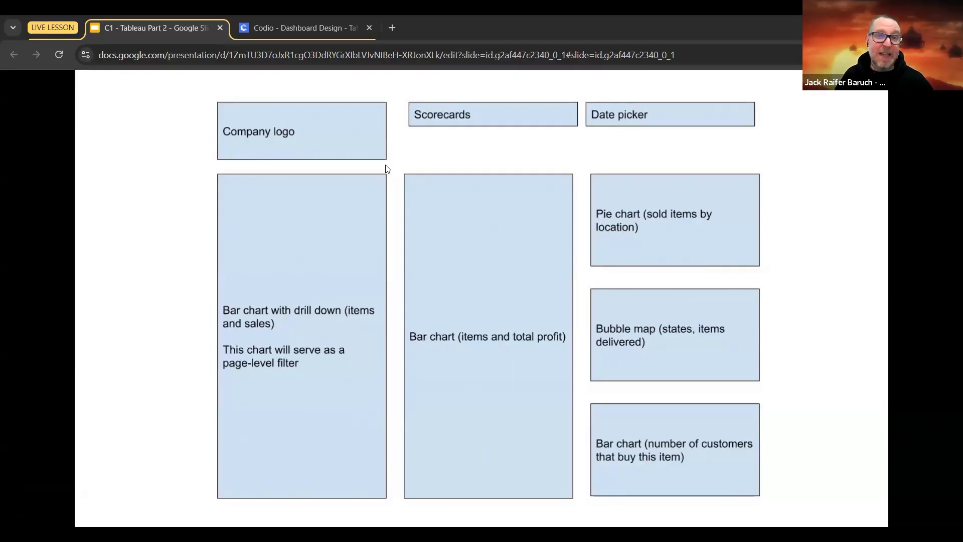
Switch to the Codio dashboard design lesson and review the Introduction's business context and business problem
key("Right")
key("Left")
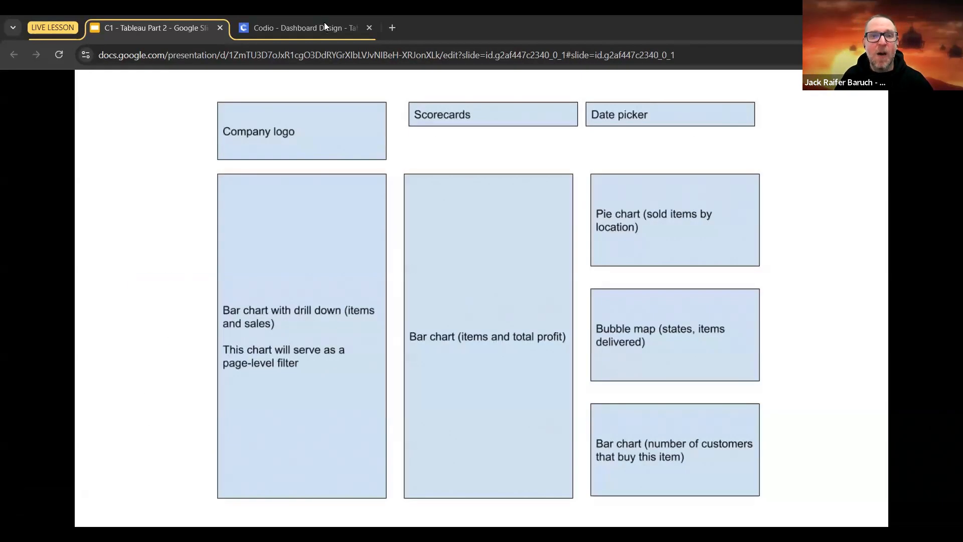
left_click(325, 23)
scroll(511, 333, "down", 1)
scroll(512, 333, "up", 1)
scroll(511, 332, "down", 2)
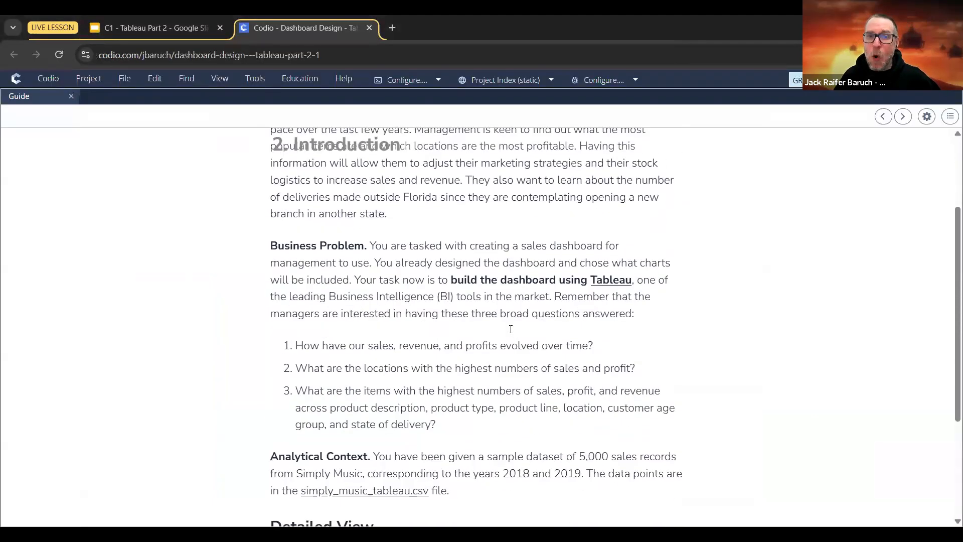
scroll(511, 329, "up", 1)
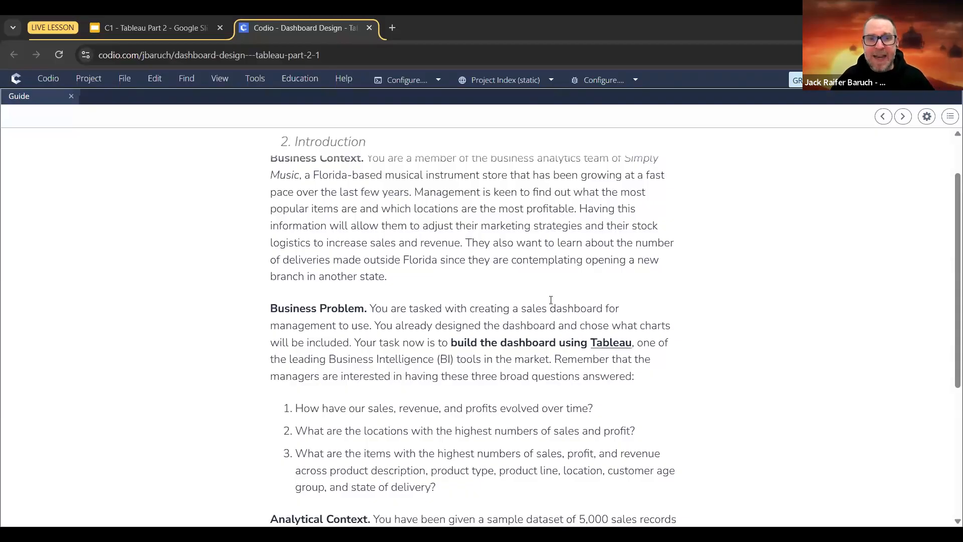
scroll(675, 285, "down", 1)
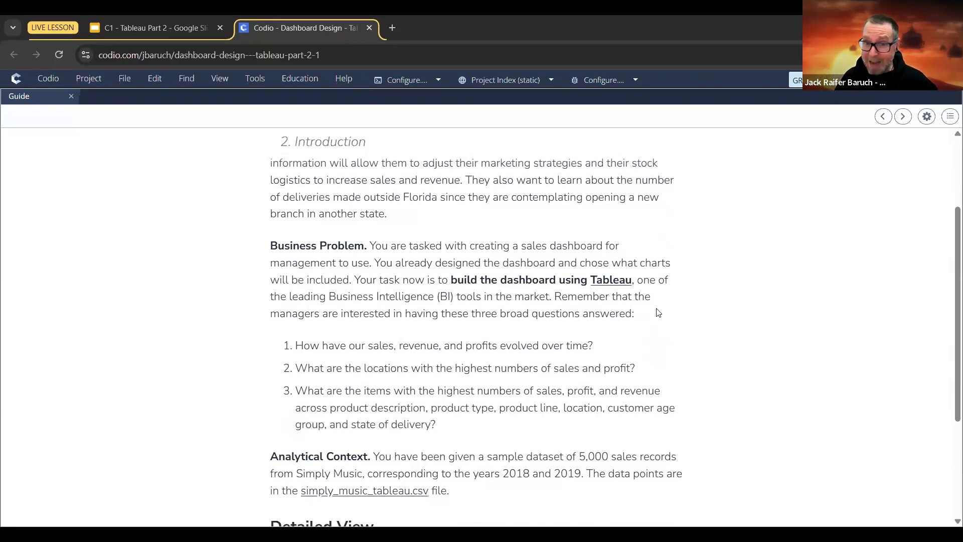
Highlight the three management questions in the Introduction one by one, covering changes over time, locations and items
left_click_drag(295, 346, 619, 338)
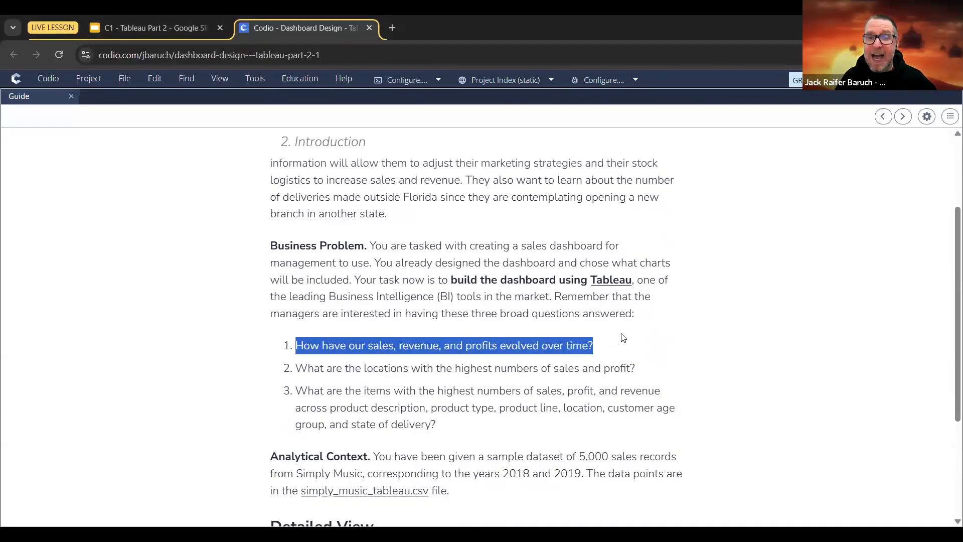
left_click(622, 337)
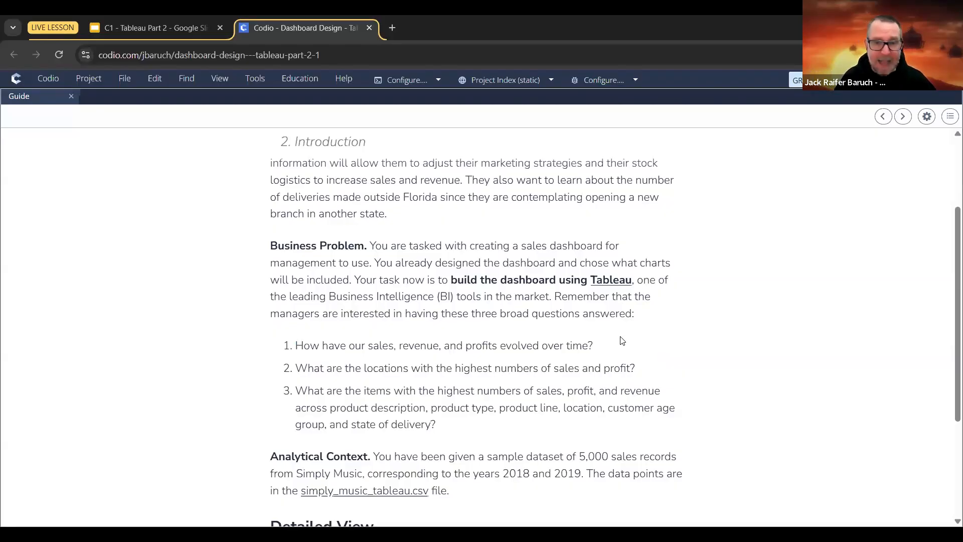
left_click_drag(295, 369, 672, 370)
left_click(674, 371)
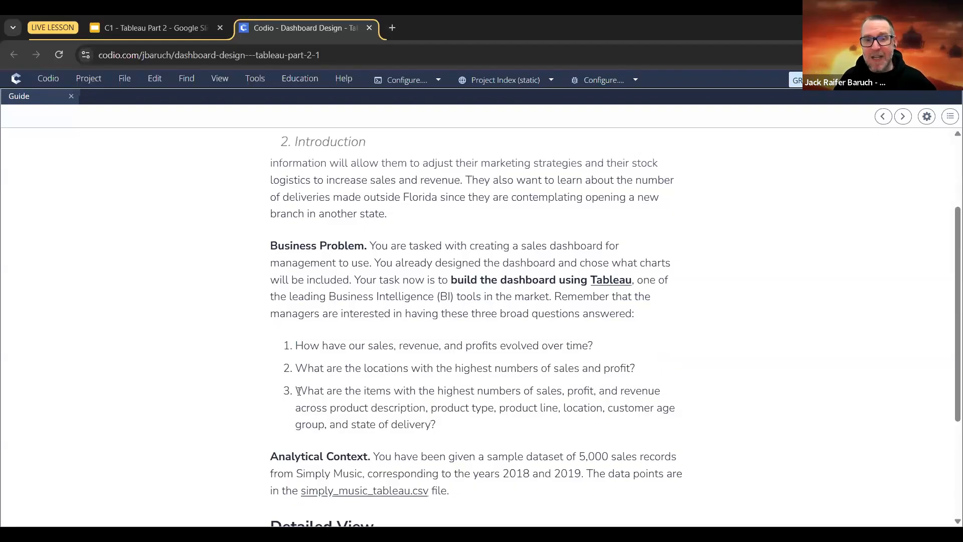
left_click_drag(294, 390, 473, 429)
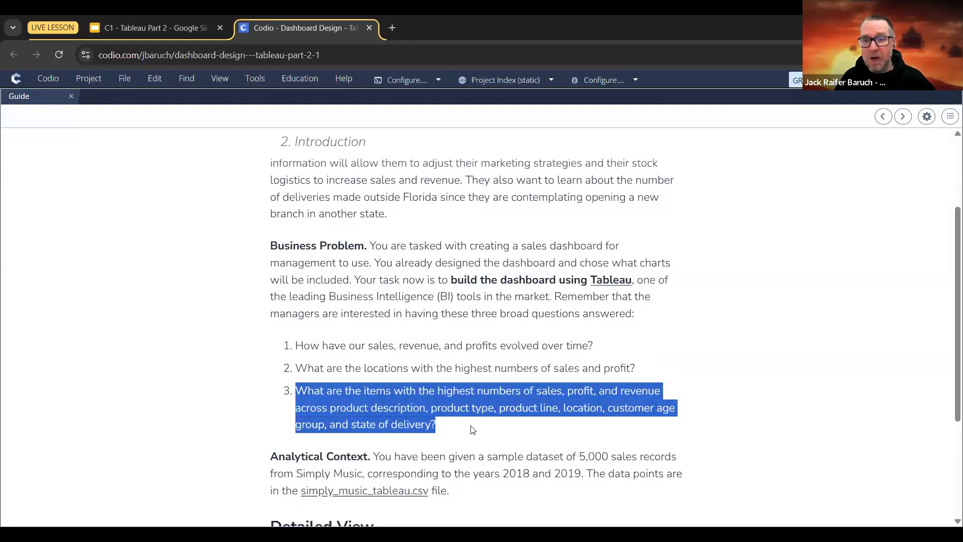
left_click(407, 400)
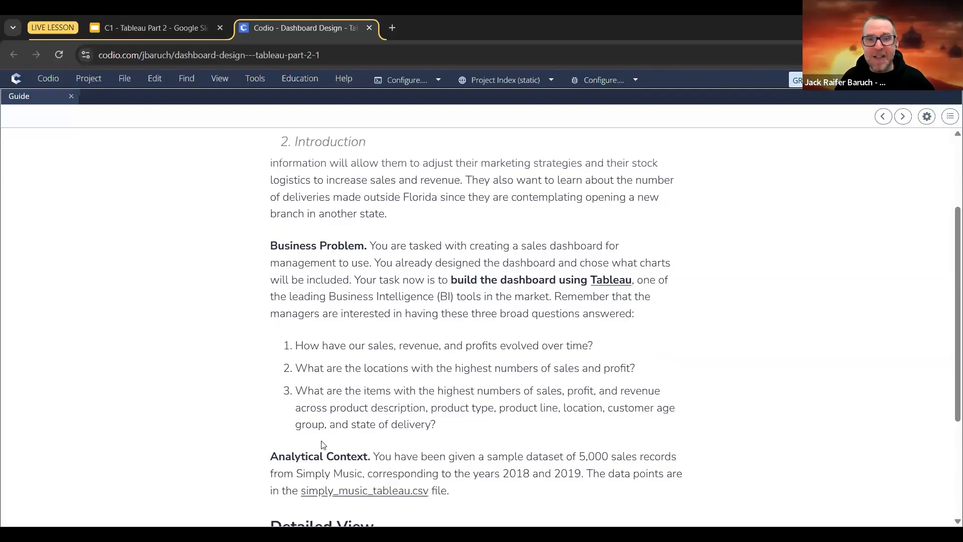
left_click_drag(464, 427, 254, 384)
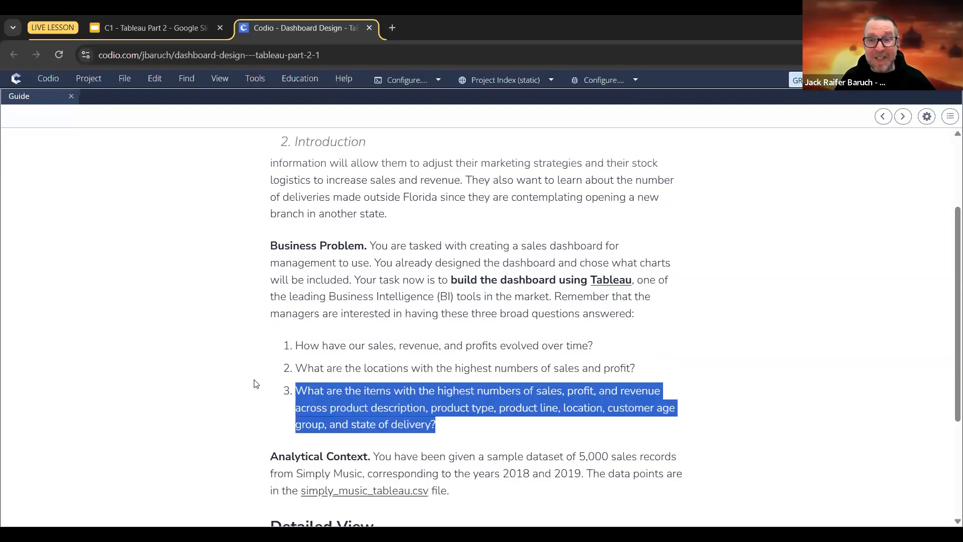
left_click(439, 436)
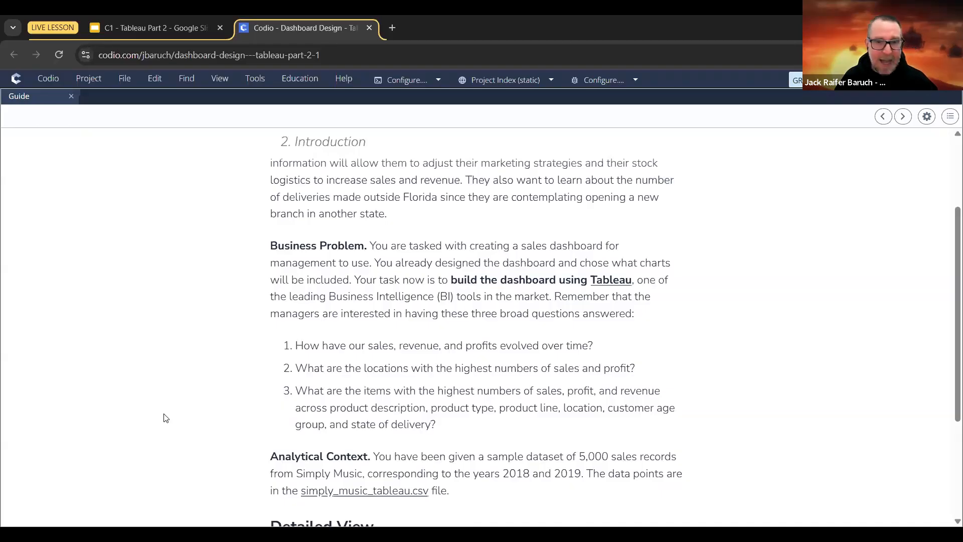
Review the lesson's Detailed View instructions and the Bird's Eye View dashboard, and switch to the blank Tableau worksheet in Book6
scroll(166, 418, "down", 3)
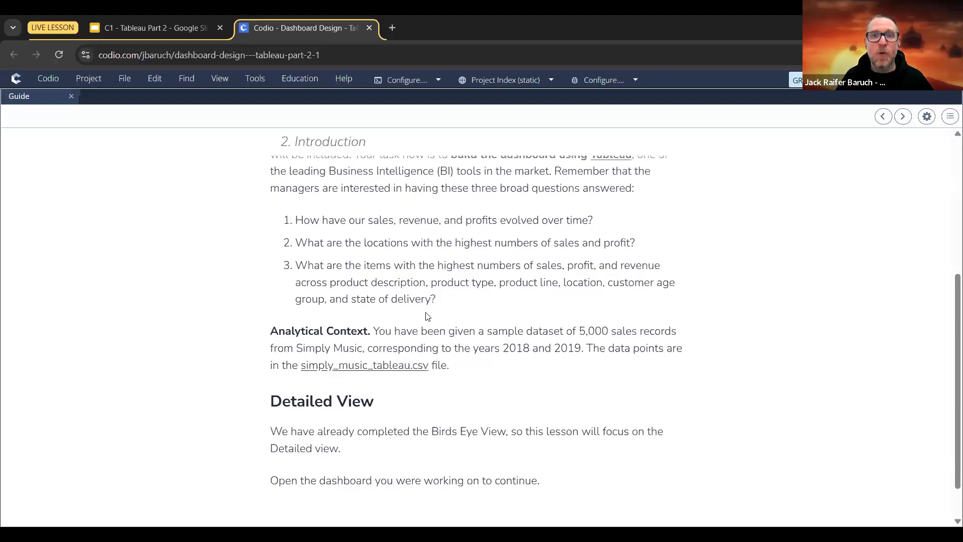
scroll(366, 345, "down", 1)
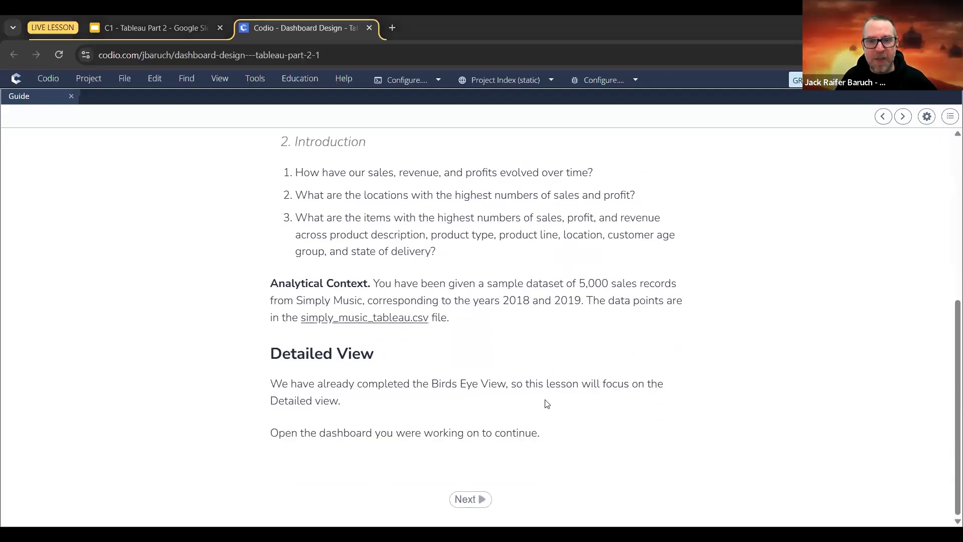
key("alt+Tab")
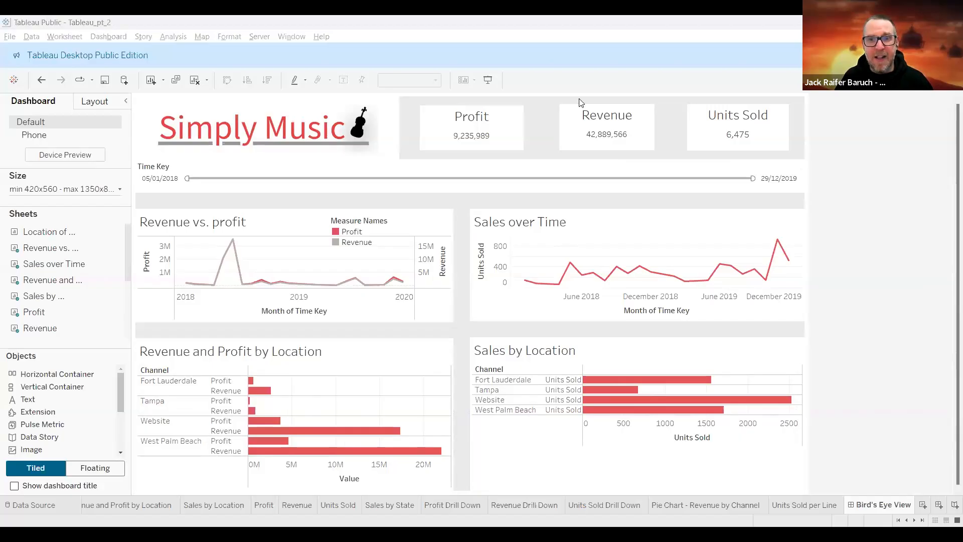
key("alt+Tab")
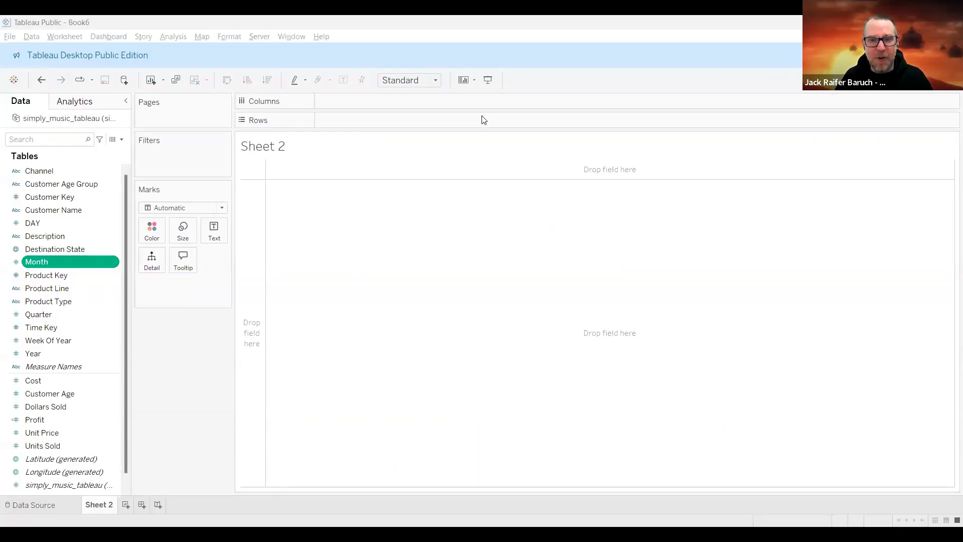
key("alt+Tab")
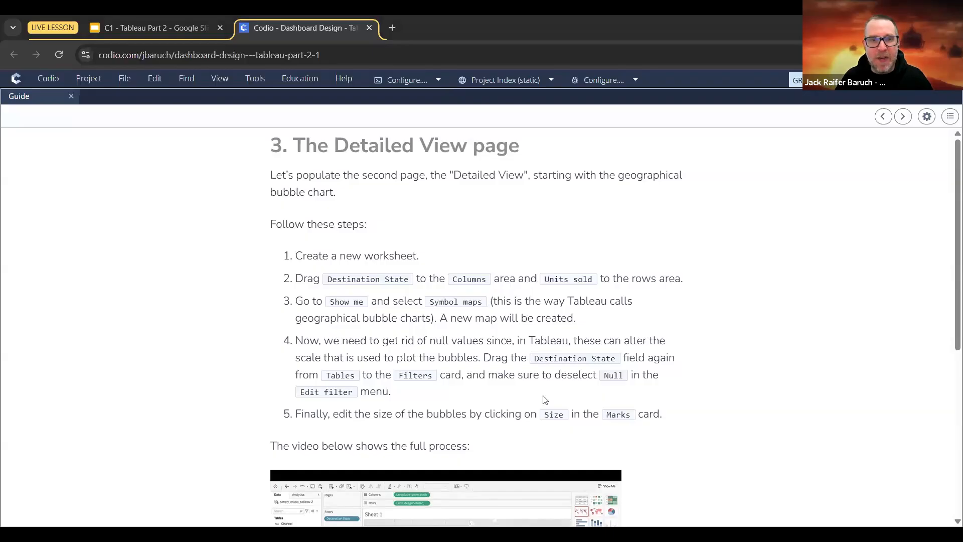
key("alt+Tab")
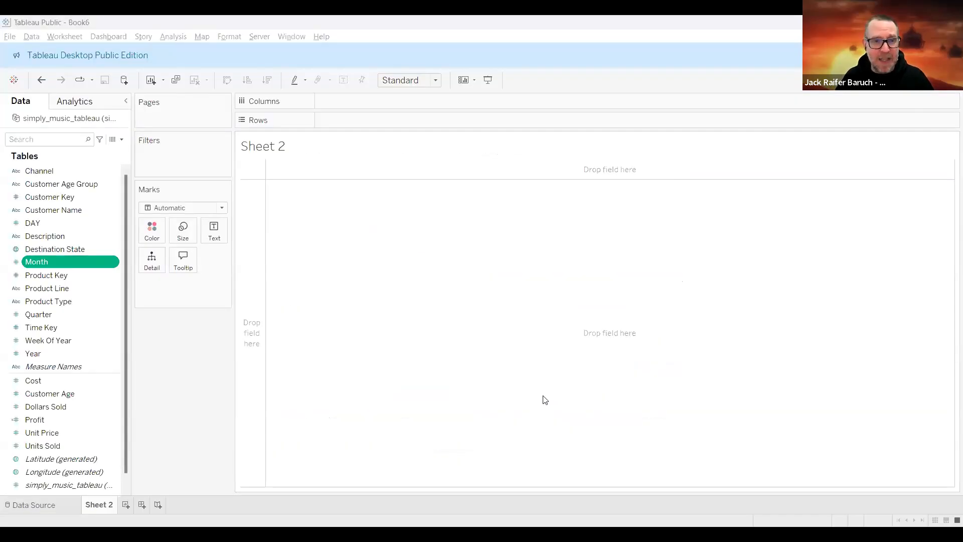
Place Destination State on Columns and Units Sold on Rows in Sheet 2
left_click(63, 251)
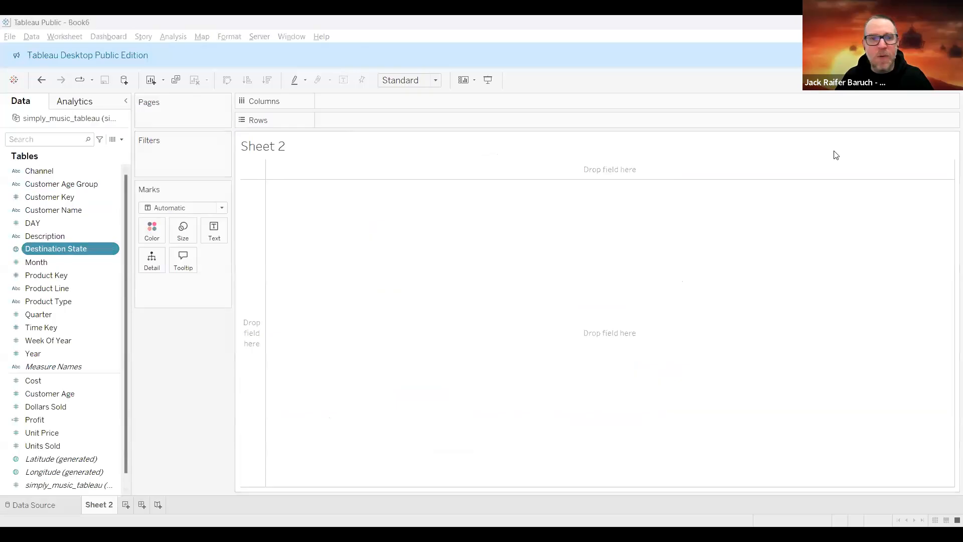
mouse_move(79, 236)
left_mouse_down()
mouse_move(104, 265)
mouse_move(73, 232)
left_mouse_up()
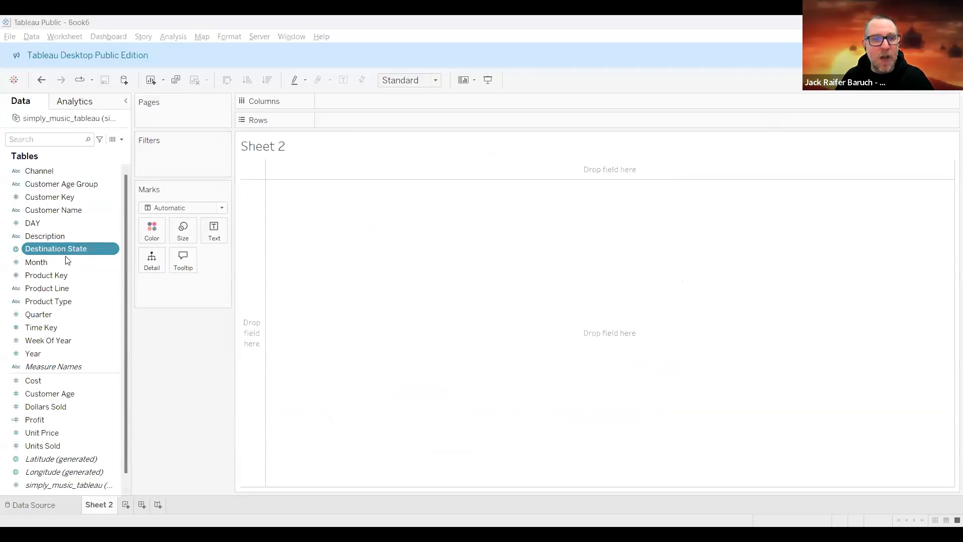
left_click_drag(63, 248, 357, 103)
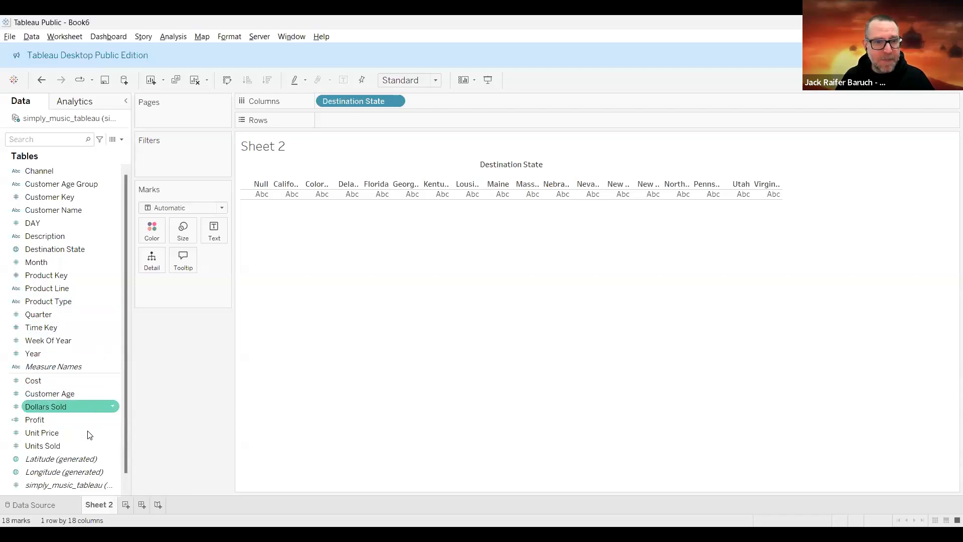
left_click(54, 445)
left_click_drag(379, 205, 360, 121)
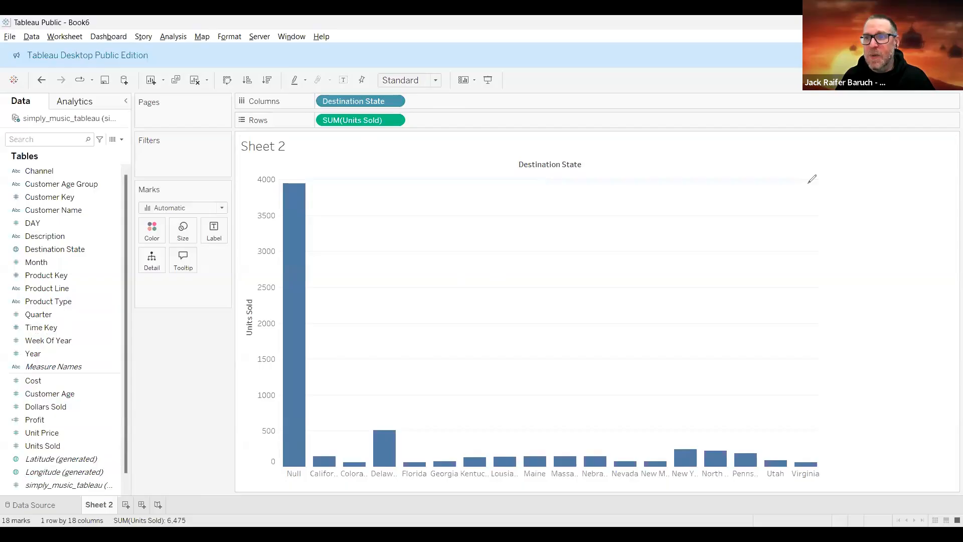
Convert the bar chart of units sold by destination state into a symbol map using Show Me
left_click_drag(874, 92, 960, 95)
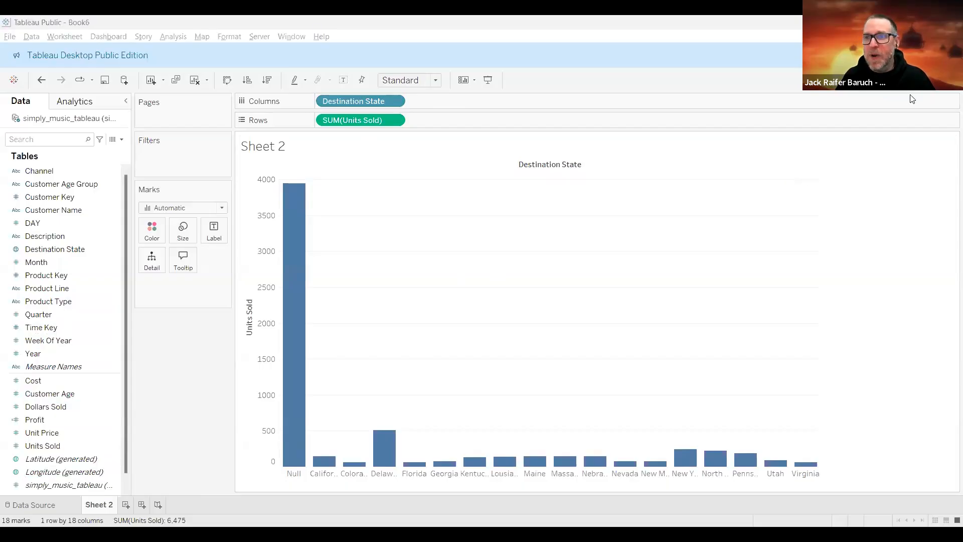
left_click(934, 80)
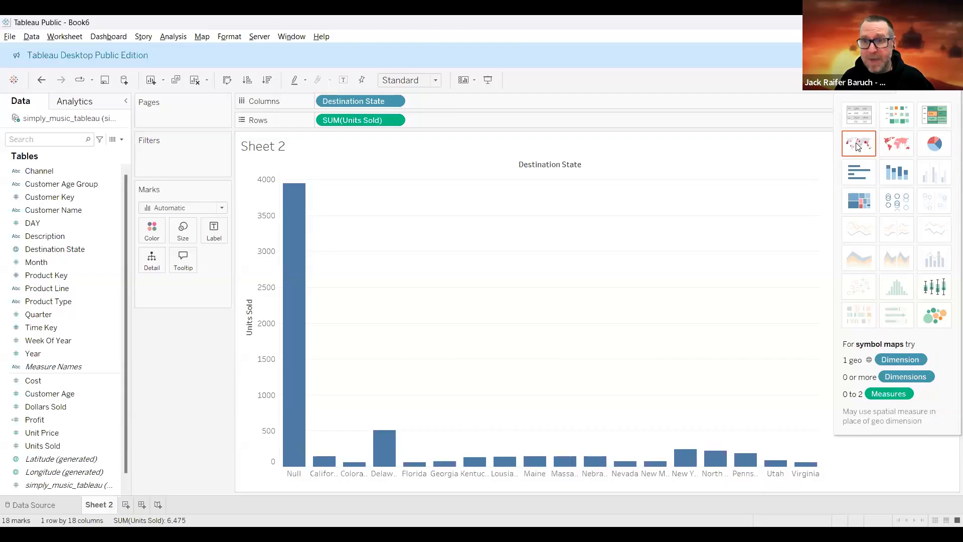
mouse_move(898, 331)
left_mouse_down()
mouse_move(847, 339)
mouse_move(918, 341)
mouse_move(893, 329)
left_mouse_up()
mouse_move(846, 131)
left_mouse_down()
mouse_move(866, 145)
mouse_move(875, 132)
mouse_move(852, 147)
left_mouse_up()
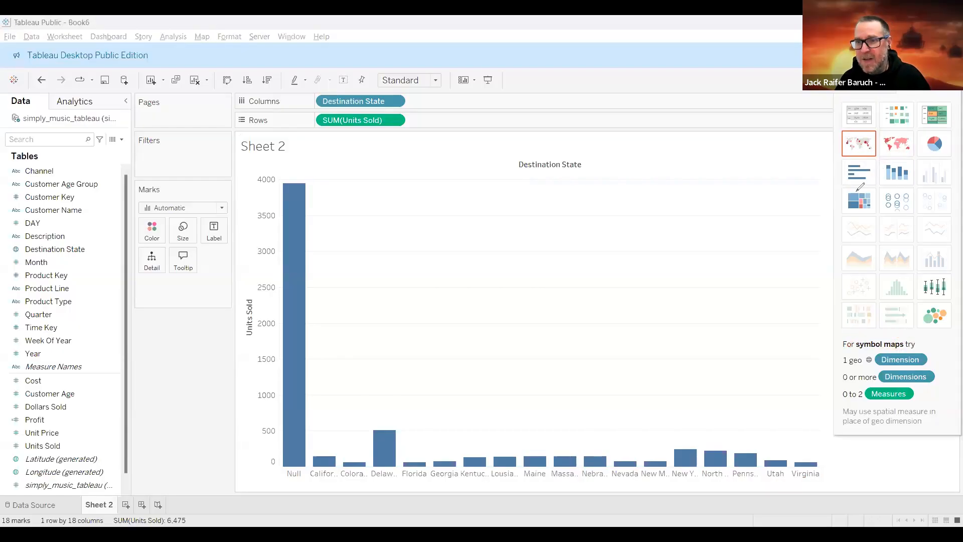
left_click(858, 145)
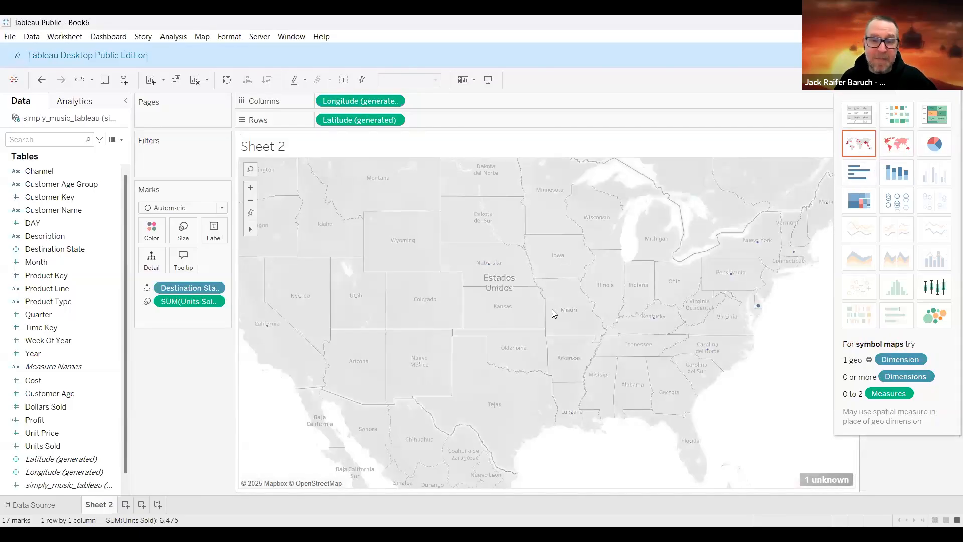
scroll(503, 234, "down", 2)
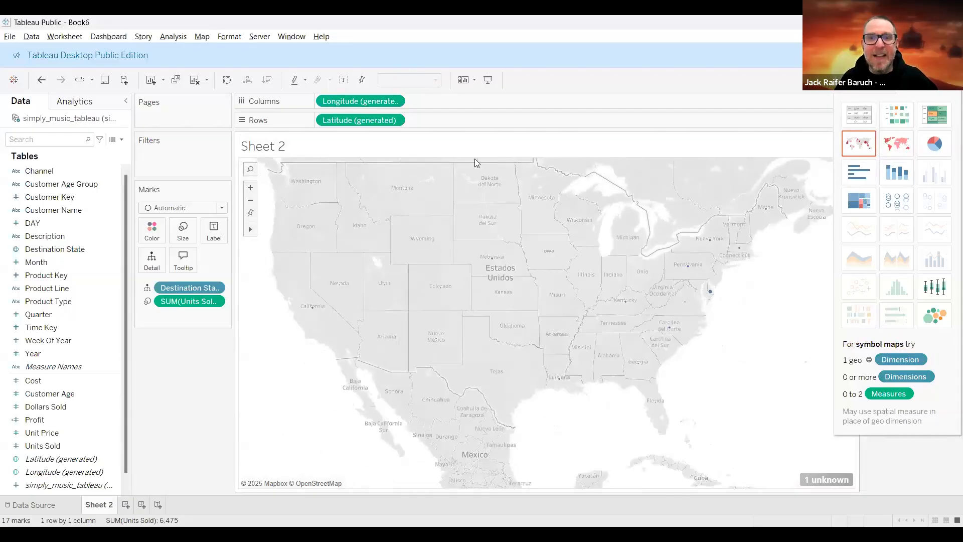
scroll(474, 161, "up", 1)
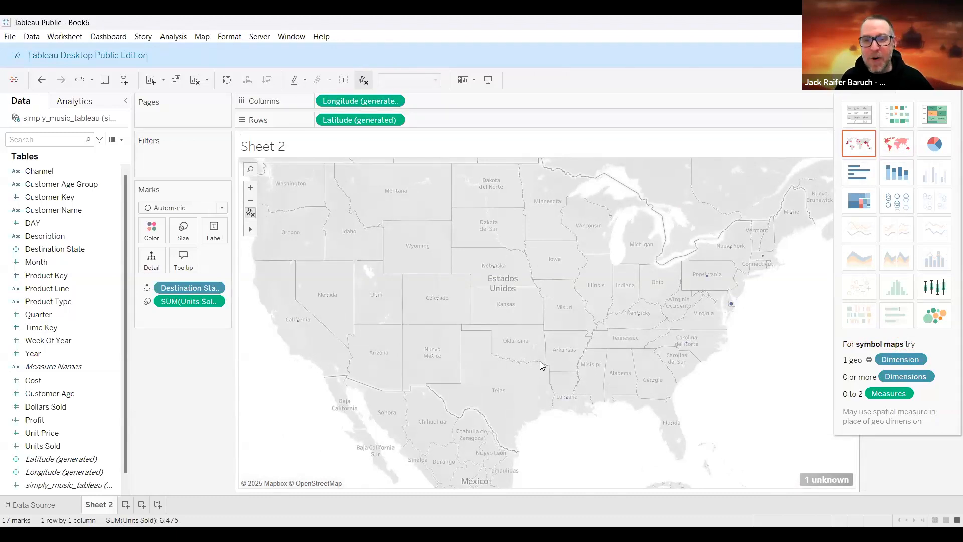
Inspect the map's bubbles and open the special values options for the unknown Destination State location
mouse_move(732, 307)
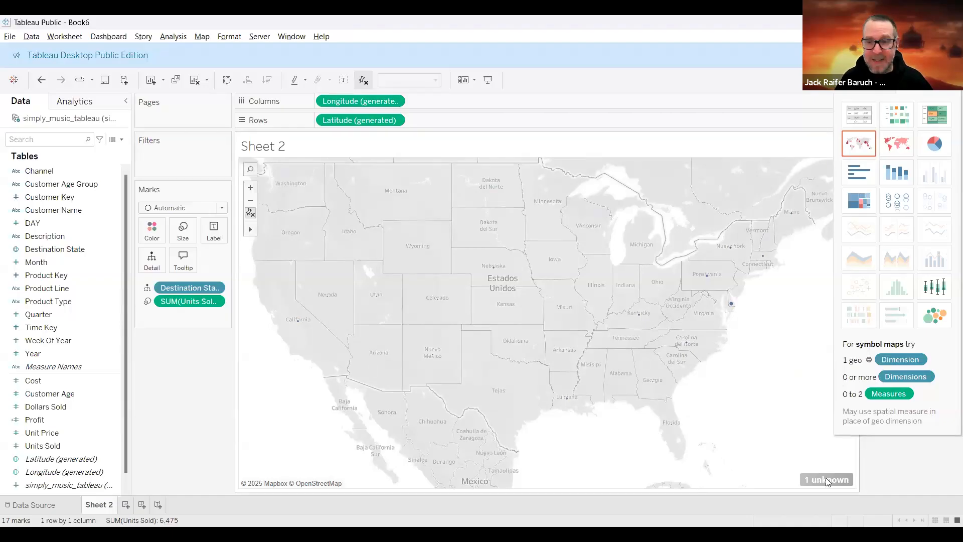
mouse_move(826, 478)
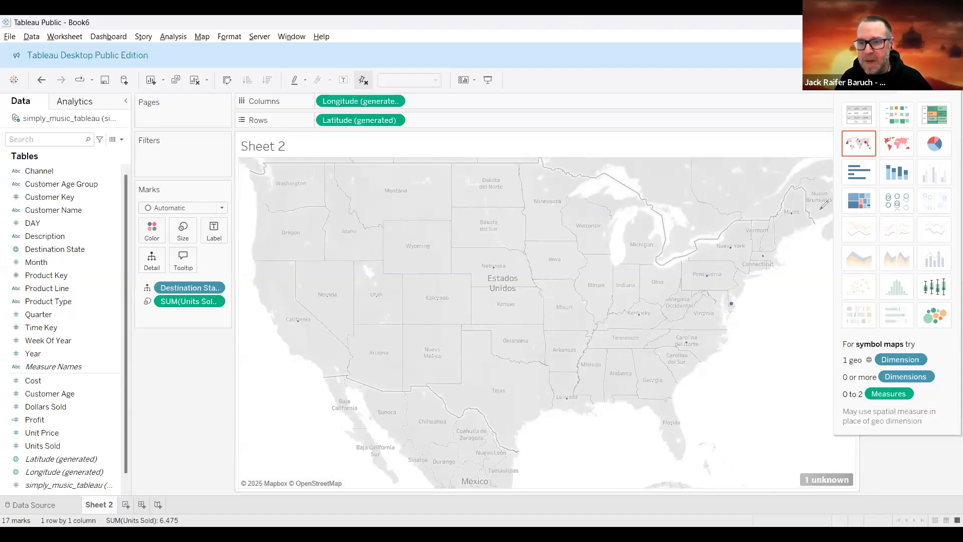
mouse_move(842, 454)
left_mouse_down()
mouse_move(877, 481)
mouse_move(859, 464)
left_mouse_up()
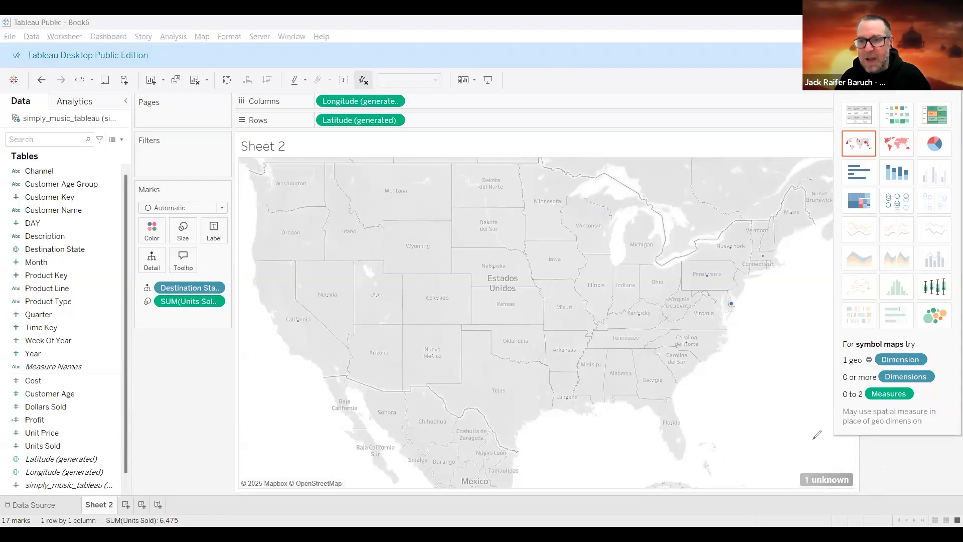
left_click(816, 479)
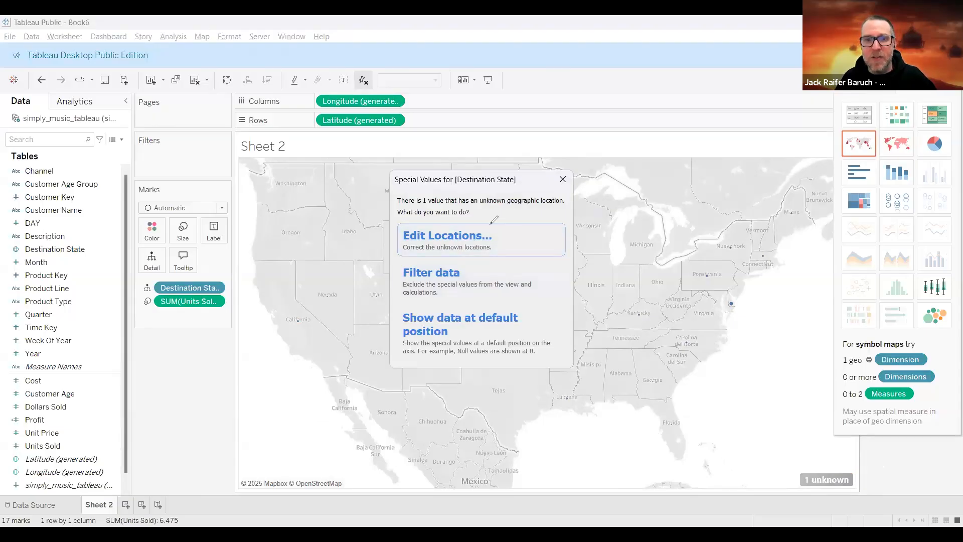
left_click_drag(493, 219, 582, 226)
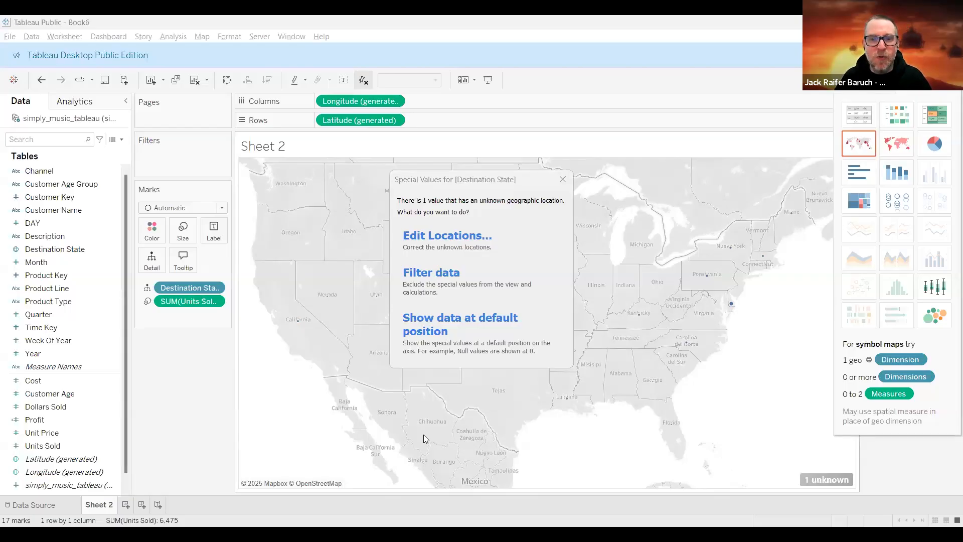
left_click(100, 507)
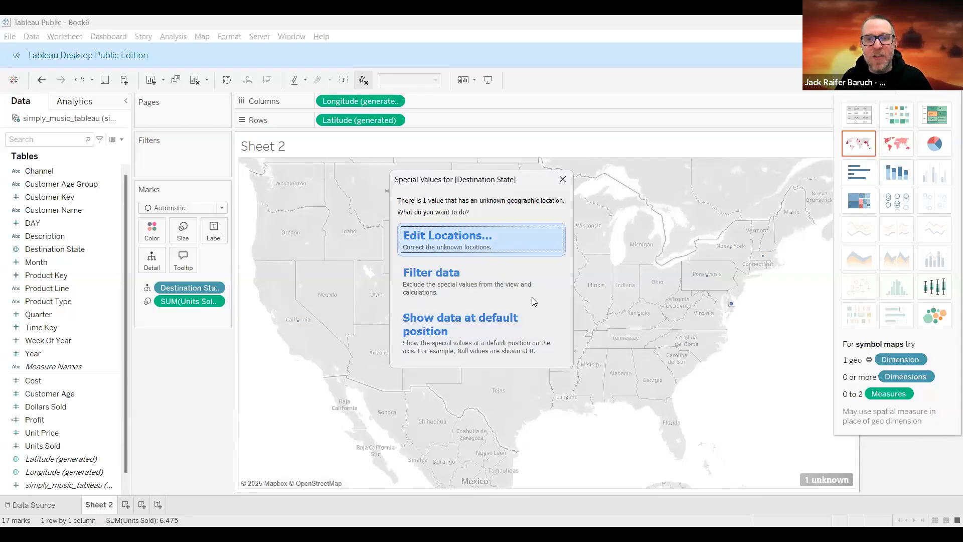
Edit the Destination State locations, setting the fixed country to Spain, and apply the change to the map
left_click(541, 240)
left_click(558, 180)
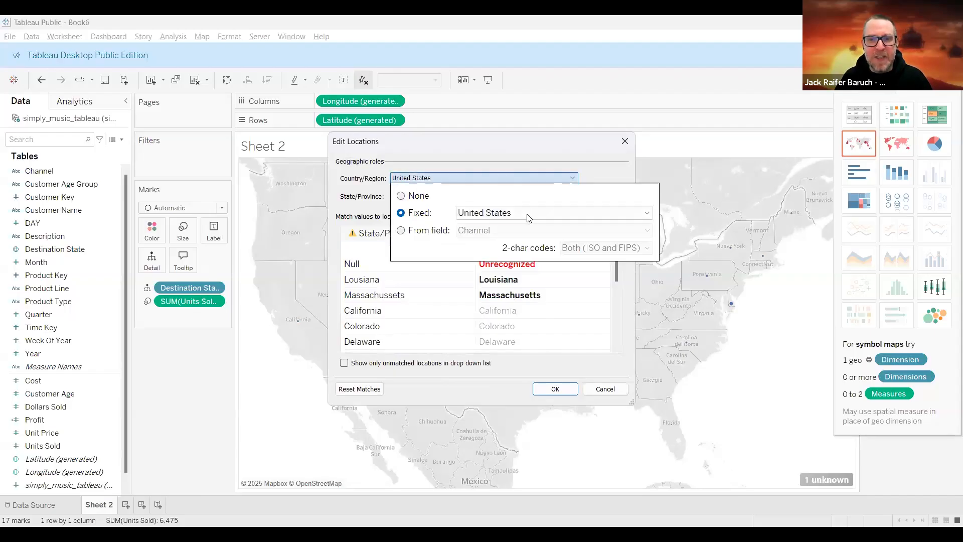
left_click(529, 213)
scroll(519, 413, "down", 9)
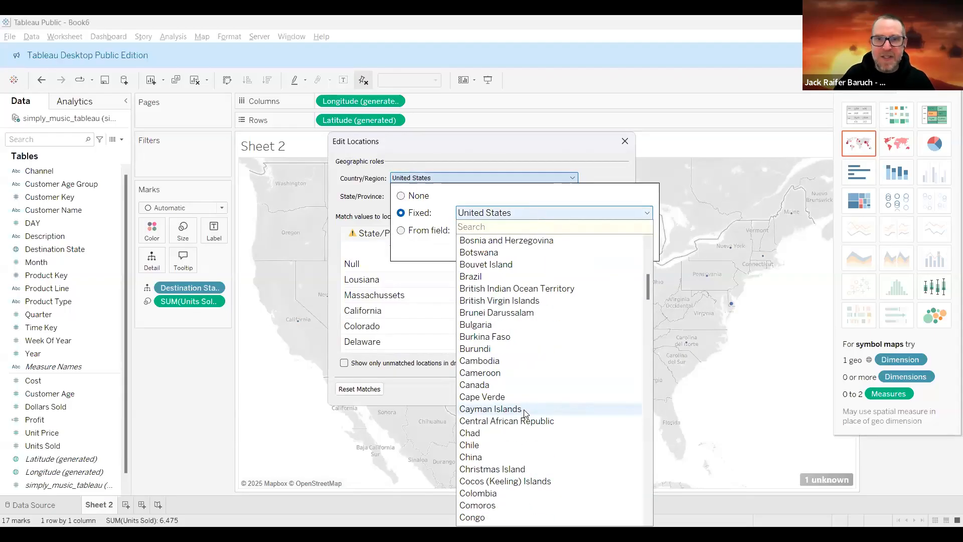
type("spa")
left_click(478, 242)
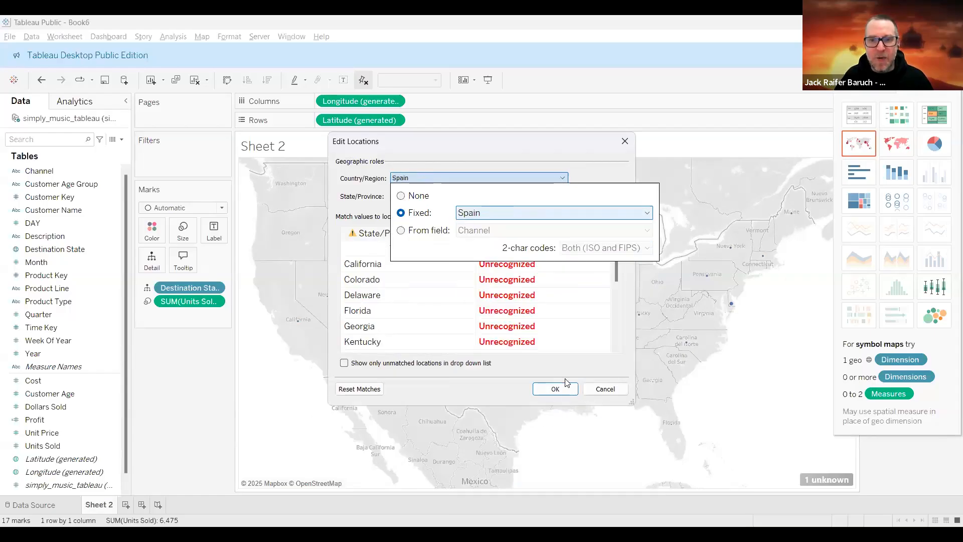
left_click(555, 389)
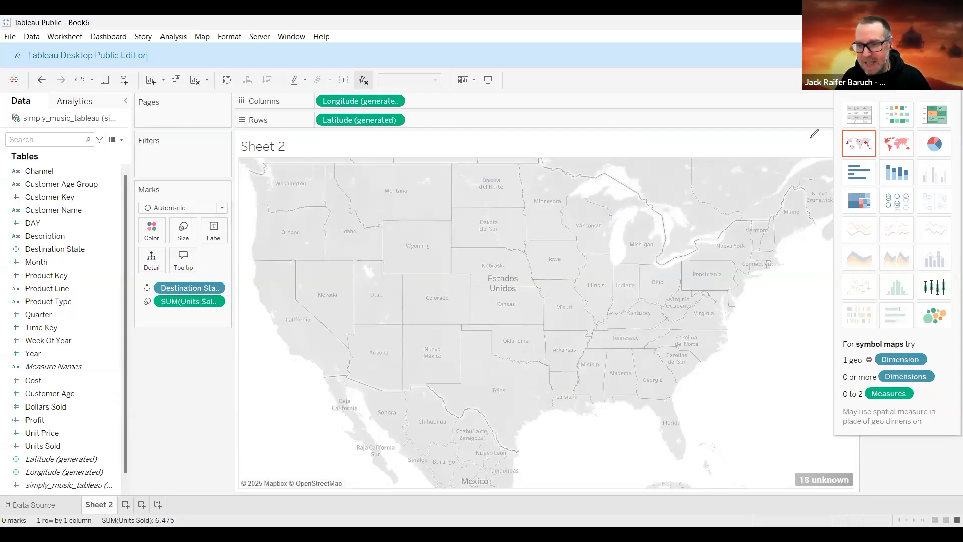
Reopen the location editor for the unknown Destination State values and set the fixed country to United States
left_click_drag(852, 464, 851, 456)
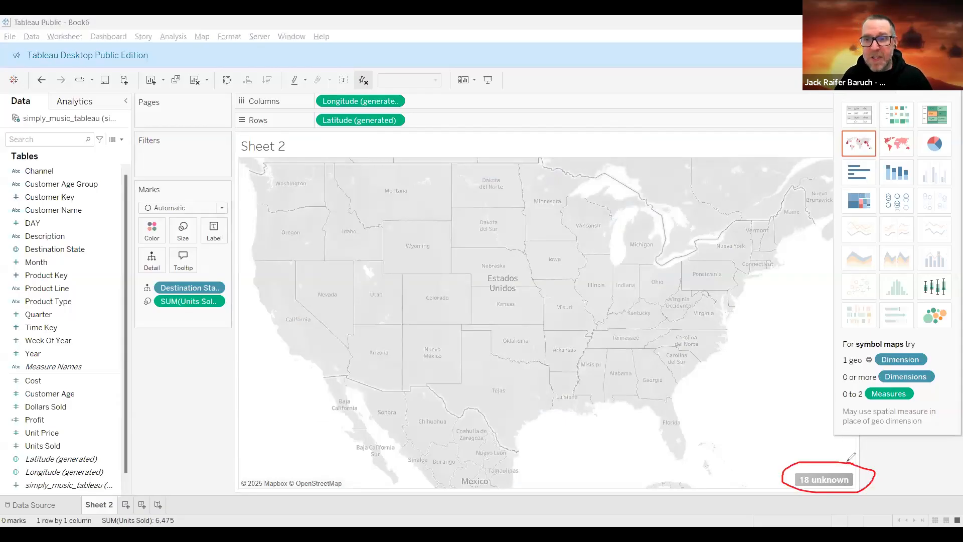
mouse_move(824, 482)
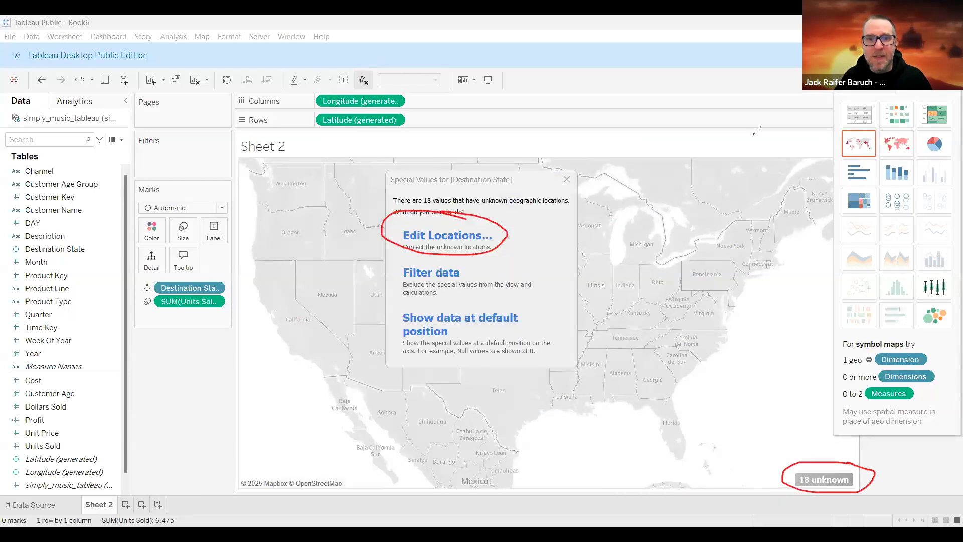
left_click(488, 260)
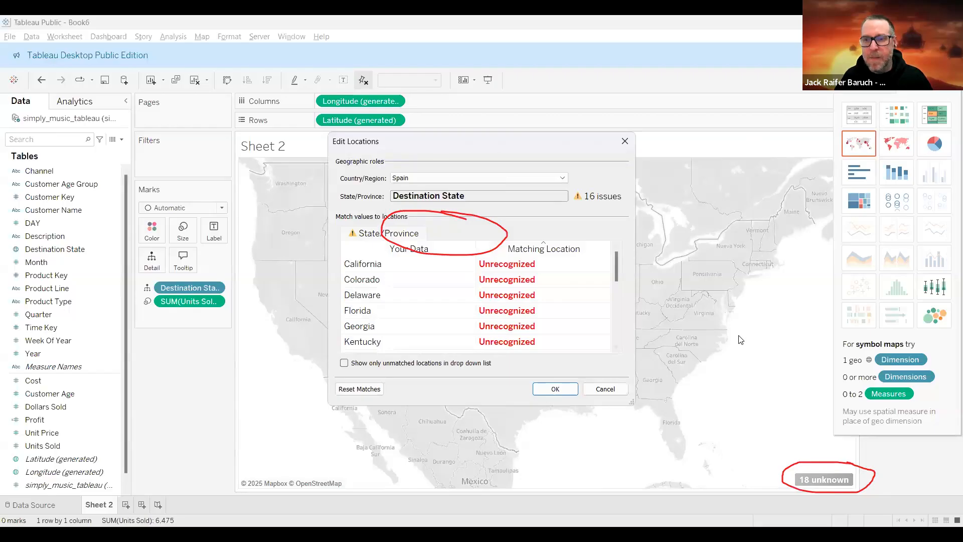
left_click(716, 128)
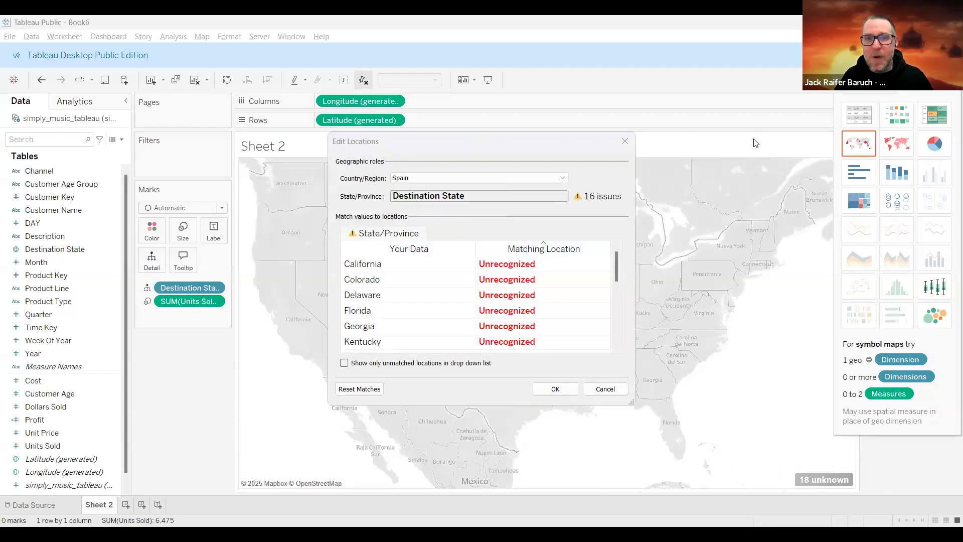
left_click_drag(390, 178, 380, 162)
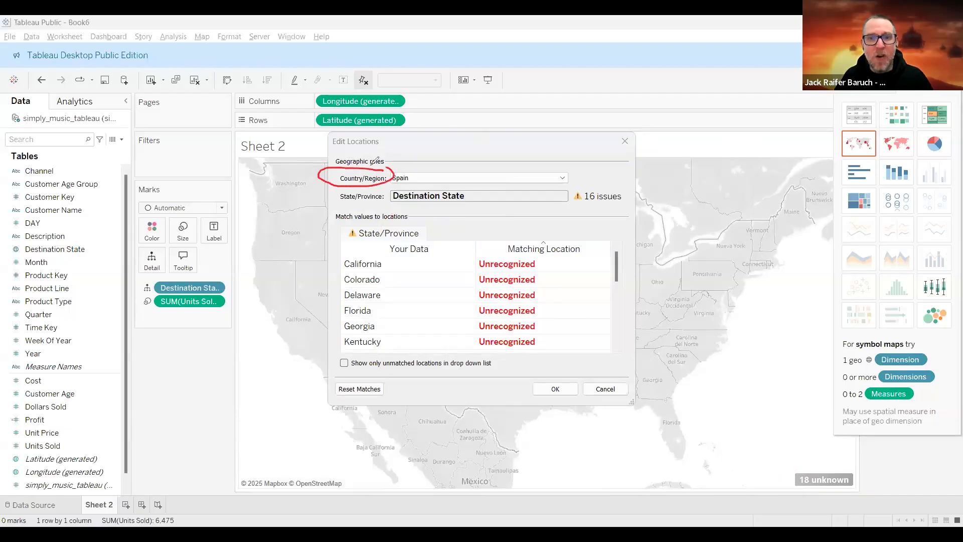
key("Escape")
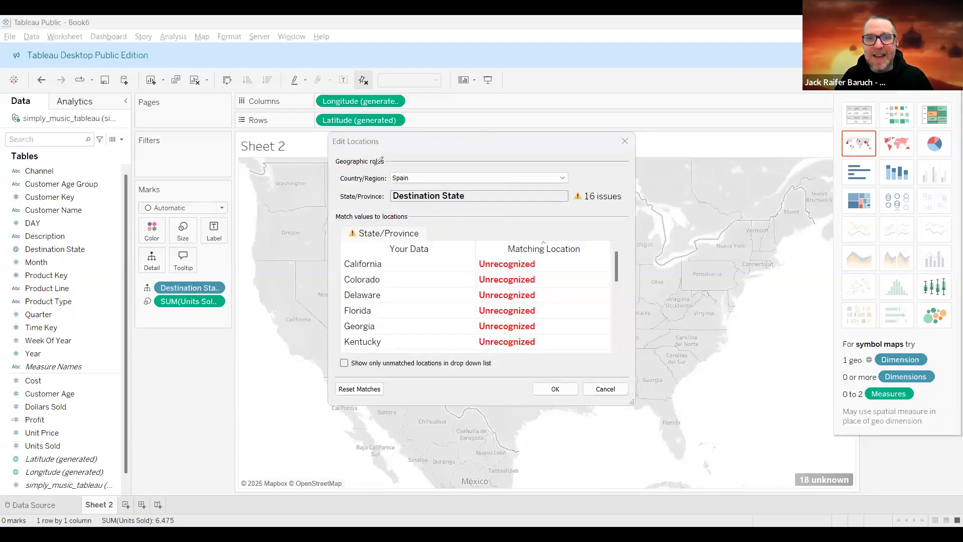
left_click(561, 178)
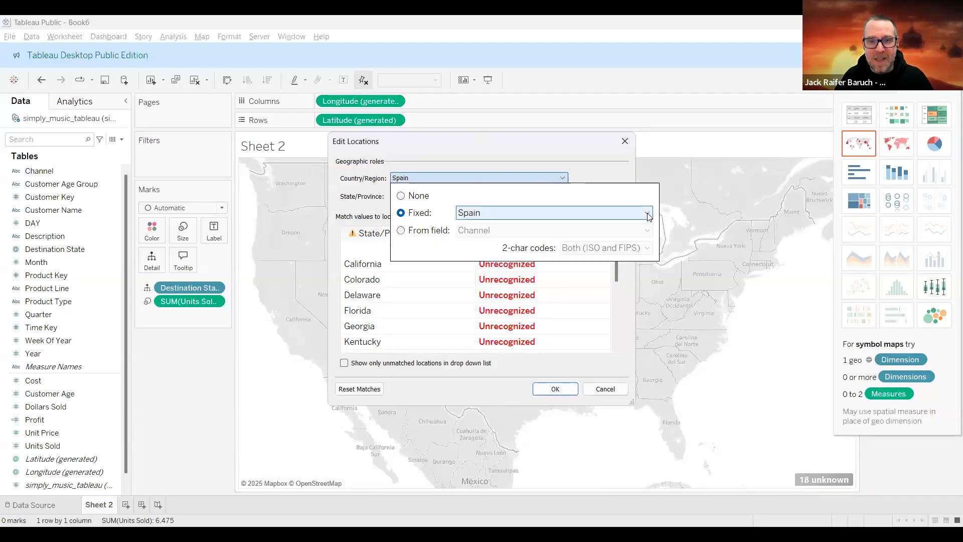
left_click(647, 215)
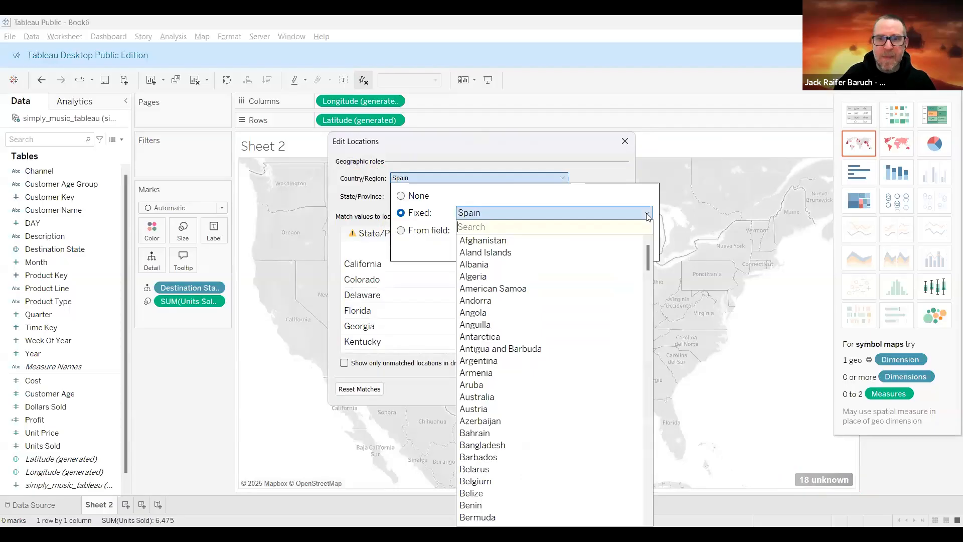
type("uni")
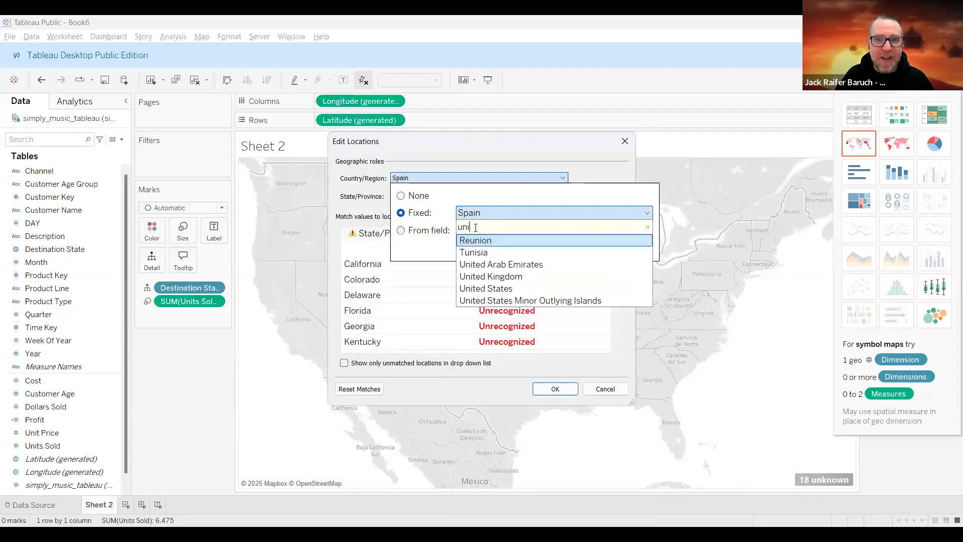
left_click(480, 289)
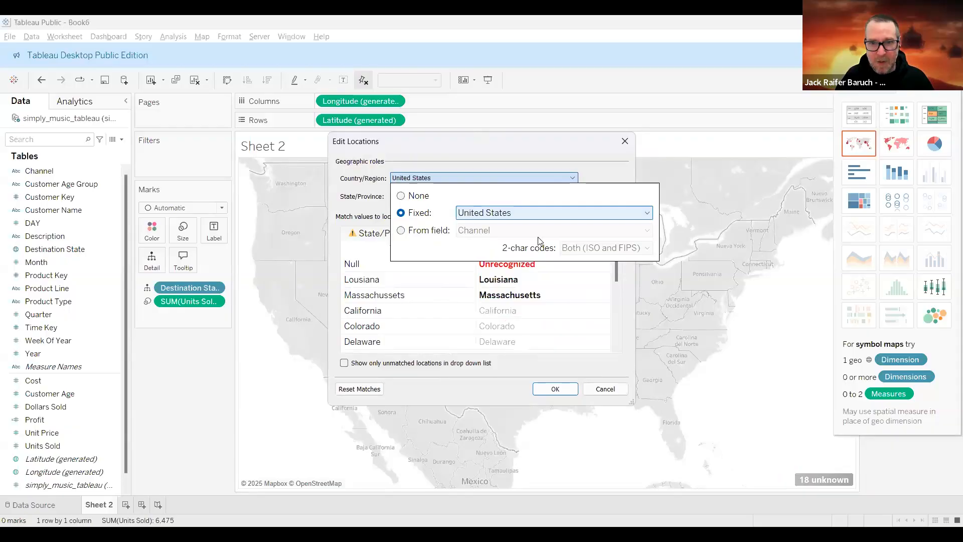
left_click(621, 308)
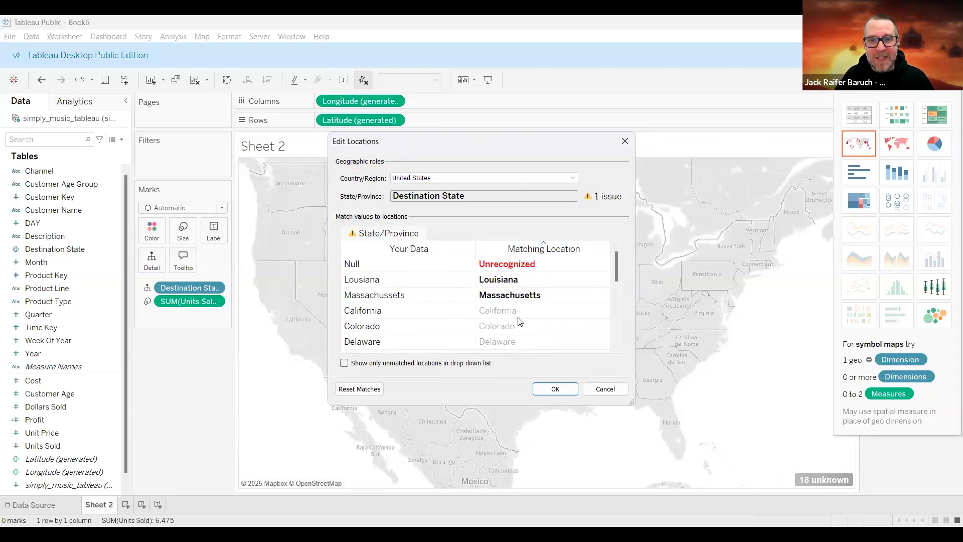
Examine how the misspelled states Lousiana and Massachussets are matched to recognized locations
left_click_drag(616, 262, 621, 228)
left_click(497, 279)
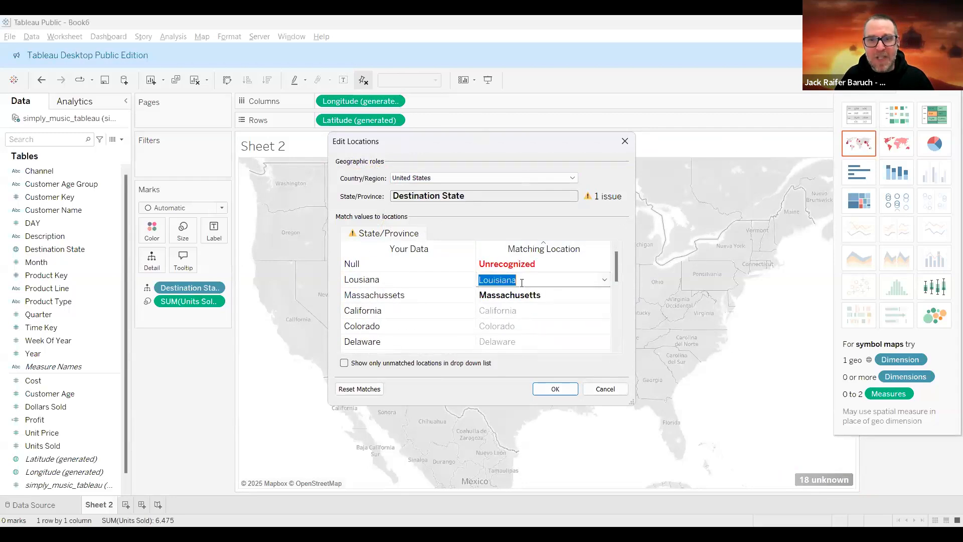
left_click(587, 309)
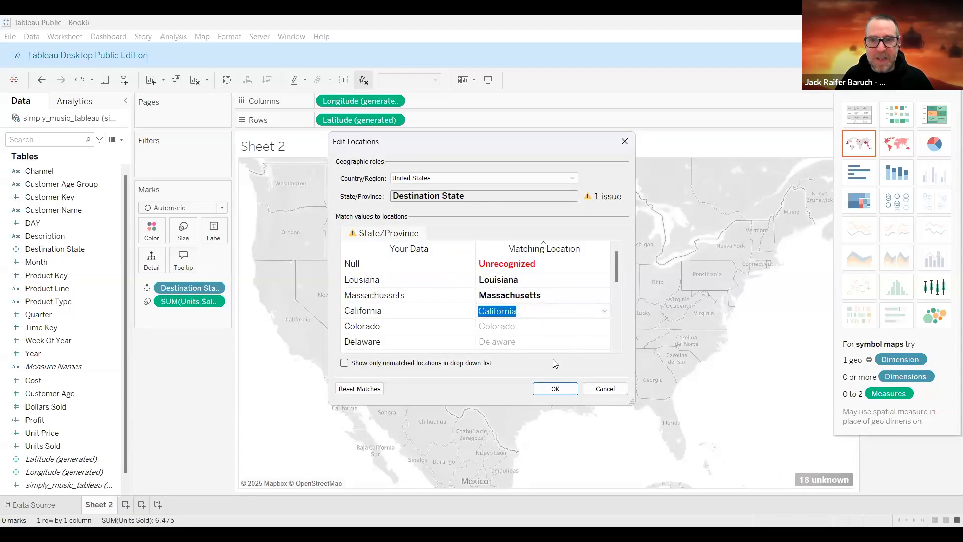
left_click(522, 296)
left_click(377, 282)
left_click(374, 300)
left_click(377, 282)
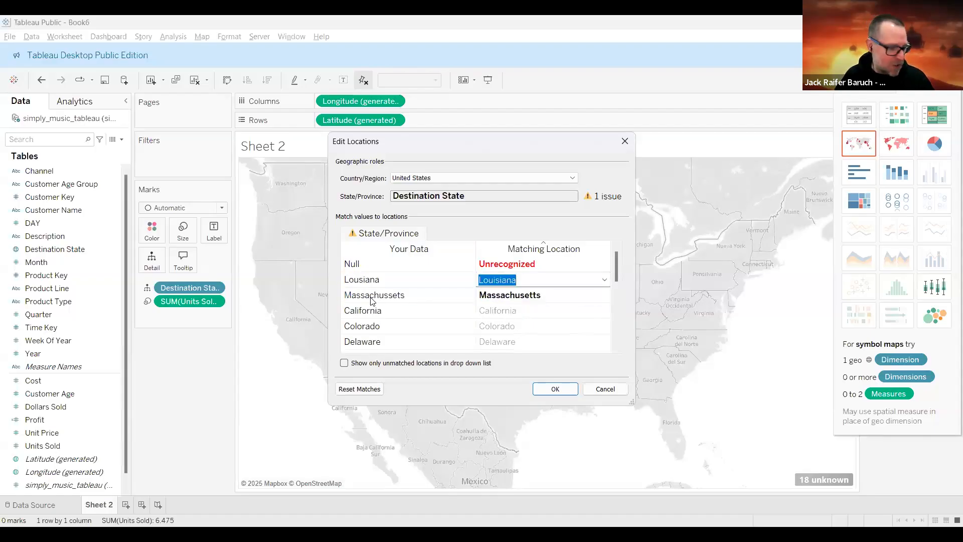
left_click(373, 300)
left_click(374, 283)
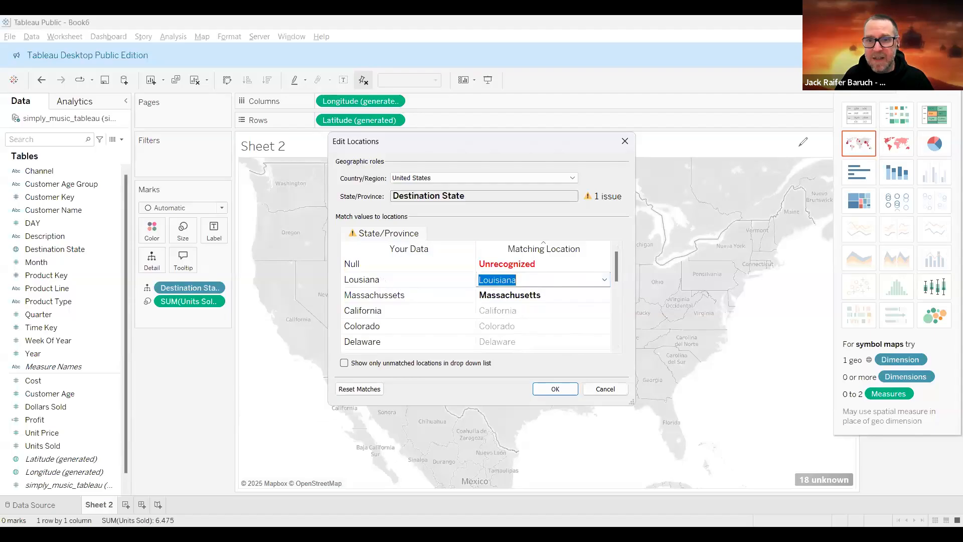
Match the misspelled state value Lousiana to the location Louisiana
left_click_drag(602, 266, 606, 265)
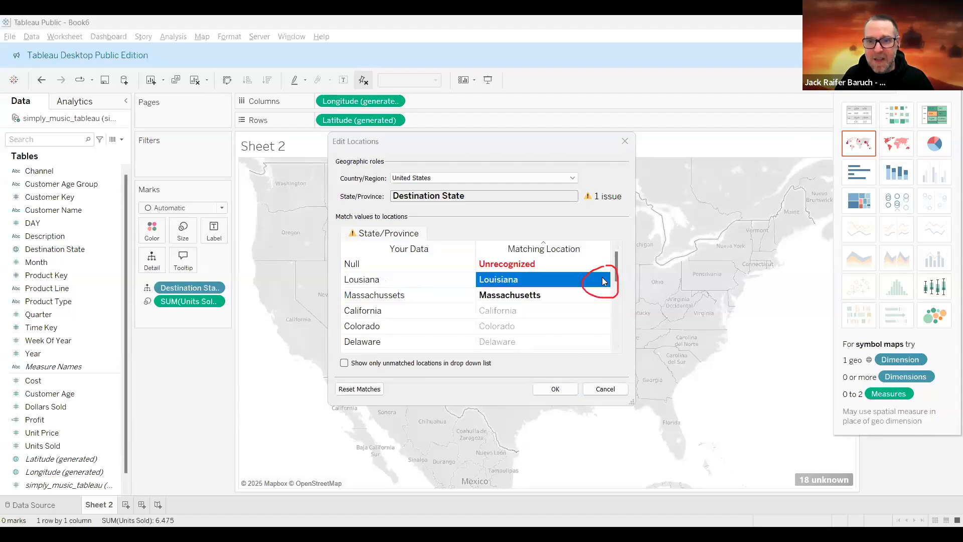
left_click(604, 281)
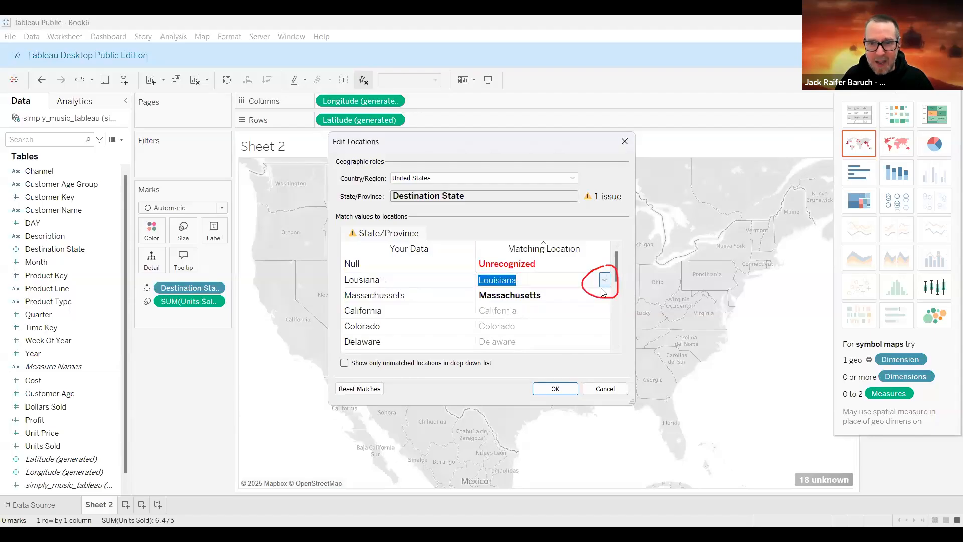
left_click(605, 282)
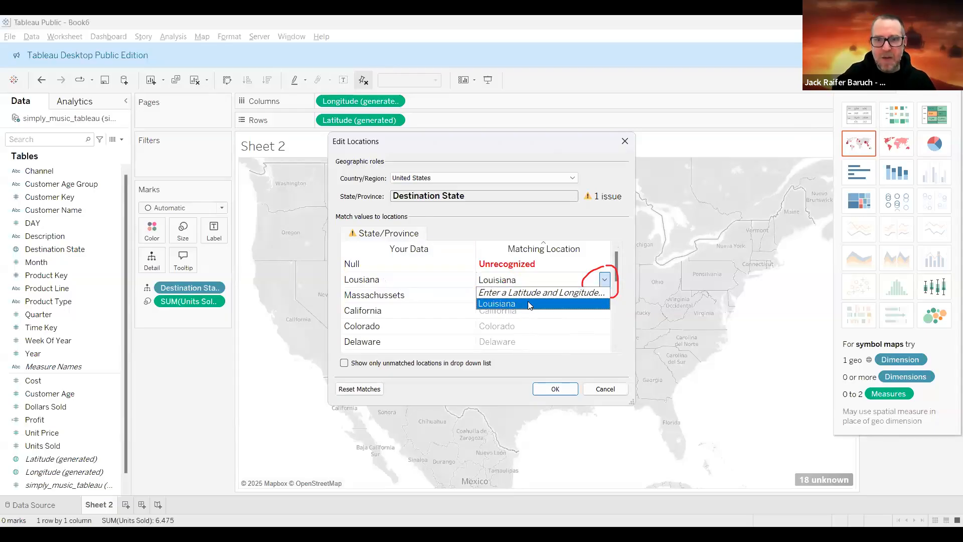
left_click(529, 303)
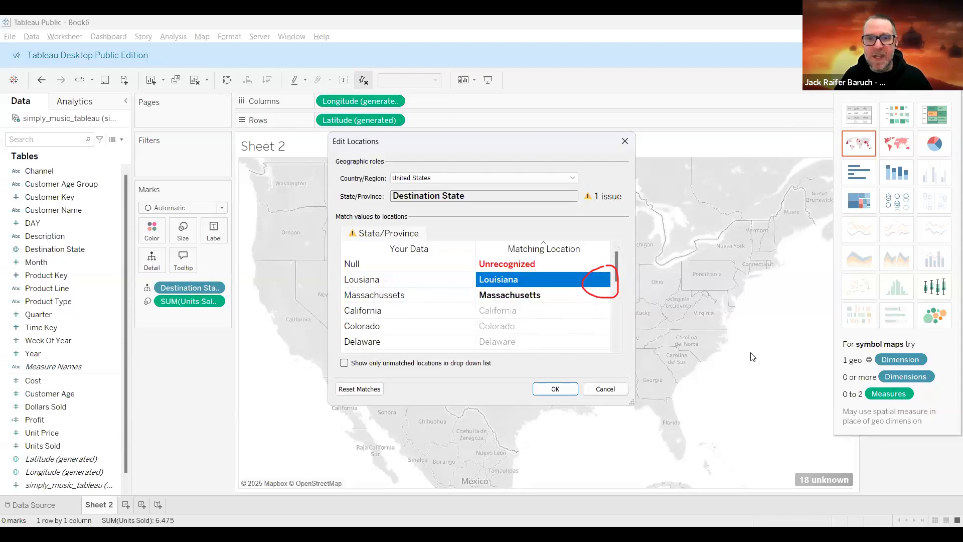
key("Escape")
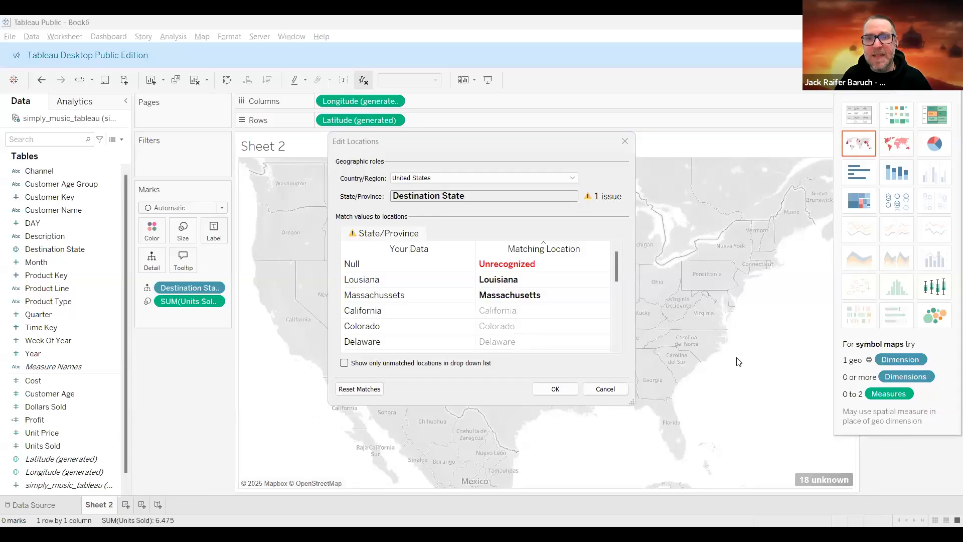
Set the fixed country for the Destination State locations to Algeria and apply it to the map
left_click(573, 178)
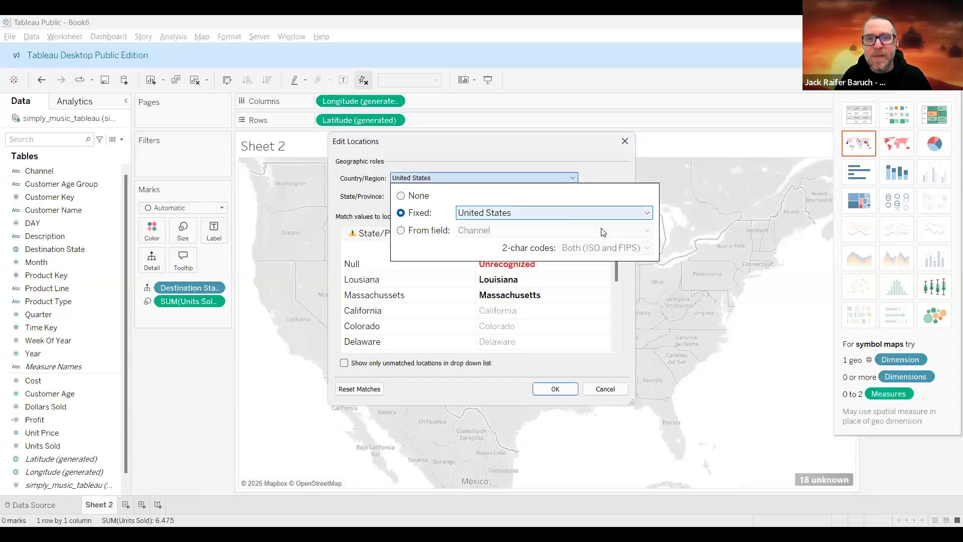
left_click(647, 215)
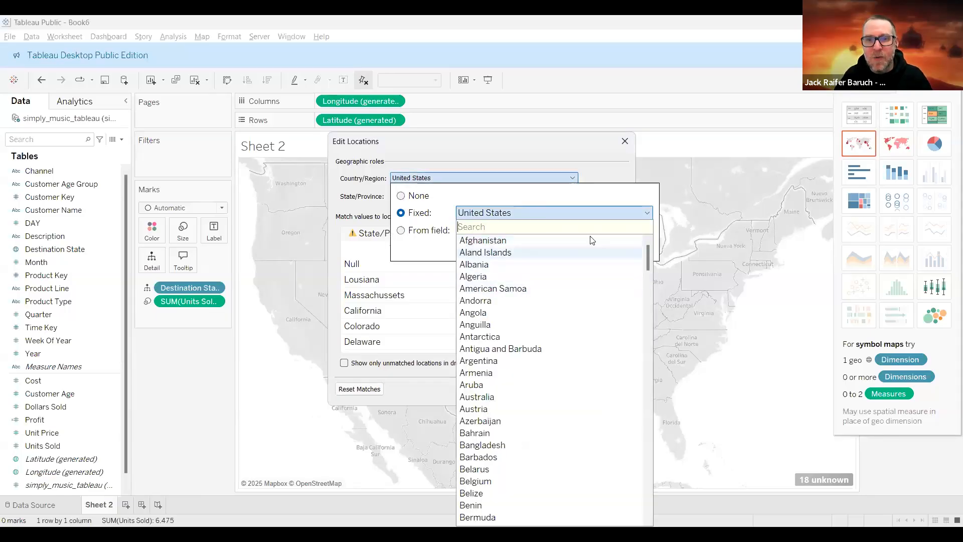
left_click(501, 276)
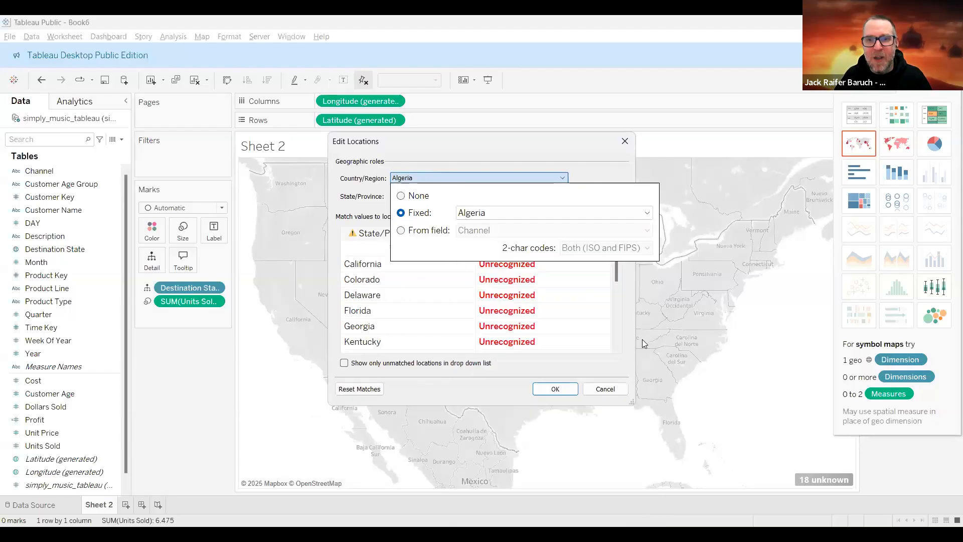
left_click(605, 391)
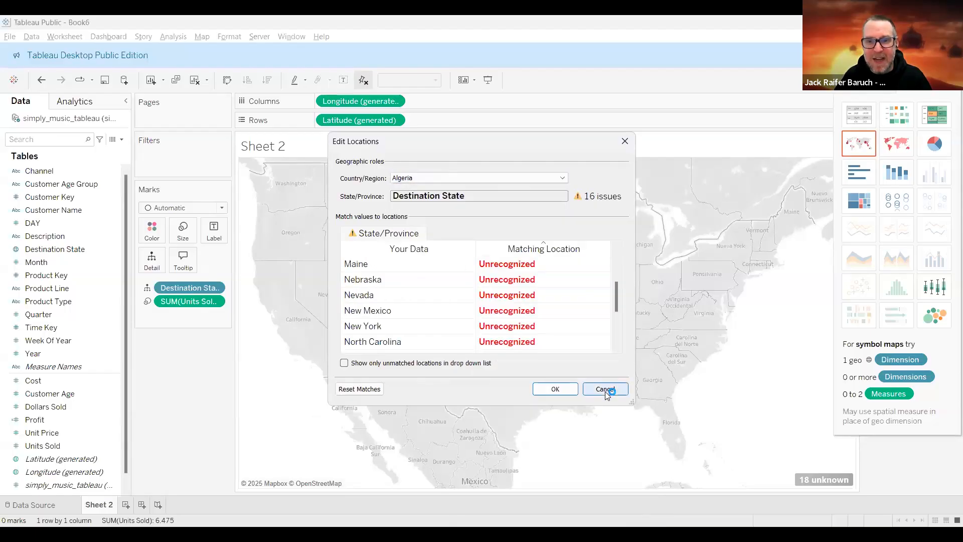
left_click(553, 392)
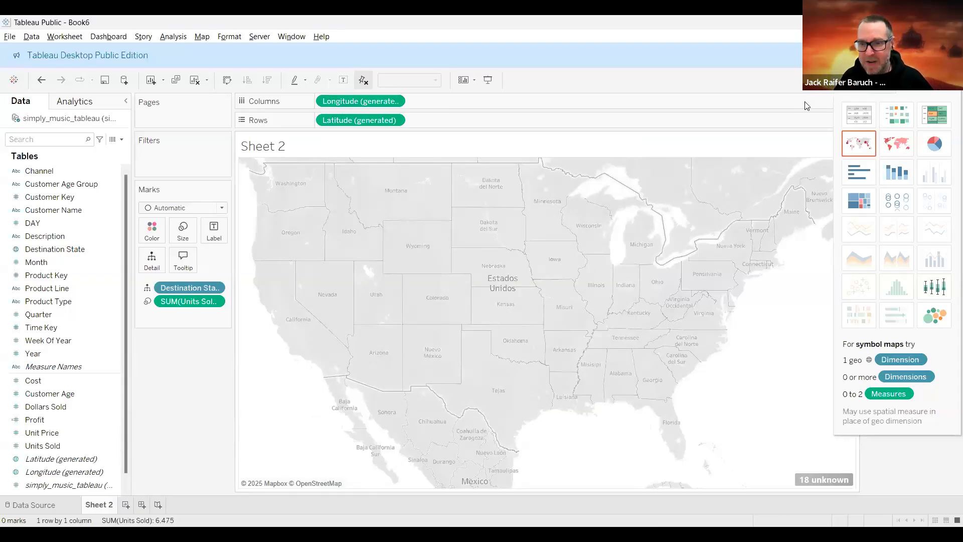
Open the location editor for the unknown Destination State values on the map
left_click_drag(830, 456, 823, 455)
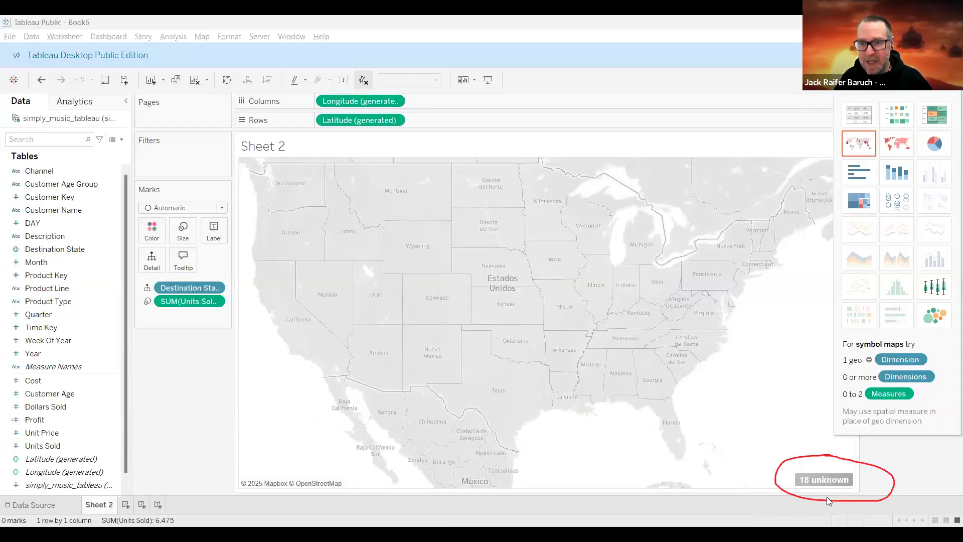
mouse_move(822, 479)
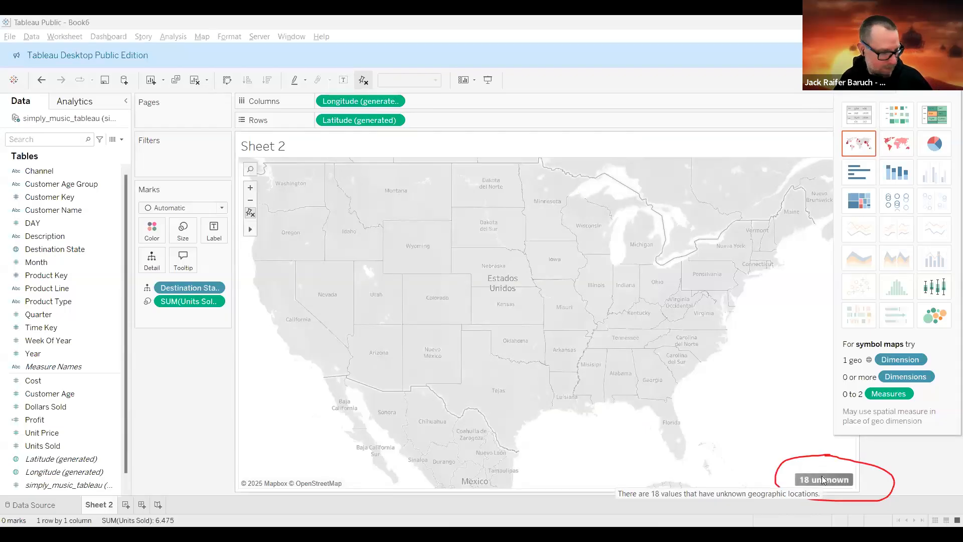
left_click(822, 479)
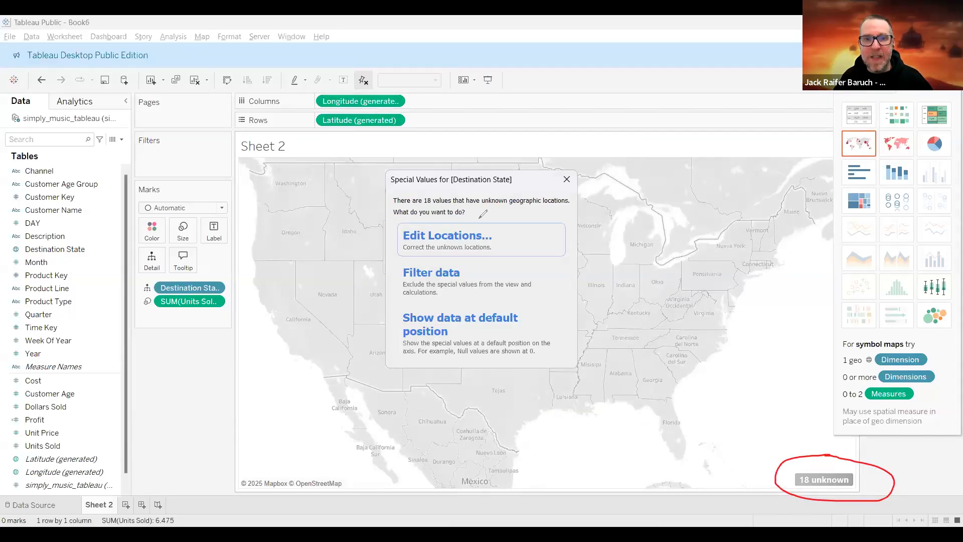
left_click_drag(479, 218, 459, 218)
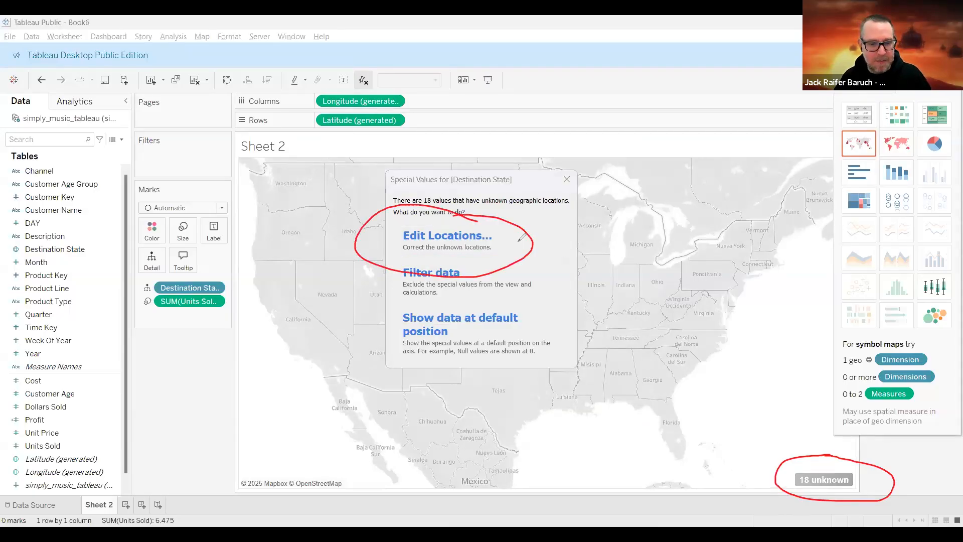
key("ctrl+z")
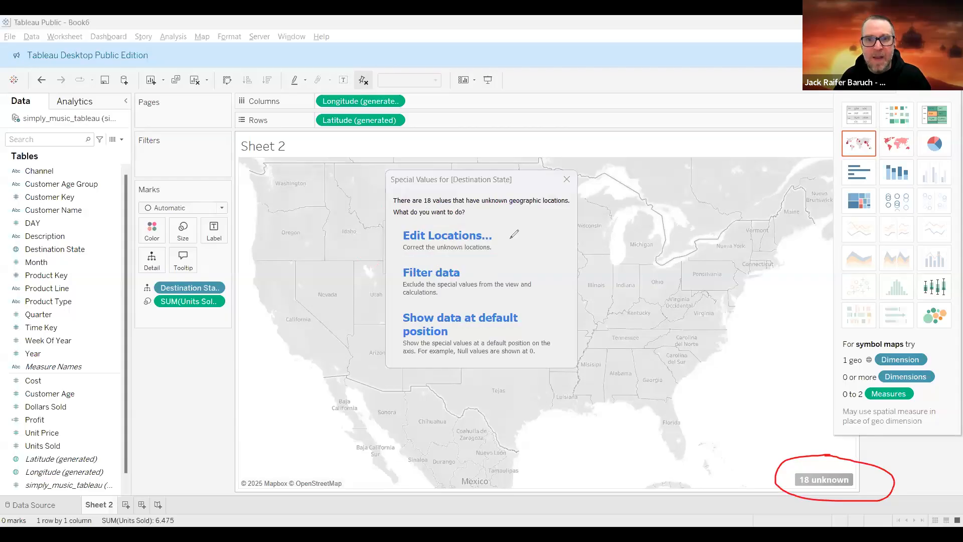
left_click(436, 233)
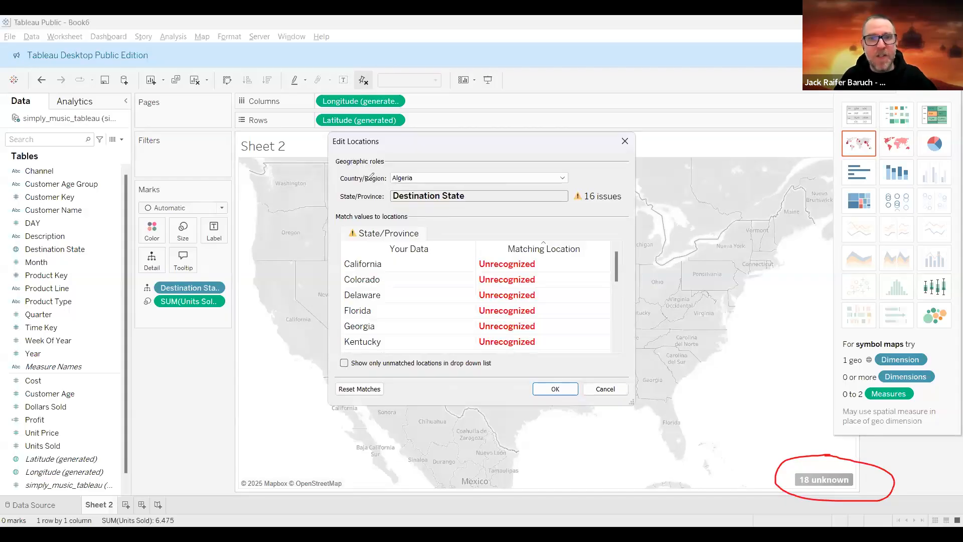
Set the fixed country for the Destination State locations to United States
left_click(565, 175)
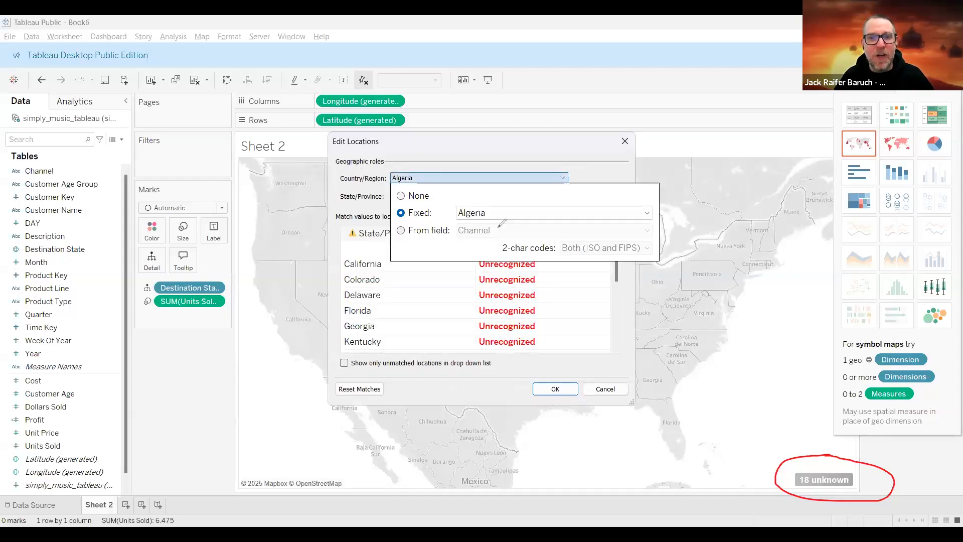
left_click(518, 206)
type("uni")
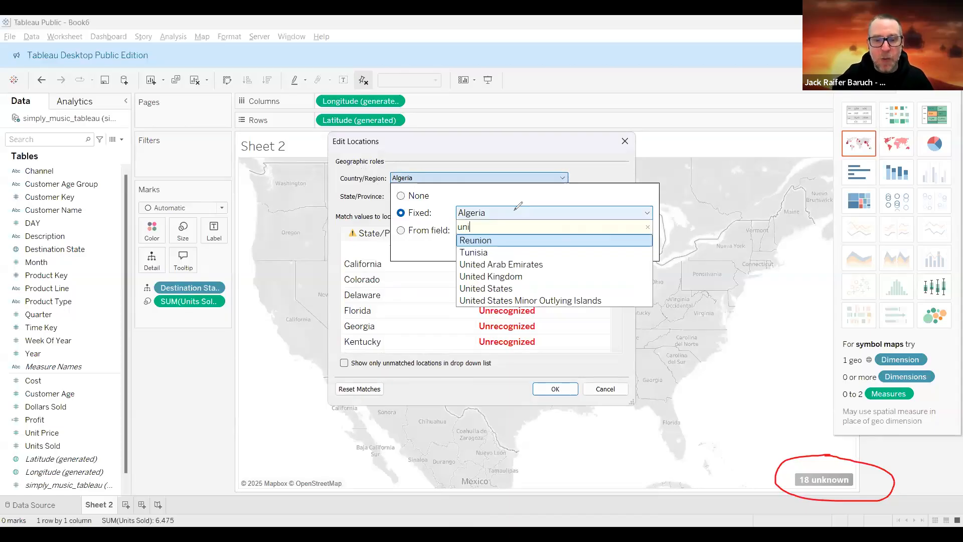
key("BackSpace")
key("BackSpace")
key("BackSpace")
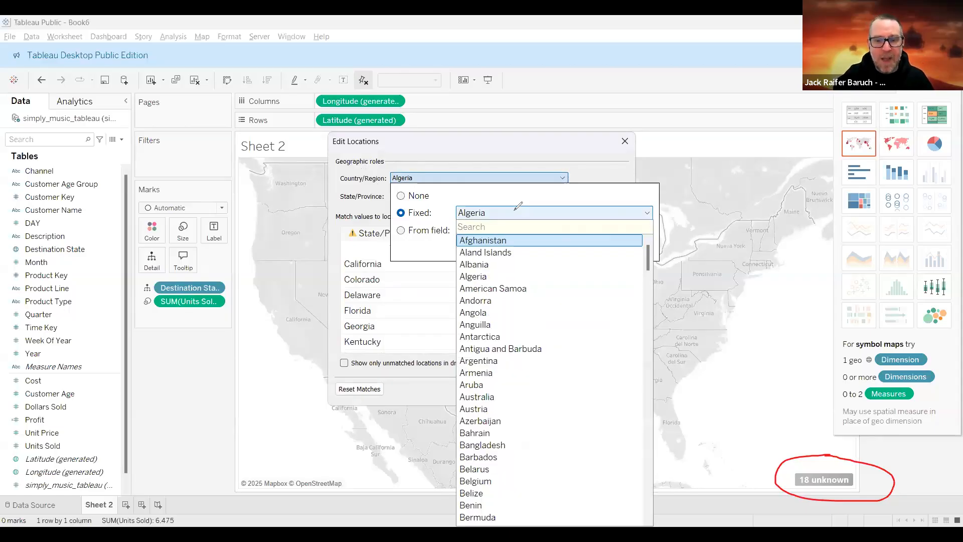
type("uni")
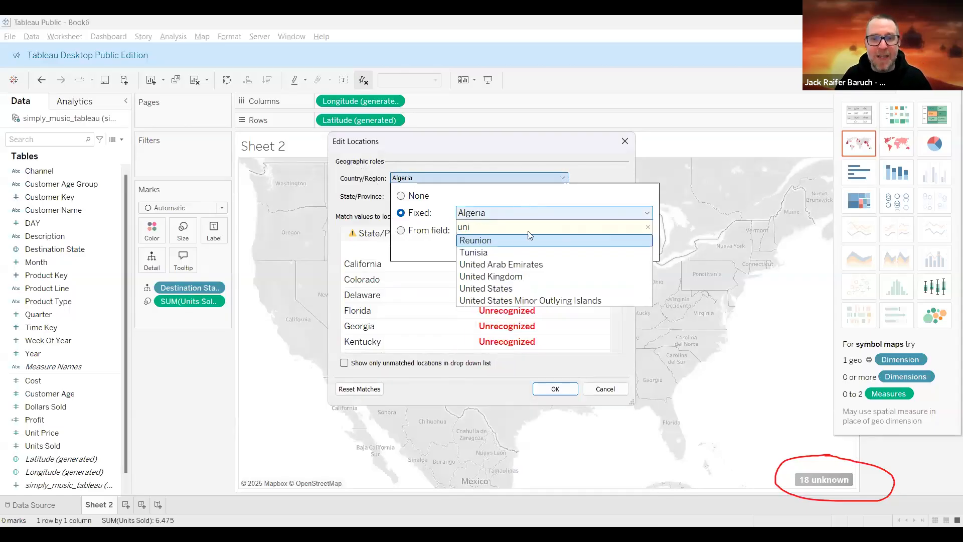
left_click(484, 288)
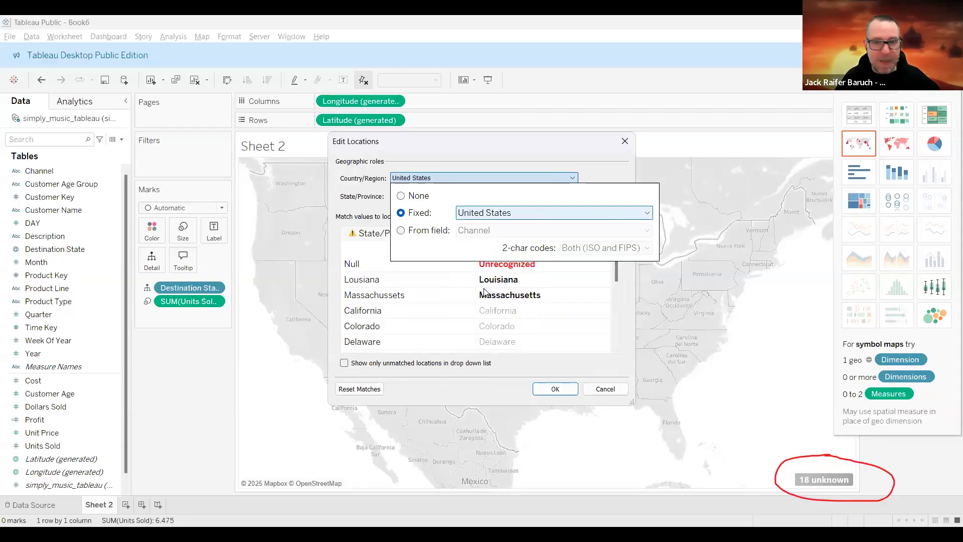
left_click(613, 331)
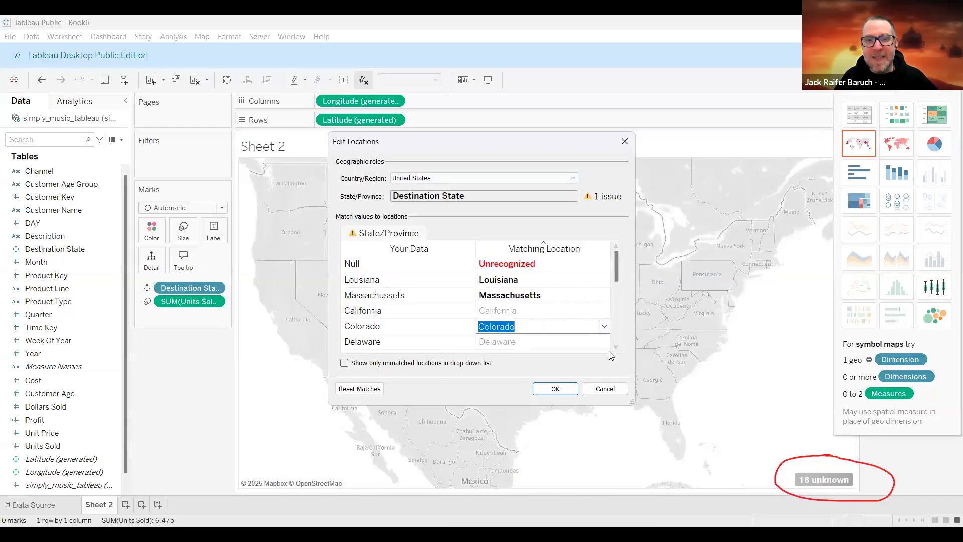
left_click(562, 360)
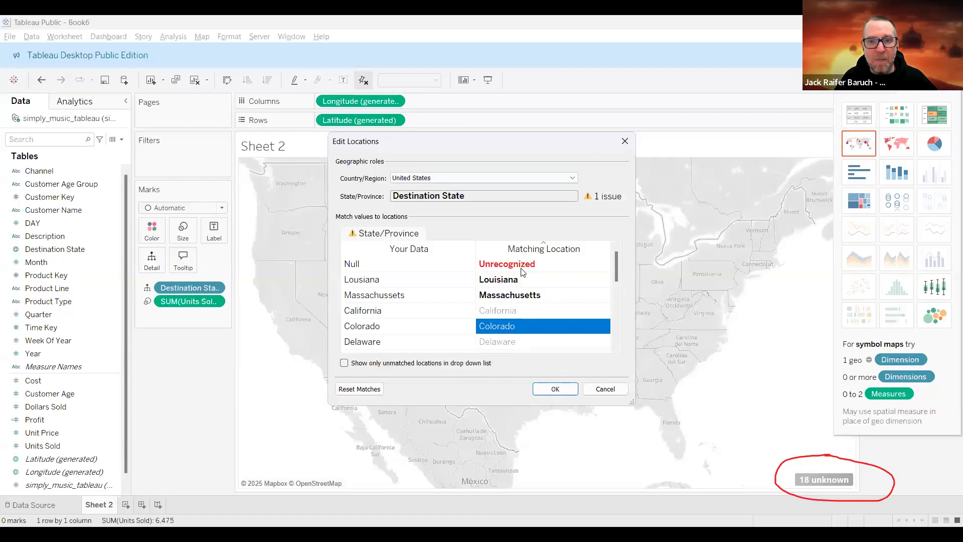
Check which recognized locations the misspelled states Lousiana and Massachussets are matched to
left_click(506, 279)
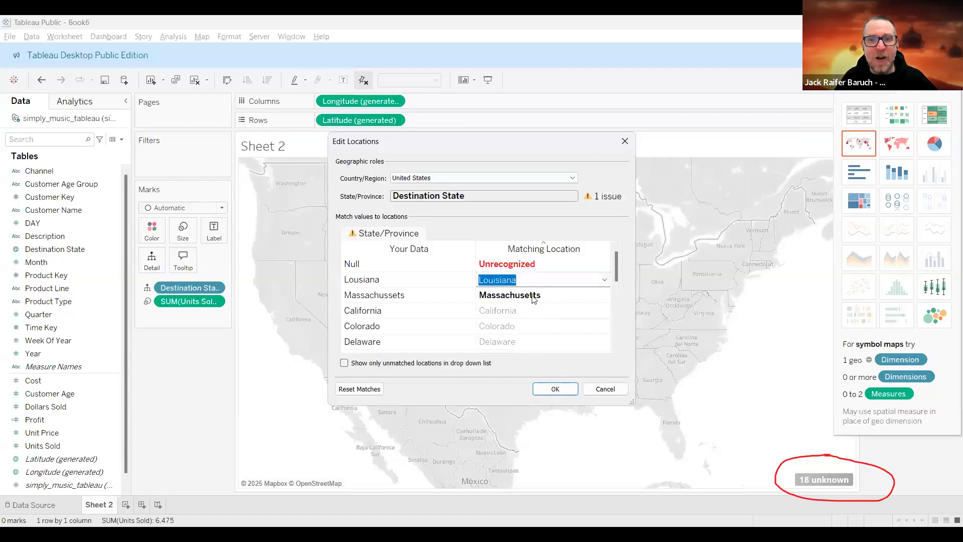
left_click(530, 296)
left_click(412, 281)
left_click(416, 294)
Browse the locations available for the Null state value without choosing one
left_click(513, 266)
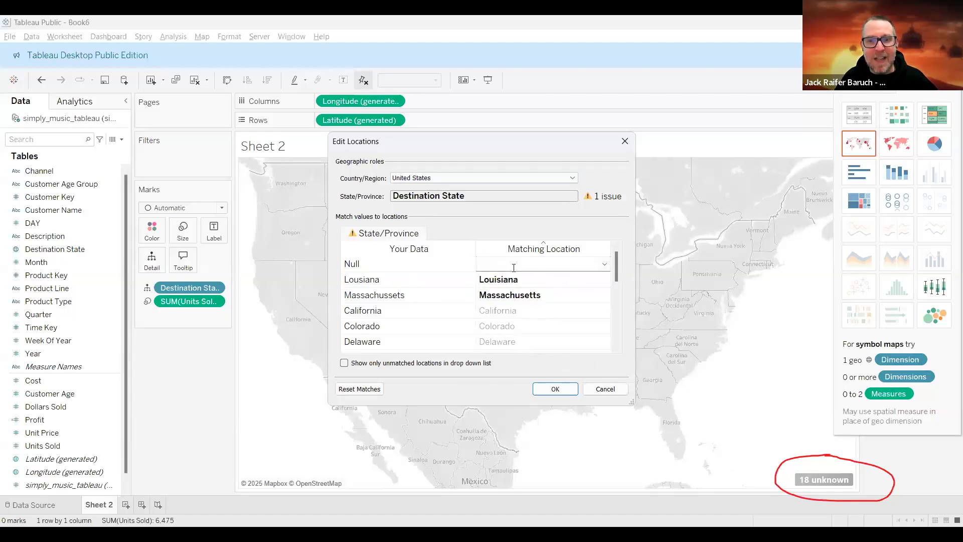
left_click(604, 265)
scroll(565, 376, "down", 6)
scroll(566, 382, "down", 5)
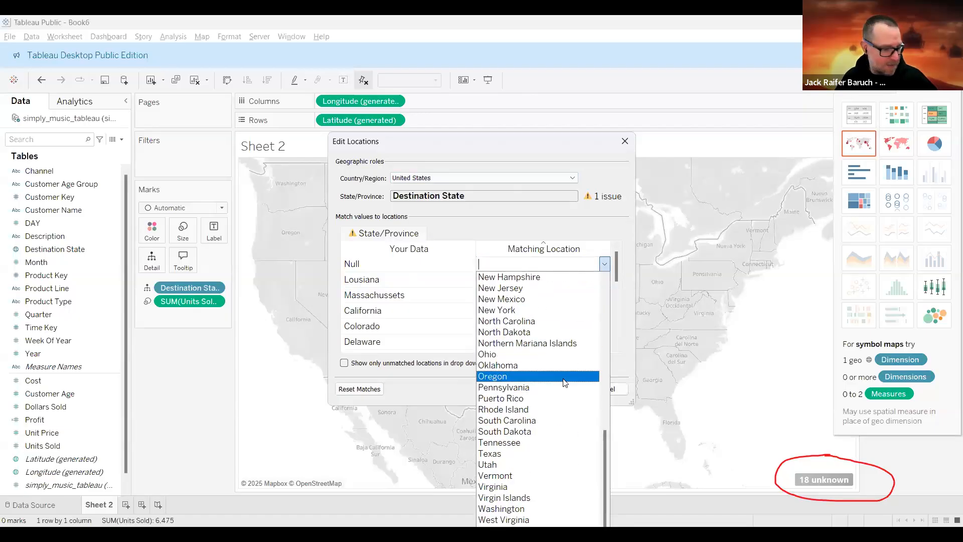
scroll(565, 382, "up", 7)
scroll(565, 371, "up", 5)
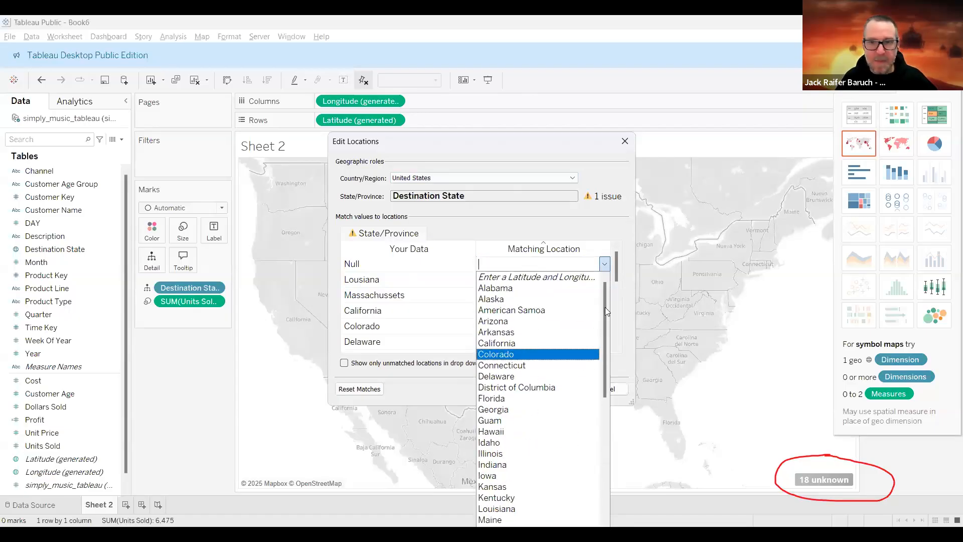
left_click(605, 264)
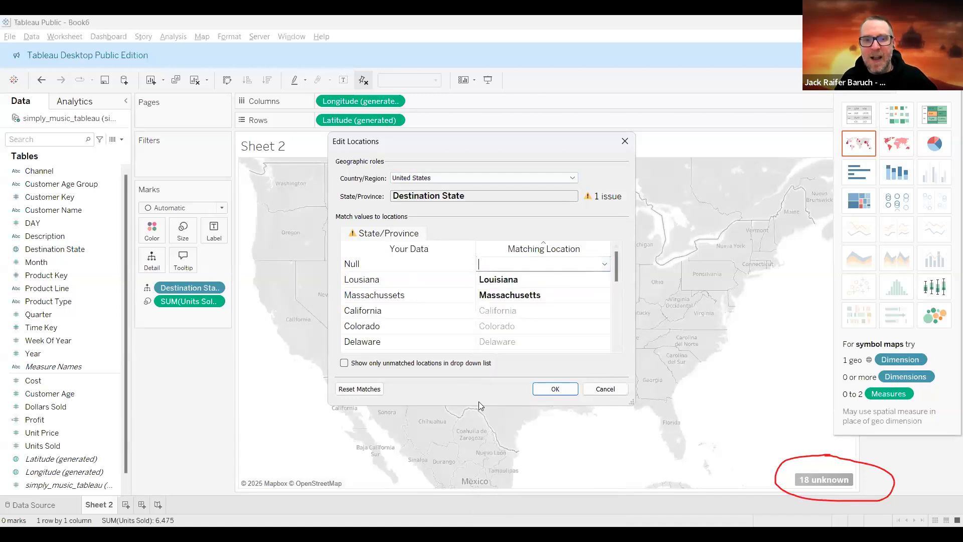
Review the full list of state matches, comparing the corrected spellings with the unrecognized Null entry
left_click(508, 284)
left_click(616, 322)
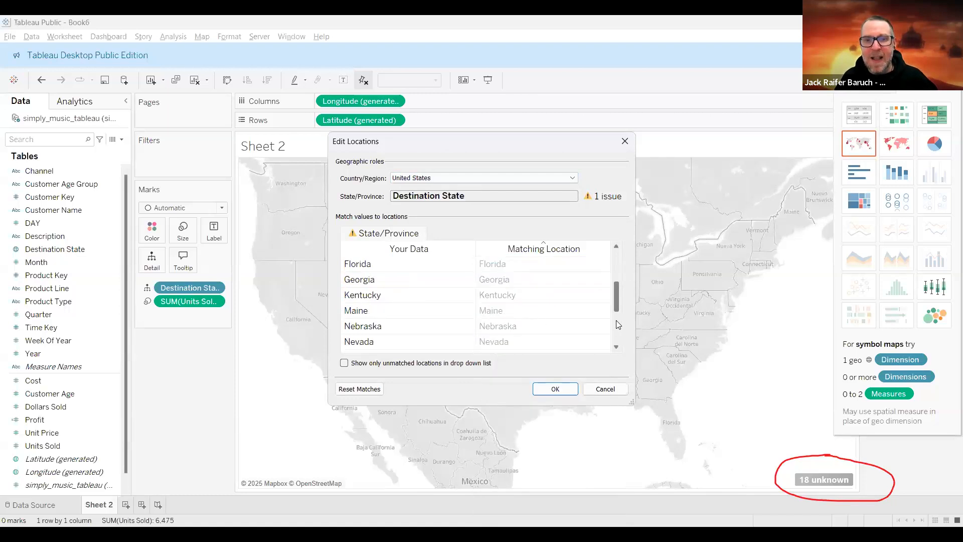
scroll(519, 306, "up", 2)
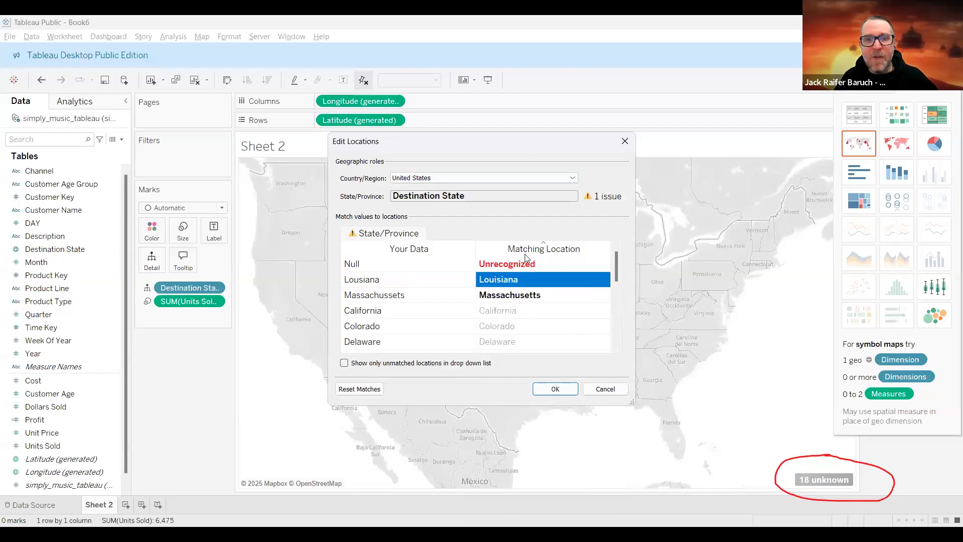
left_click(370, 284)
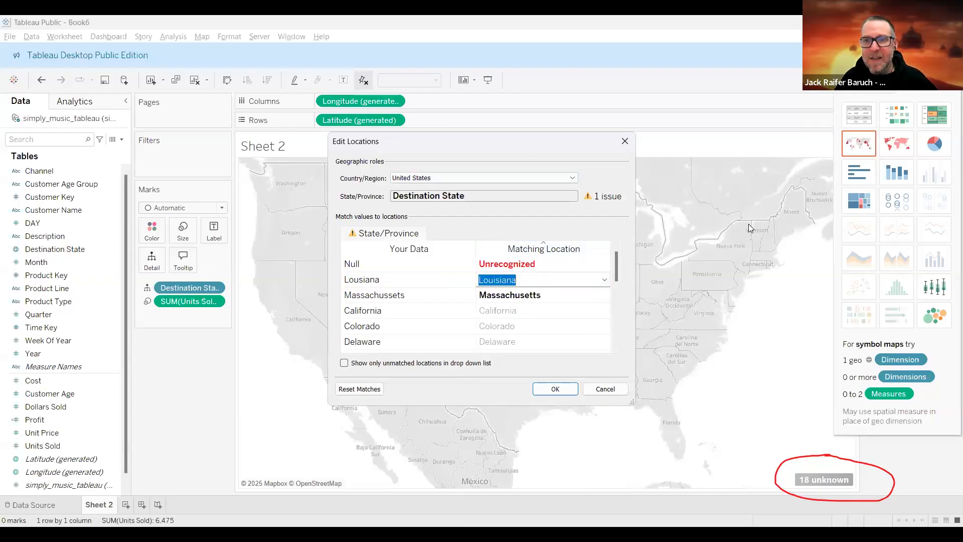
mouse_move(383, 273)
left_mouse_down()
mouse_move(426, 307)
mouse_move(597, 292)
mouse_move(562, 270)
mouse_move(406, 269)
left_mouse_up()
mouse_move(503, 254)
left_mouse_down()
mouse_move(475, 259)
mouse_move(541, 253)
left_mouse_up()
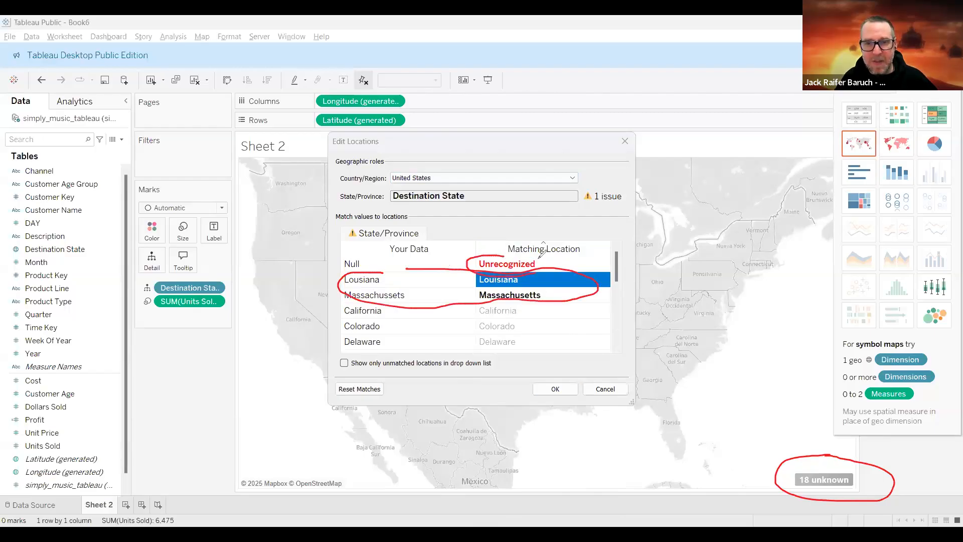
key("ctrl+z")
key("ctrl+z")
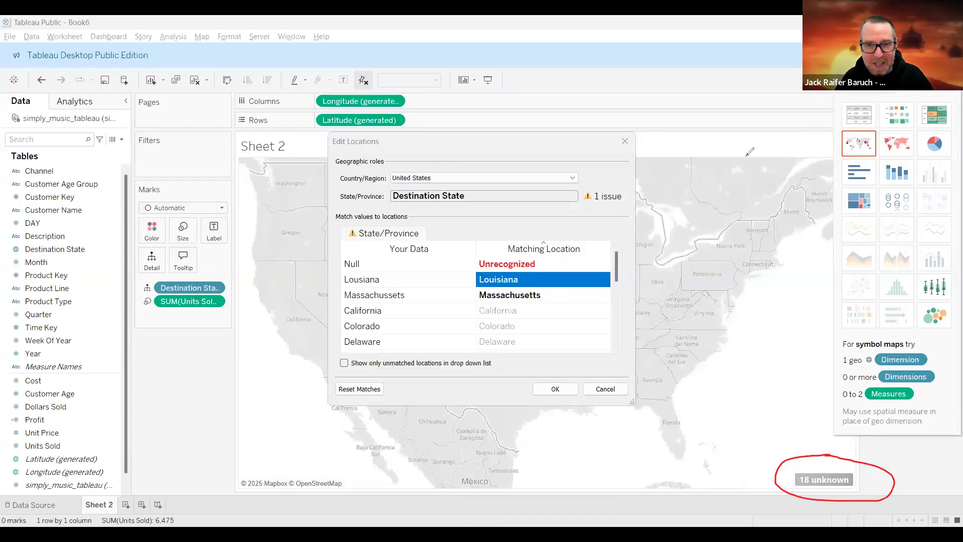
left_click_drag(544, 256, 537, 258)
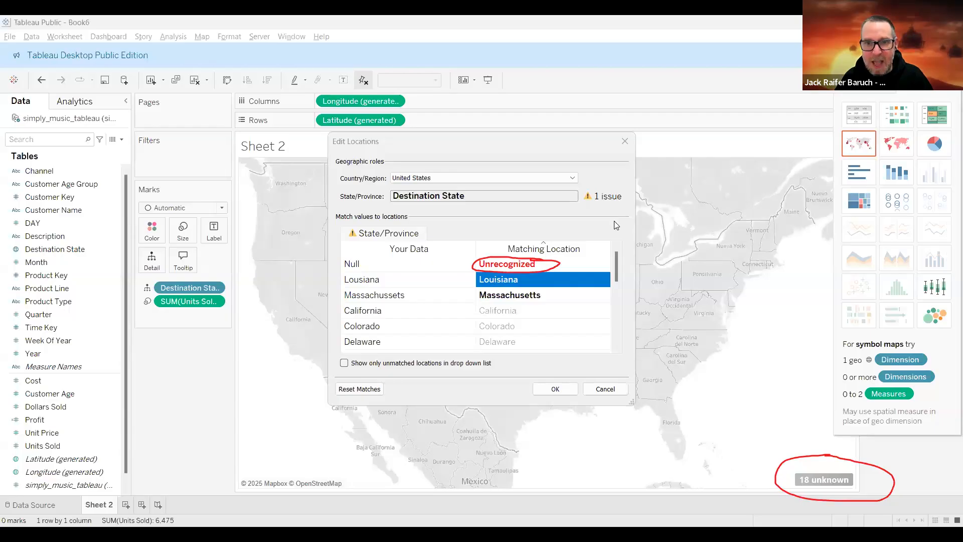
Look through the candidate locations for the Null value again and leave it unmatched
left_click(581, 265)
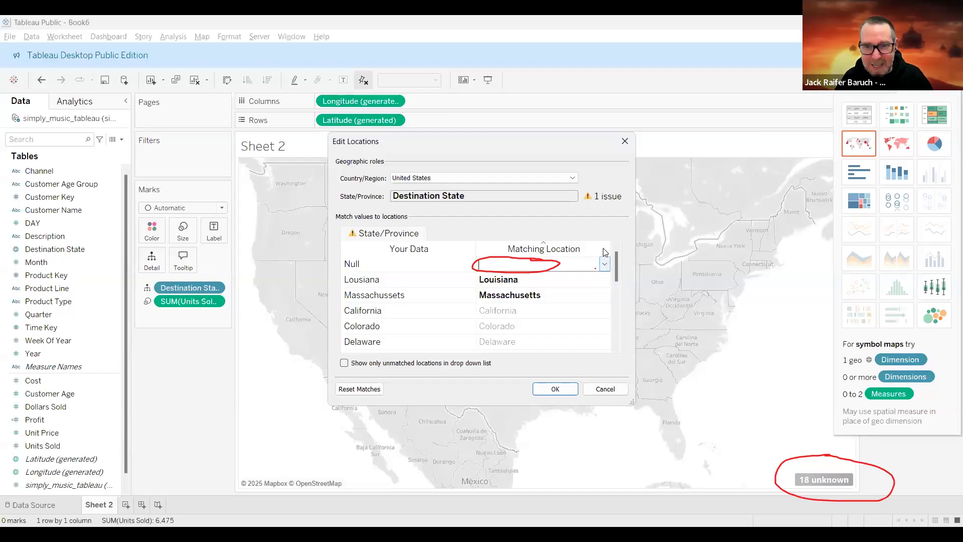
left_click(606, 266)
scroll(552, 418, "down", 9)
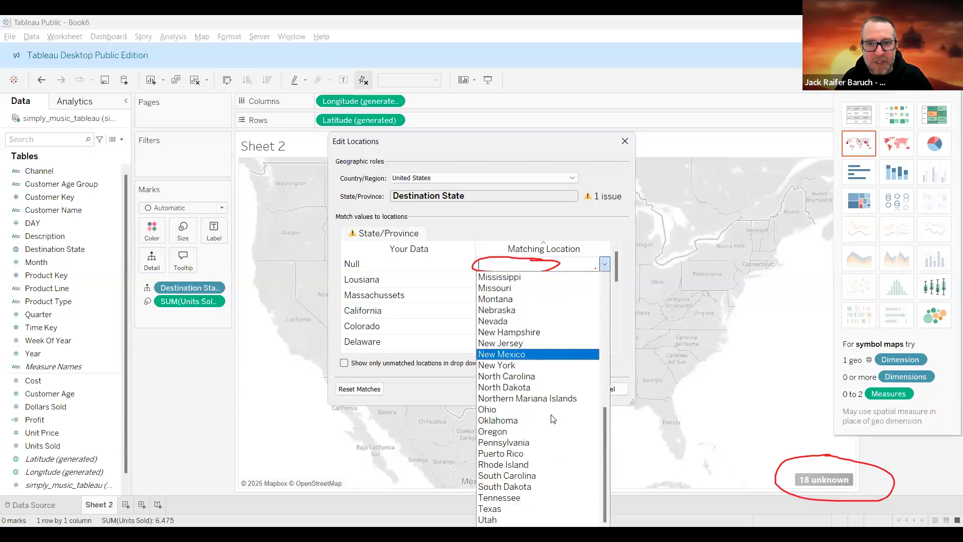
scroll(550, 417, "up", 3)
scroll(548, 416, "up", 5)
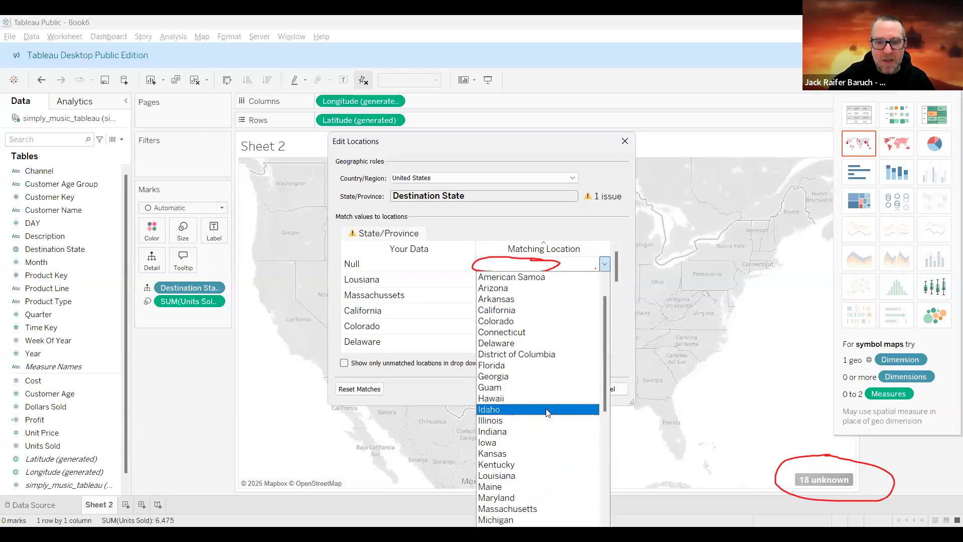
key("l")
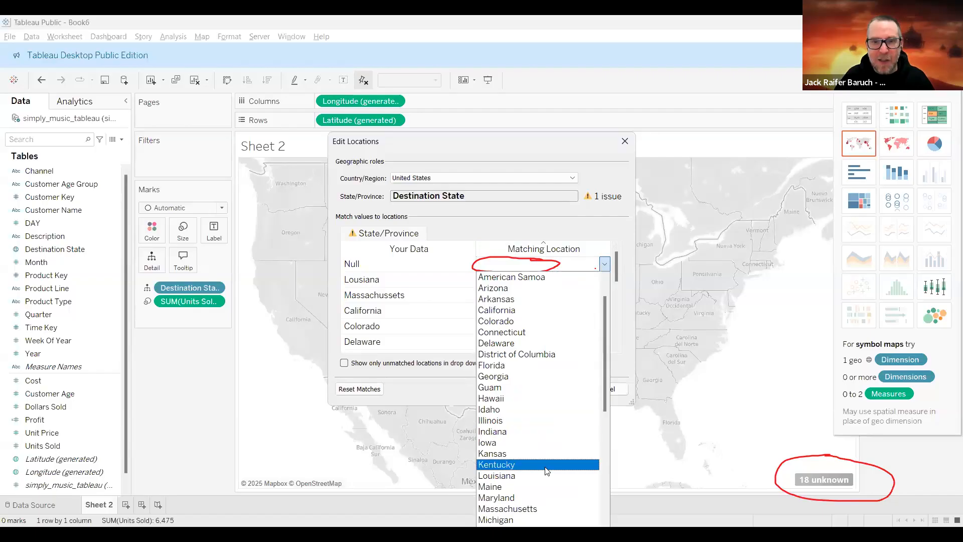
left_click(627, 299)
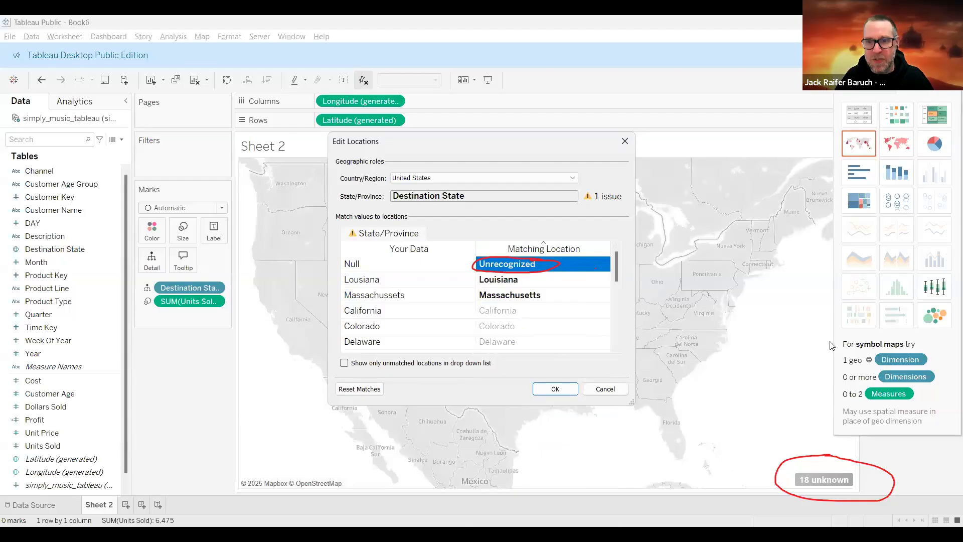
Apply the United States location matches to the map and inspect the plotted state marks
key("Escape")
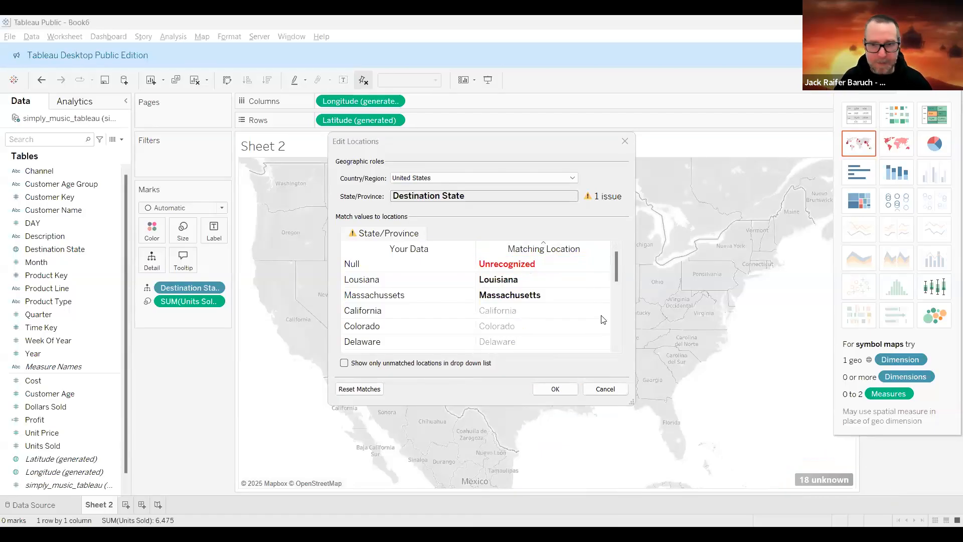
left_click(555, 389)
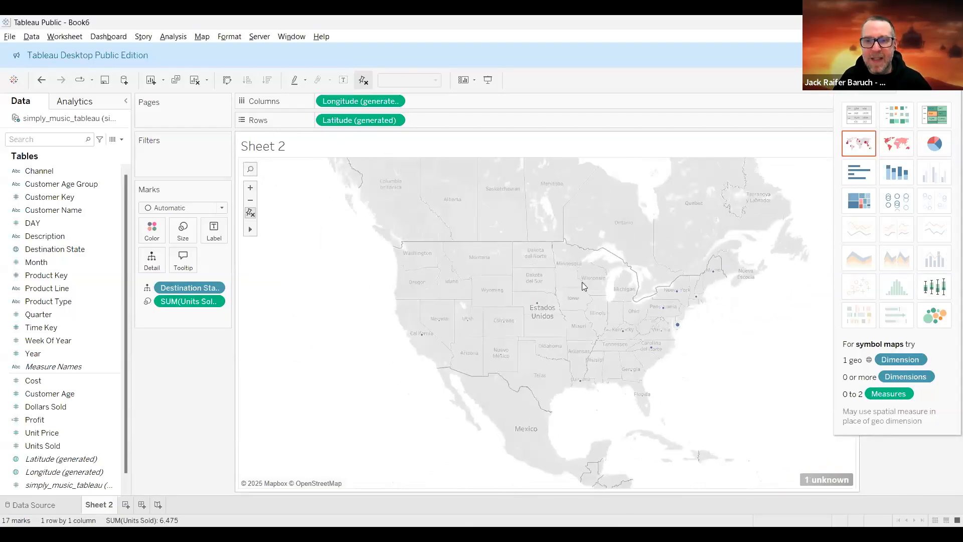
scroll(581, 282, "up", 3)
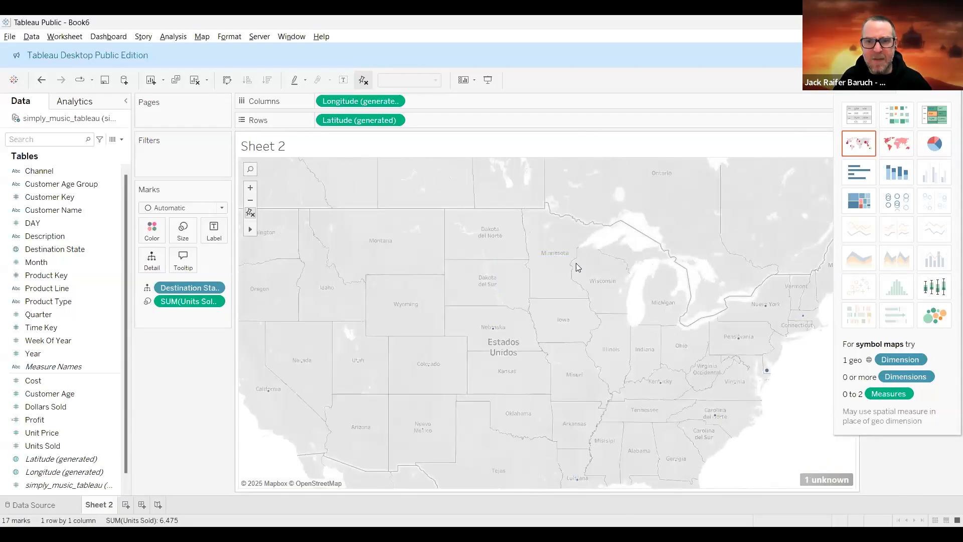
right_click(510, 293)
left_click(496, 380)
scroll(499, 377, "down", 3)
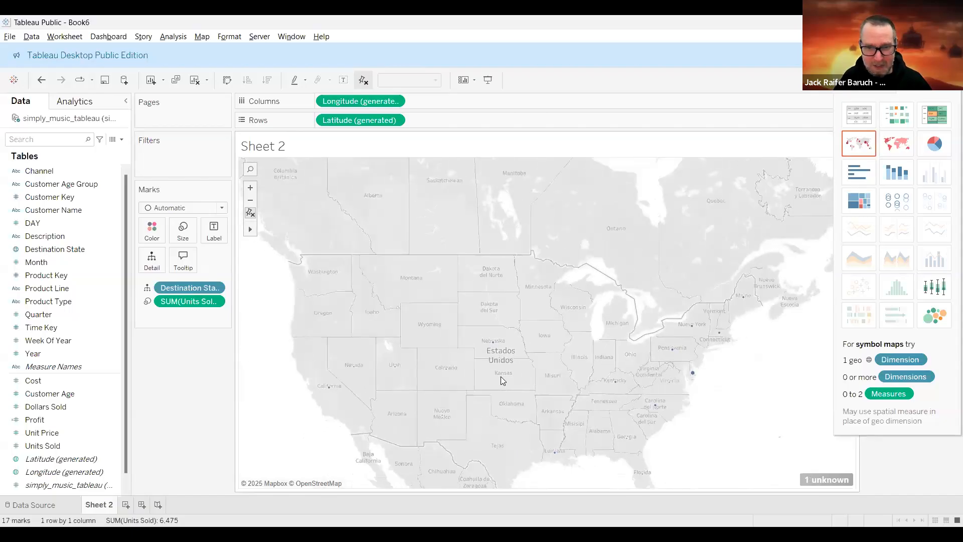
scroll(502, 426, "up", 4)
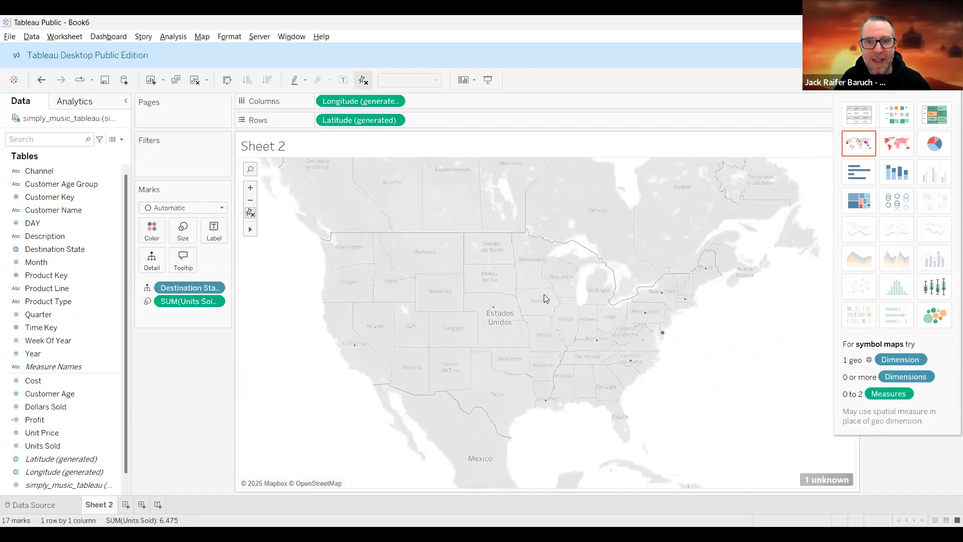
scroll(495, 428, "down", 1)
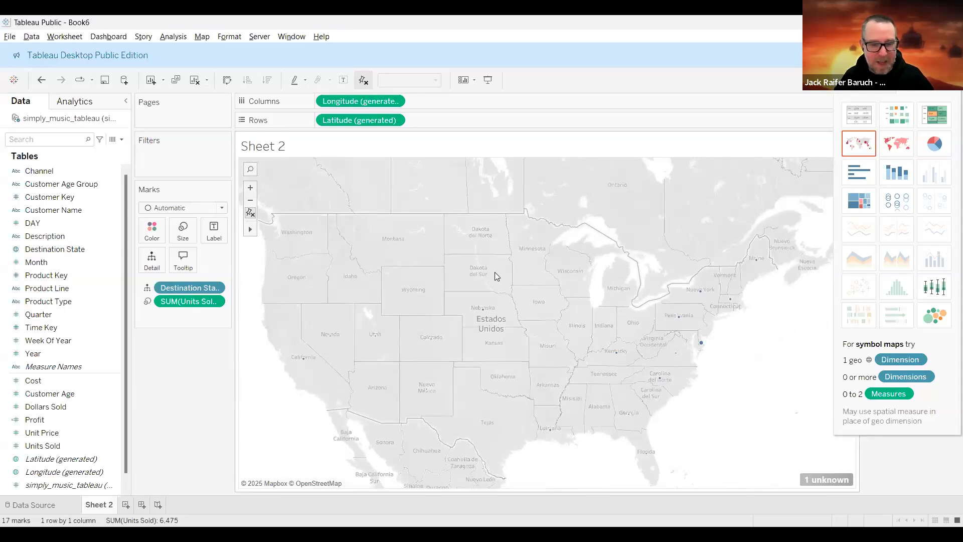
Reopen the location matches for the unknown state value, look over them and accept them as they are
right_click(460, 306)
left_click(503, 314)
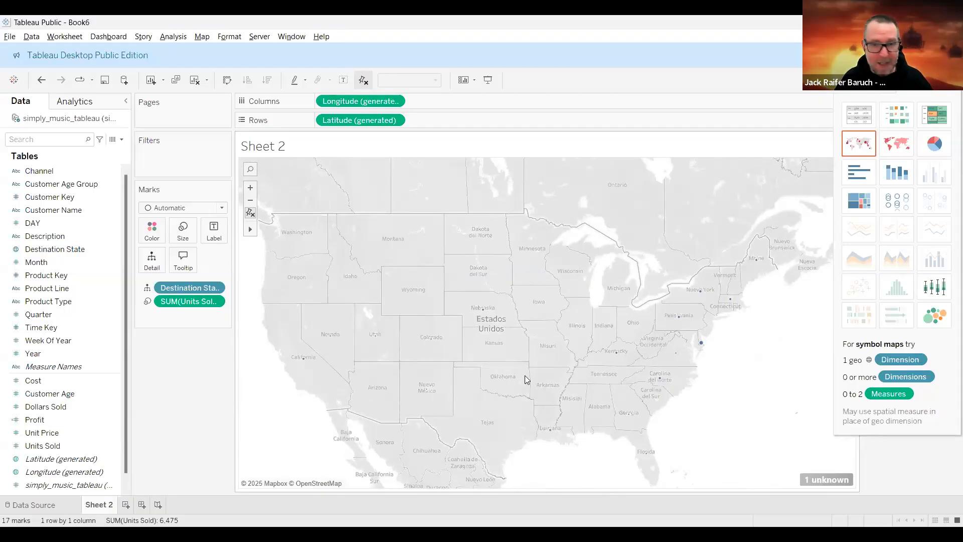
left_click(821, 478)
left_click(481, 256)
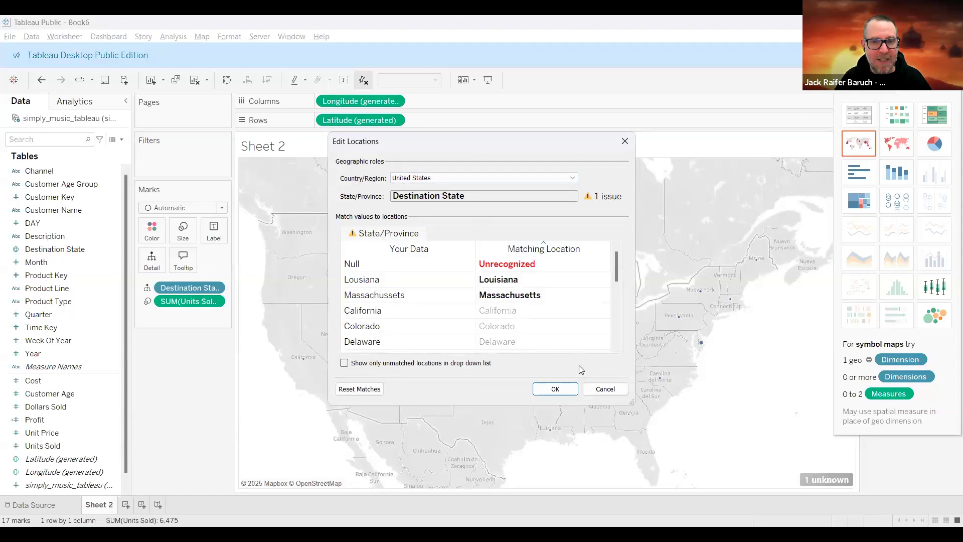
left_click(556, 389)
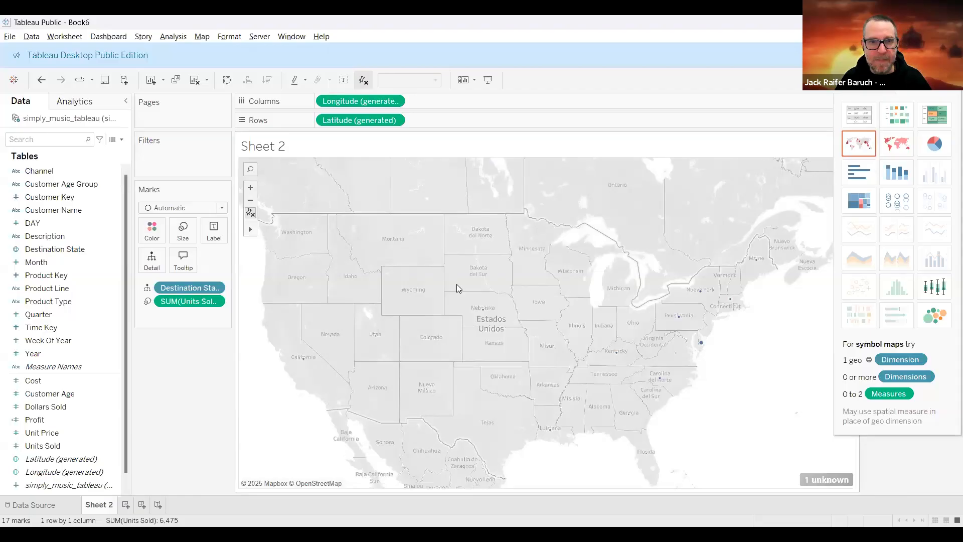
Try the map's pan and rectangular selection tools, selecting the Colorado and Nebraska marks, clearing the selection and recentring the United States
mouse_move(250, 231)
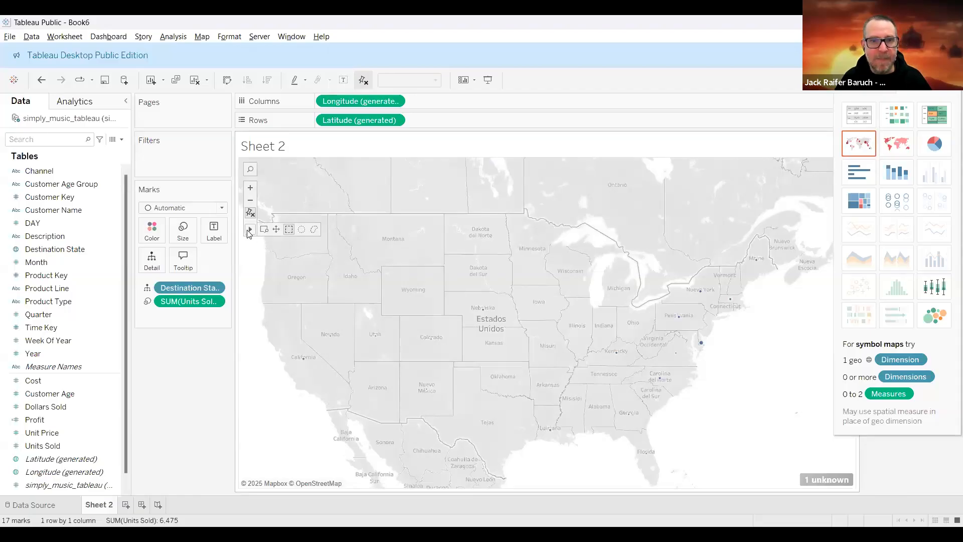
left_click_drag(485, 300, 519, 298)
mouse_move(251, 230)
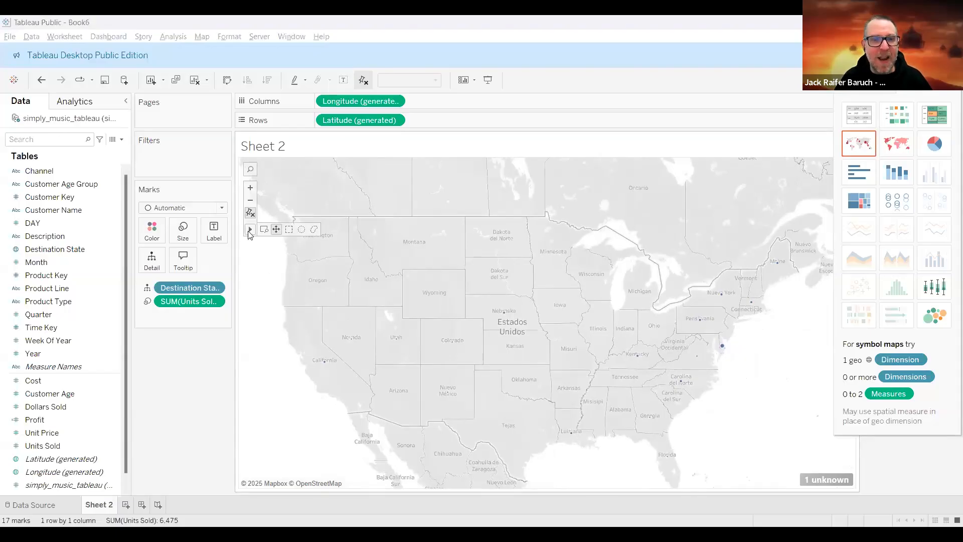
left_click(289, 231)
left_click_drag(397, 229, 544, 368)
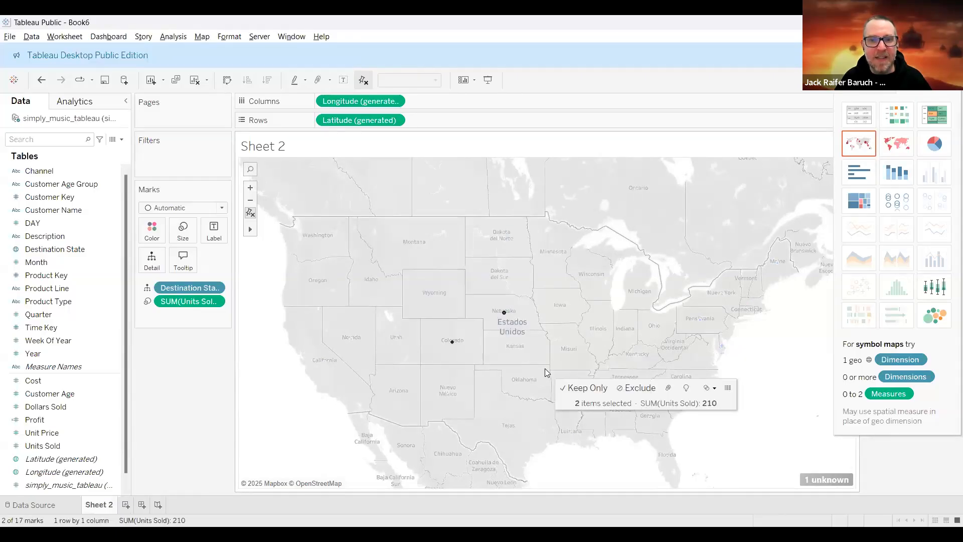
left_click(555, 367)
left_click(276, 229)
left_click_drag(543, 370, 544, 358)
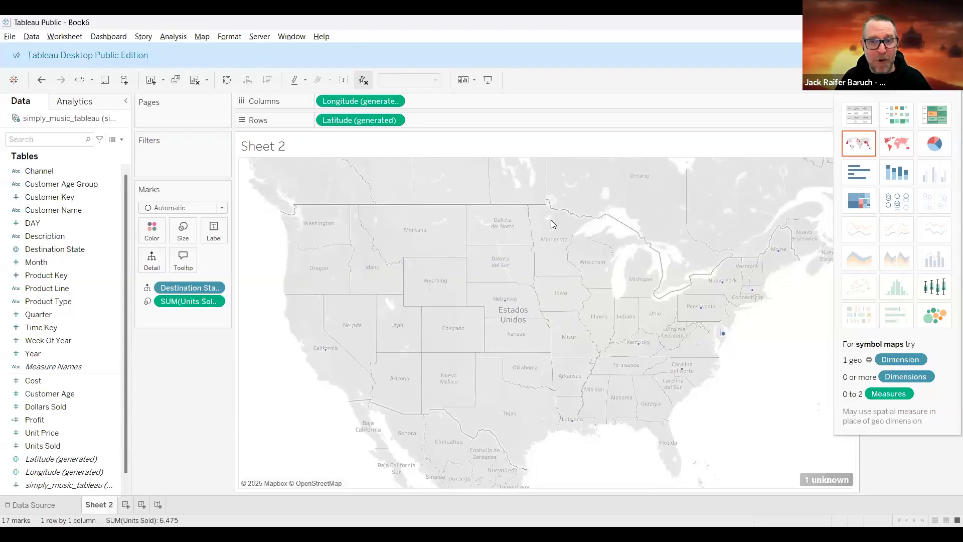
Check the Destination State location matches once more and close them without changes
left_click(468, 239)
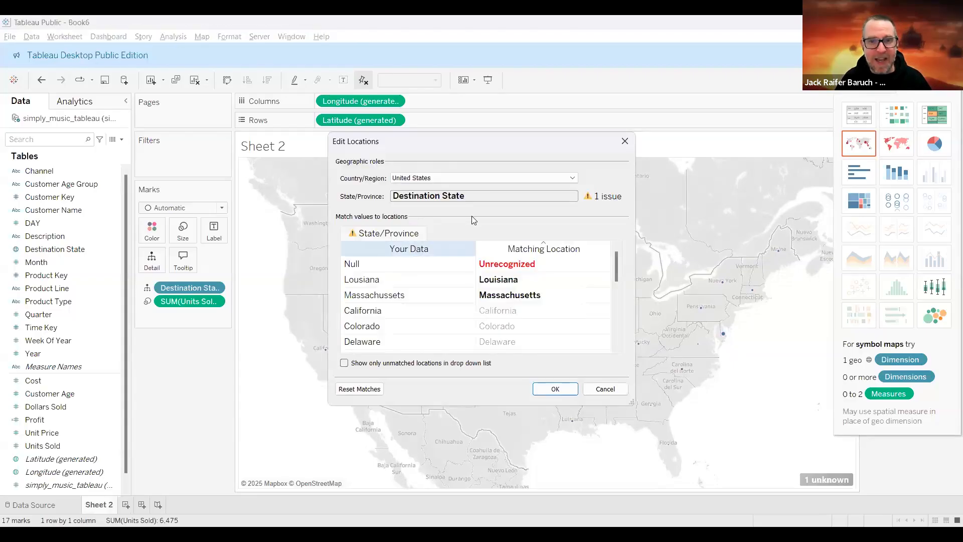
left_click(624, 141)
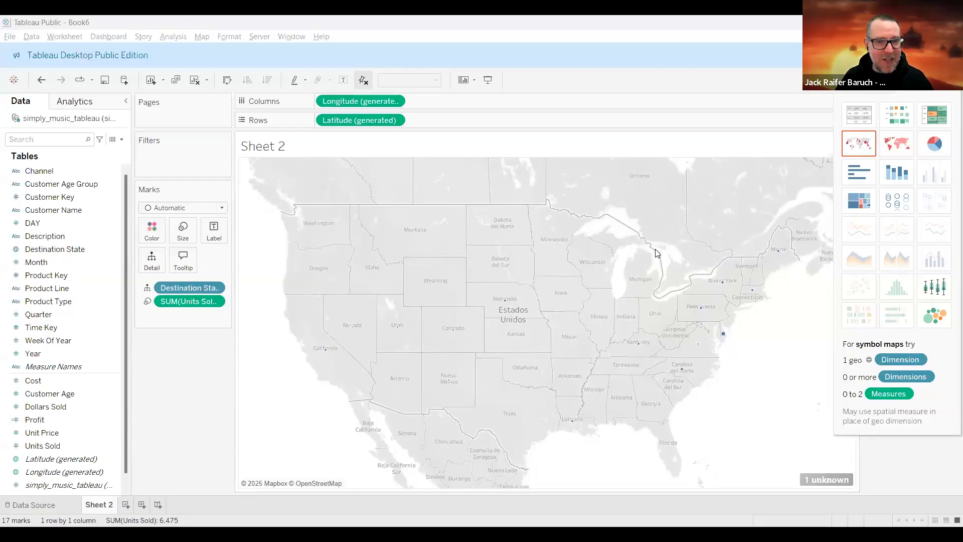
left_click(175, 288)
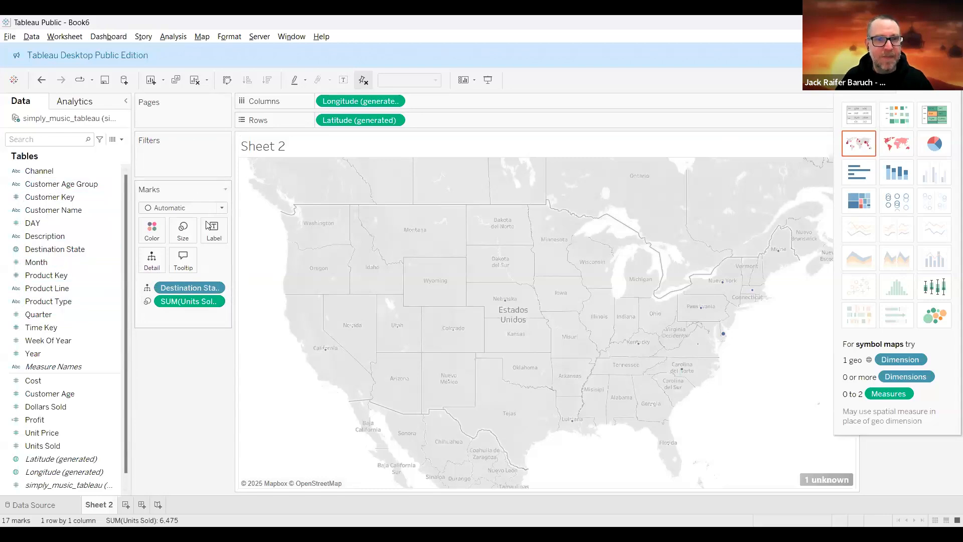
Add a Destination State filter to the map that excludes the Null value
left_click(58, 248)
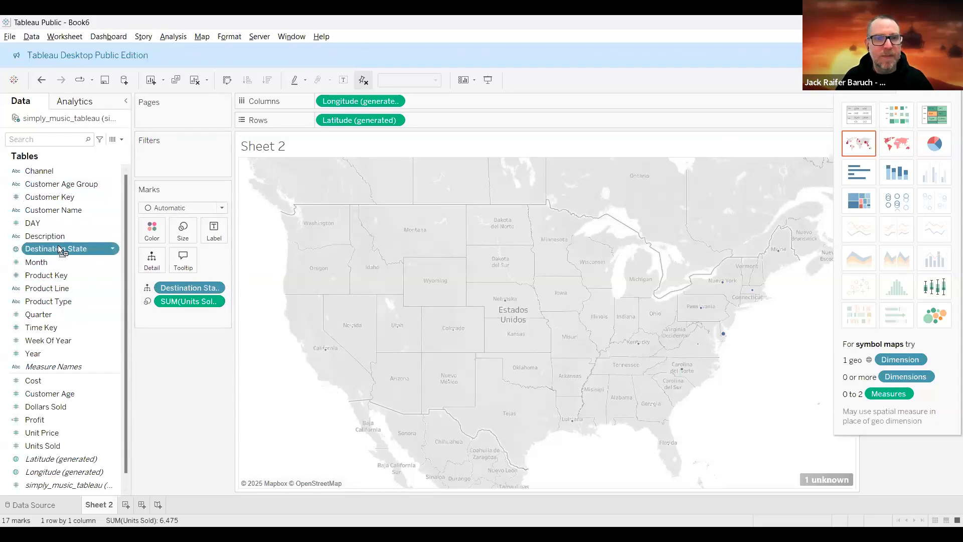
left_click_drag(181, 159, 181, 158)
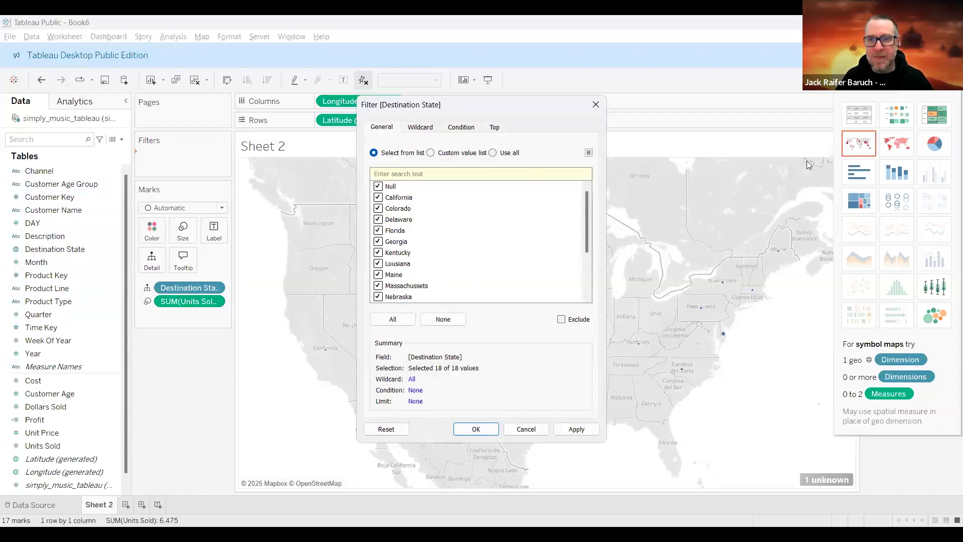
mouse_move(403, 181)
left_mouse_down()
mouse_move(364, 185)
mouse_move(407, 191)
mouse_move(400, 180)
left_mouse_up()
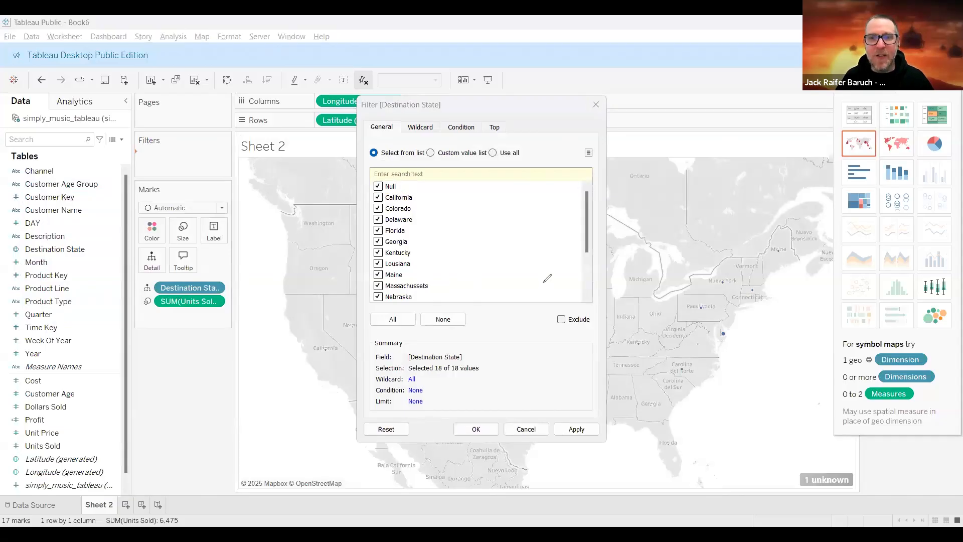
left_click(378, 186)
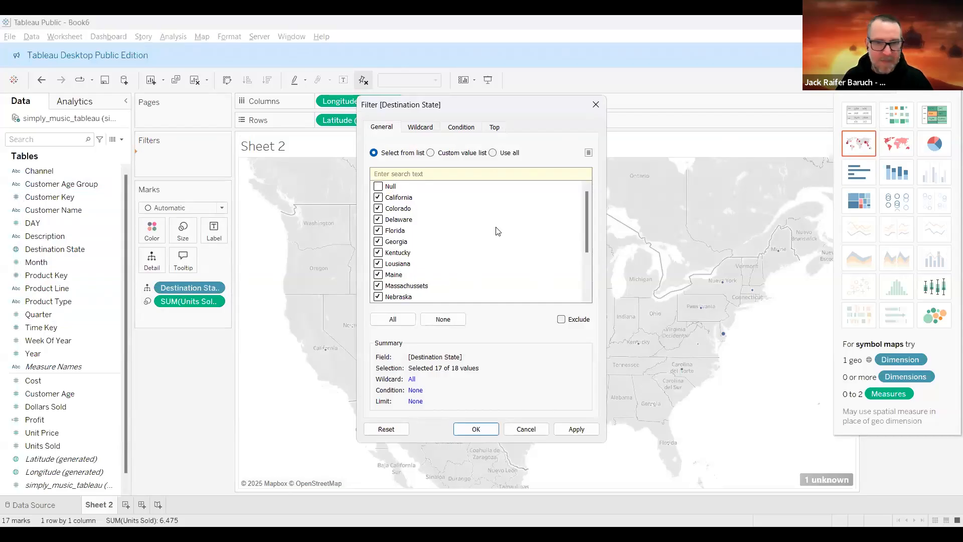
left_click(575, 429)
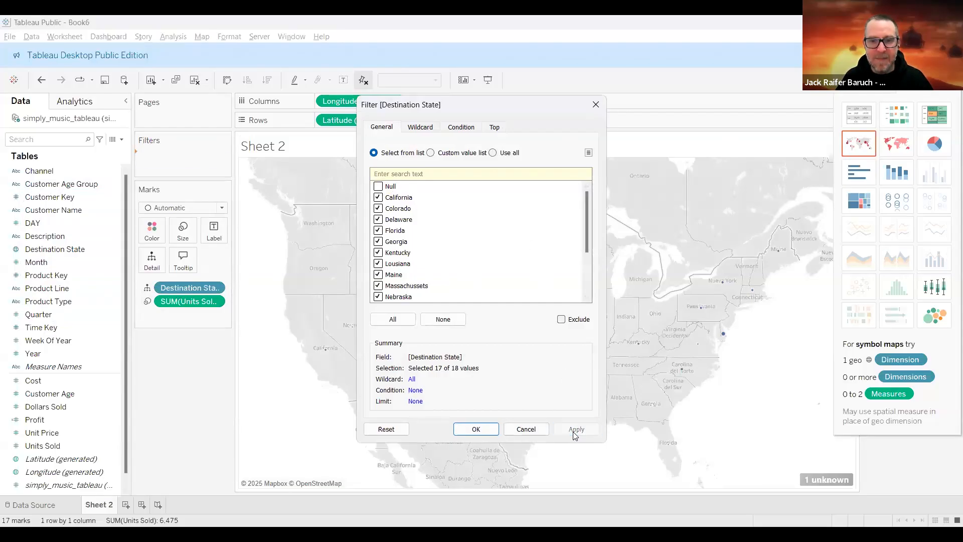
left_click(476, 430)
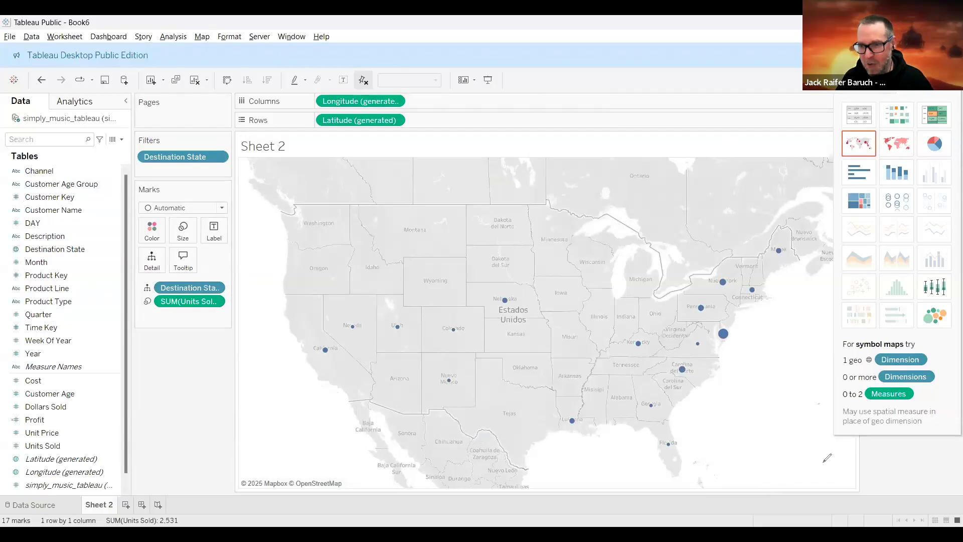
left_click_drag(826, 458, 847, 457)
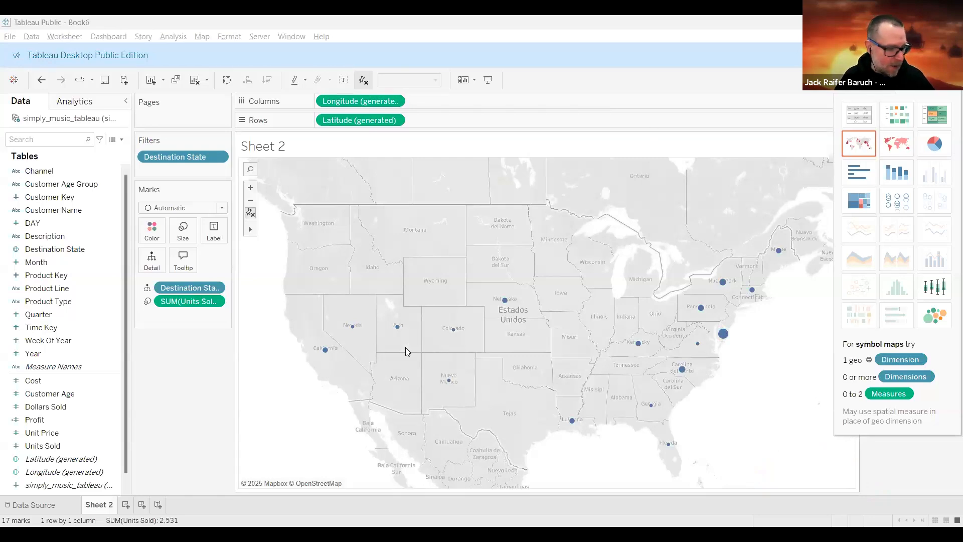
Increase the mark size moderately so the state bubbles stand out on the map
scroll(516, 368, "down", 1)
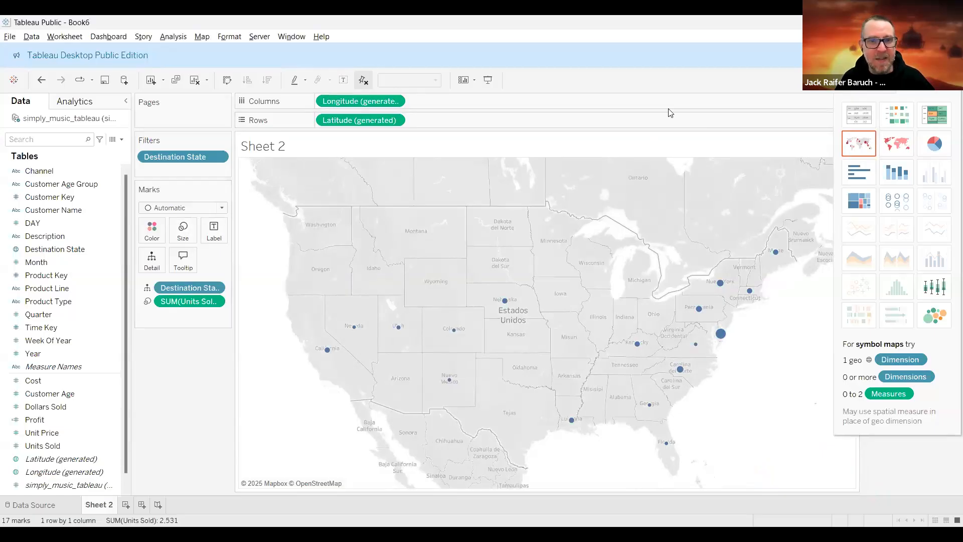
left_click(183, 232)
mouse_move(201, 261)
left_mouse_down()
mouse_move(233, 263)
mouse_move(218, 263)
left_mouse_up()
left_click(220, 259)
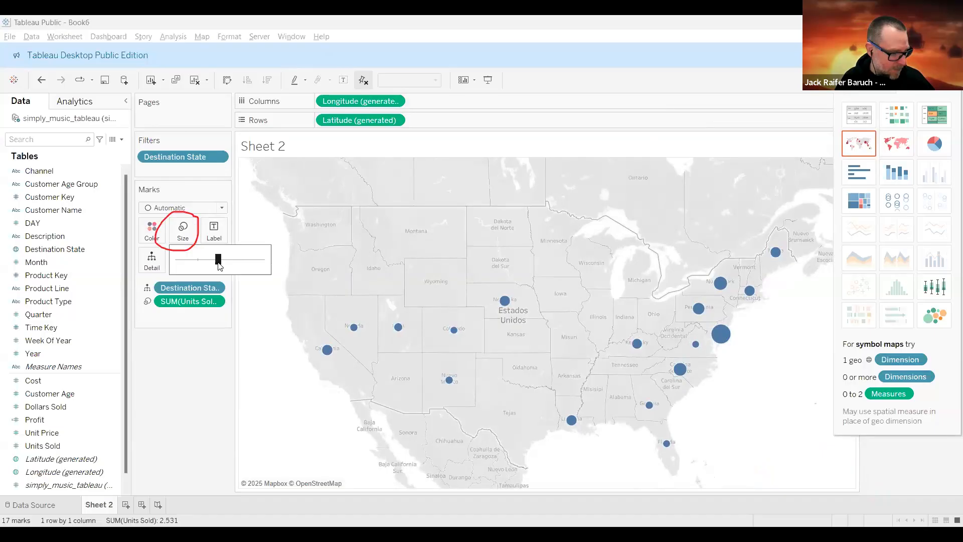
left_click(204, 372)
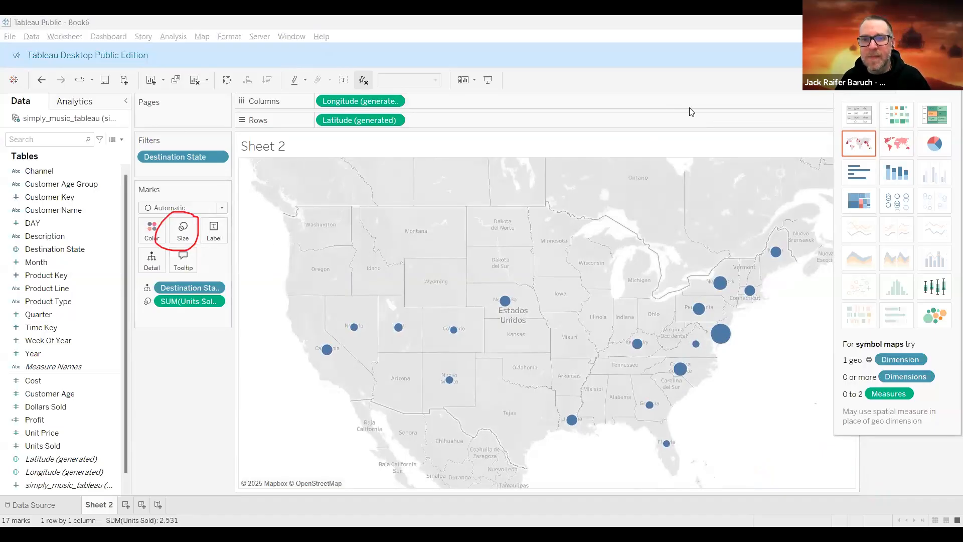
Include every Destination State value, Null among them, in the filter again and remove the filter from the sheet
double_click(181, 153)
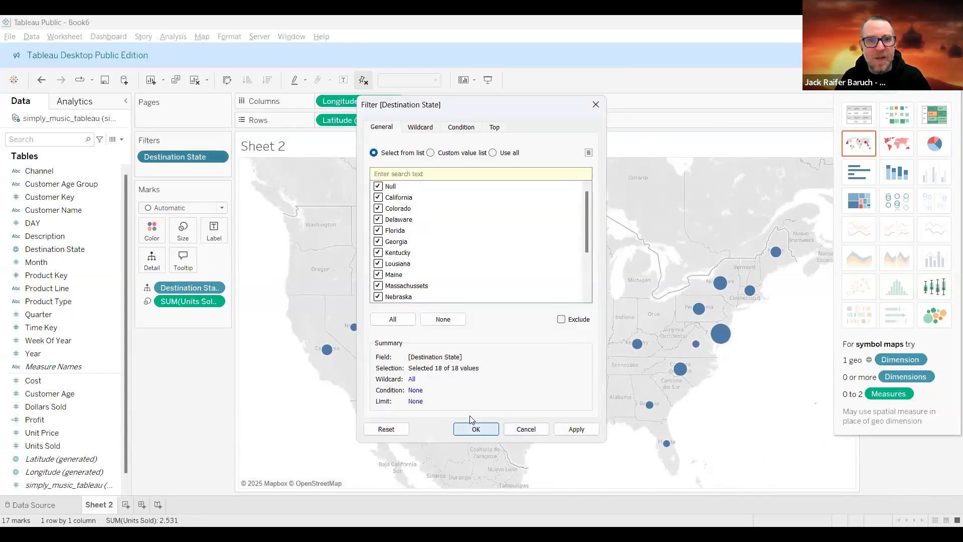
left_click(474, 428)
left_click_drag(188, 160, 156, 391)
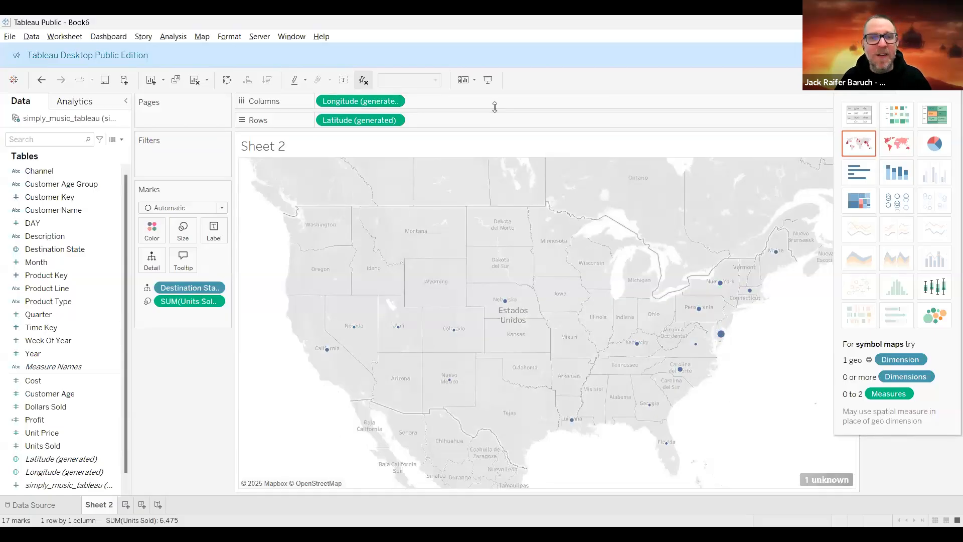
Filter the map by Destination State with Null excluded and all other states kept
left_click_drag(83, 232, 80, 233)
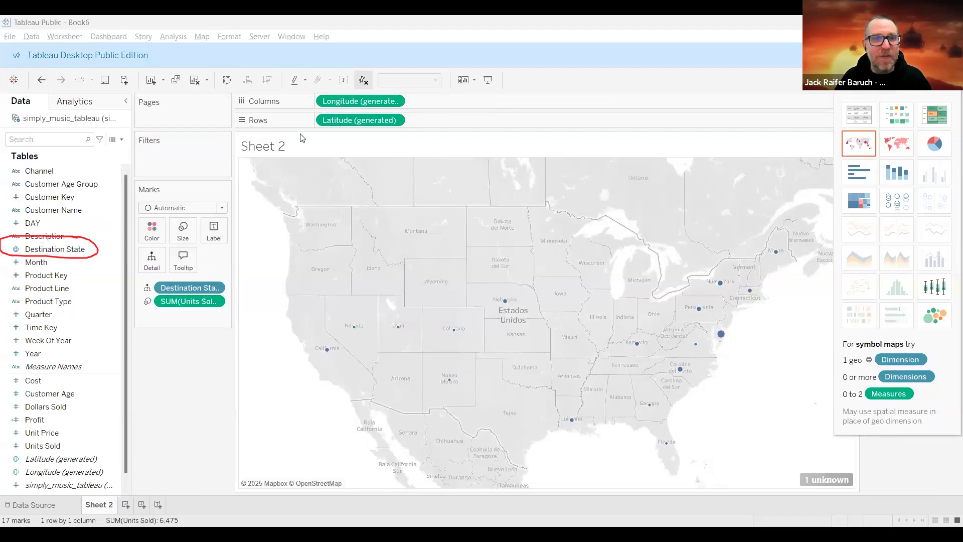
left_click_drag(190, 126, 205, 130)
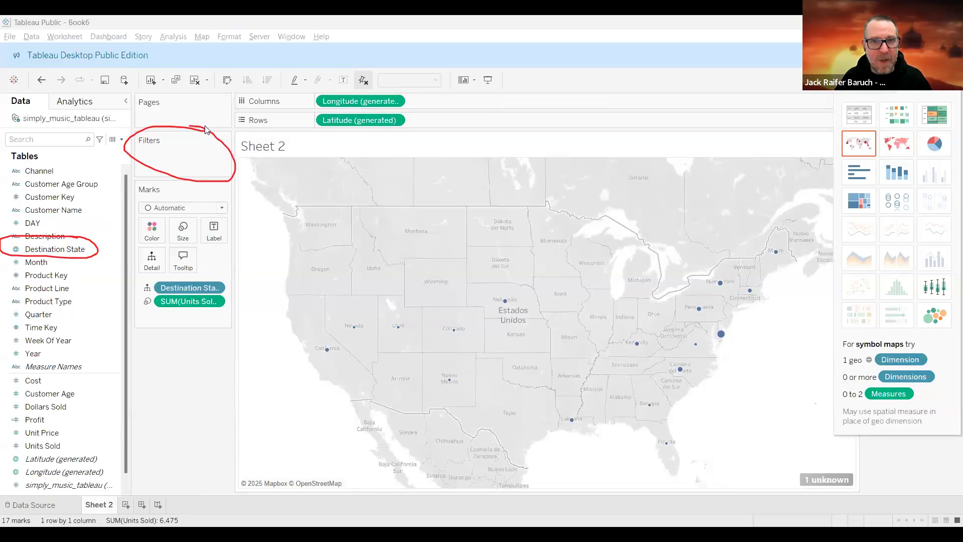
left_click(45, 255)
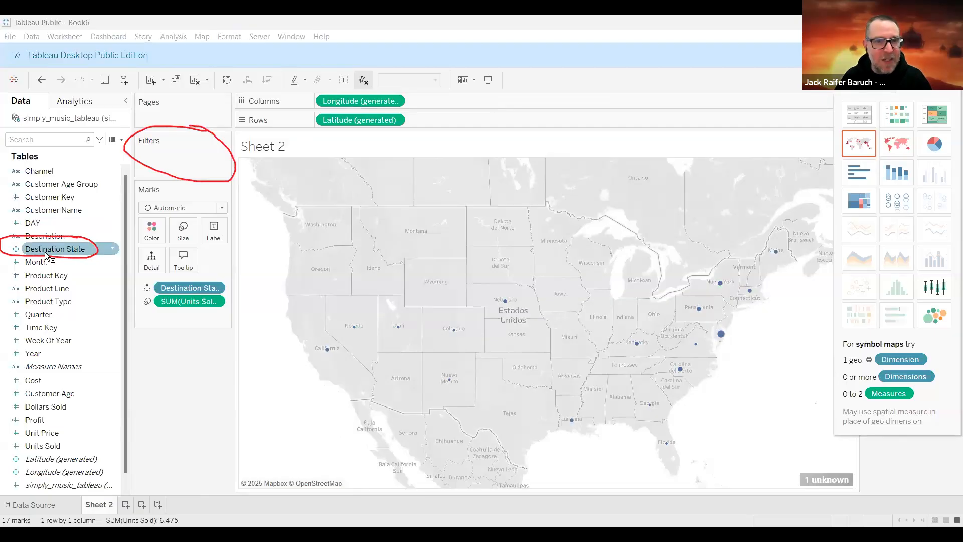
left_click_drag(168, 157, 168, 157)
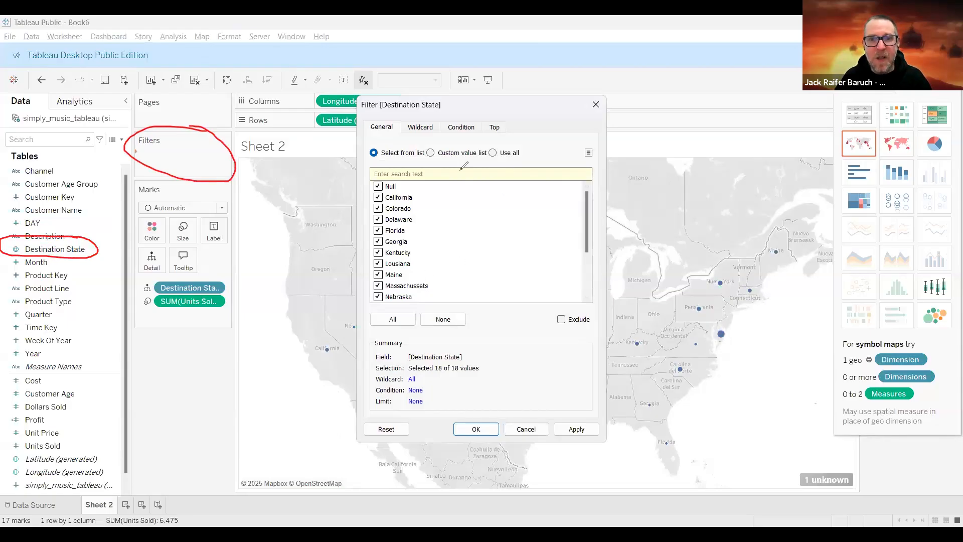
left_click_drag(409, 180, 401, 179)
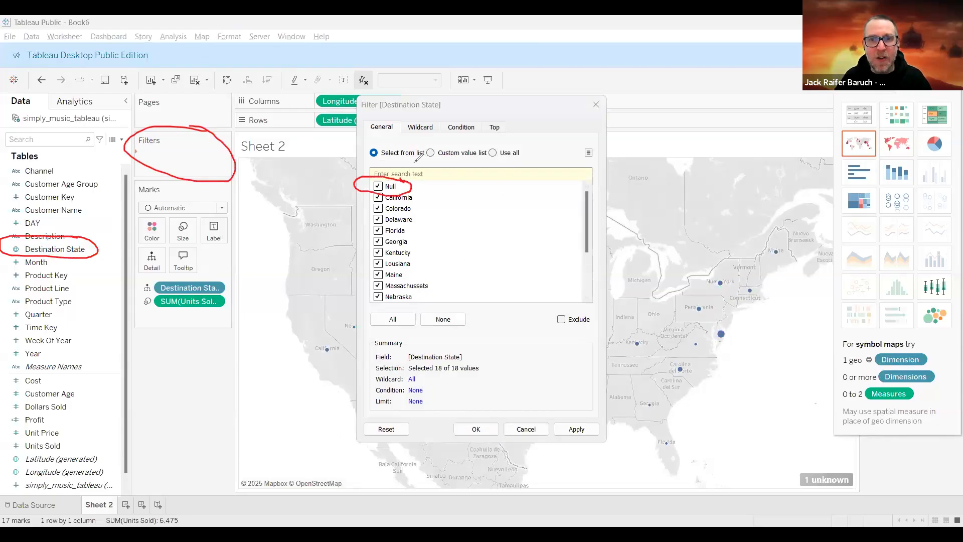
left_click(383, 188)
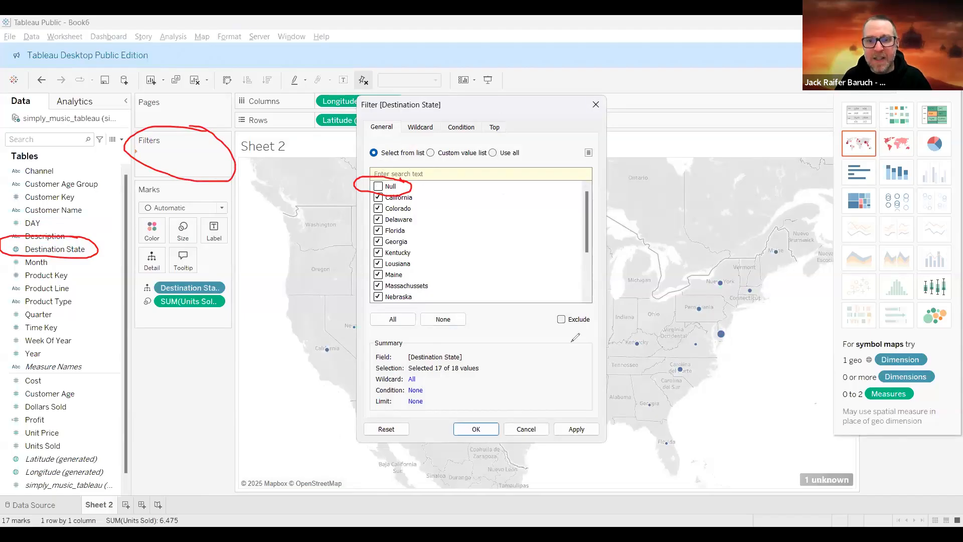
mouse_move(594, 410)
left_mouse_down()
mouse_move(602, 443)
mouse_move(600, 405)
left_mouse_up()
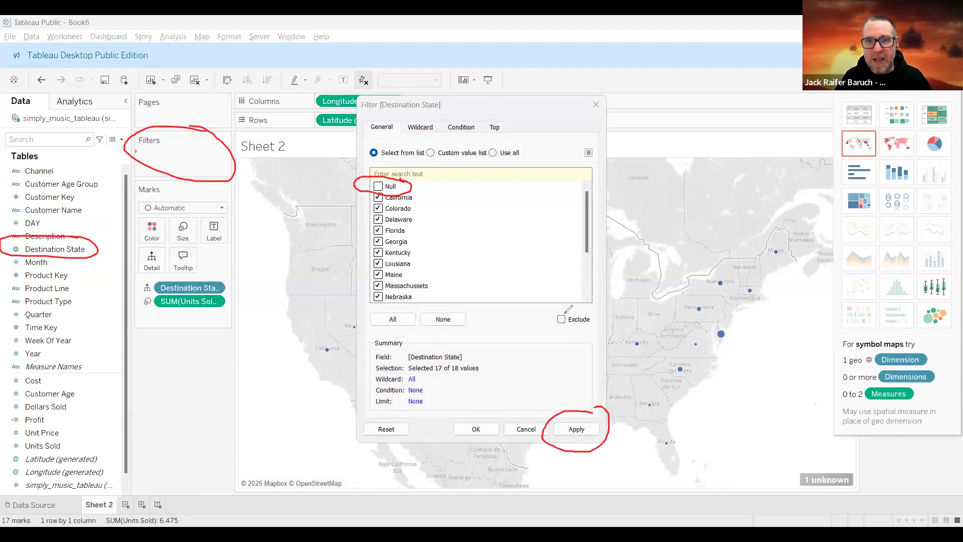
left_click(582, 429)
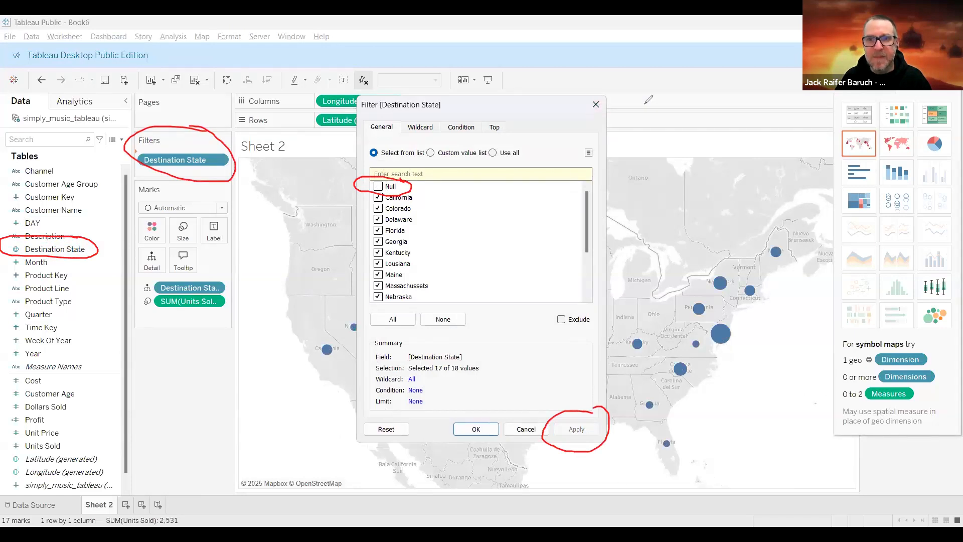
left_click(595, 105)
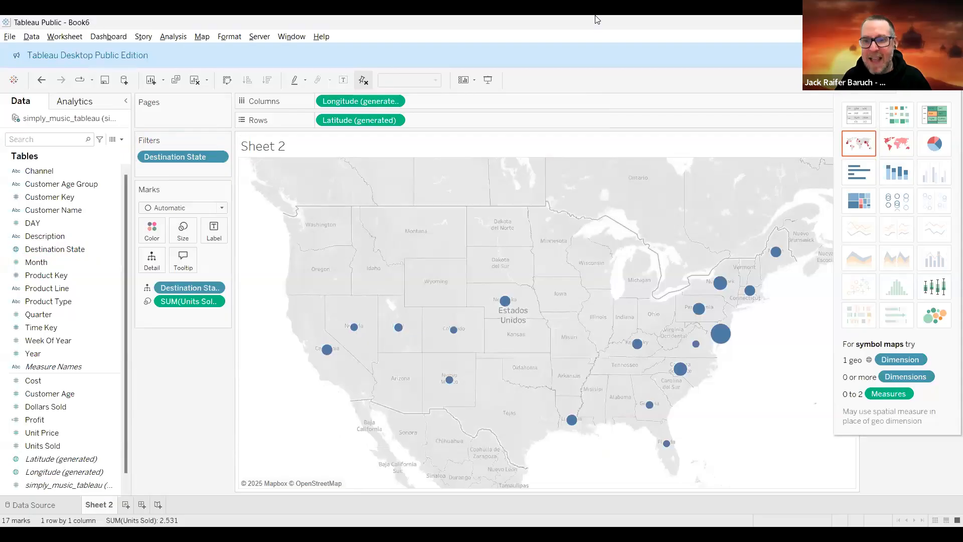
Enlarge the units-sold bubbles by raising the mark size to well above the midpoint
left_click_drag(841, 457, 806, 440)
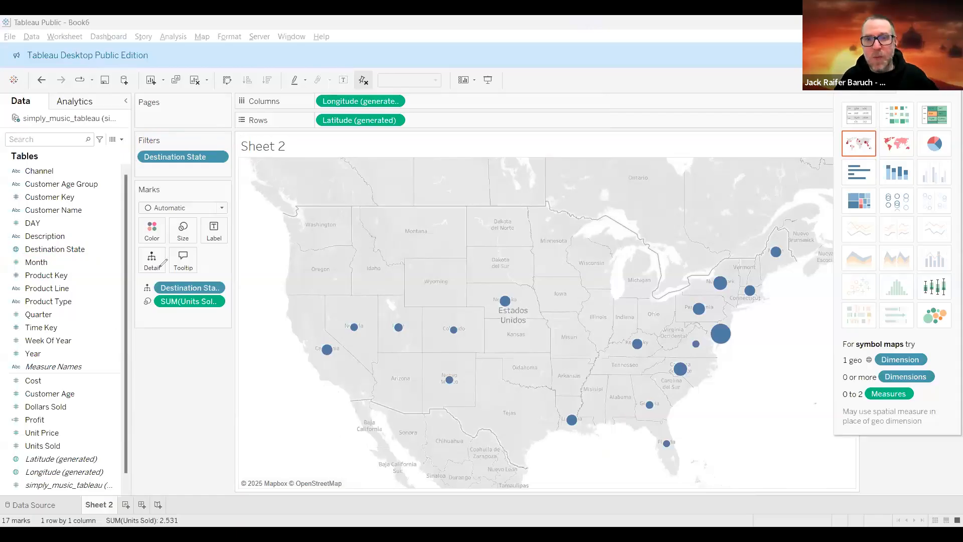
mouse_move(199, 211)
left_mouse_down()
mouse_move(186, 248)
mouse_move(186, 215)
left_mouse_up()
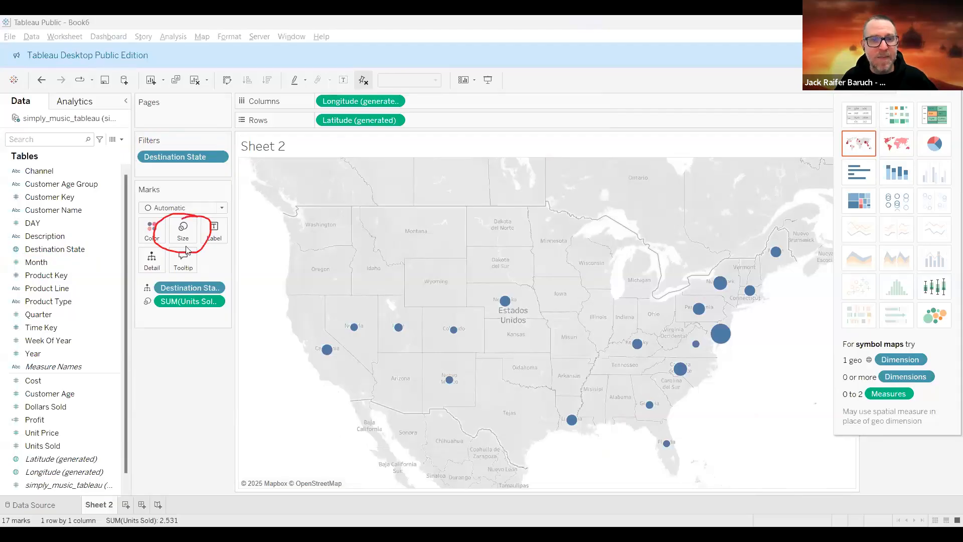
left_click(185, 234)
mouse_move(232, 263)
left_mouse_down()
mouse_move(260, 264)
mouse_move(178, 263)
mouse_move(231, 264)
left_mouse_up()
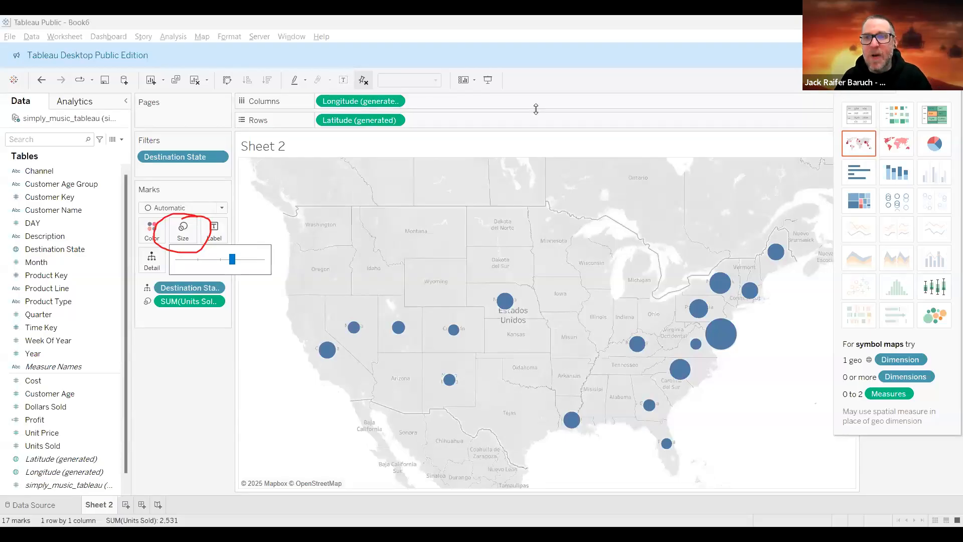
left_click(495, 125)
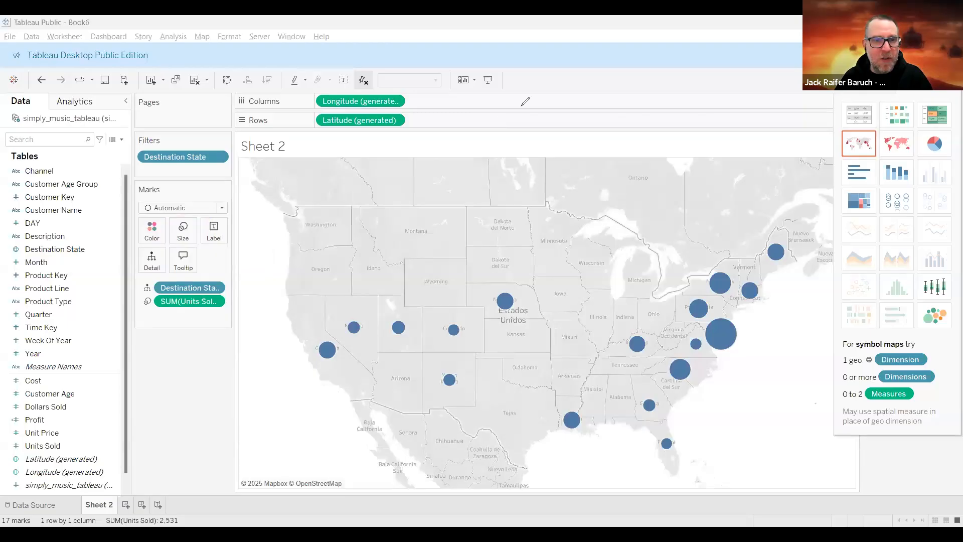
Recolour the state bubbles on the map, trying gold and settling on light red
left_click_drag(162, 215, 158, 212)
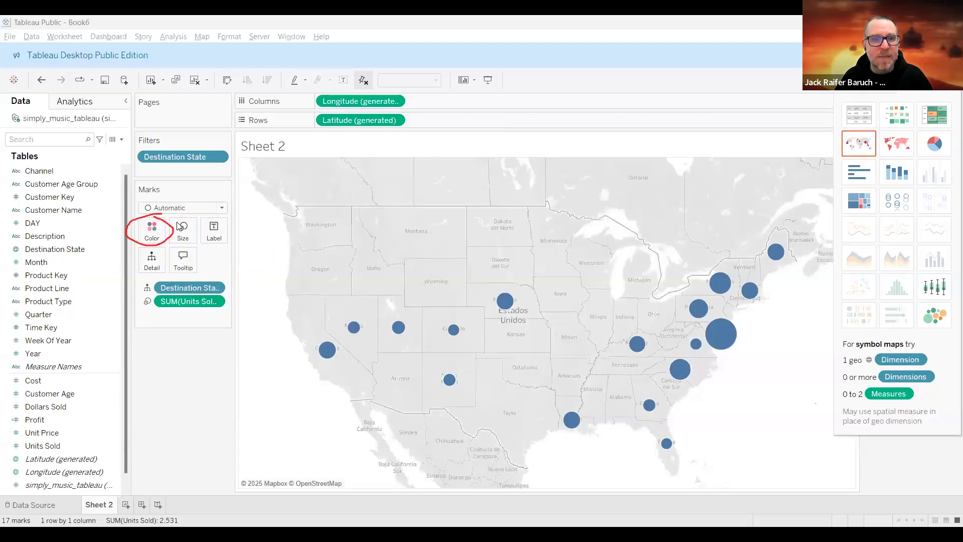
left_click(153, 234)
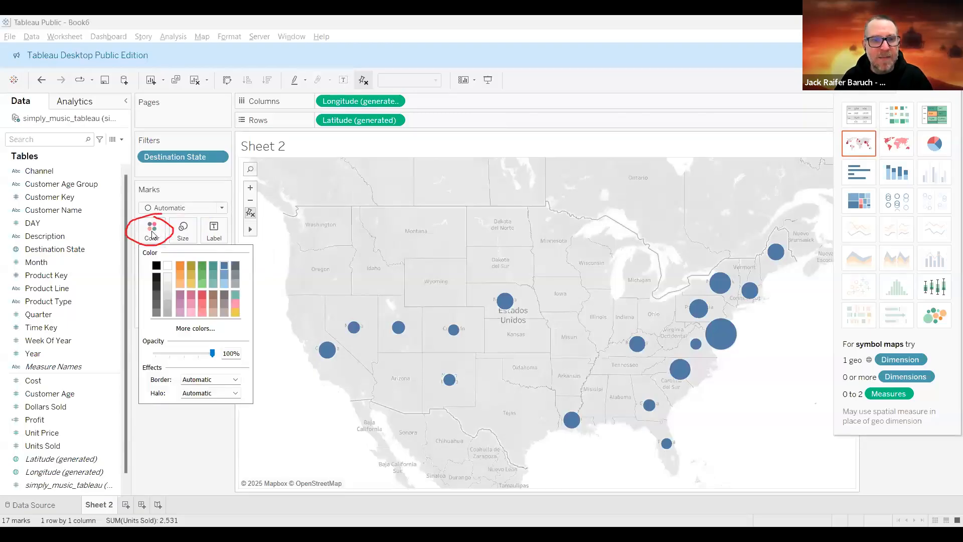
left_click(201, 294)
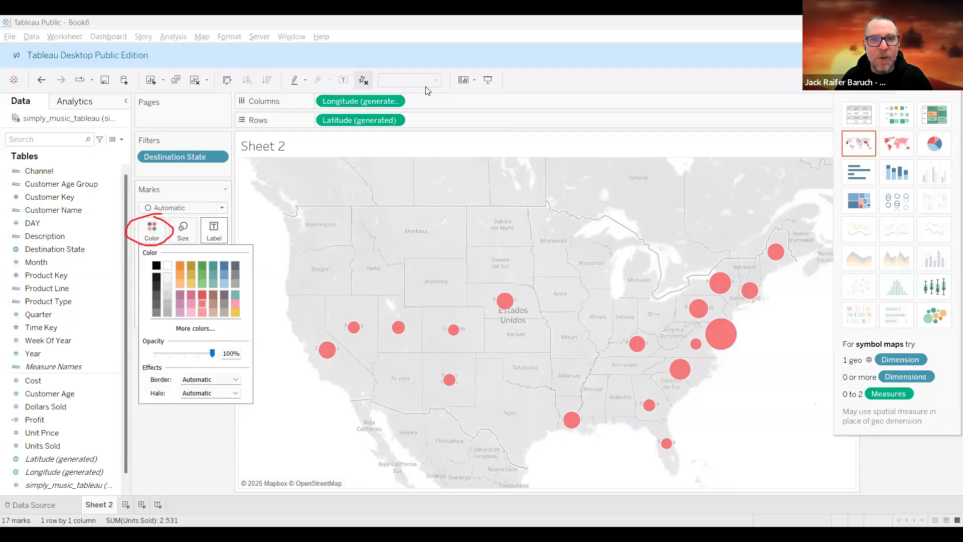
left_click(153, 233)
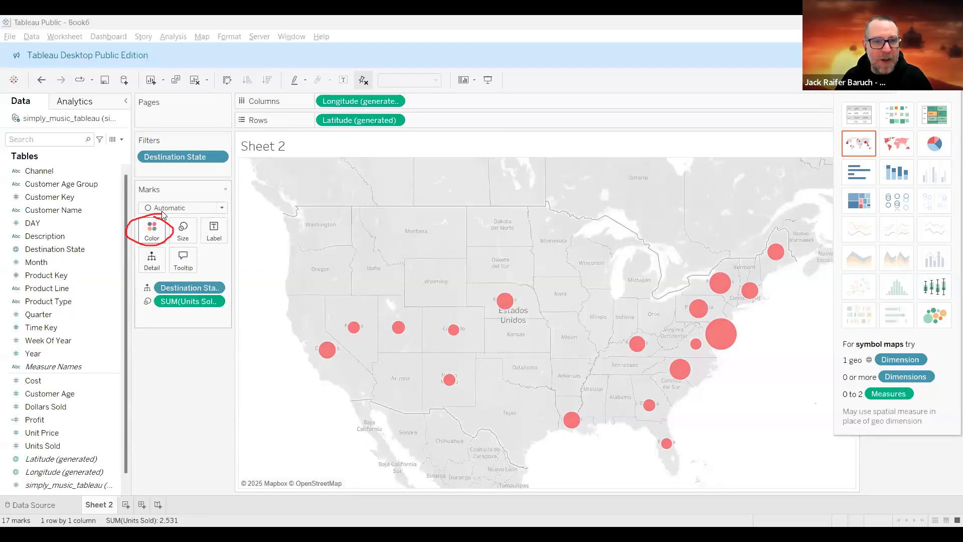
left_click(152, 232)
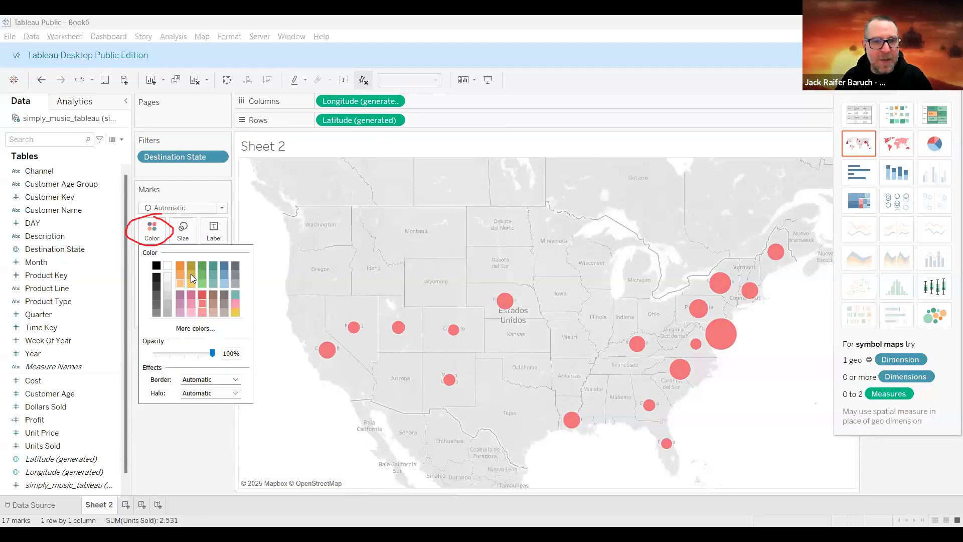
left_click(190, 274)
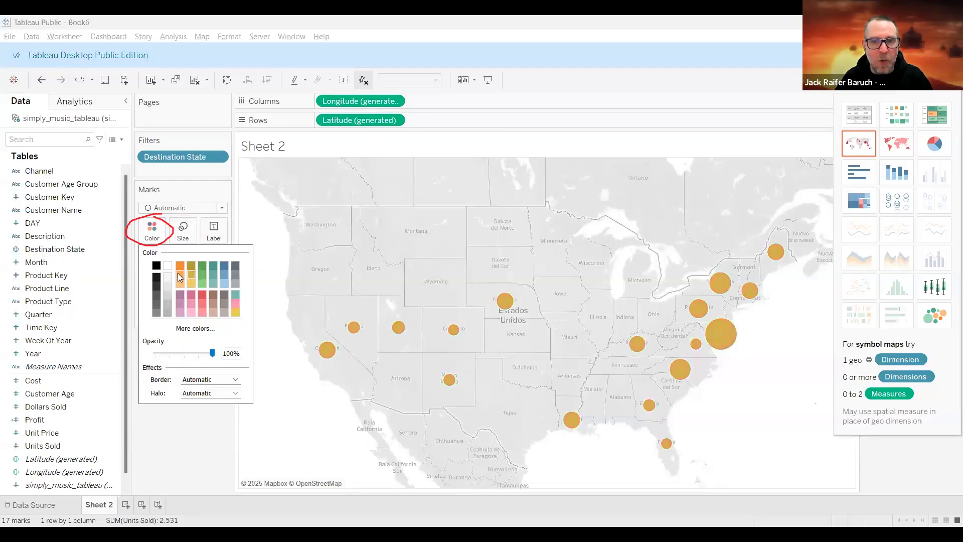
left_click(203, 304)
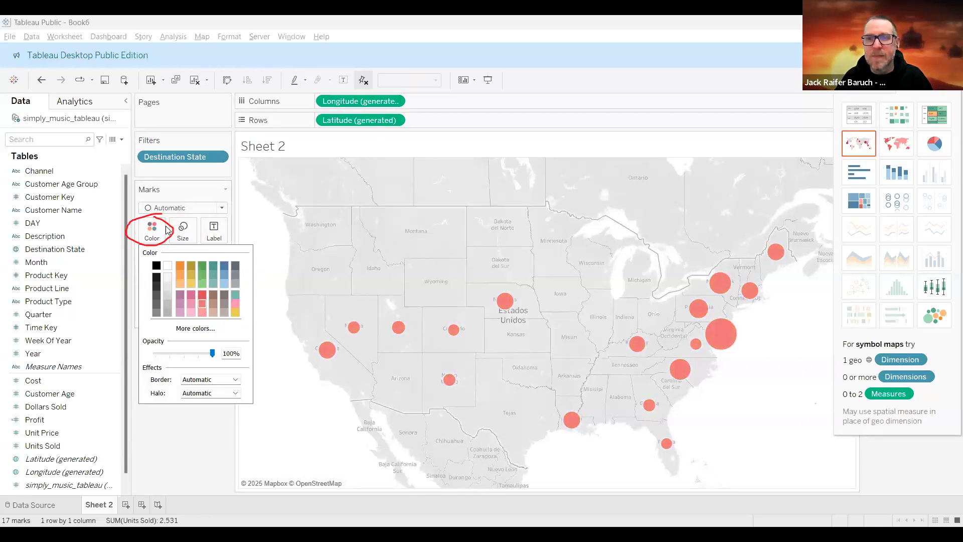
left_click(175, 430)
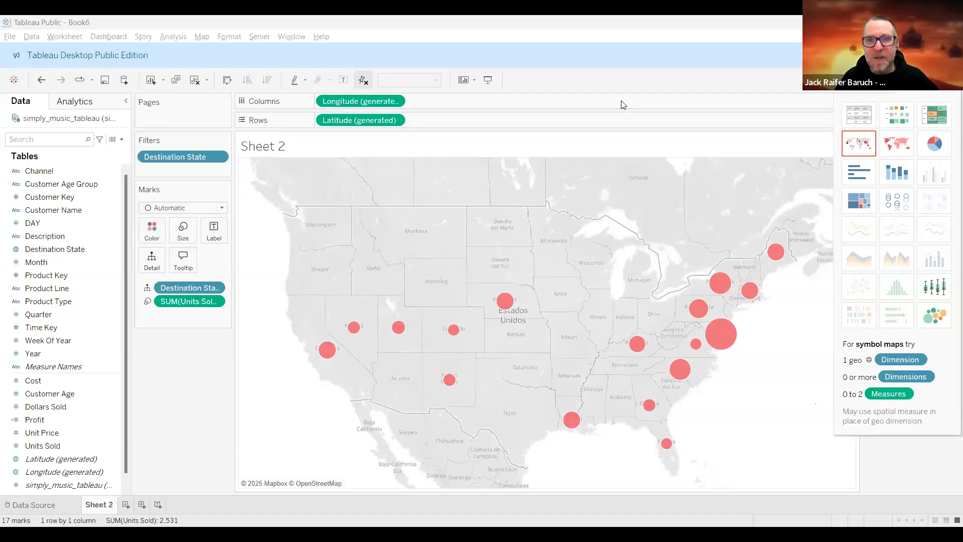
Try the rectangular selection on the central state bubbles and on the eastern ones, and clear the selection
mouse_move(264, 183)
left_mouse_down()
mouse_move(286, 215)
mouse_move(259, 174)
left_mouse_up()
mouse_move(253, 216)
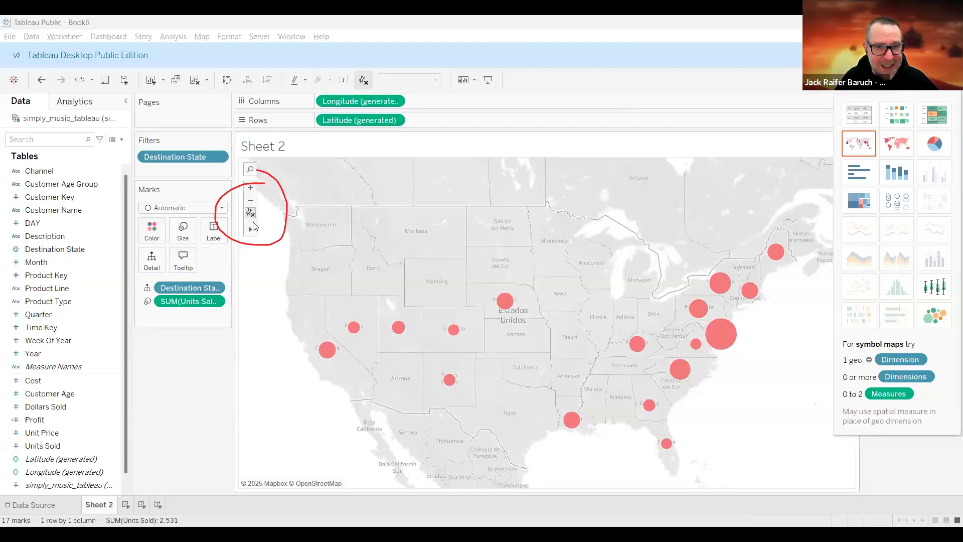
mouse_move(275, 227)
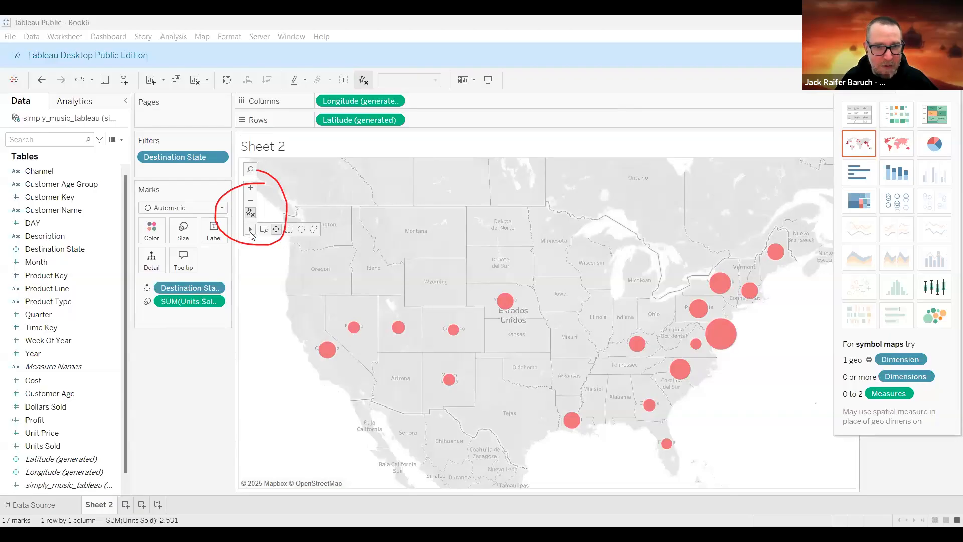
left_click(289, 229)
left_click_drag(388, 211, 599, 410)
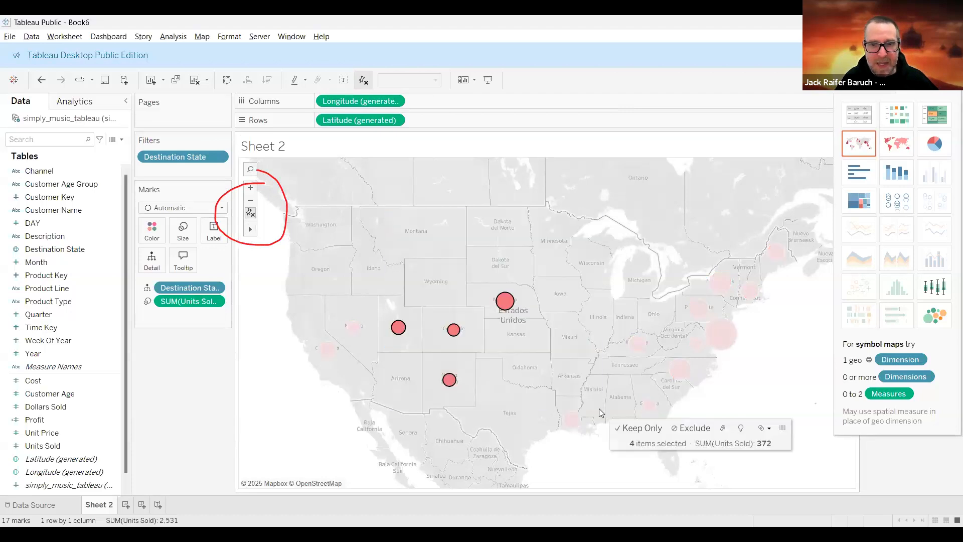
left_click_drag(620, 275, 759, 425)
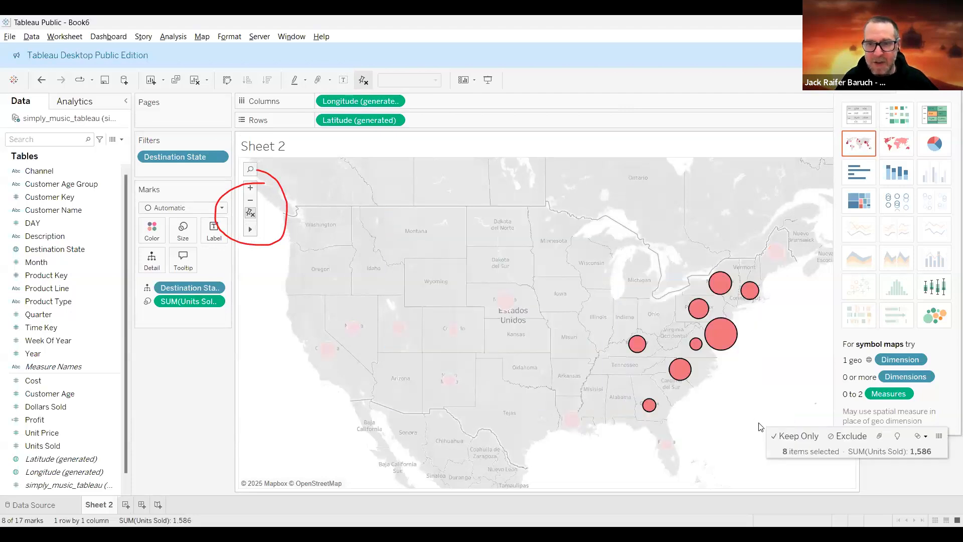
left_click(760, 426)
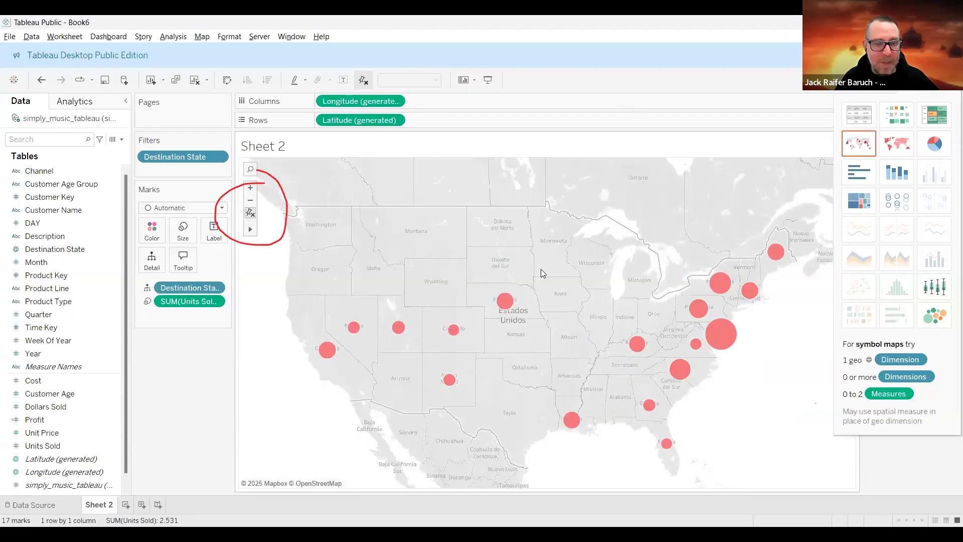
Switch the map to the Pan tool and shift the United States slightly up and to the left
mouse_move(250, 231)
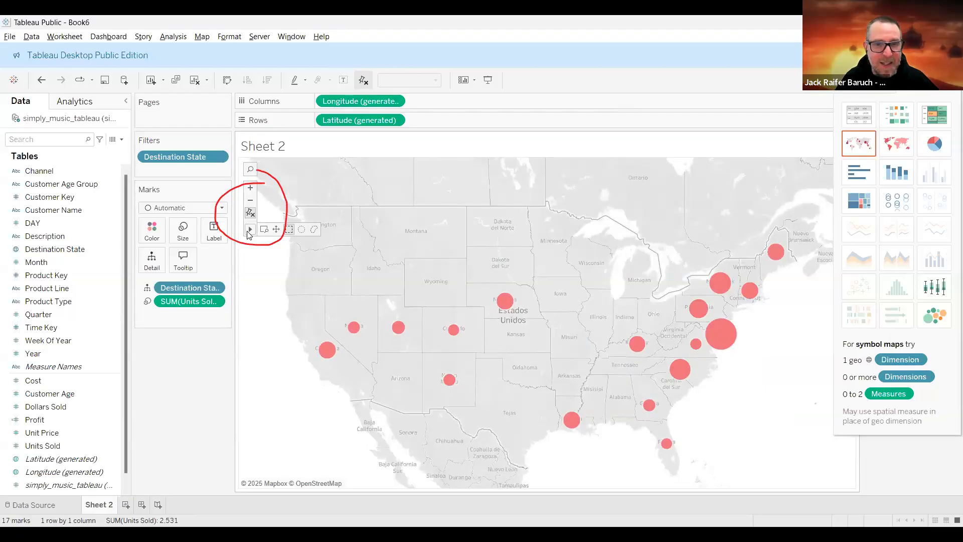
left_click(276, 230)
left_click_drag(512, 365, 577, 354)
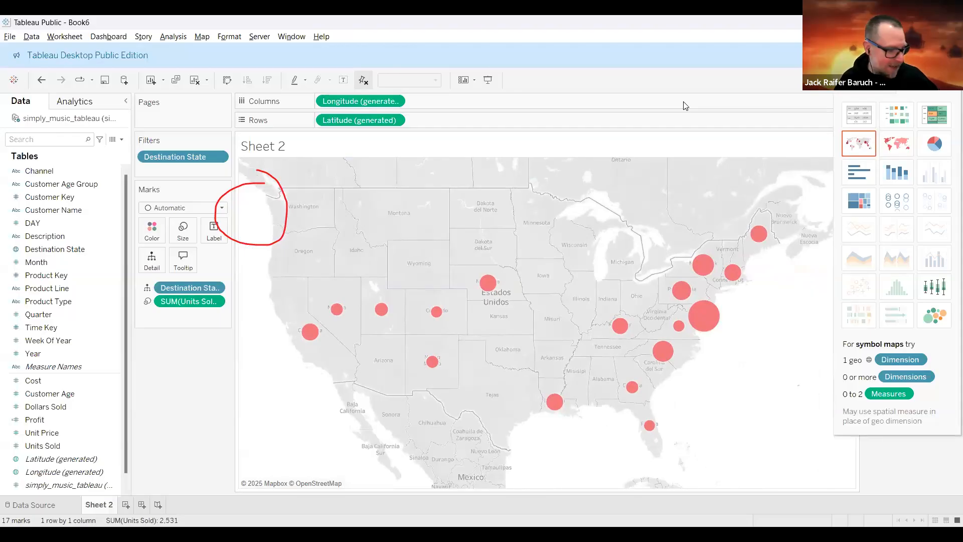
key("Escape")
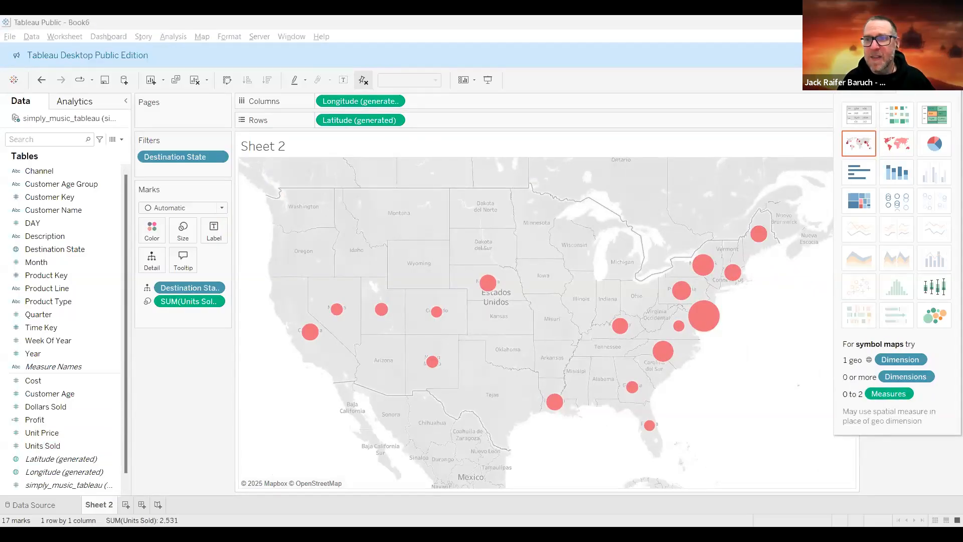
mouse_move(877, 122)
left_mouse_down()
mouse_move(845, 167)
mouse_move(857, 119)
left_mouse_up()
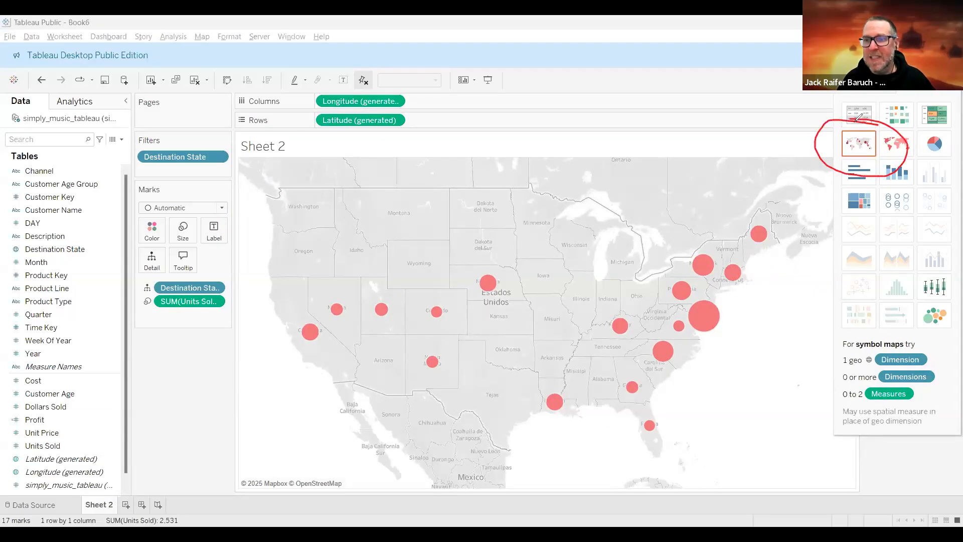
mouse_move(892, 330)
left_mouse_down()
mouse_move(853, 354)
mouse_move(914, 342)
left_mouse_up()
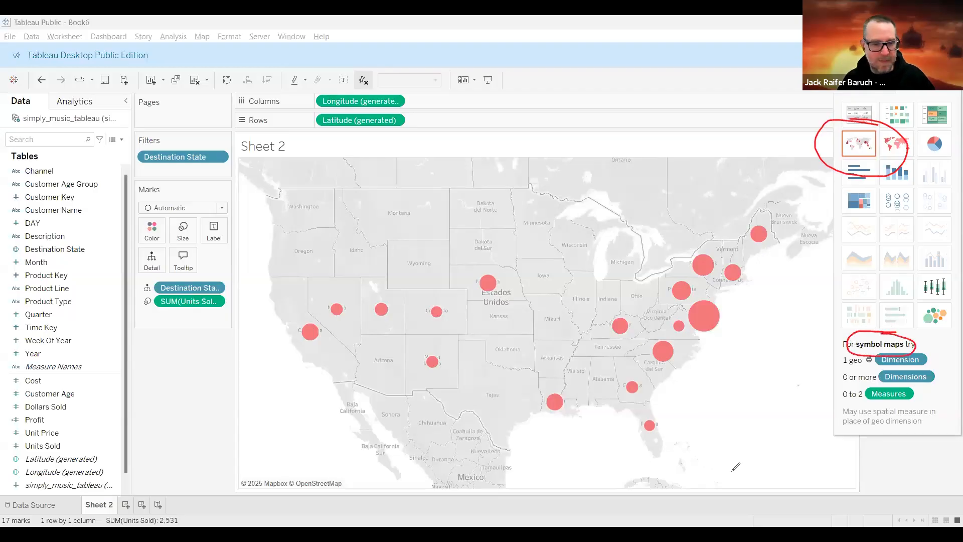
key("ctrl+z")
key("ctrl+z")
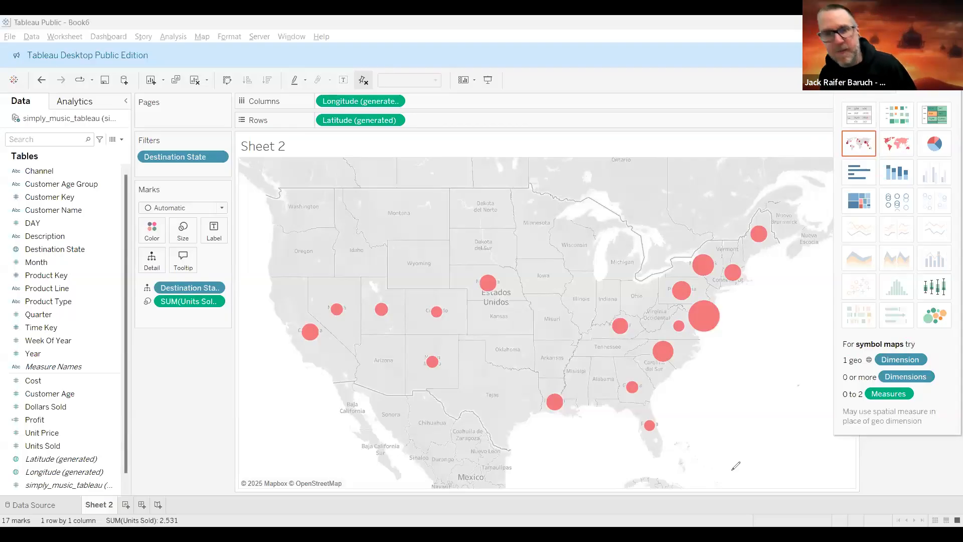
key("Escape")
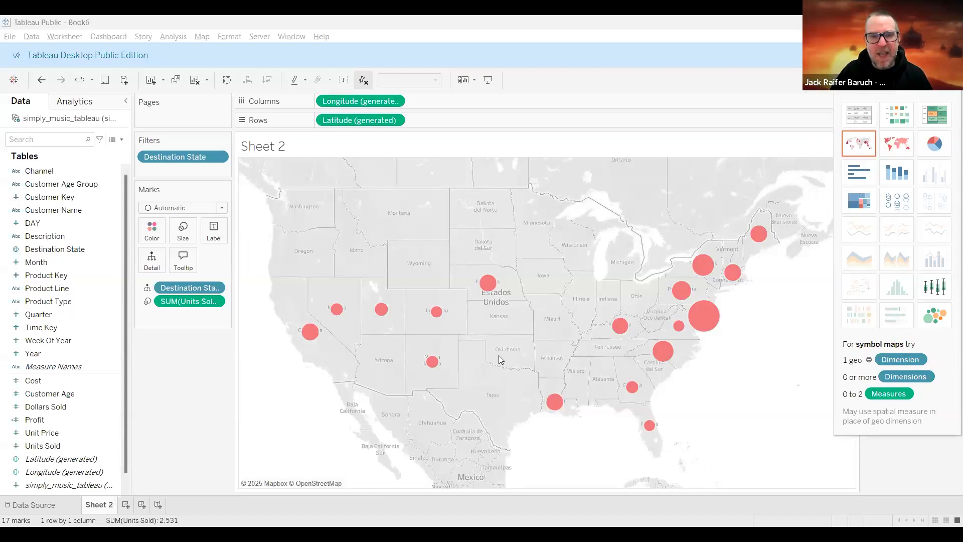
Rename the map worksheet as Sales by Destination
left_click(377, 381)
right_click(100, 505)
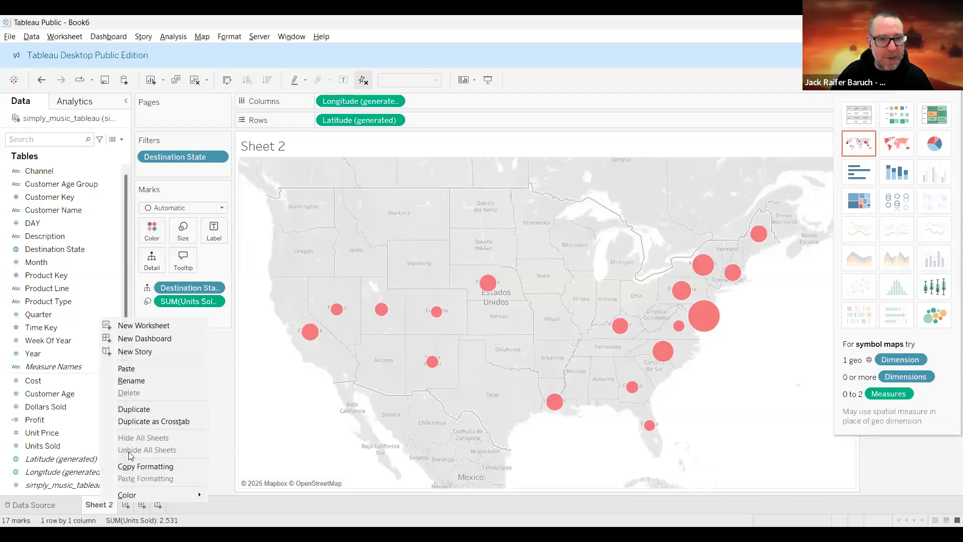
left_click(132, 381)
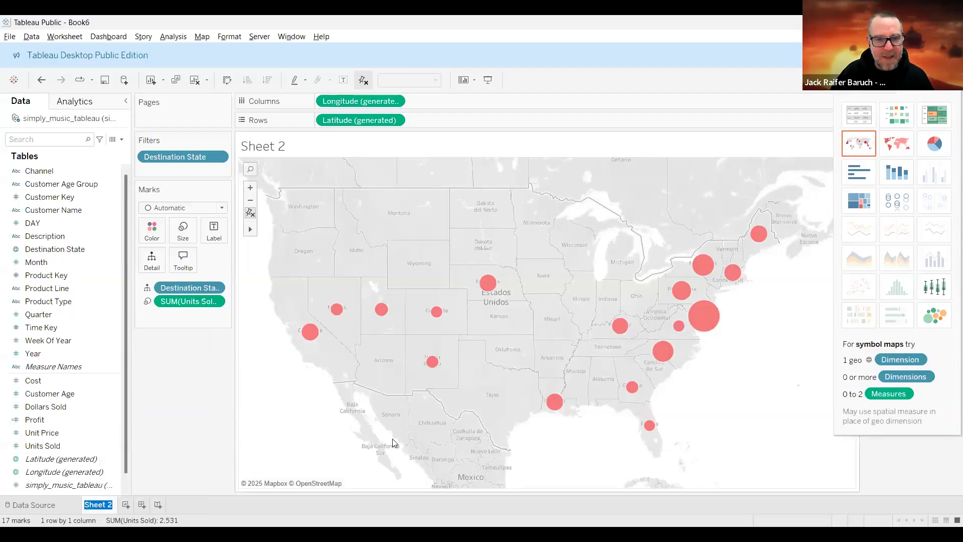
type("Sales per")
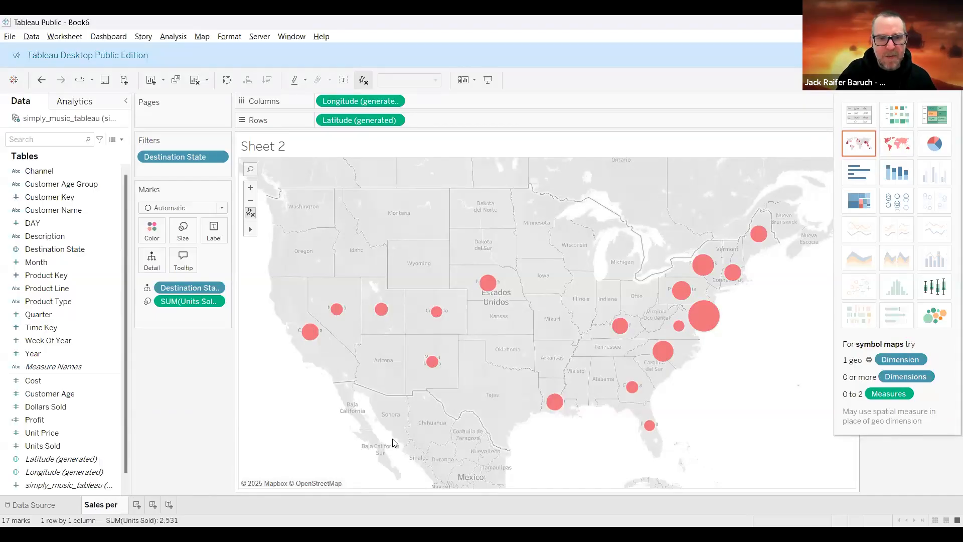
key("BackSpace")
key("BackSpace")
key("BackSpace")
key("BackSpace")
key("BackSpace")
key("BackSpace")
key("BackSpace")
key("BackSpace")
key("BackSpace")
type("Destina")
key("BackSpace")
key("BackSpace")
key("BackSpace")
key("BackSpace")
key("BackSpace")
key("BackSpace")
key("BackSpace")
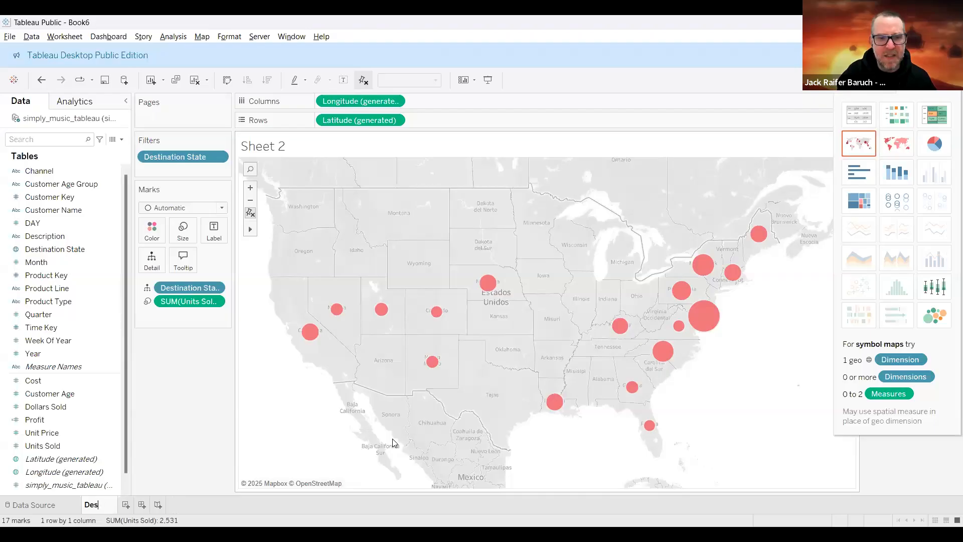
type("Sales by")
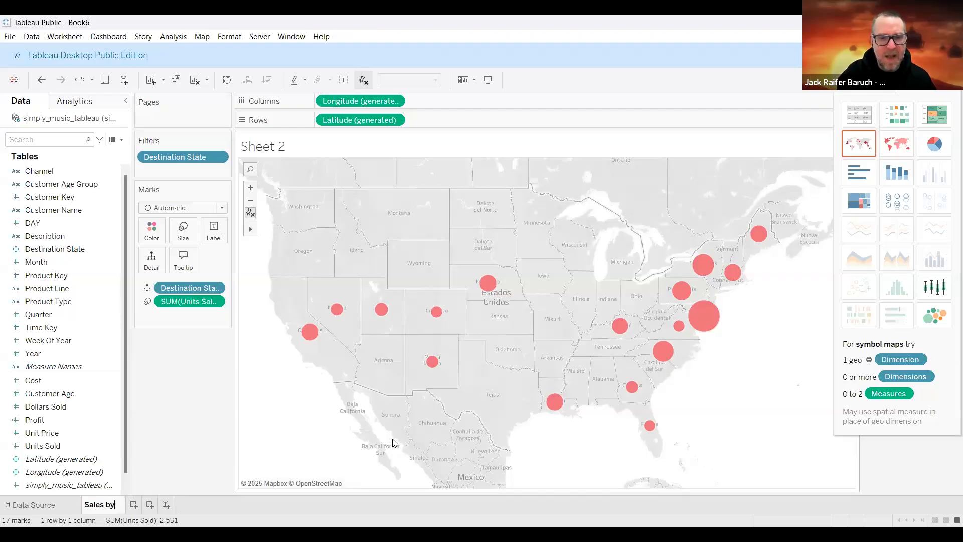
type(" Destination")
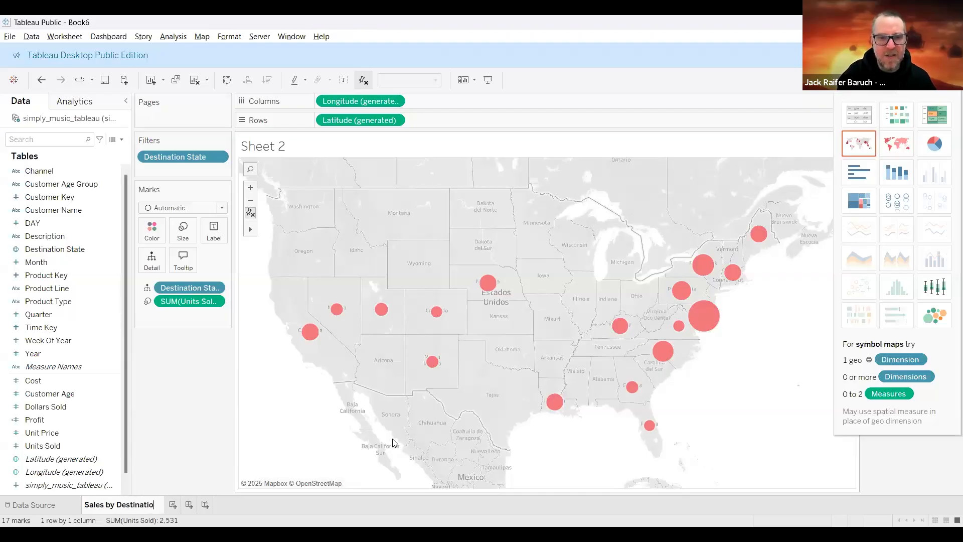
key("Return")
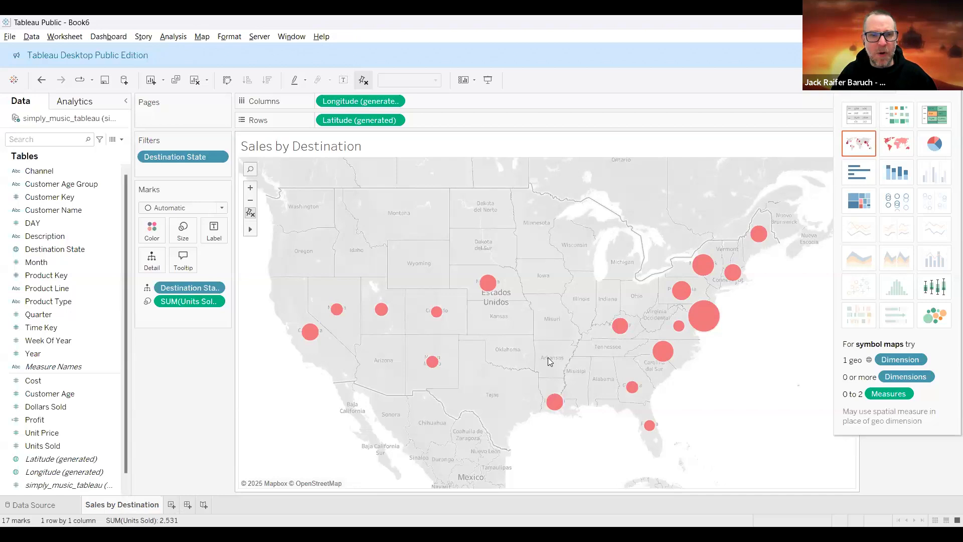
Add a new worksheet and name it Profit Drill Down
left_click(171, 505)
right_click(173, 505)
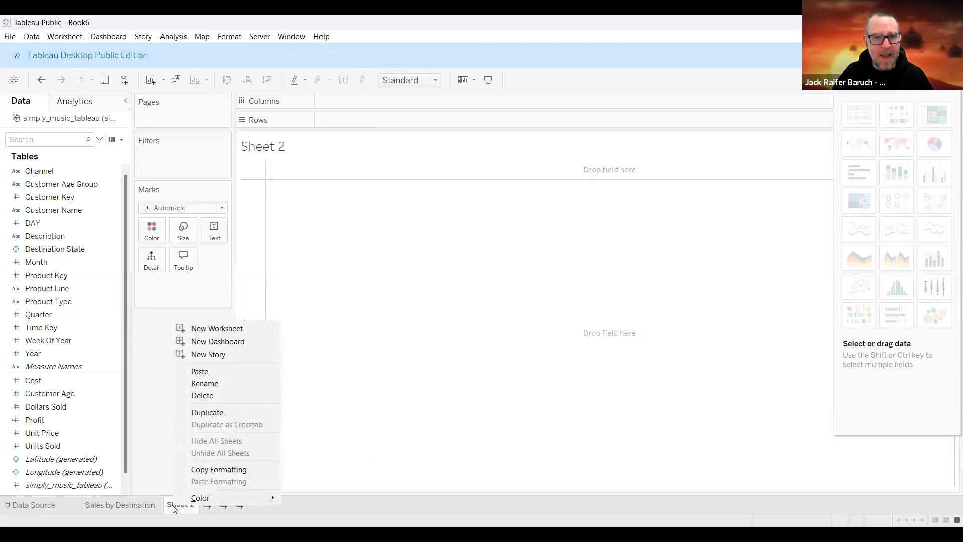
left_click(219, 383)
type("Profit Drill Down")
key("Return")
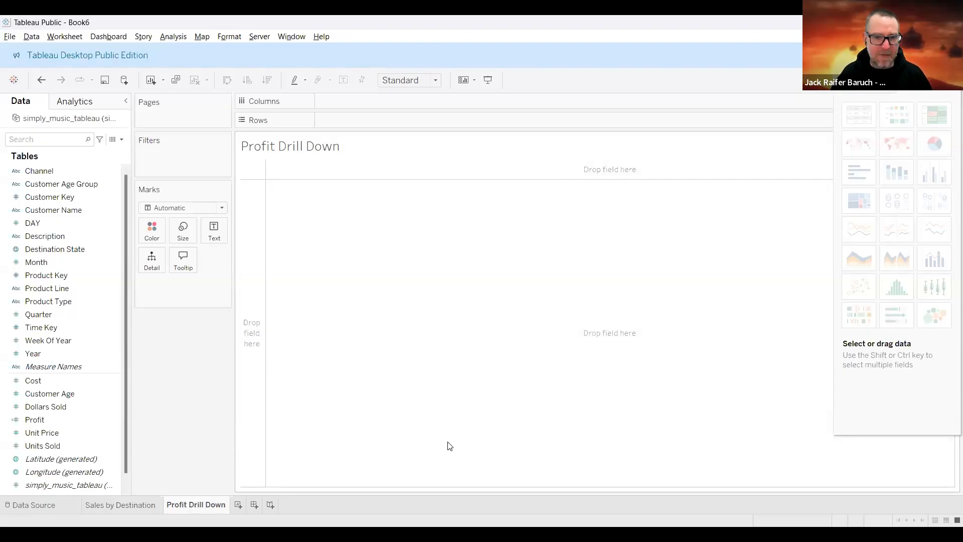
Examine the Sales by Destination map at world scale and around the contiguous United States, and return to the Profit Drill Down sheet
left_click(117, 506)
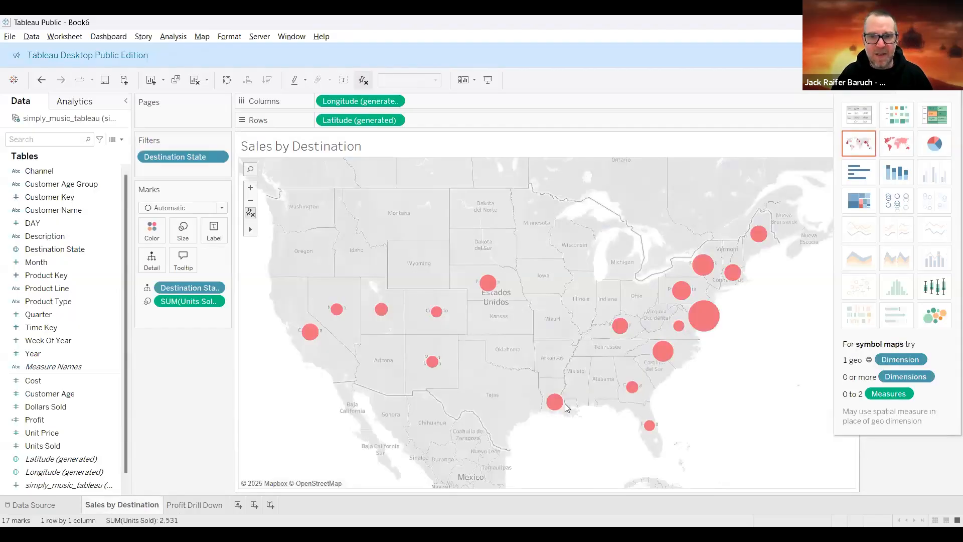
scroll(697, 396, "down", 3)
left_click_drag(703, 396, 541, 363)
scroll(544, 364, "down", 1)
scroll(521, 401, "down", 3)
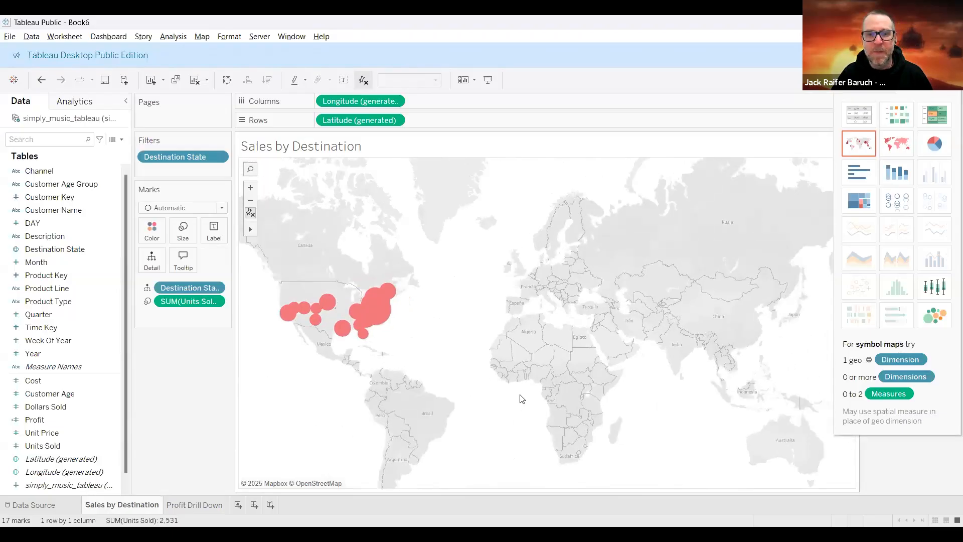
mouse_move(395, 330)
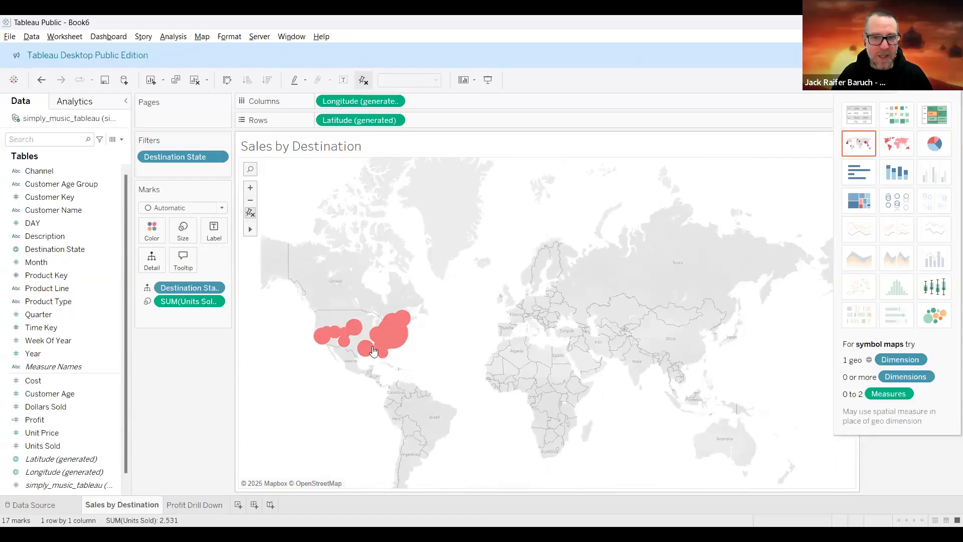
scroll(348, 331, "up", 3)
scroll(379, 358, "up", 5)
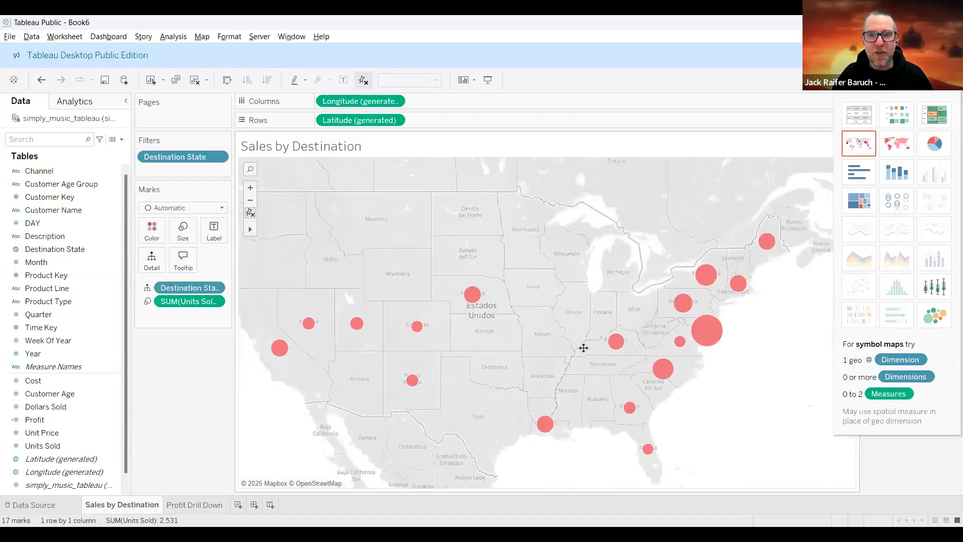
left_click_drag(533, 326, 534, 341)
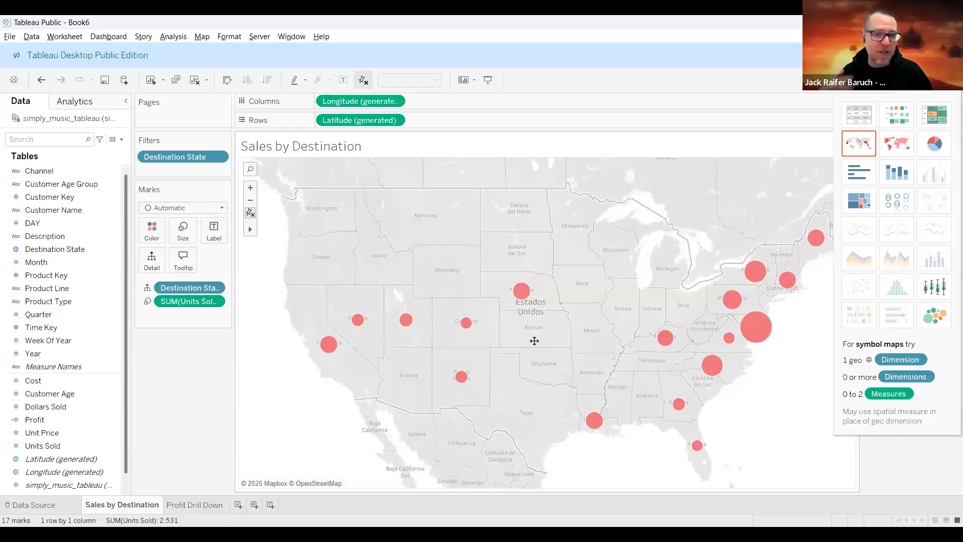
left_click(191, 505)
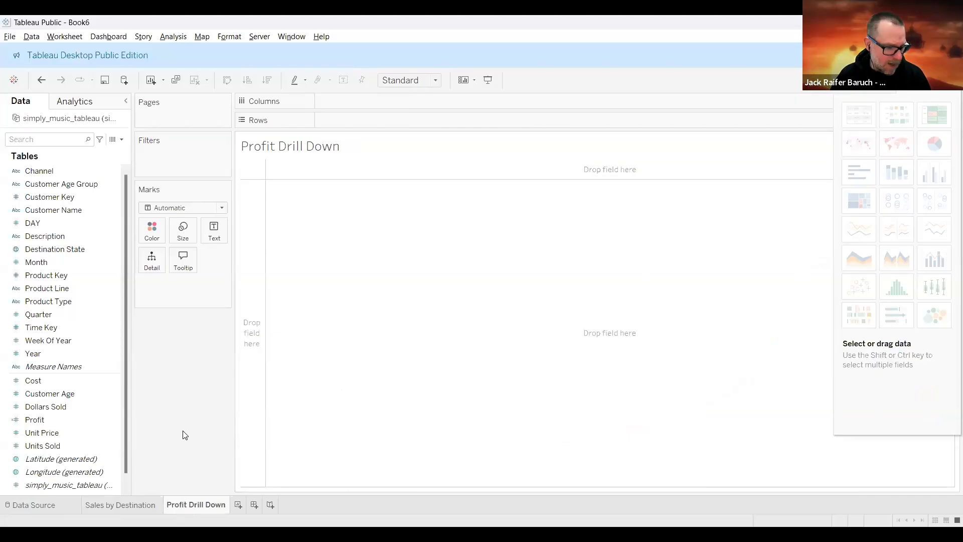
Rename the Profit Drill Down worksheet as Profit by Product
right_click(202, 505)
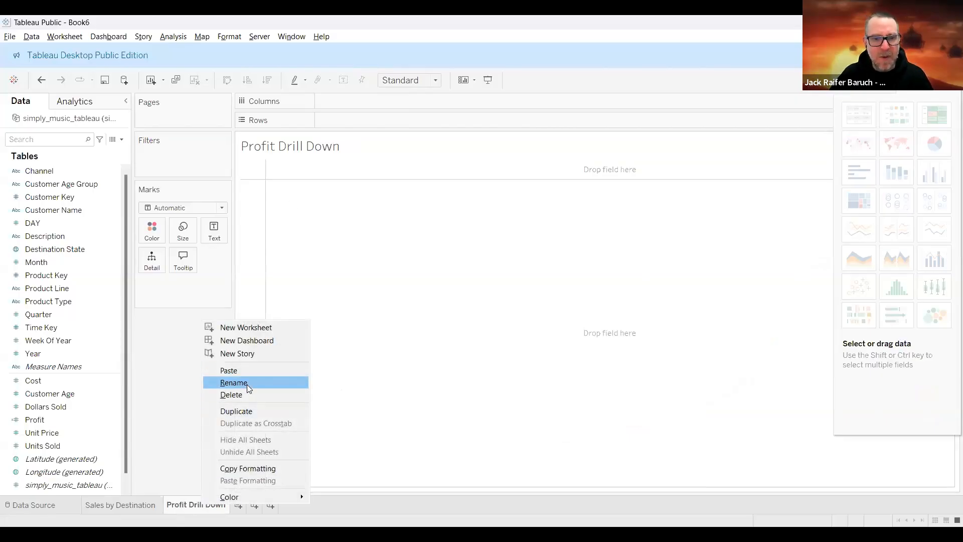
left_click(247, 383)
left_click(187, 504)
left_click_drag(187, 504, 238, 510)
key("BackSpace")
type("by")
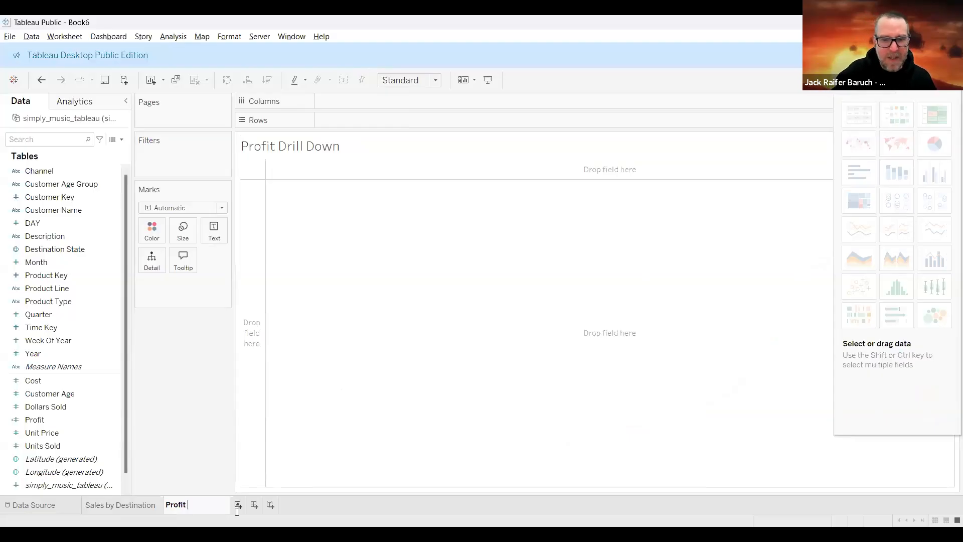
type(" Product")
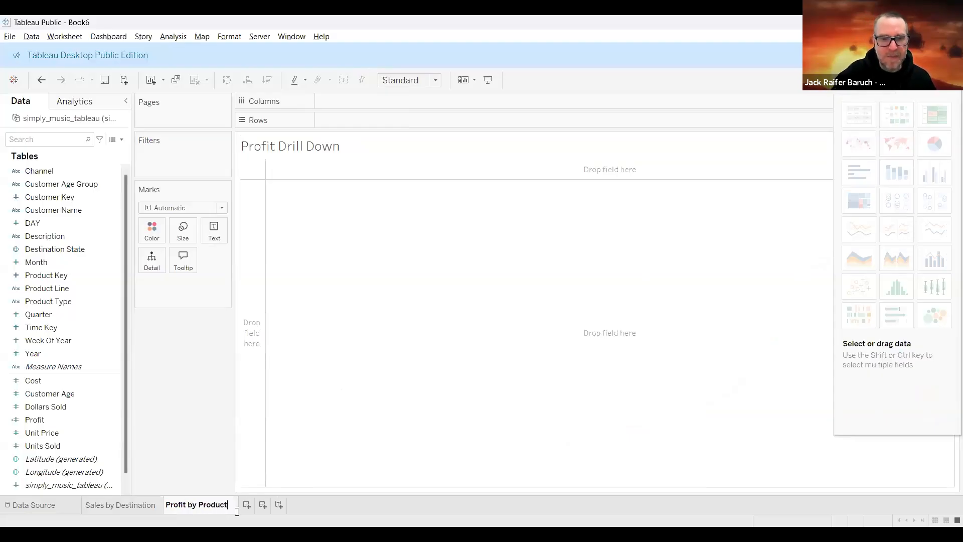
key("Return")
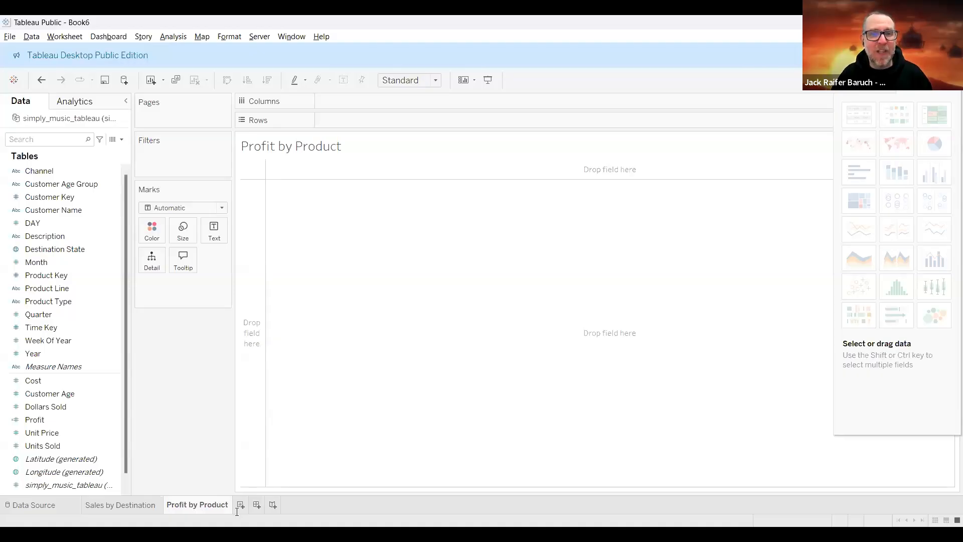
left_click(537, 101)
mouse_move(73, 286)
left_mouse_down()
mouse_move(20, 284)
mouse_move(6, 306)
mouse_move(84, 306)
mouse_move(90, 280)
mouse_move(70, 282)
left_mouse_up()
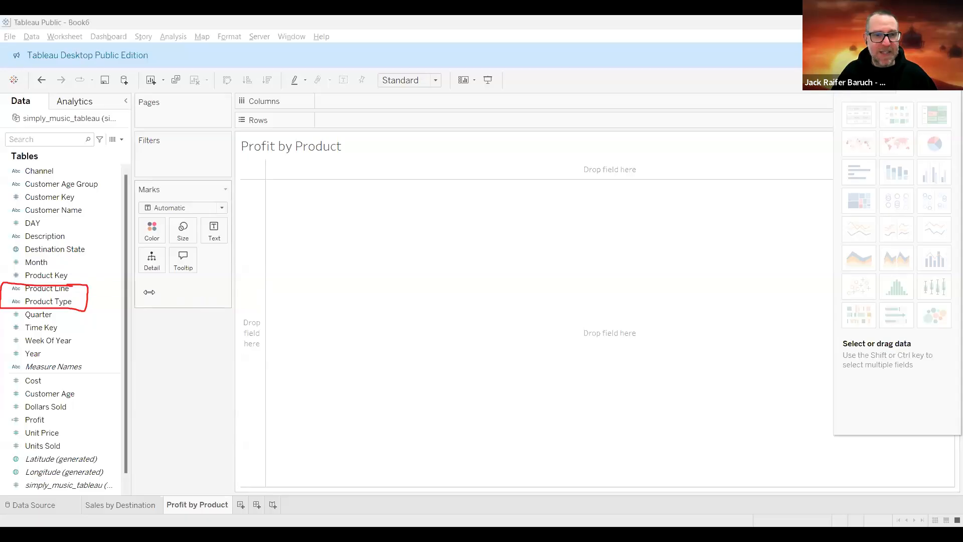
left_click(57, 288)
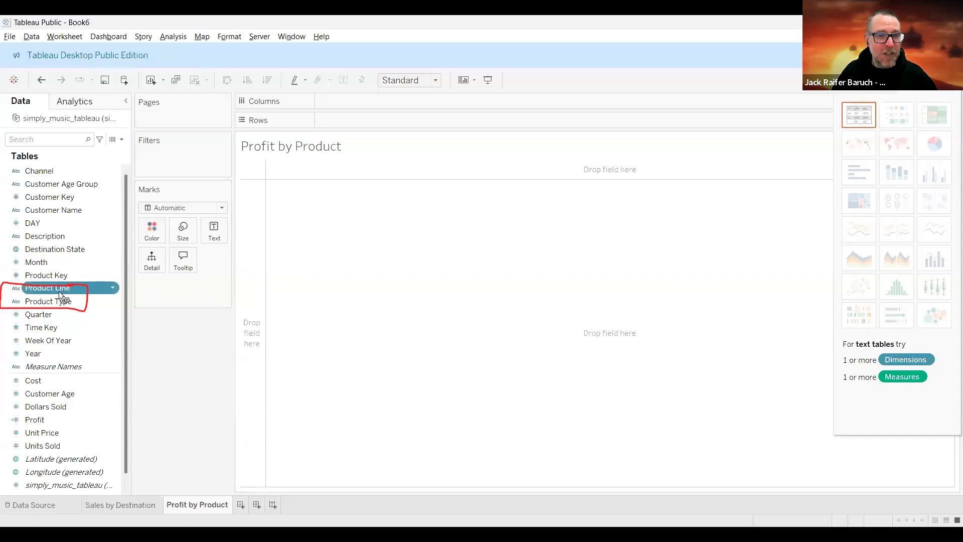
left_click_drag(58, 302, 58, 302)
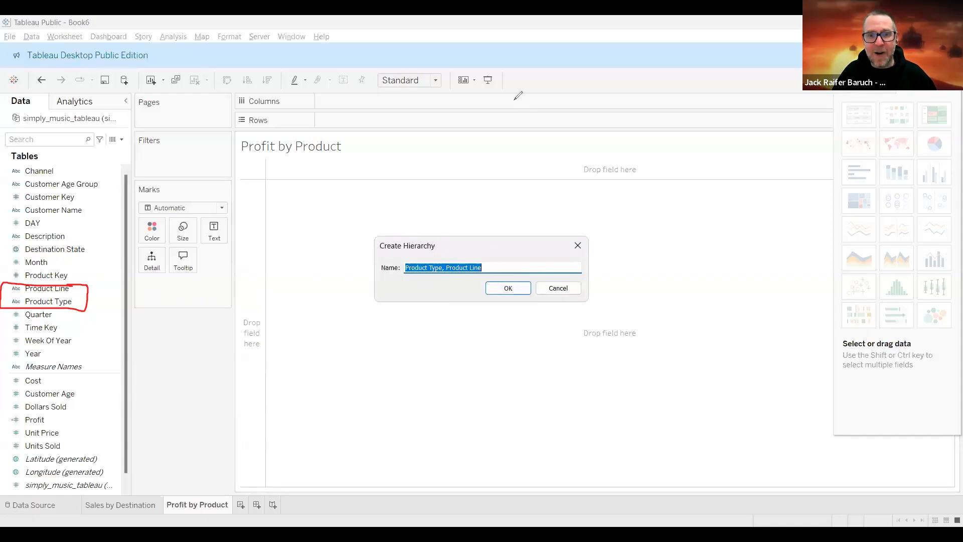
mouse_move(381, 236)
left_mouse_down()
mouse_move(484, 230)
mouse_move(409, 239)
mouse_move(449, 255)
mouse_move(447, 274)
left_mouse_up()
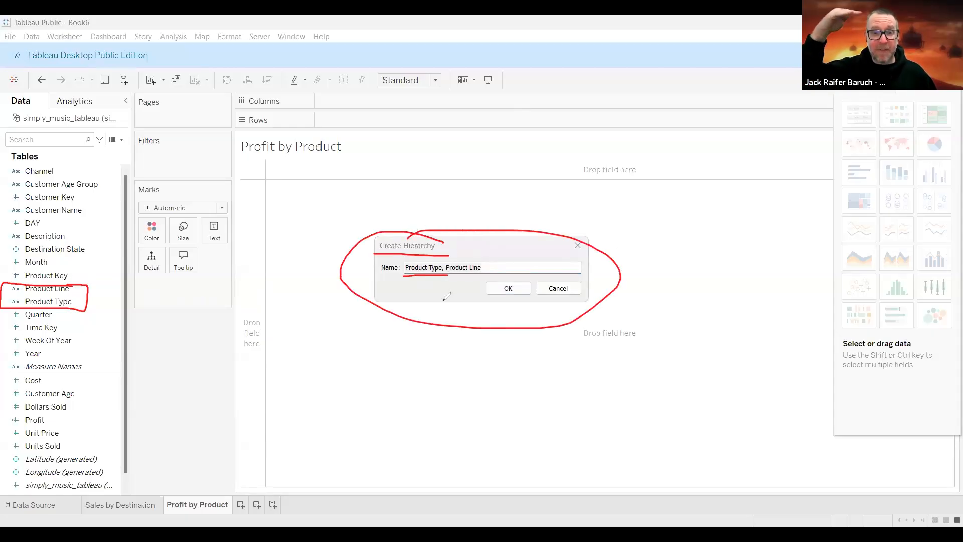
left_click_drag(453, 275, 484, 274)
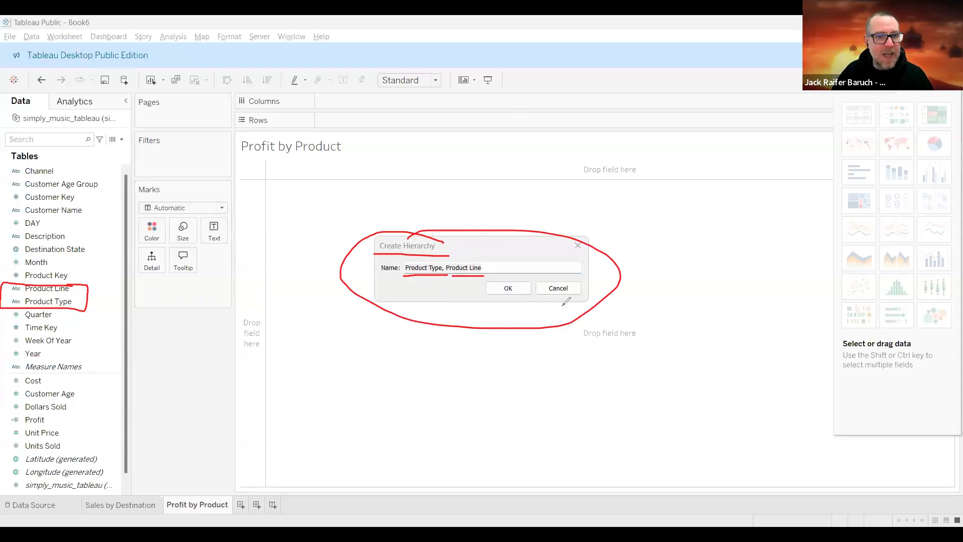
left_click(558, 288)
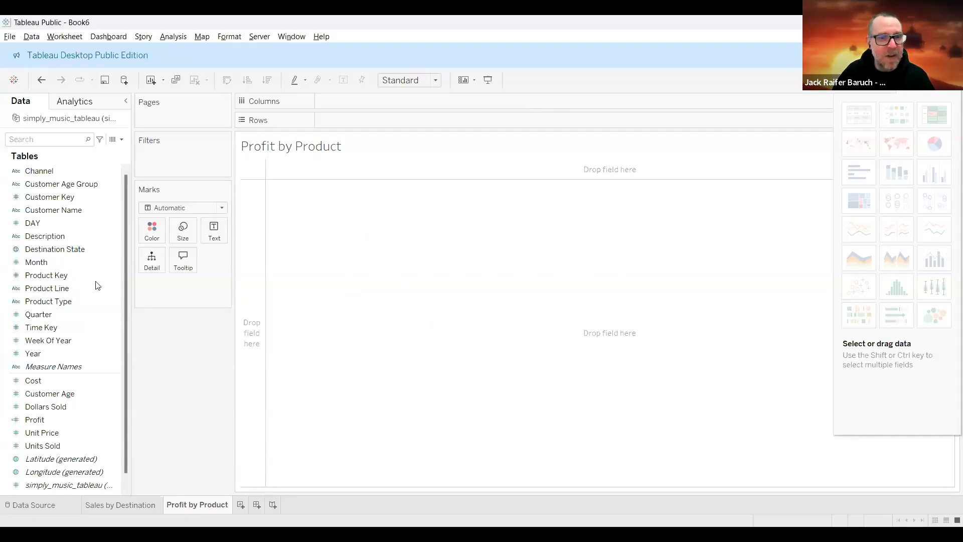
Create a hierarchy named "Product Type, Product Line" from those two fields and place Product Line above Product Type
left_click_drag(98, 284, 88, 261)
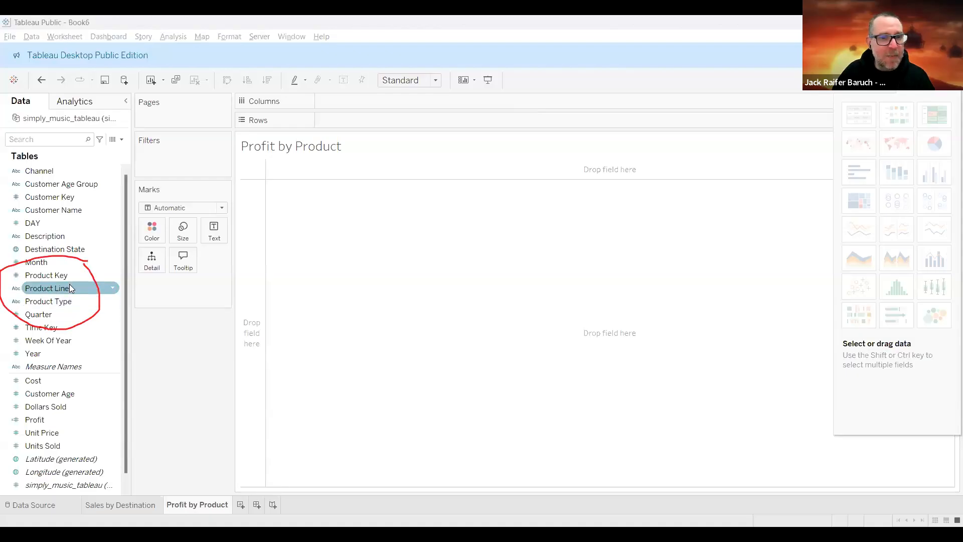
left_click(50, 287)
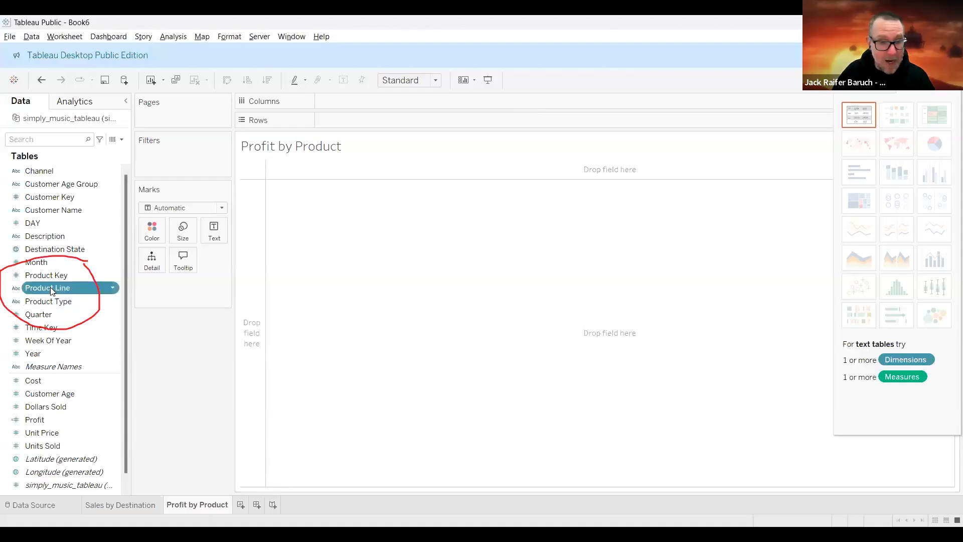
left_click(50, 287)
left_click(338, 333)
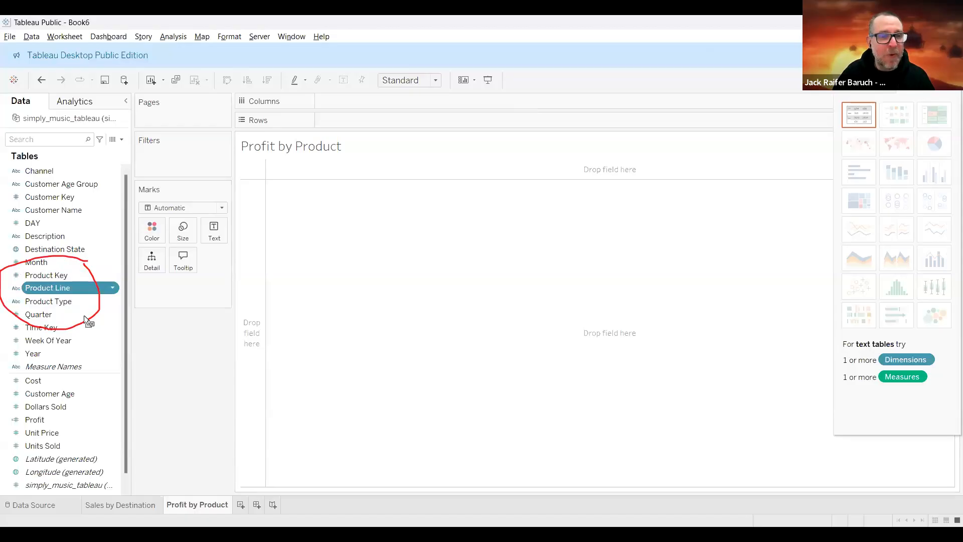
left_click_drag(59, 303, 55, 290)
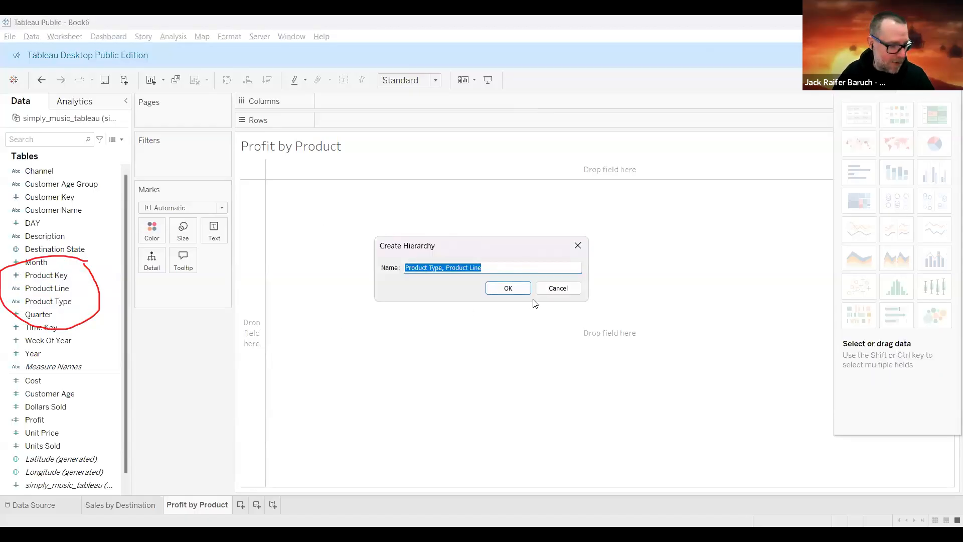
left_click(510, 290)
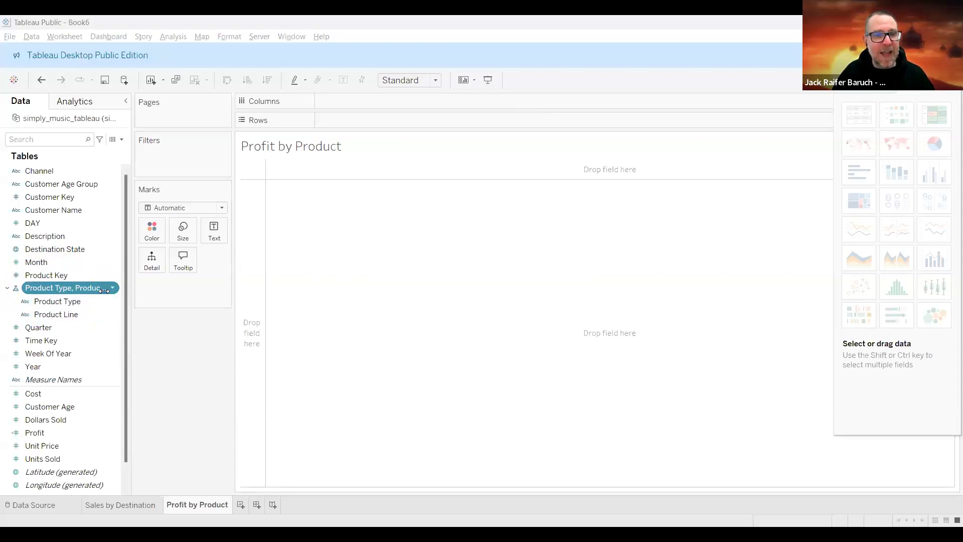
left_click(67, 315)
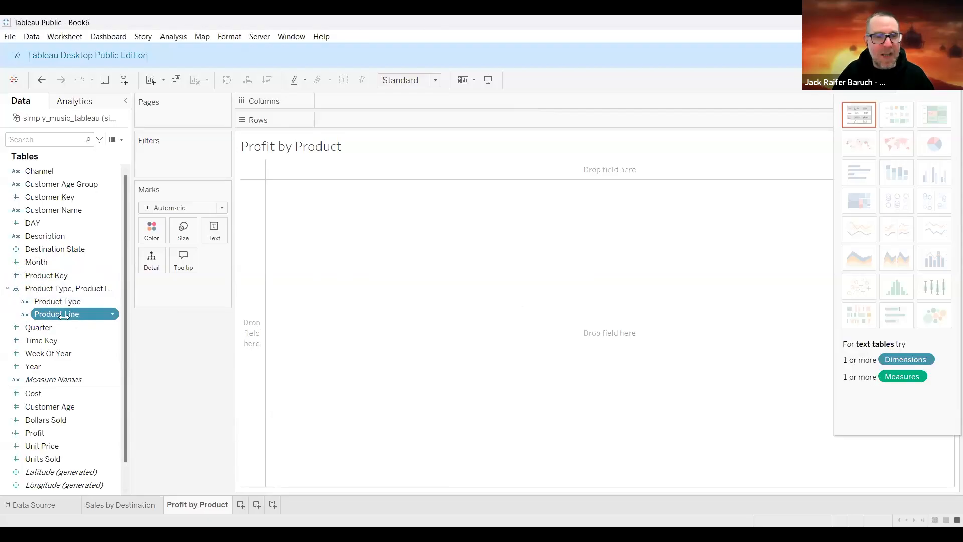
left_click_drag(69, 315, 73, 296)
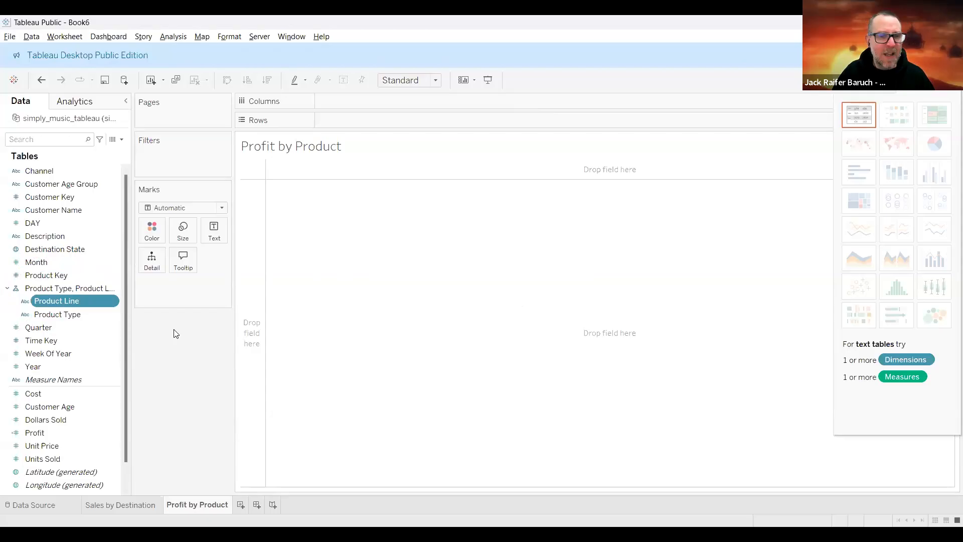
Try Product Type as the hierarchy's top level, test the hierarchy on Columns, clear the shelf and restore Product Line on top
left_click_drag(70, 319, 74, 302)
double_click(74, 302)
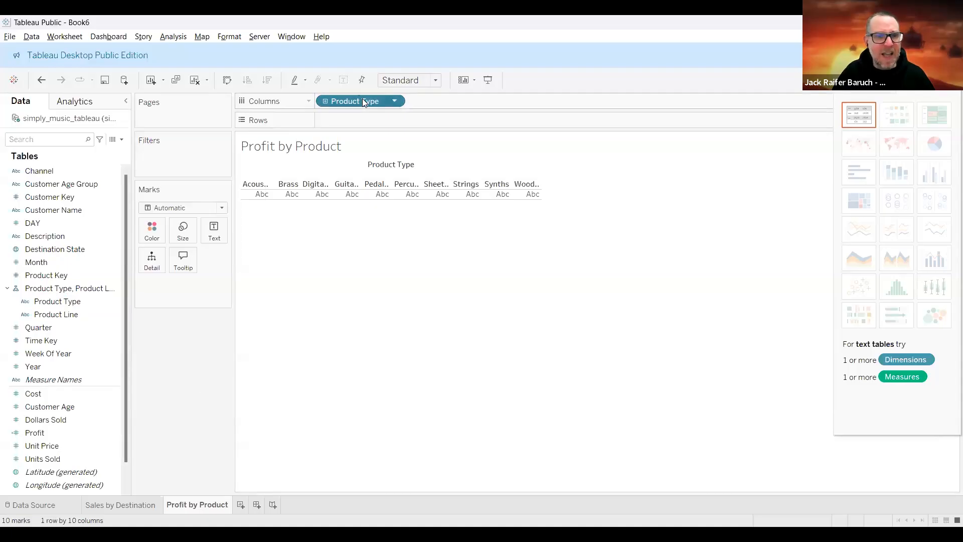
left_click_drag(363, 99, 95, 309)
left_click(68, 312)
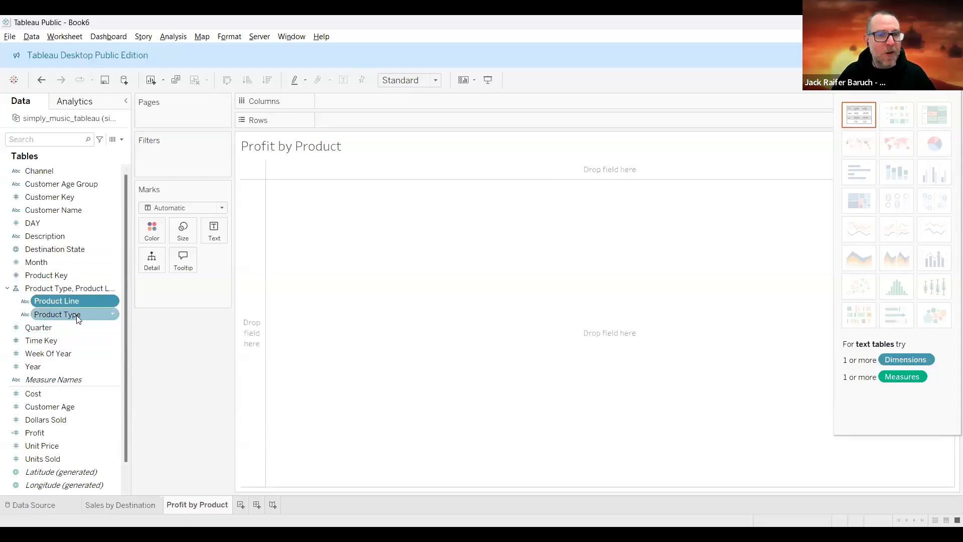
left_click_drag(71, 313, 59, 293)
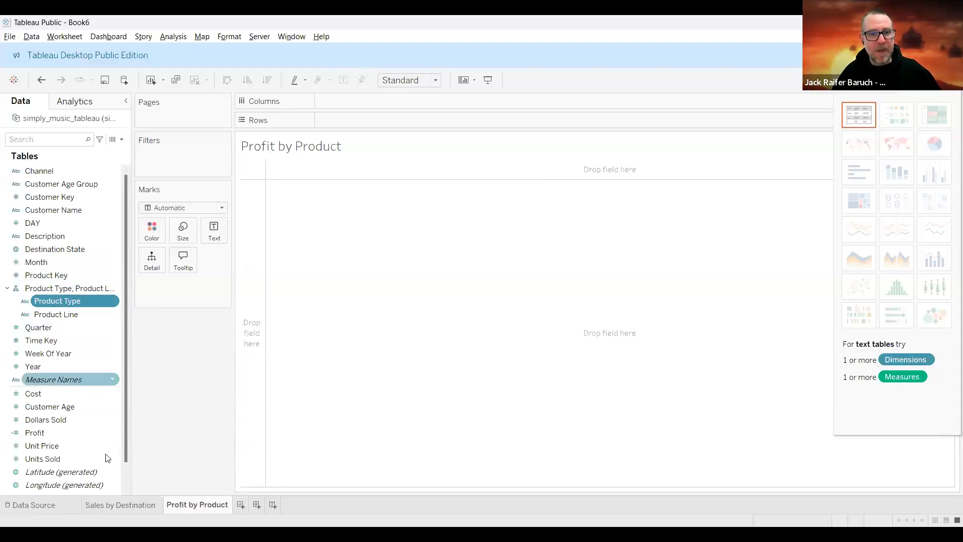
left_click_drag(70, 316, 67, 315)
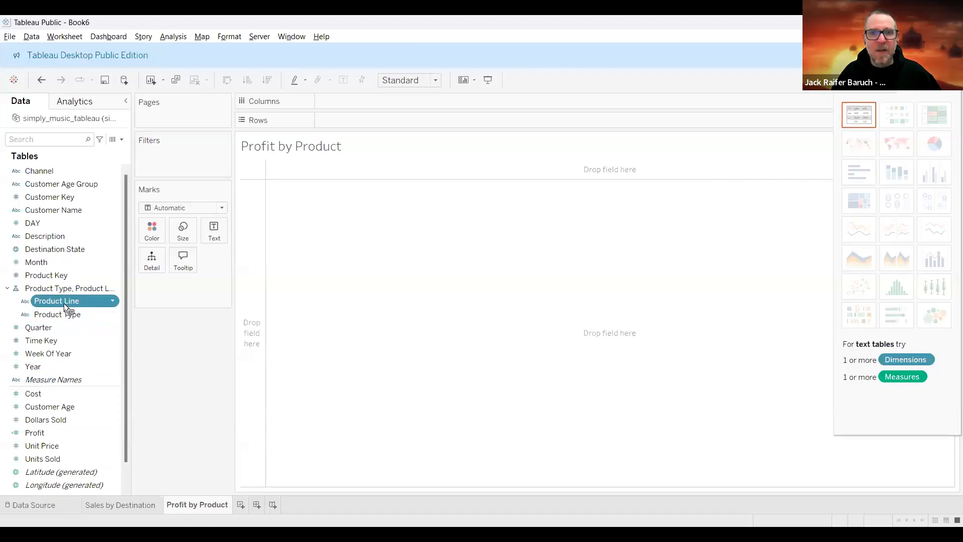
left_click_drag(329, 104, 84, 317)
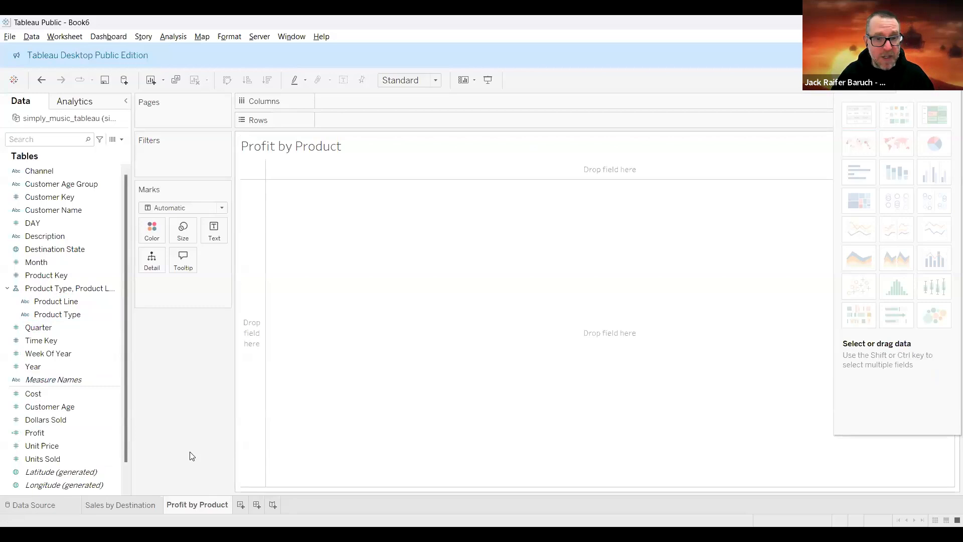
Compare the Sales by Destination map with the empty Profit by Product sheet and return to Profit by Product
left_click(116, 505)
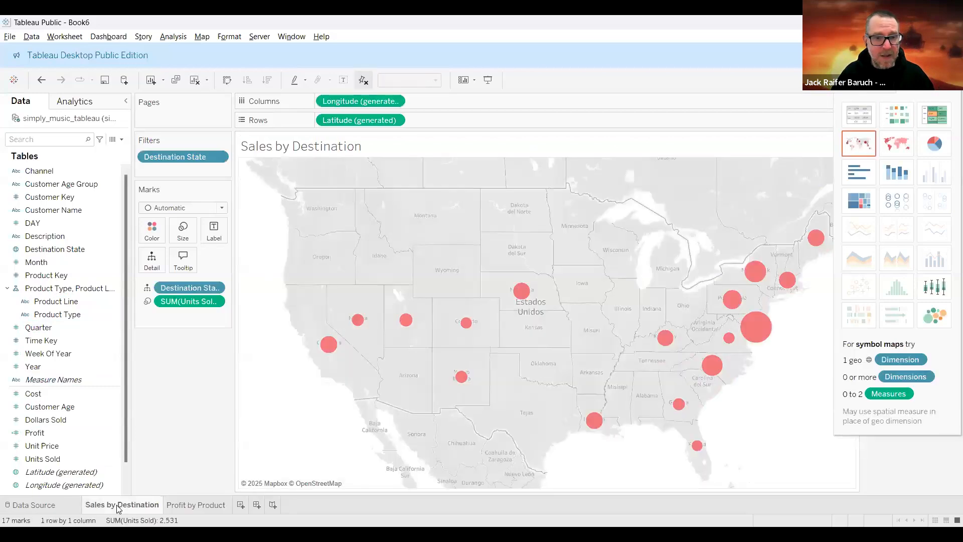
left_click(202, 505)
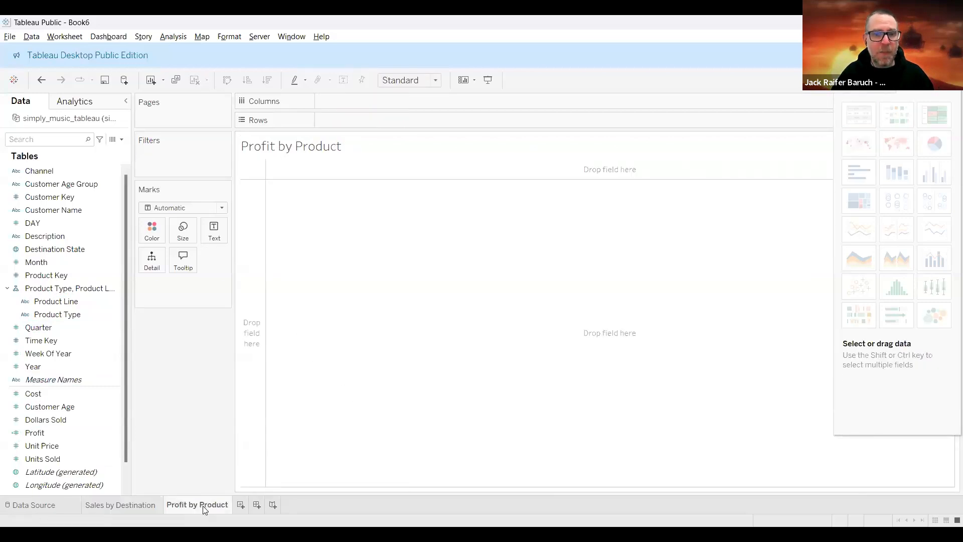
left_click(124, 504)
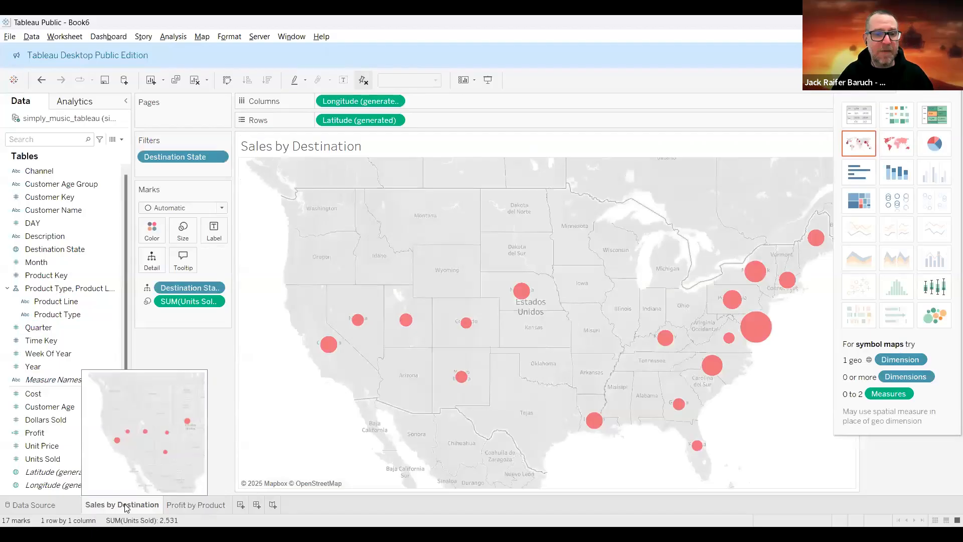
left_click(195, 505)
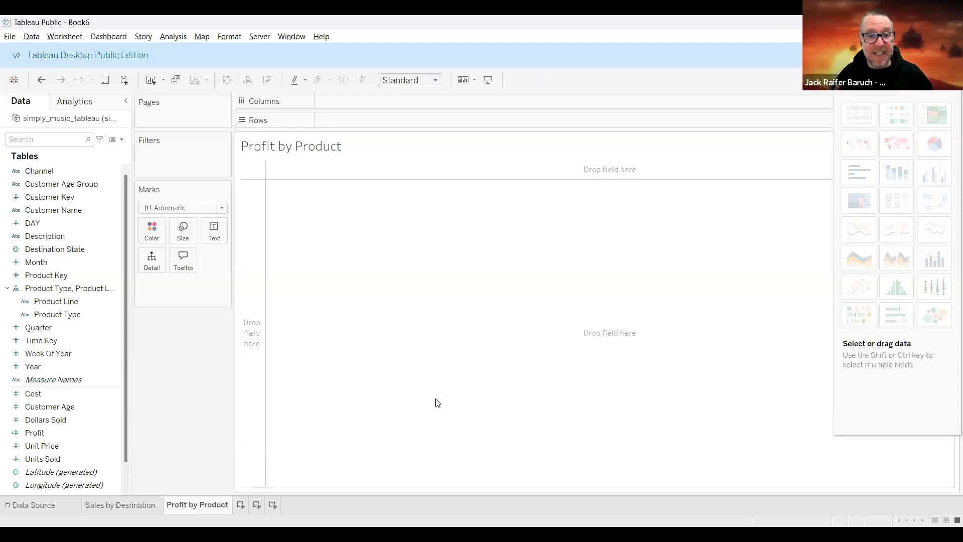
left_click(129, 506)
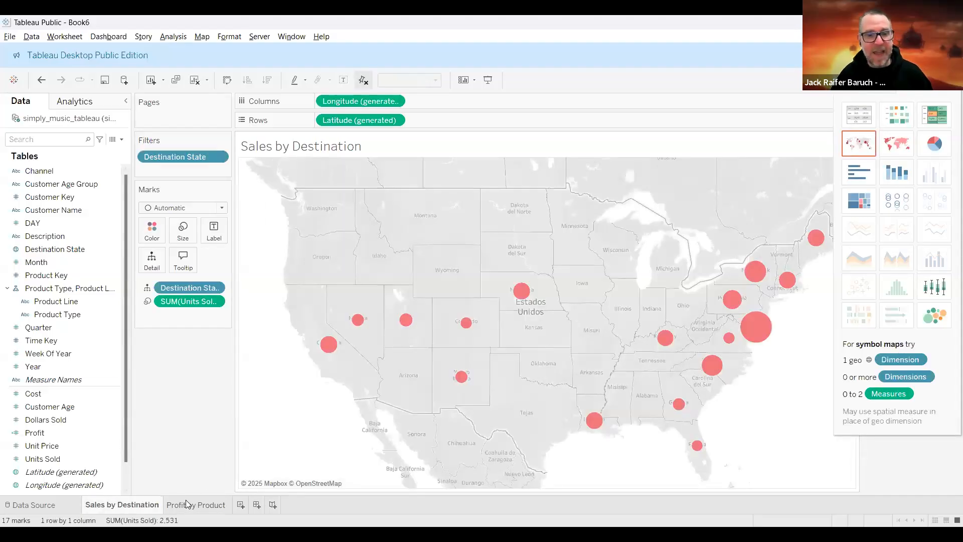
mouse_move(186, 499)
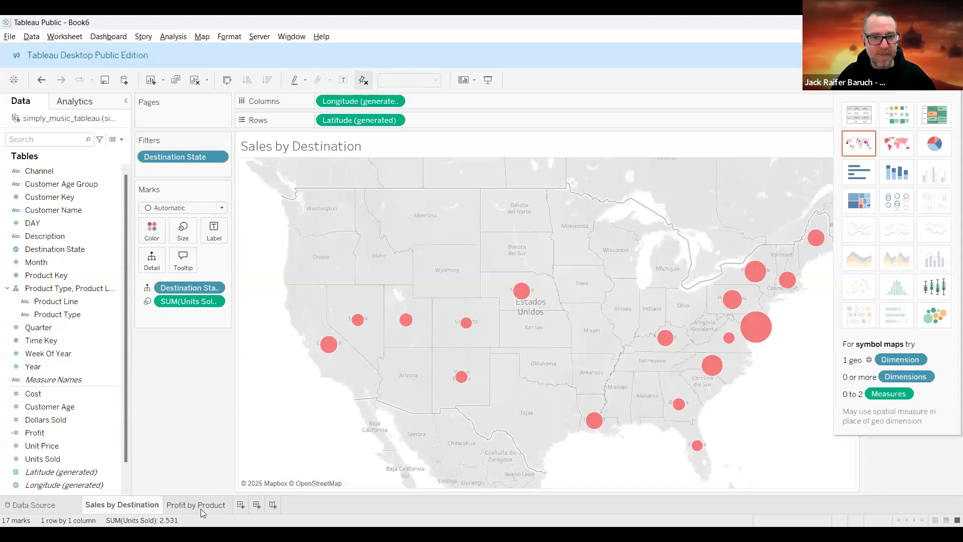
left_click(200, 509)
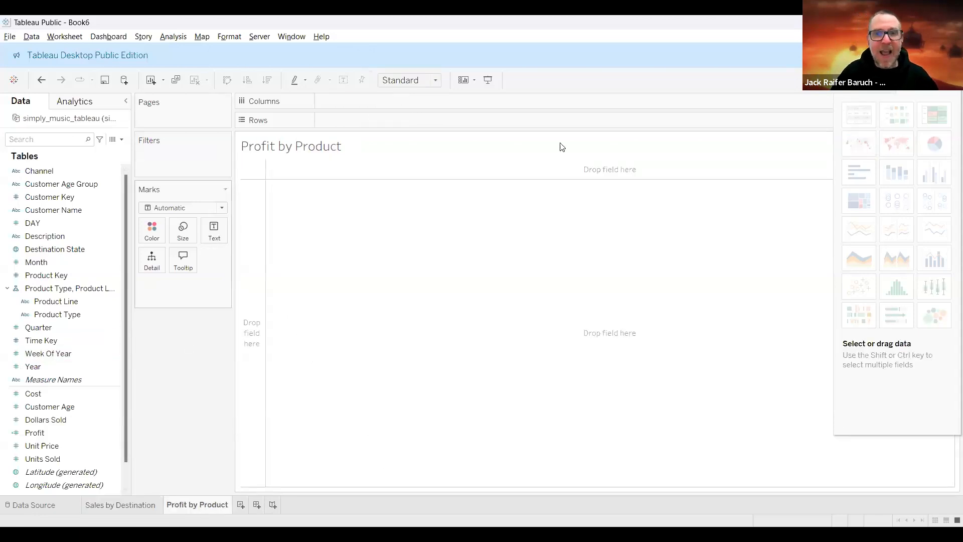
Add the Description field to the product hierarchy as its lowest level, below Product Type
mouse_move(71, 233)
left_mouse_down()
mouse_move(2, 239)
mouse_move(71, 245)
mouse_move(75, 234)
mouse_move(42, 236)
mouse_move(362, 102)
left_mouse_up()
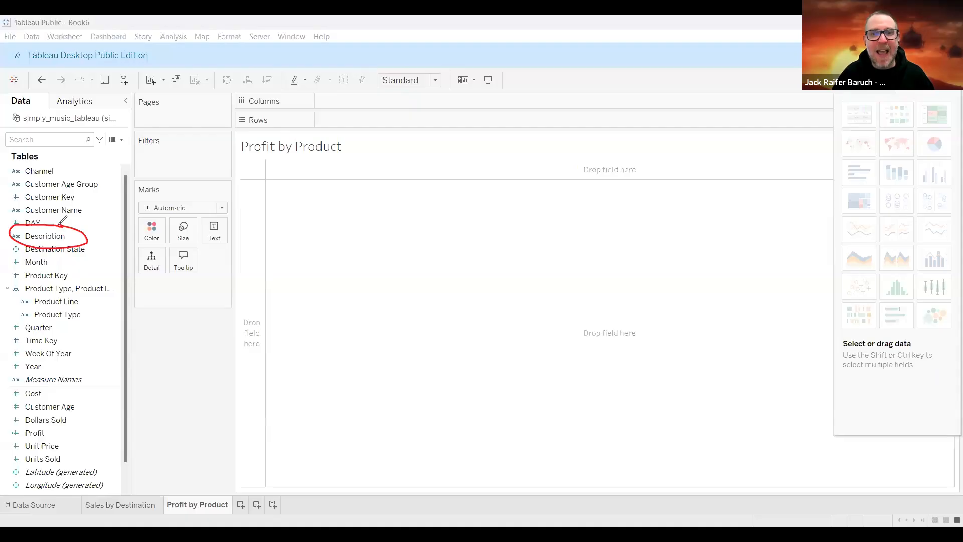
left_click(53, 236)
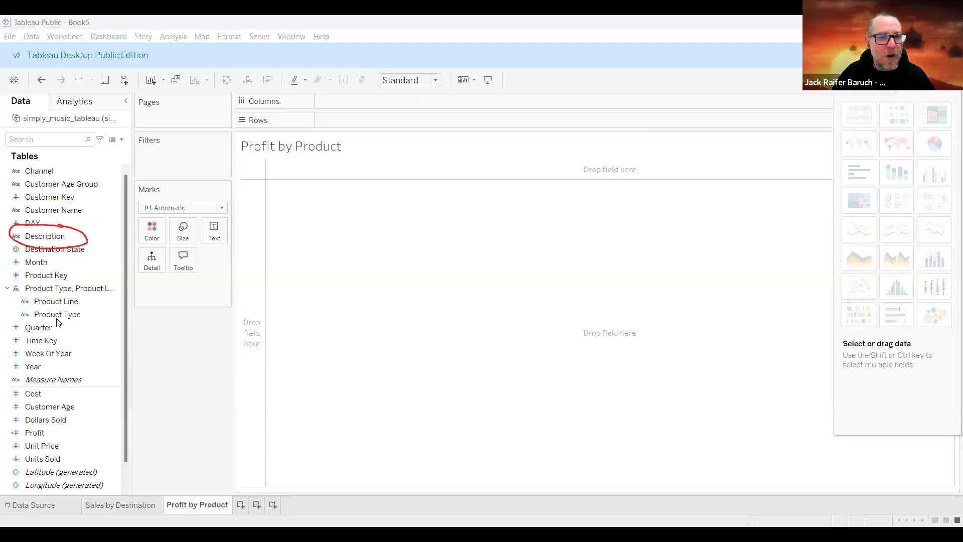
left_click_drag(59, 322, 59, 317)
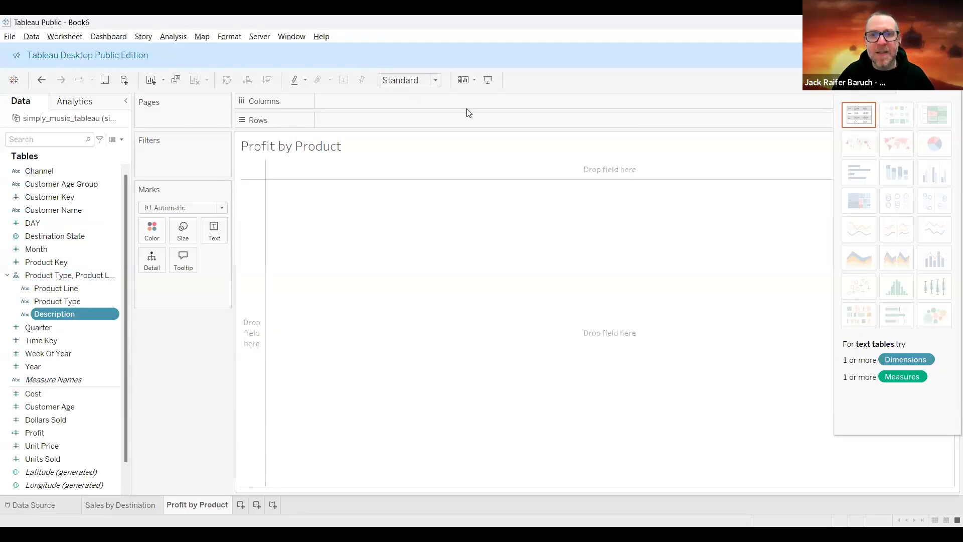
mouse_move(2, 266)
left_mouse_down()
mouse_move(45, 328)
mouse_move(130, 308)
mouse_move(57, 258)
mouse_move(6, 258)
left_mouse_up()
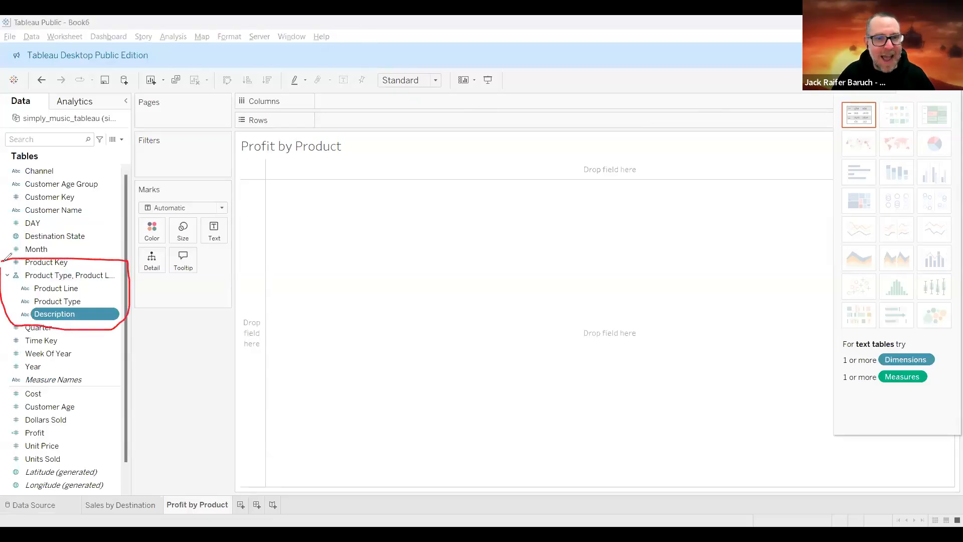
left_click_drag(30, 296, 89, 295)
left_click_drag(31, 310, 87, 308)
left_click_drag(32, 322, 98, 324)
key("ctrl+z")
key("ctrl+z")
key("ctrl+z")
key("ctrl+z")
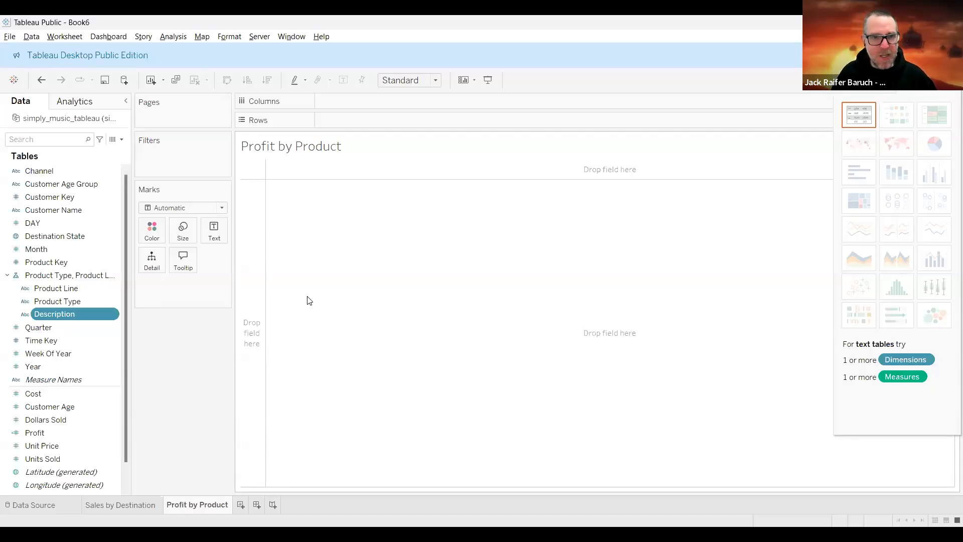
Place the "Product Type, Product Line" hierarchy on Rows of the Profit by Product sheet
left_click(61, 277)
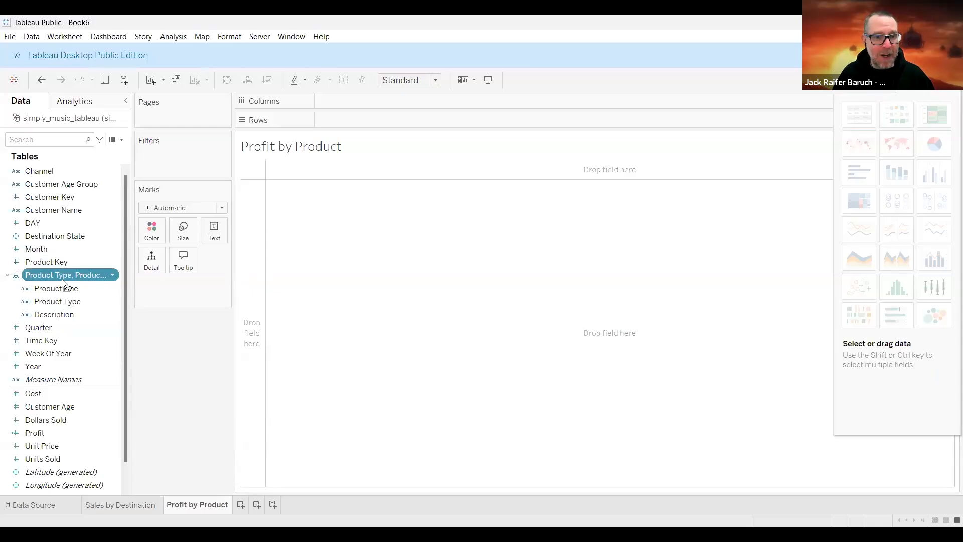
left_click(509, 103)
mouse_move(7, 273)
left_mouse_down()
mouse_move(90, 289)
mouse_move(119, 262)
mouse_move(21, 266)
left_mouse_up()
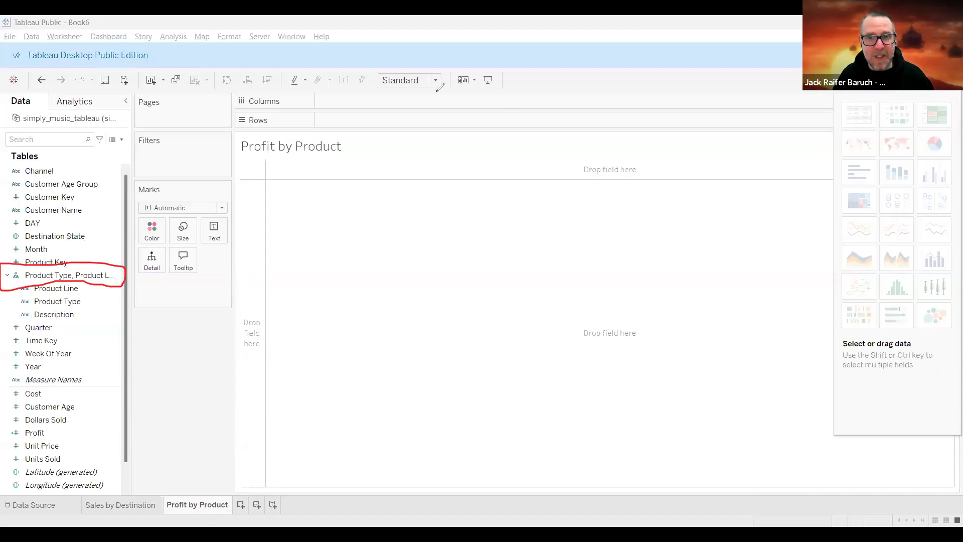
left_click(32, 277)
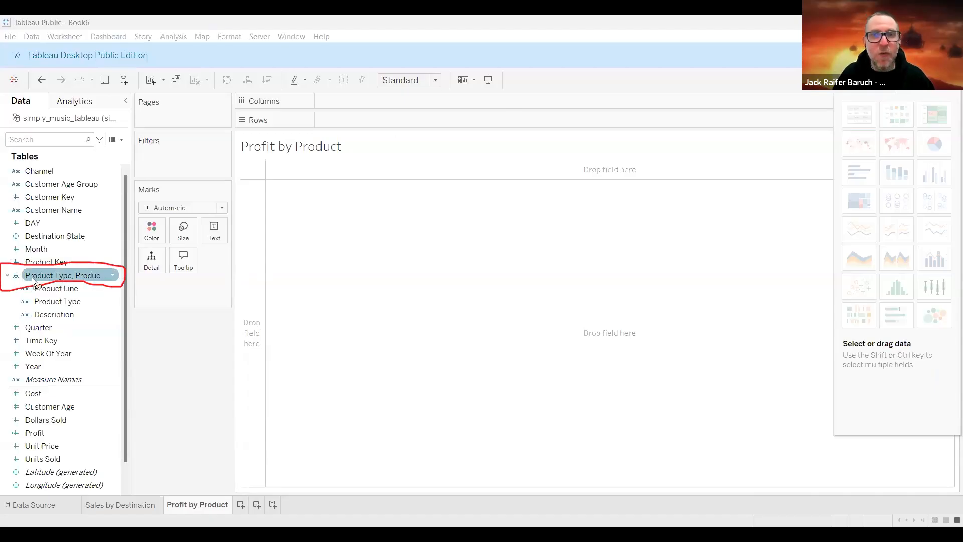
left_click_drag(32, 281, 354, 123)
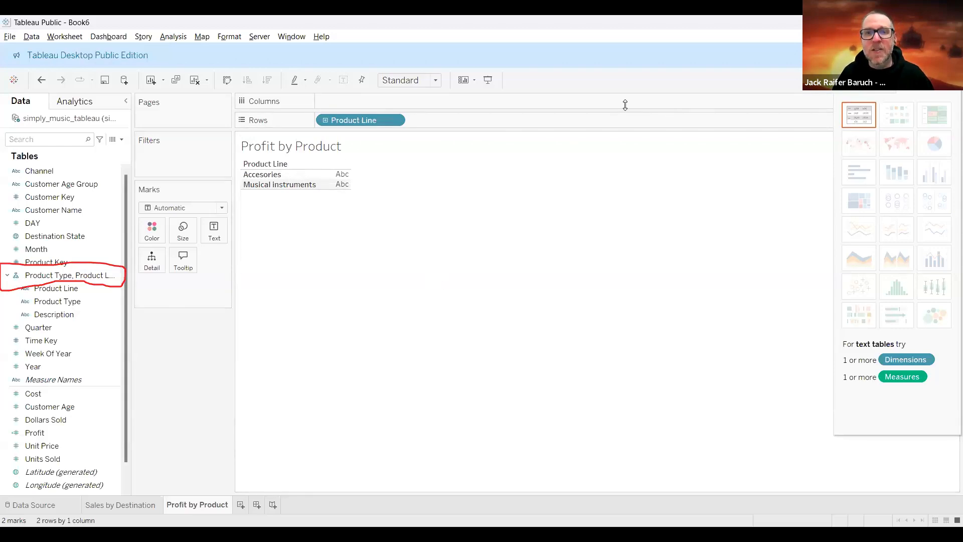
Add Profit to Columns and sort the product lines by profit in descending order
mouse_move(49, 428)
left_mouse_down()
mouse_move(24, 440)
mouse_move(47, 430)
left_mouse_up()
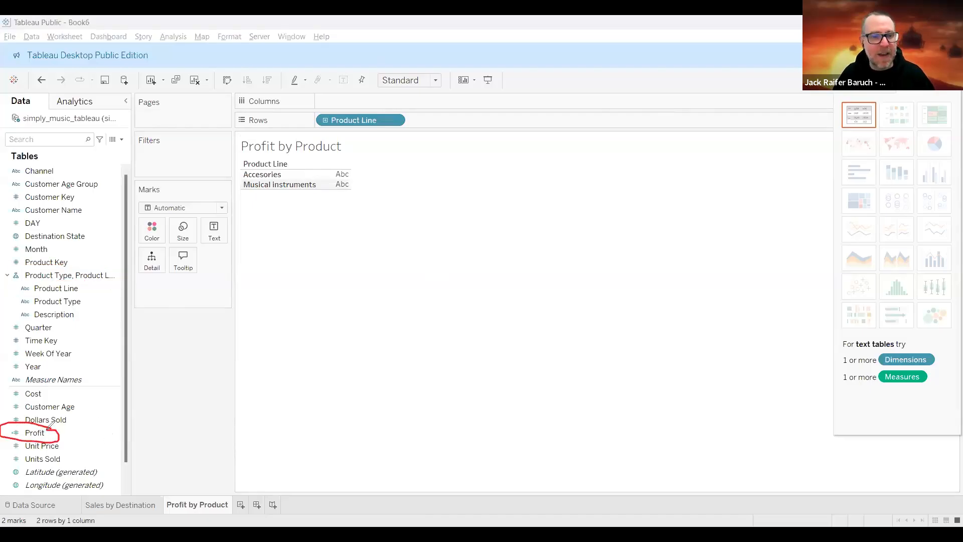
left_click(35, 432)
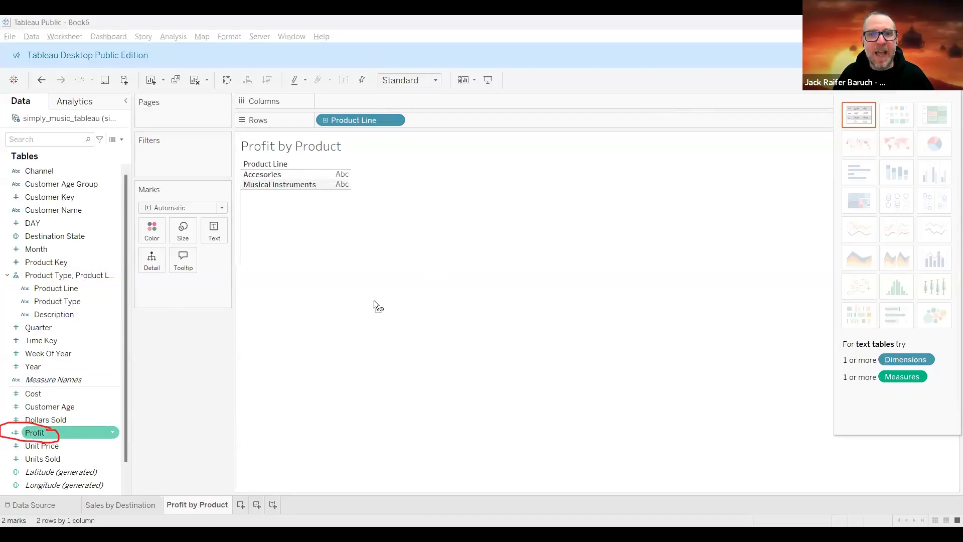
left_click_drag(341, 100, 360, 106)
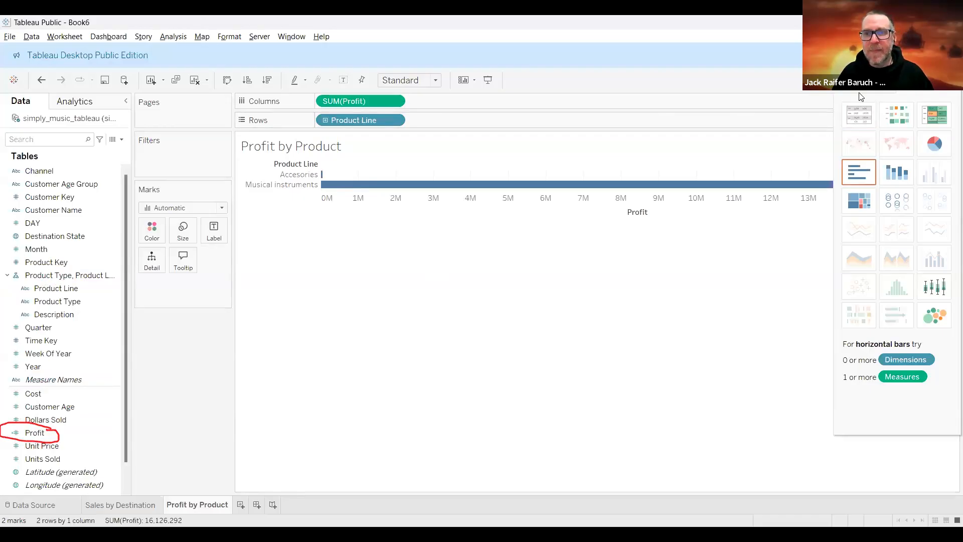
left_click(928, 88)
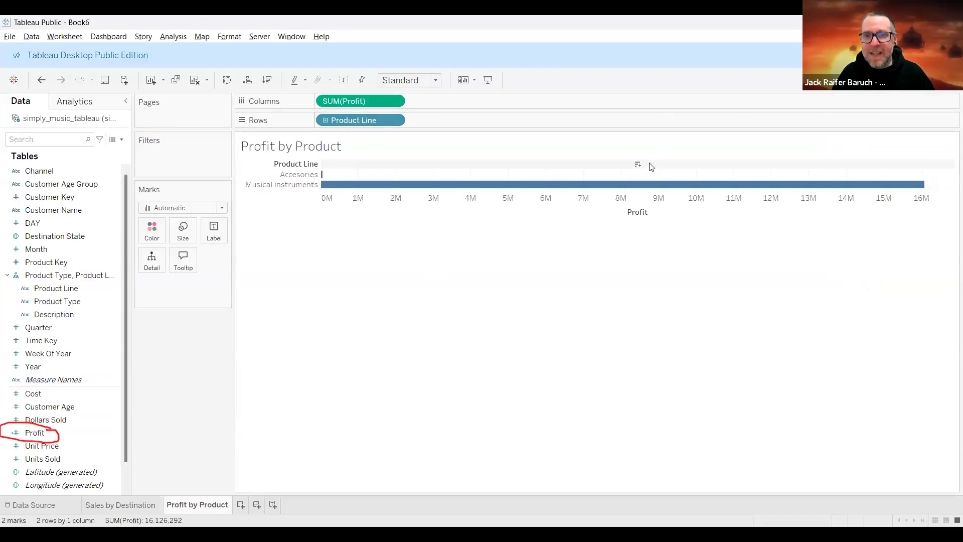
left_click(637, 164)
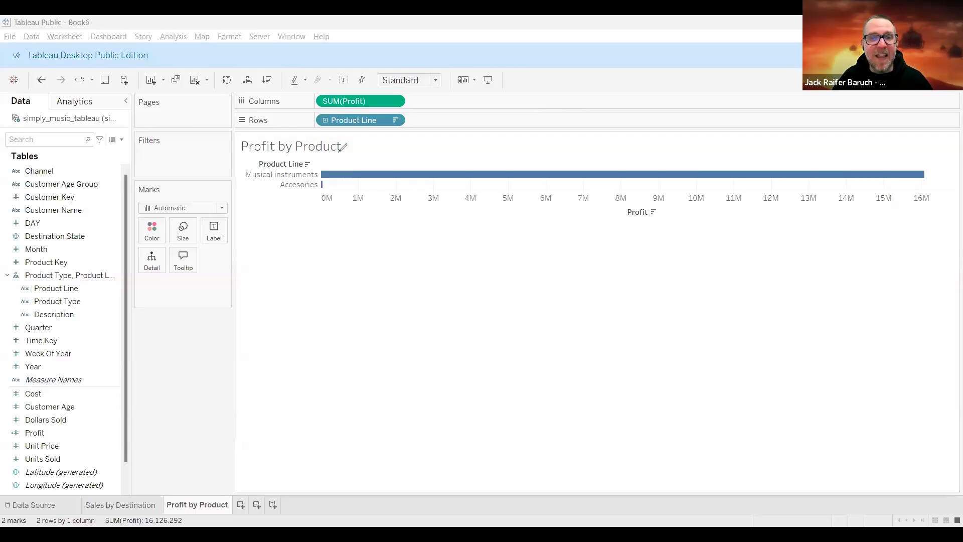
Expand the chart from Product Line to Product Type and collapse it back to Product Line
left_click_drag(340, 149, 344, 158)
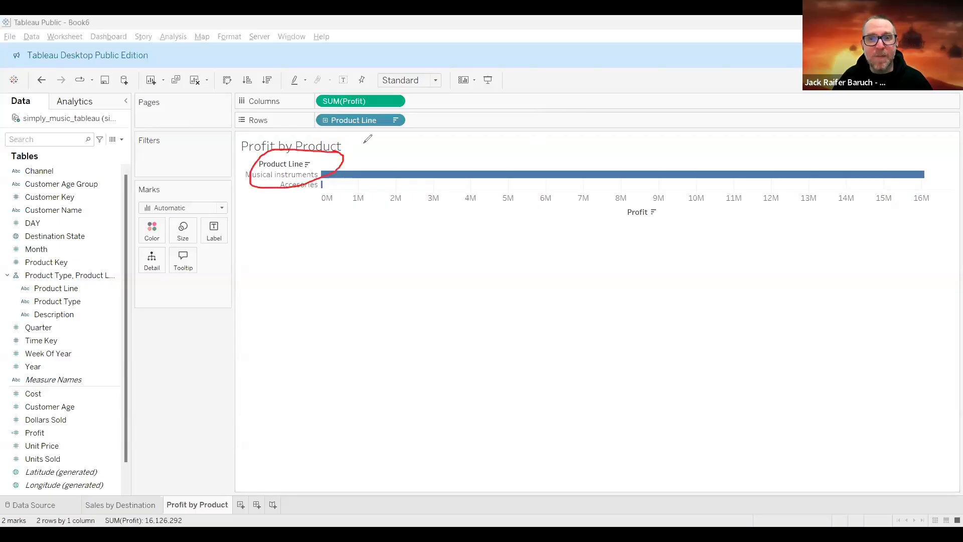
left_click(289, 164)
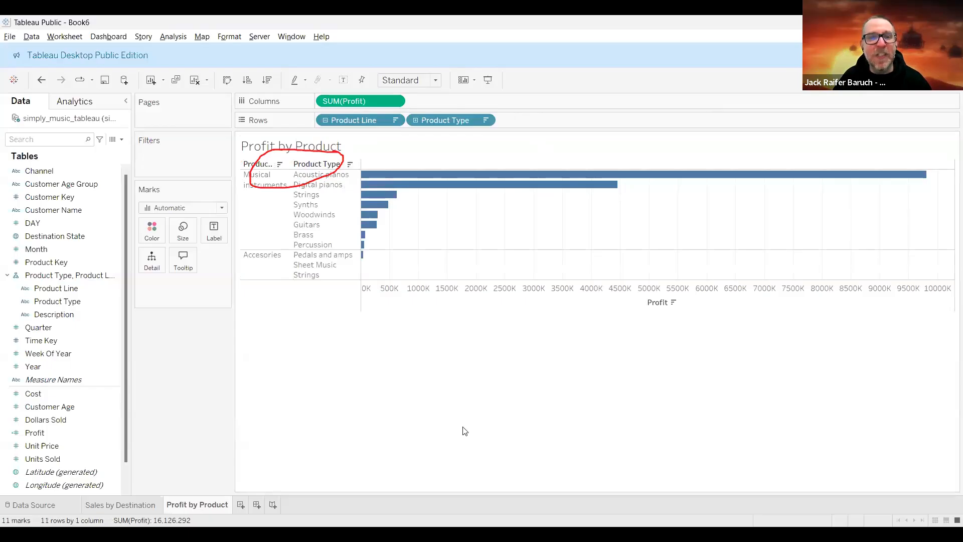
key("Escape")
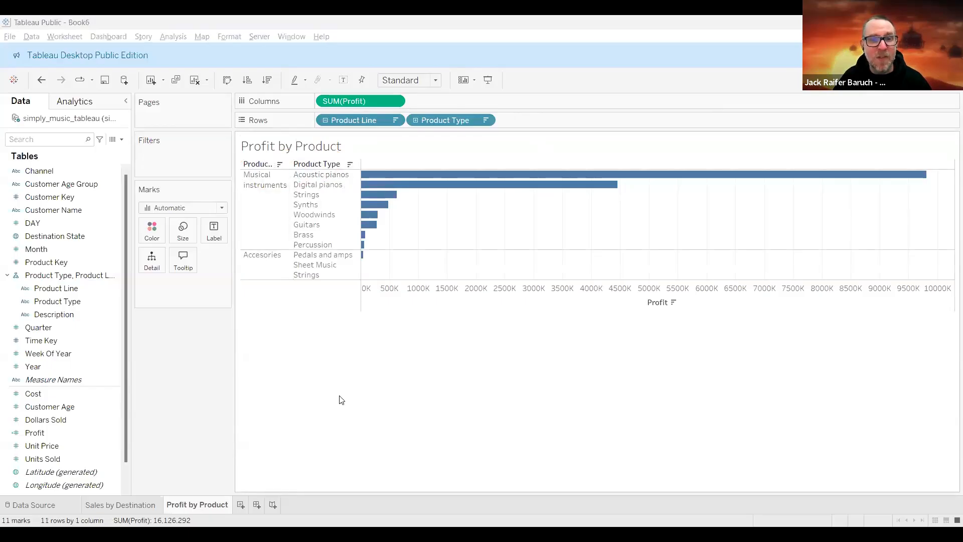
left_click(272, 164)
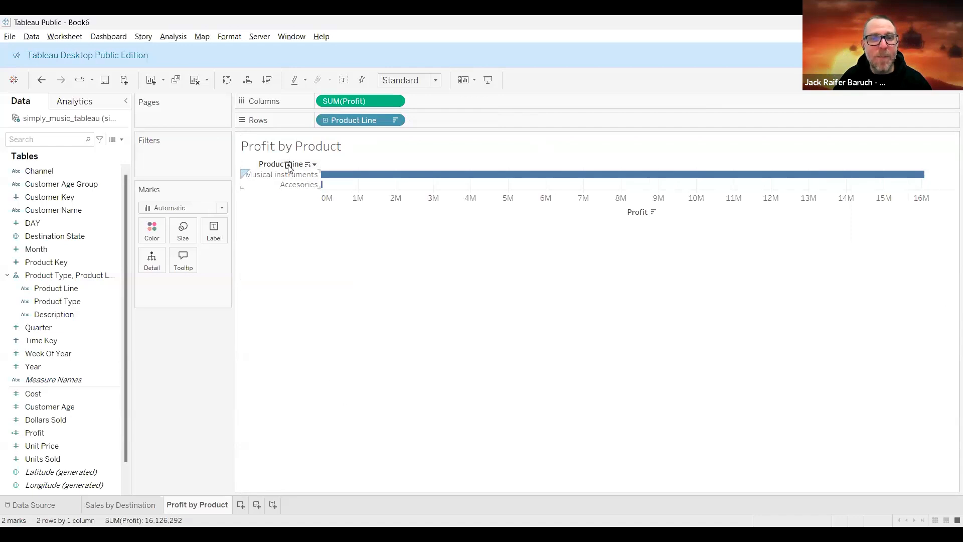
Drill down through Product Type to Description, review the profit bars of individual products, and collapse back to Product Line
left_click(289, 165)
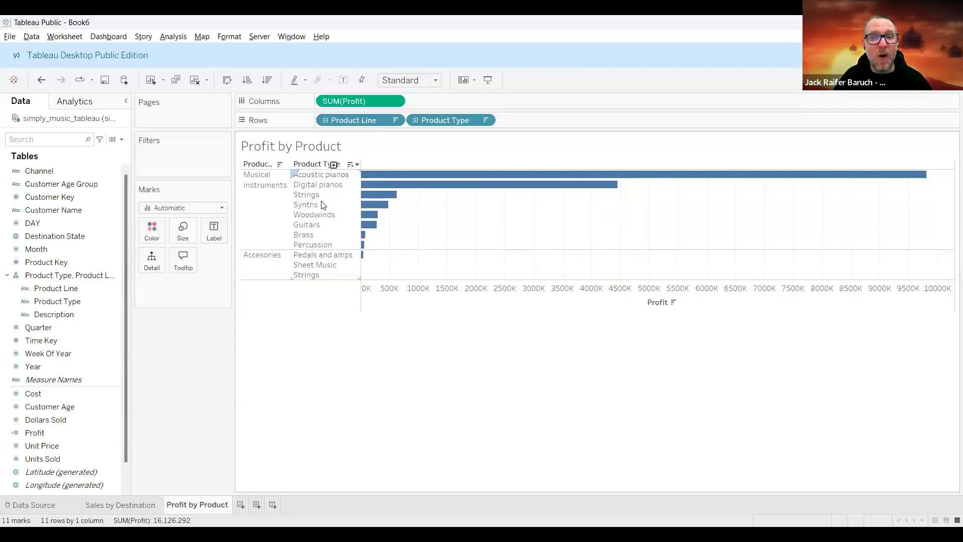
left_click(333, 164)
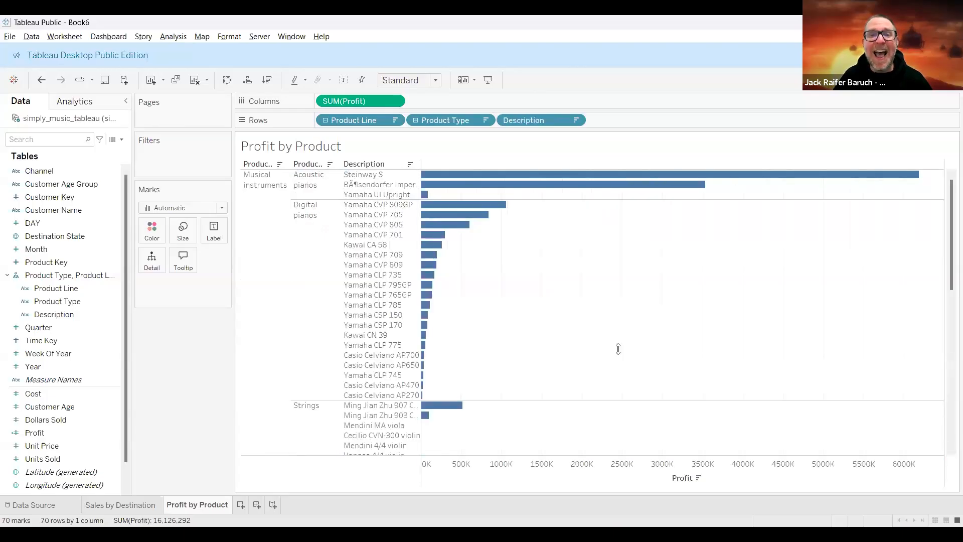
scroll(519, 398, "down", 10)
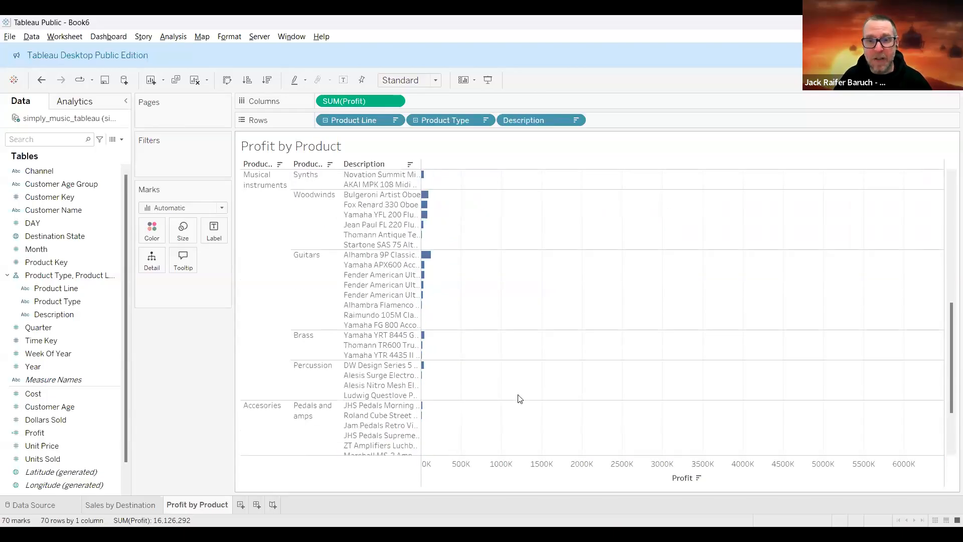
scroll(518, 398, "up", 10)
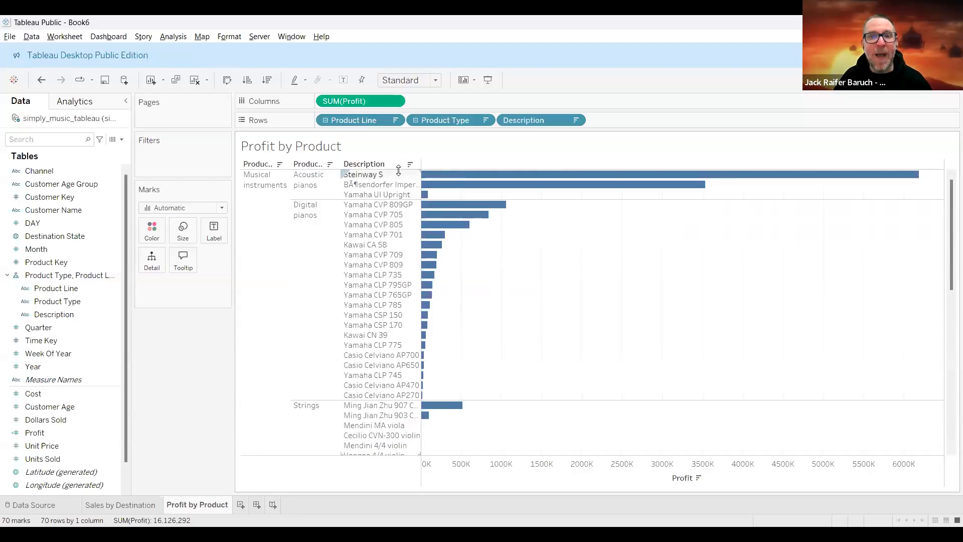
left_click(323, 166)
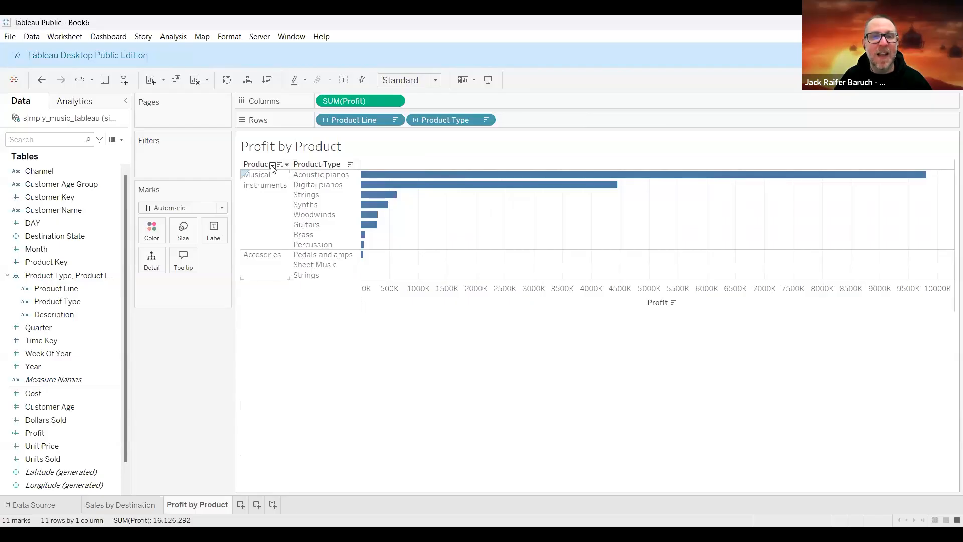
left_click(272, 165)
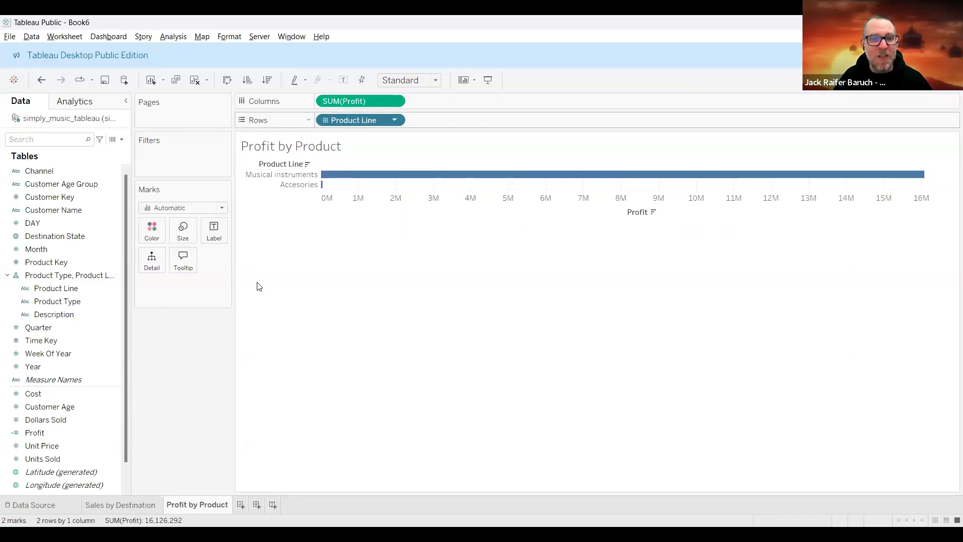
Clear the Profit by Product sheet and remove the product hierarchy so its fields are separate
key("alt+shift+BackSpace")
left_click(57, 274)
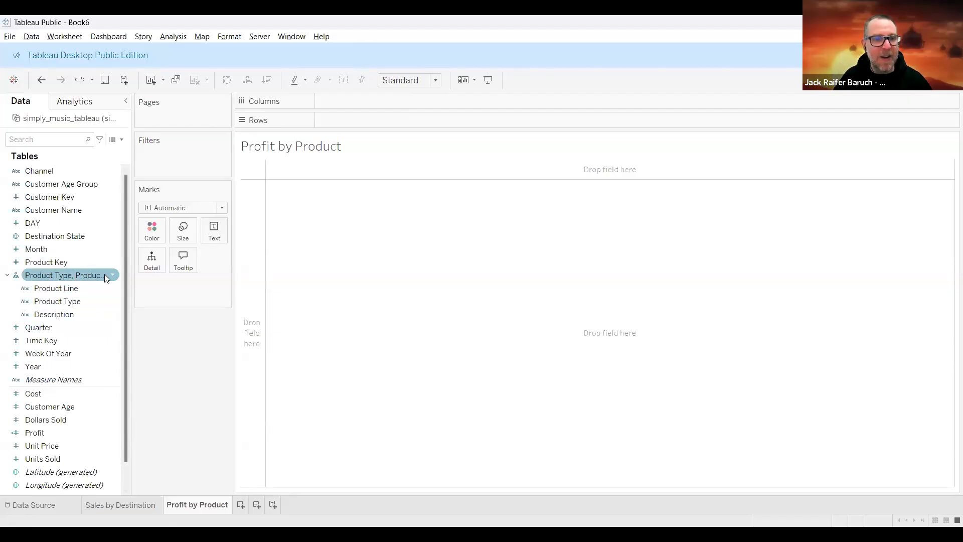
right_click(89, 275)
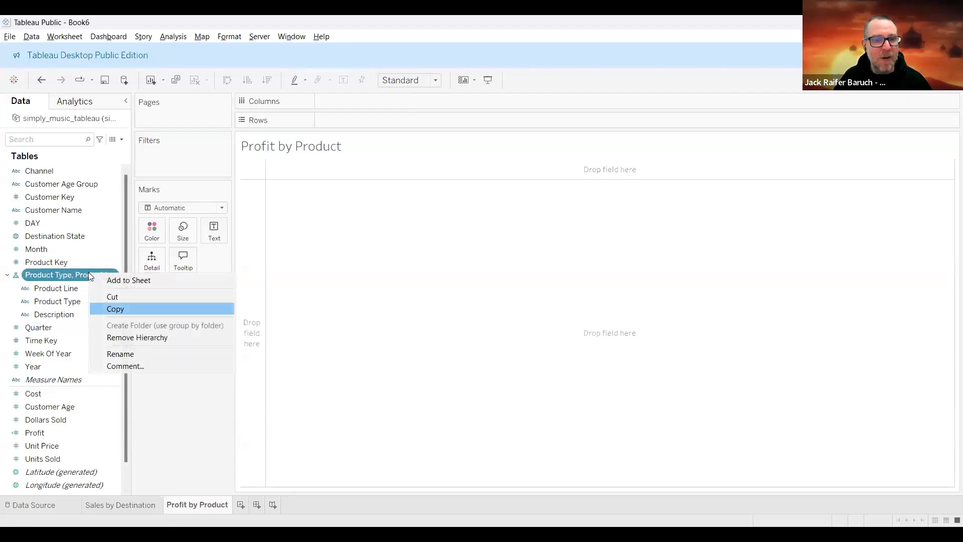
left_click(127, 338)
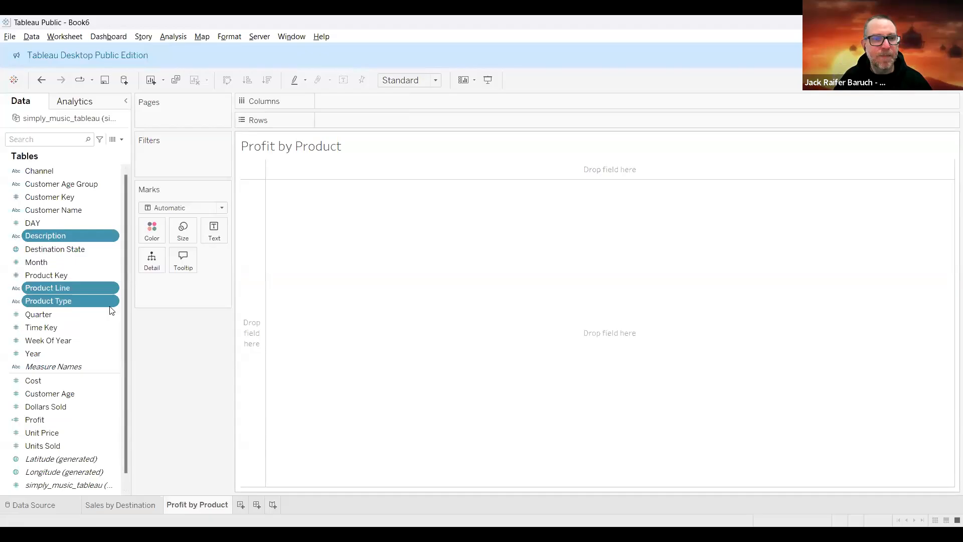
left_click(91, 327)
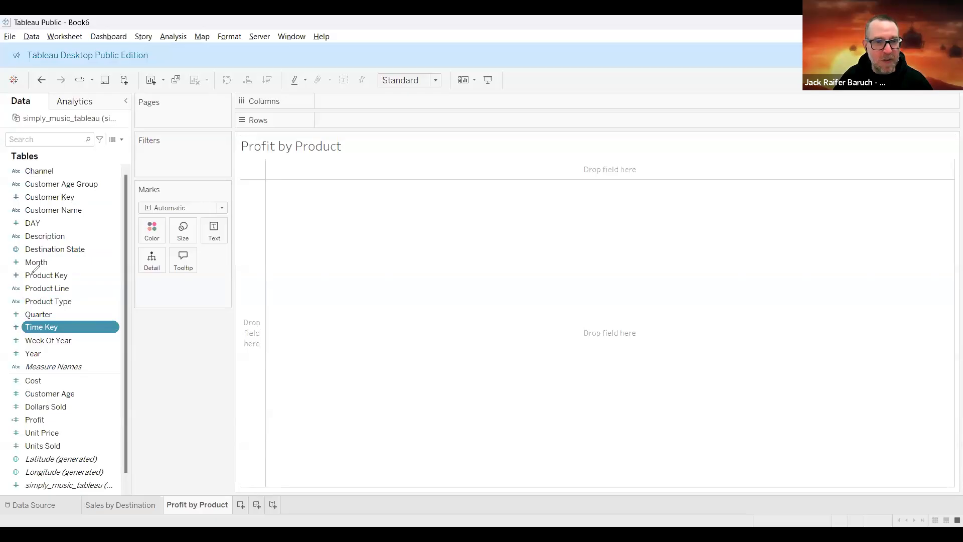
Create a hierarchy named "Product Line, Product Type" from those two fields, with Product Line at the top
mouse_move(34, 269)
left_mouse_down()
mouse_move(6, 281)
mouse_move(24, 268)
left_mouse_up()
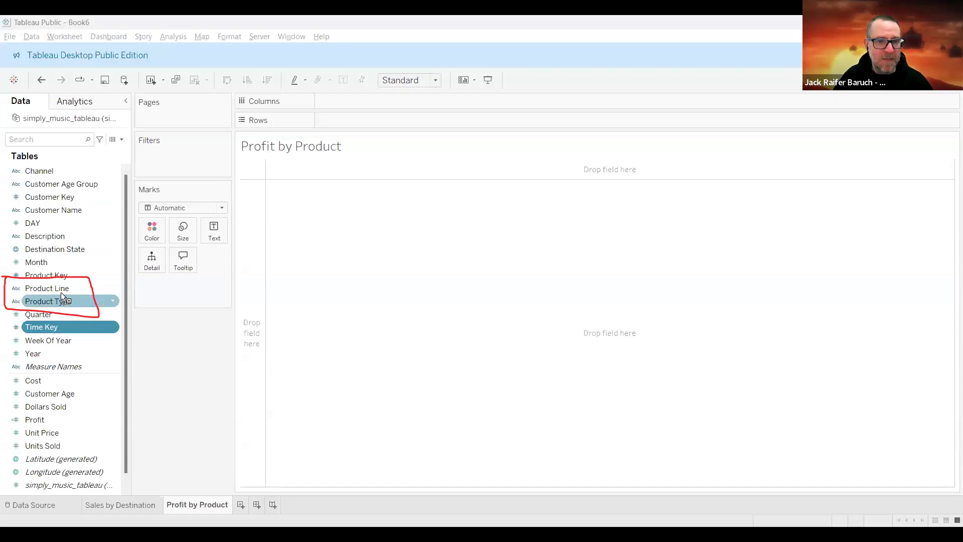
left_click_drag(57, 291, 57, 291)
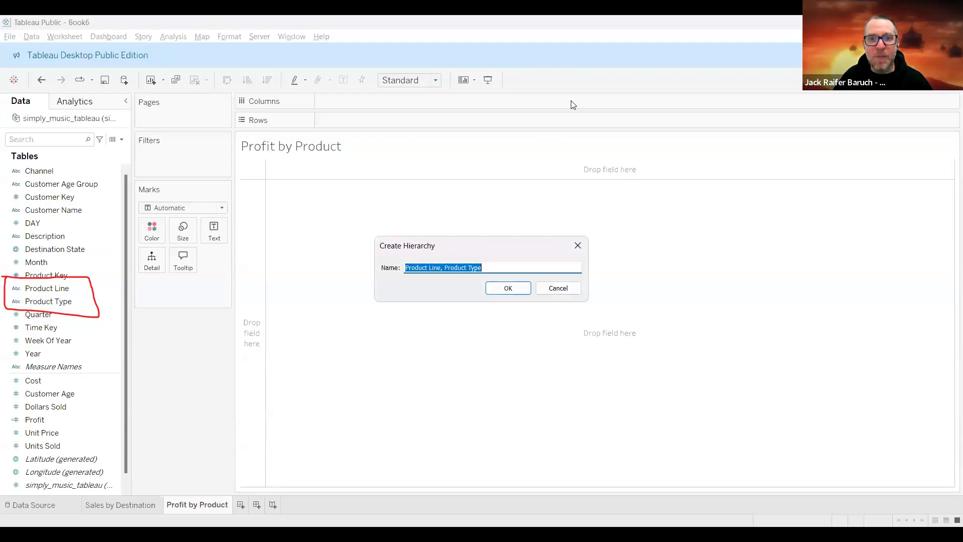
left_click_drag(473, 192, 429, 223)
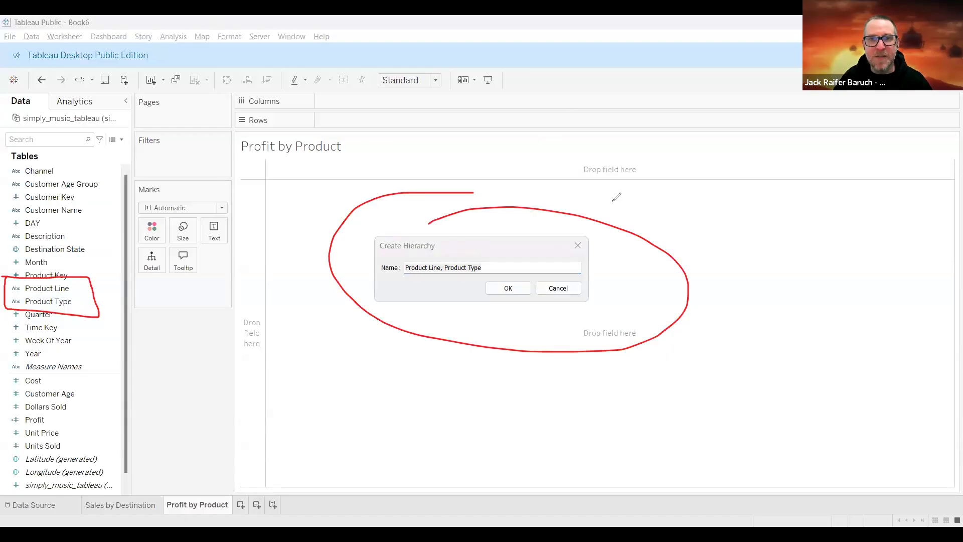
key("Escape")
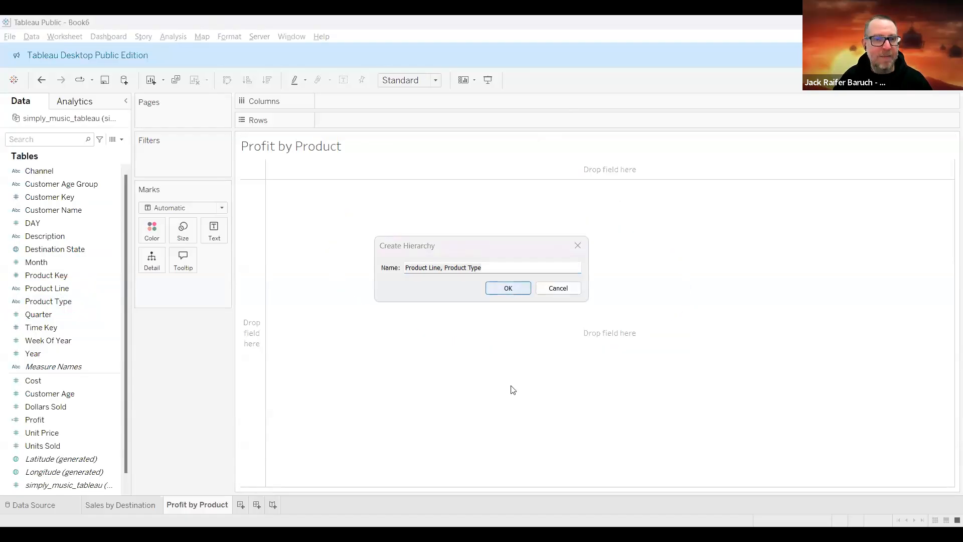
key("Return")
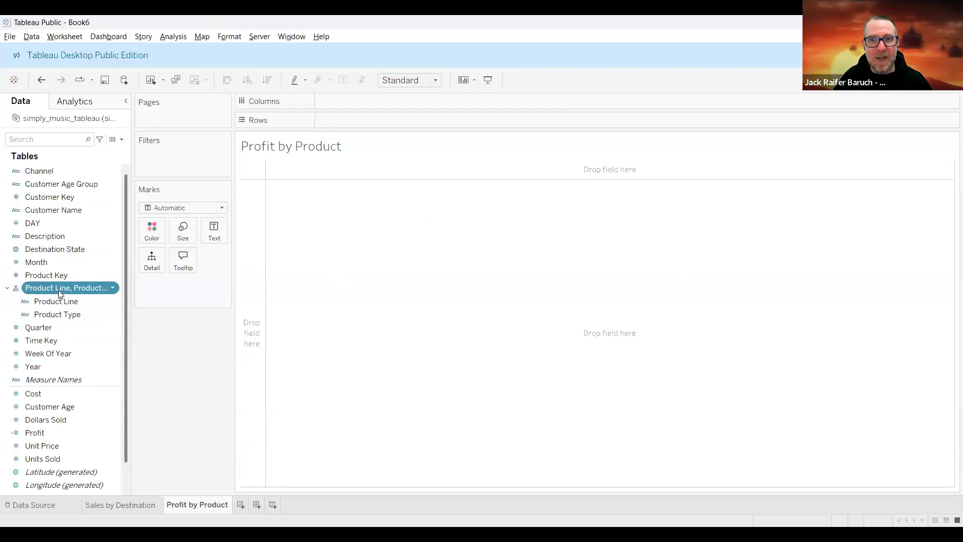
Add the Description field to the "Product Line, Product Type" hierarchy below Product Type
mouse_move(7, 284)
left_mouse_down()
mouse_move(122, 293)
mouse_move(12, 275)
left_mouse_up()
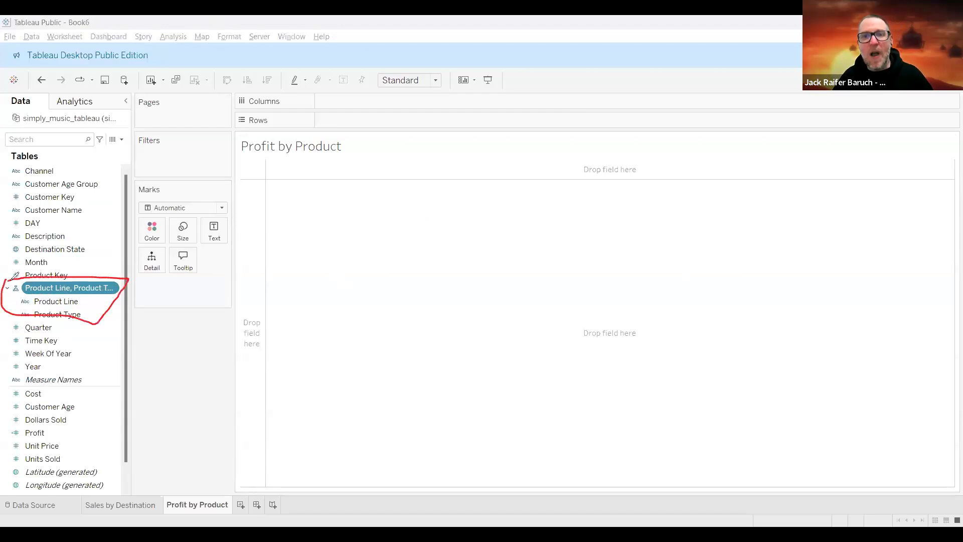
left_click(552, 113)
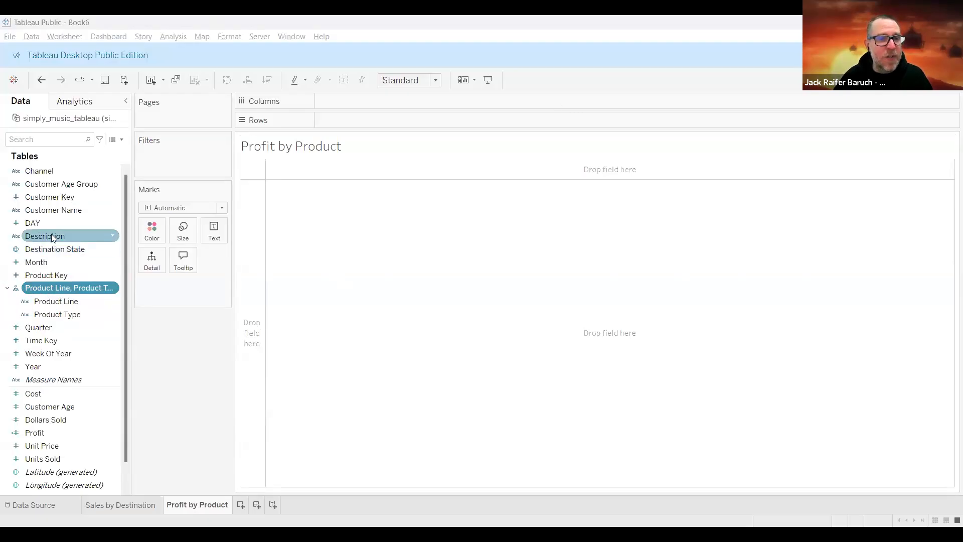
left_click_drag(52, 238, 69, 320)
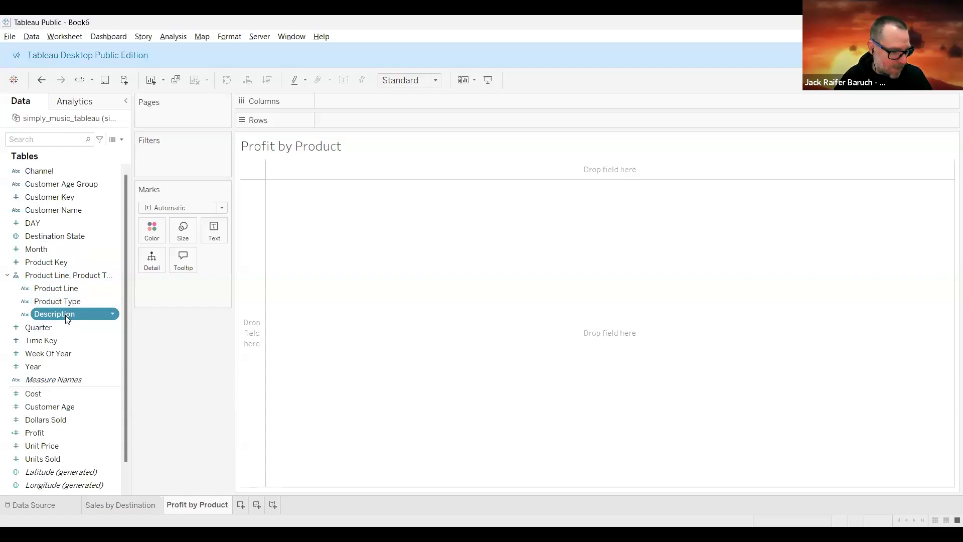
Place the "Product Line, Product Type" hierarchy on Rows of the Profit by Product sheet
left_click_drag(50, 275, 401, 337)
left_click_drag(32, 276, 53, 280)
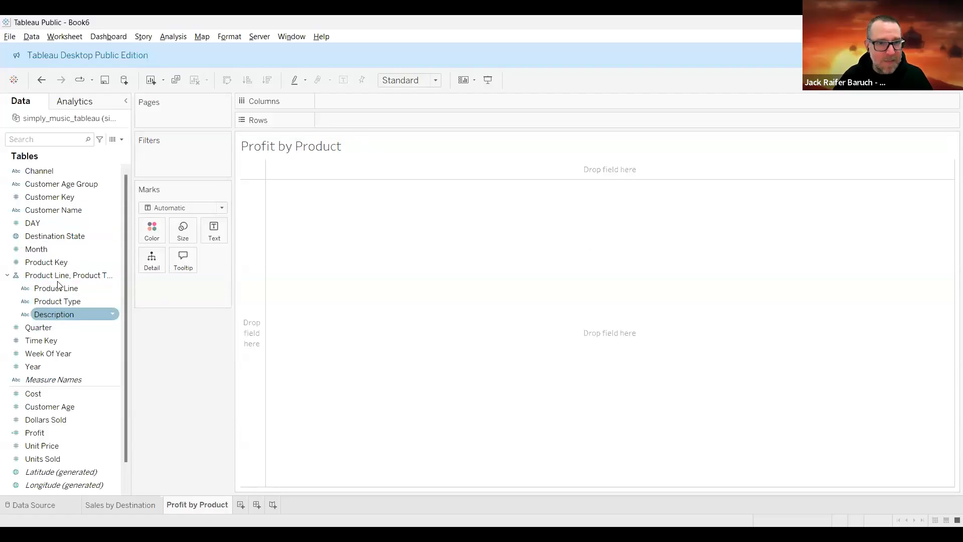
left_click(51, 279)
left_click_drag(410, 122, 433, 264)
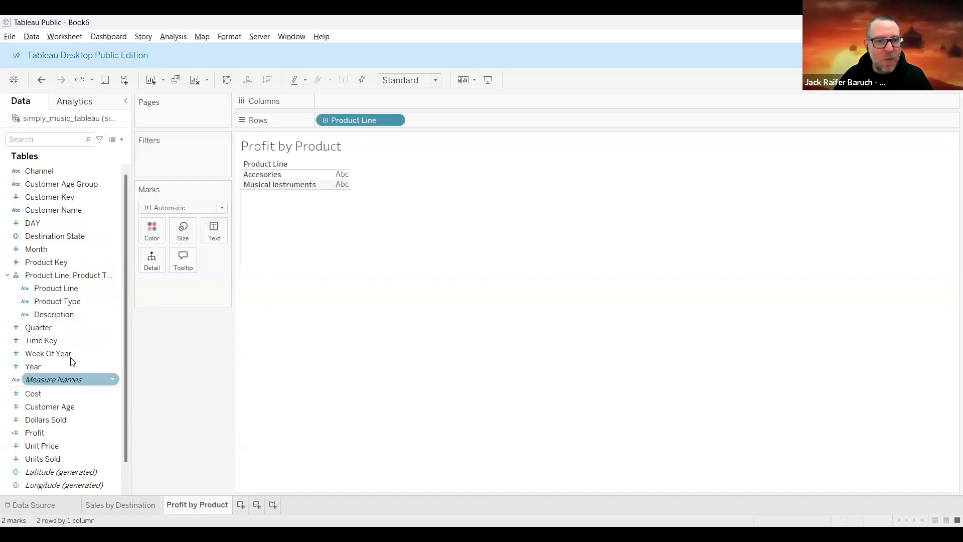
Plot Profit on Columns as horizontal bars and sort the product lines by descending profit
left_click_drag(49, 433, 426, 107)
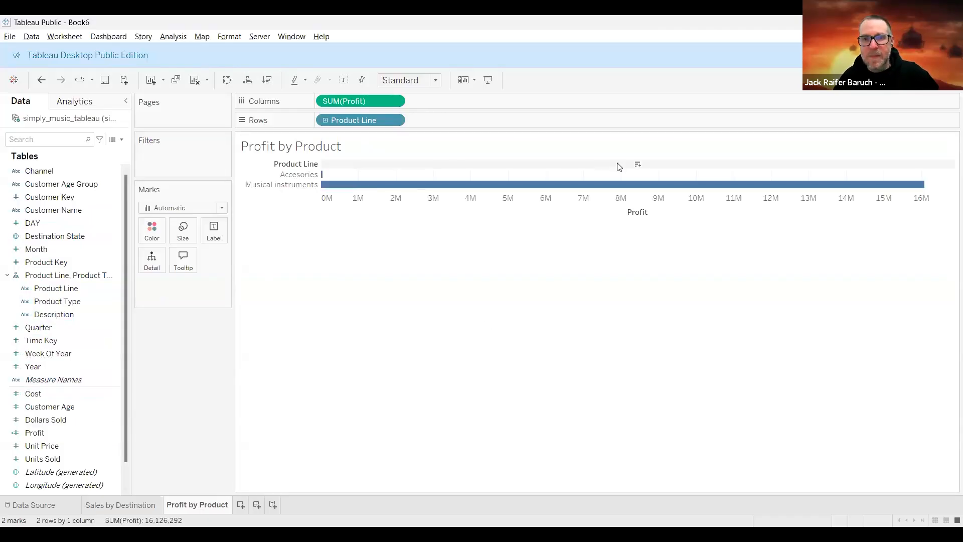
left_click(653, 213)
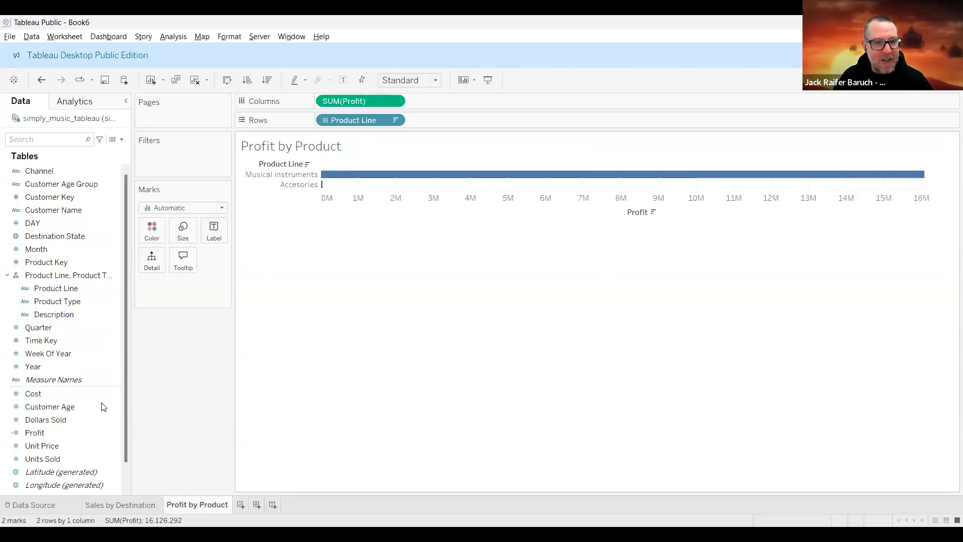
Try adding Dollars Sold to the marks of the Profit by Product sheet, and remove it again
scroll(96, 402, "down", 1)
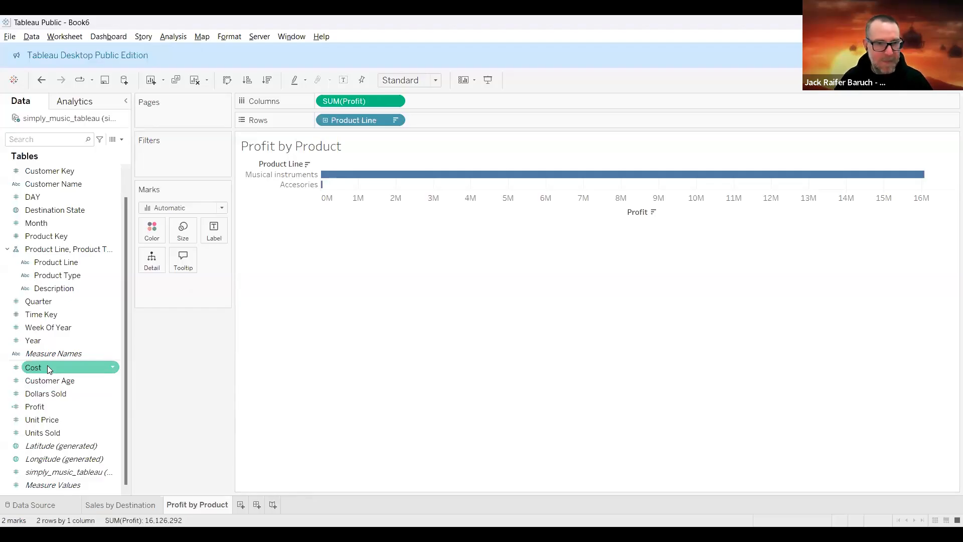
left_click(50, 395)
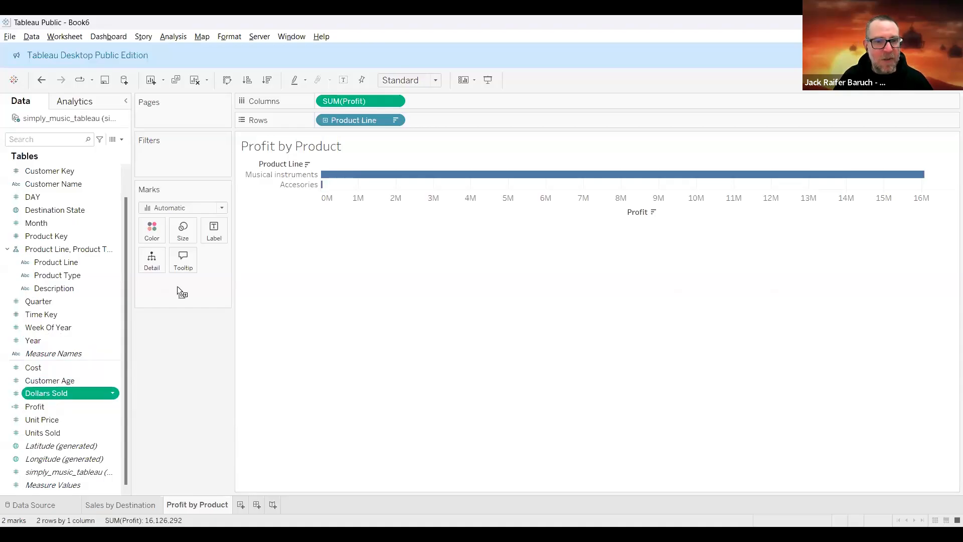
left_click_drag(177, 287, 178, 287)
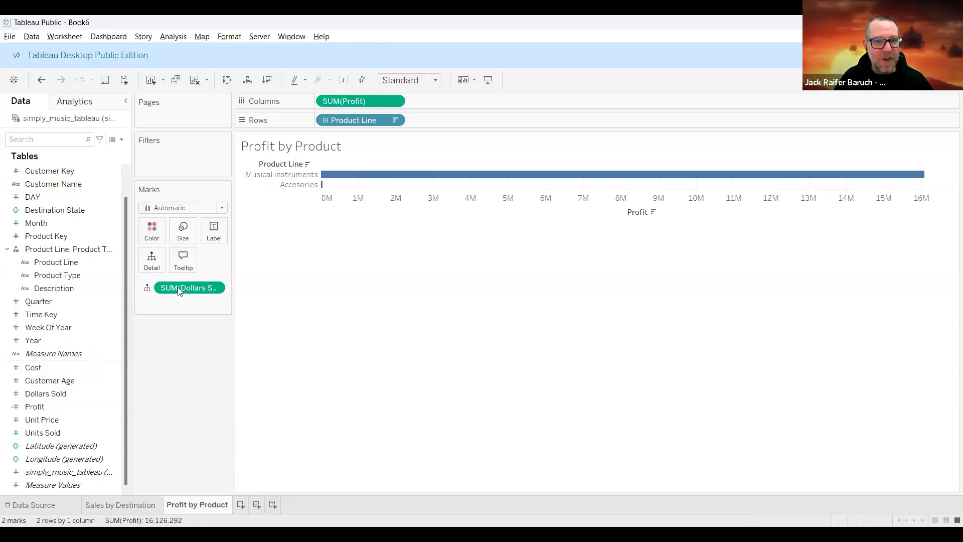
double_click(184, 288)
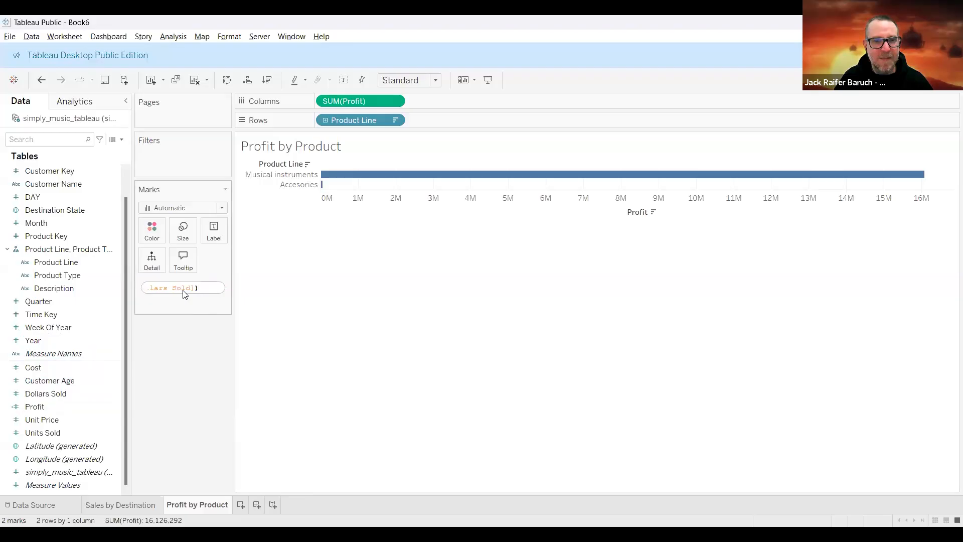
left_click(215, 318)
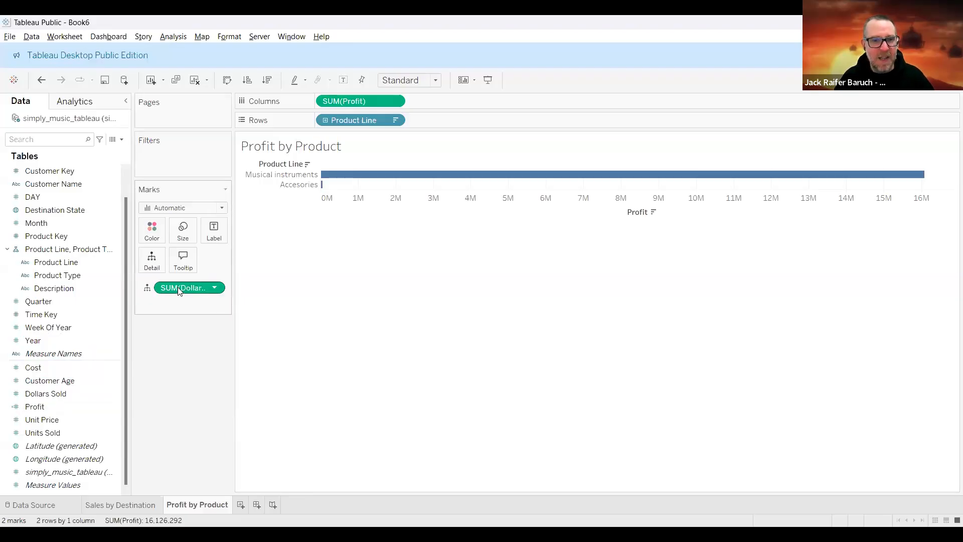
left_click_drag(179, 287, 55, 393)
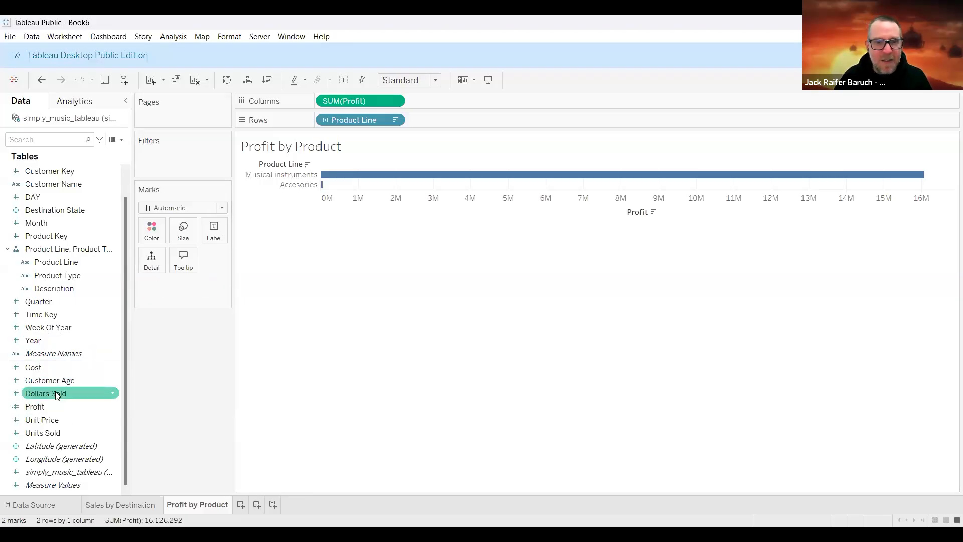
right_click(55, 393)
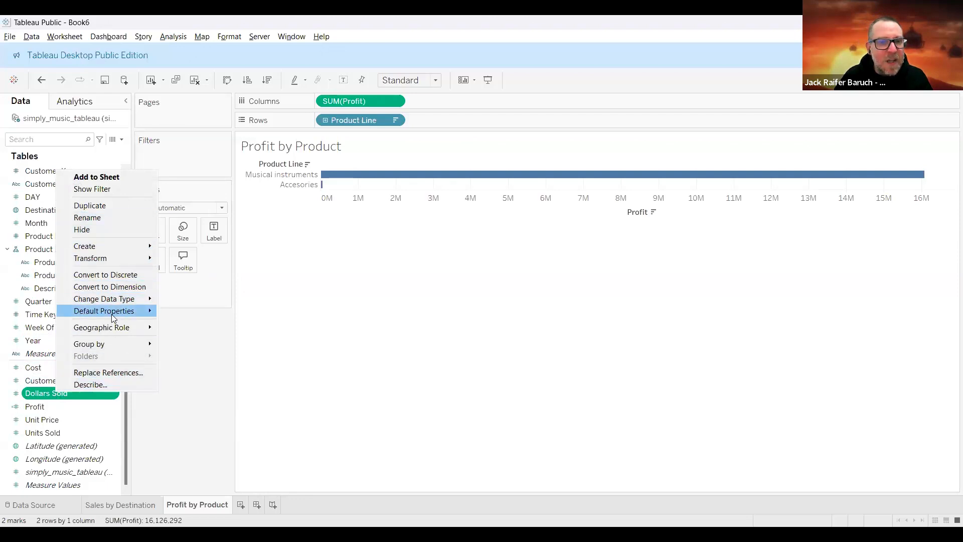
mouse_move(112, 314)
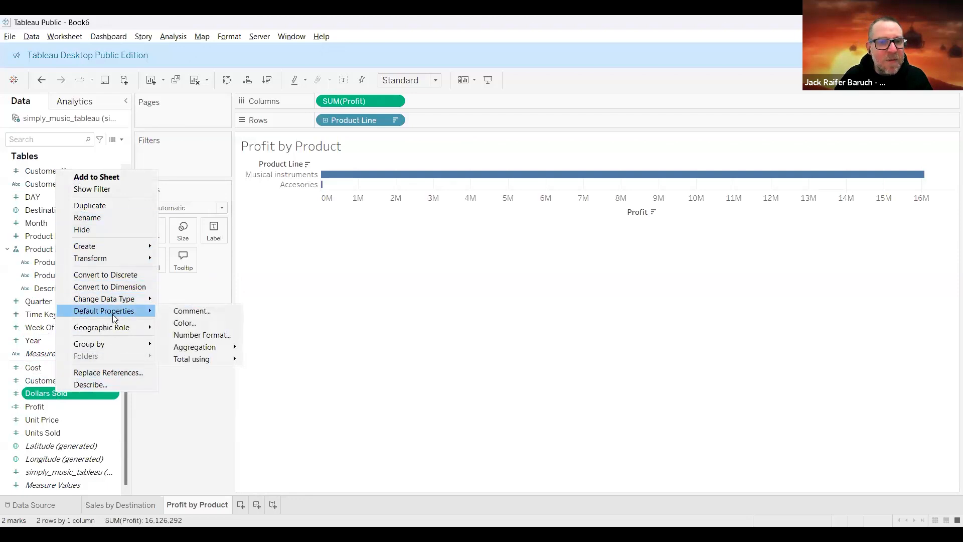
left_click(155, 438)
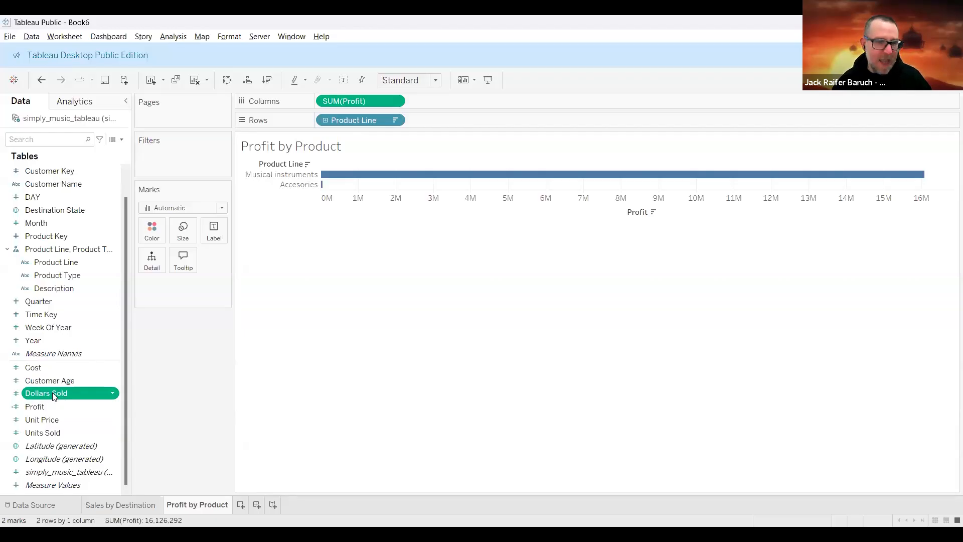
Try duplicating the Profit field, and undo the copy
right_click(45, 406)
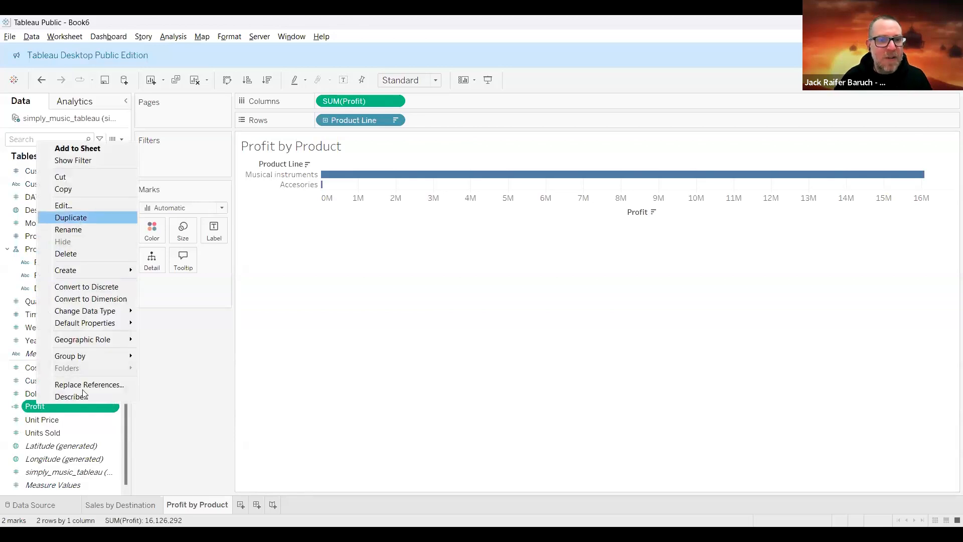
left_click(76, 218)
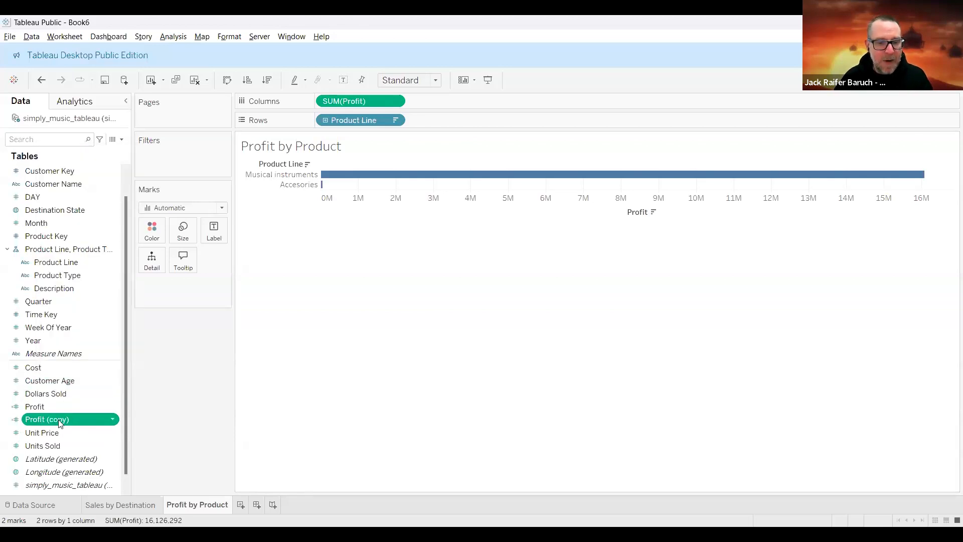
key("ctrl+z")
right_click(41, 408)
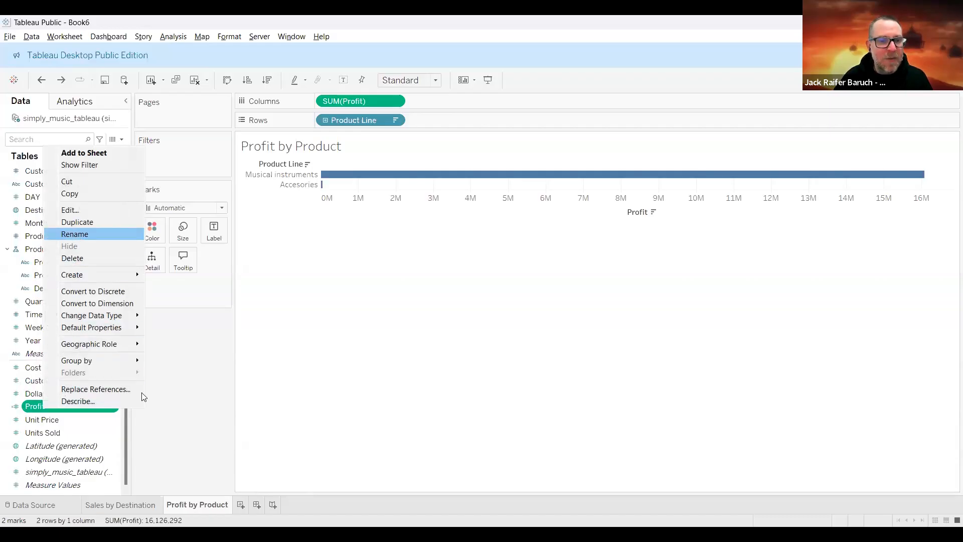
left_click(77, 234)
key("Escape")
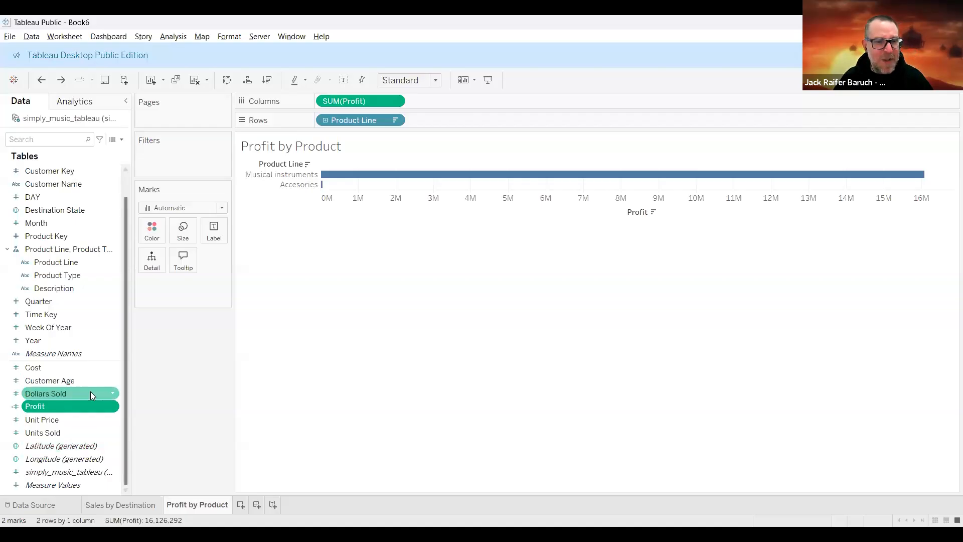
Rename the Dollars Sold field as Revenue
left_click(62, 393)
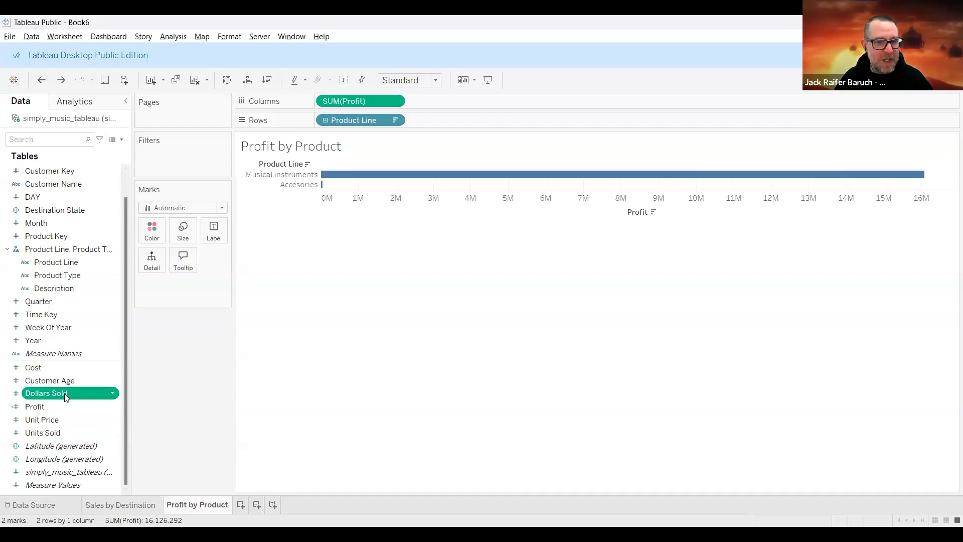
right_click(62, 393)
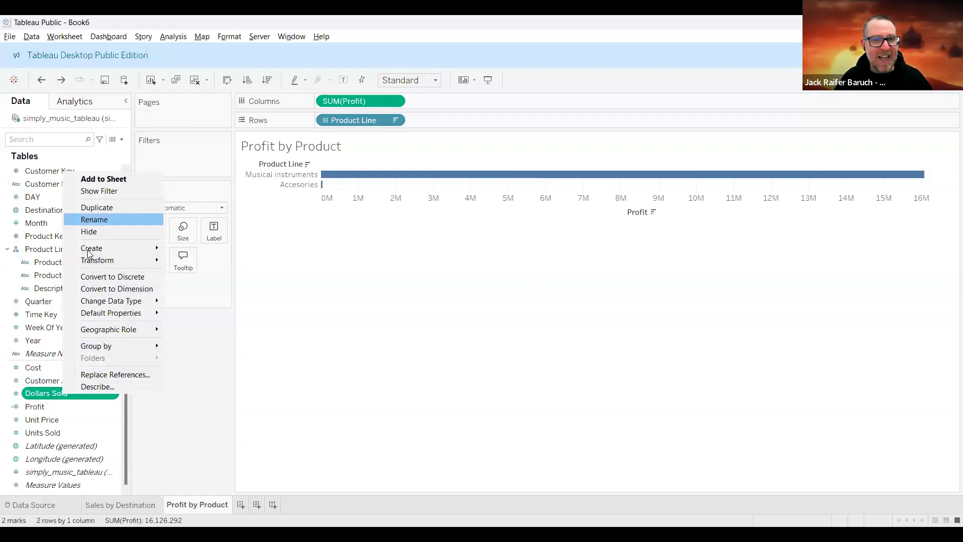
left_click(94, 220)
key("ctrl+a")
key("BackSpace")
type("REV")
key("BackSpace")
type("venue")
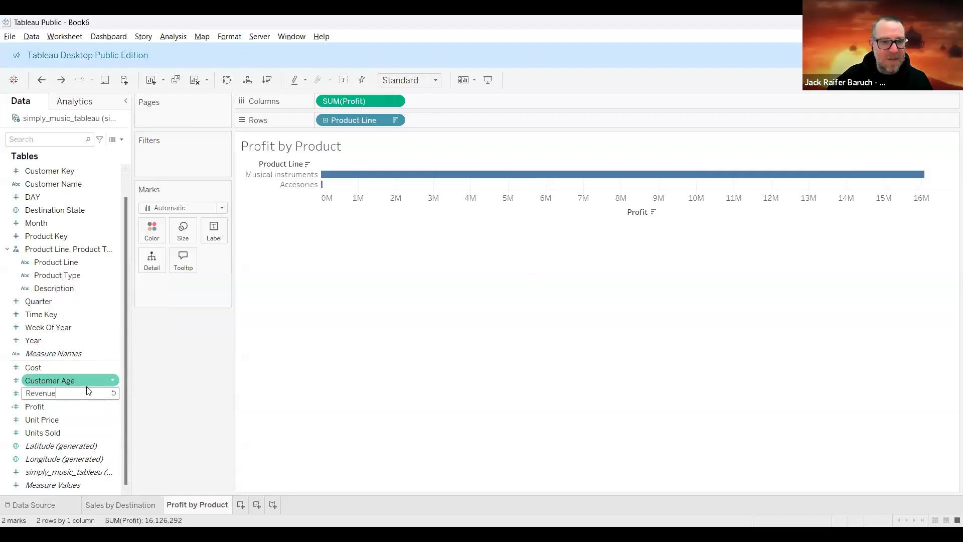
key("Return")
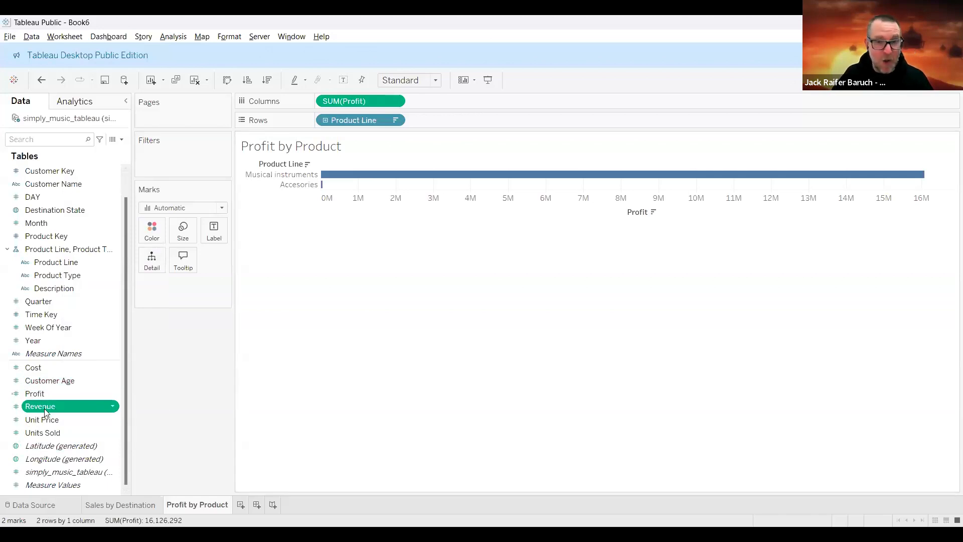
Try adding Profit to Columns a second time, and undo the addition
left_click(48, 370)
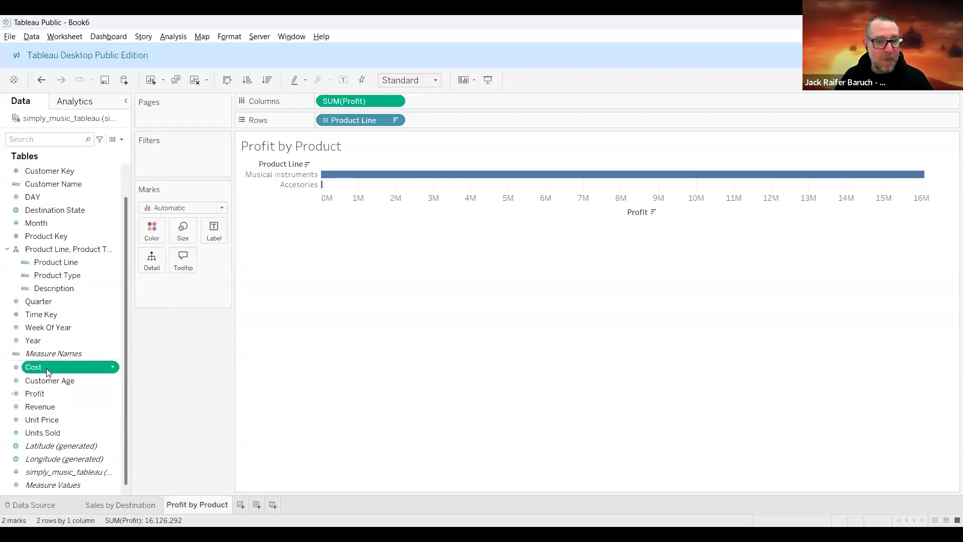
left_click(46, 393)
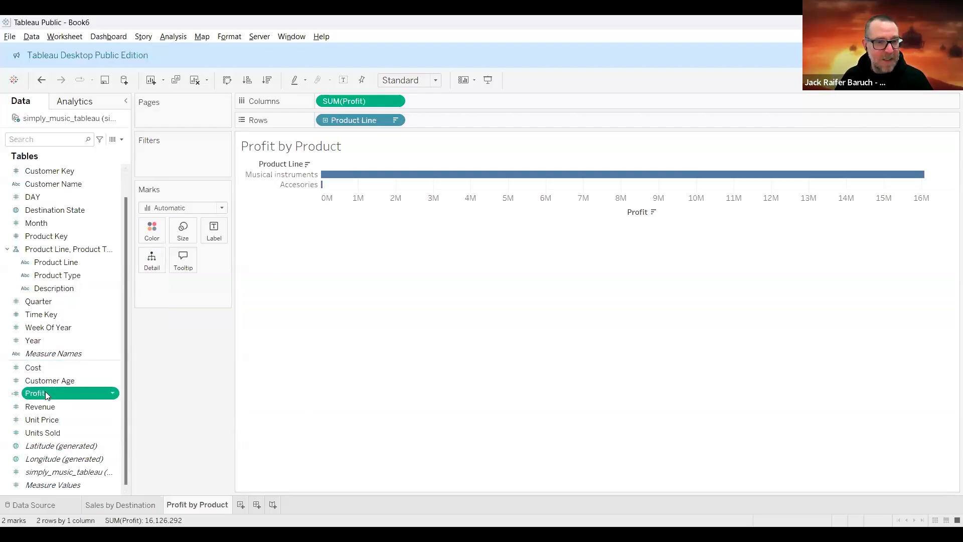
double_click(45, 392)
left_click(269, 415)
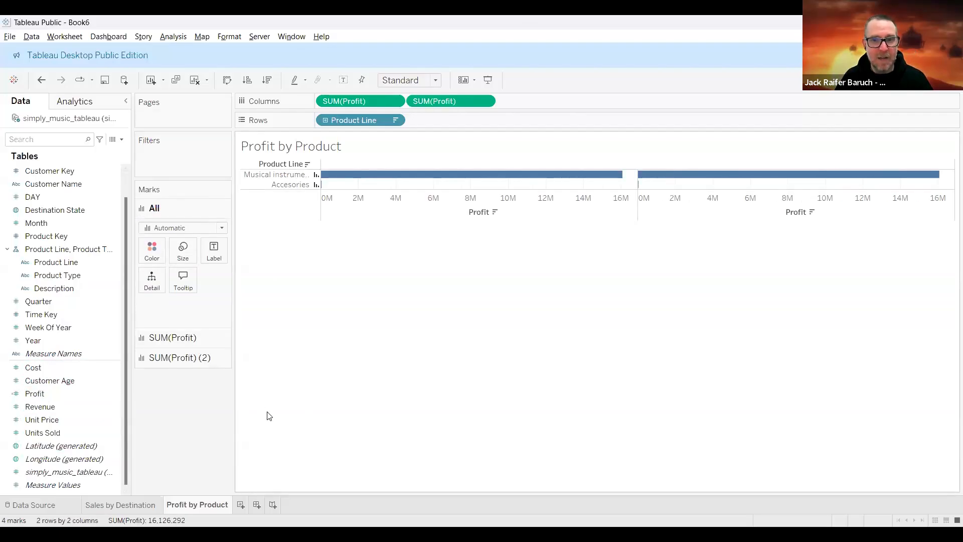
key("ctrl+z")
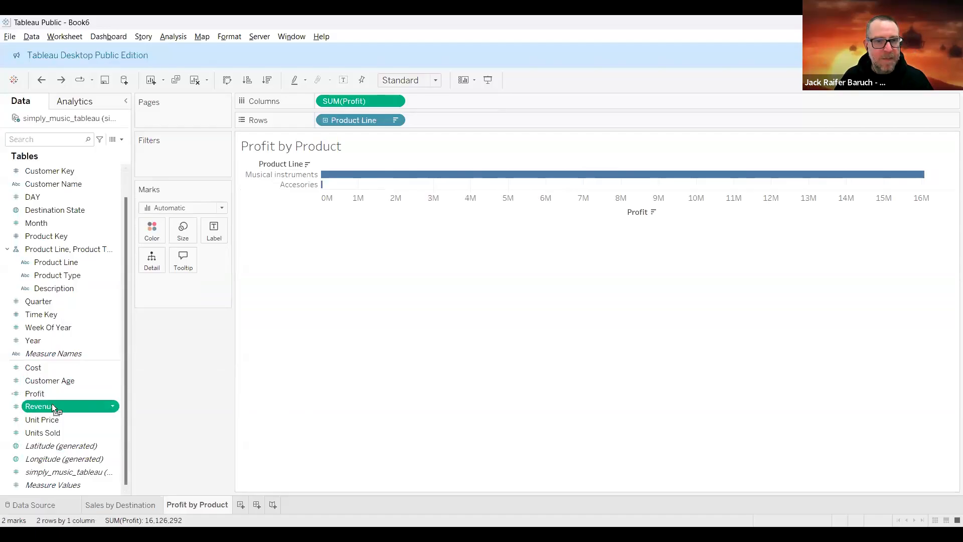
Try adding Revenue and an empty calculation to the marks as details, and remove both
left_click_drag(52, 406, 181, 295)
right_click(181, 295)
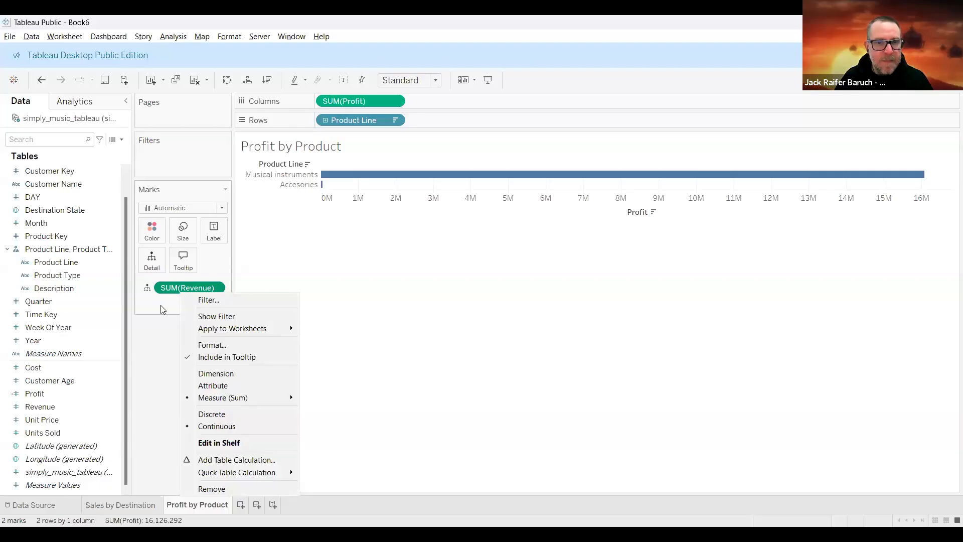
right_click(160, 305)
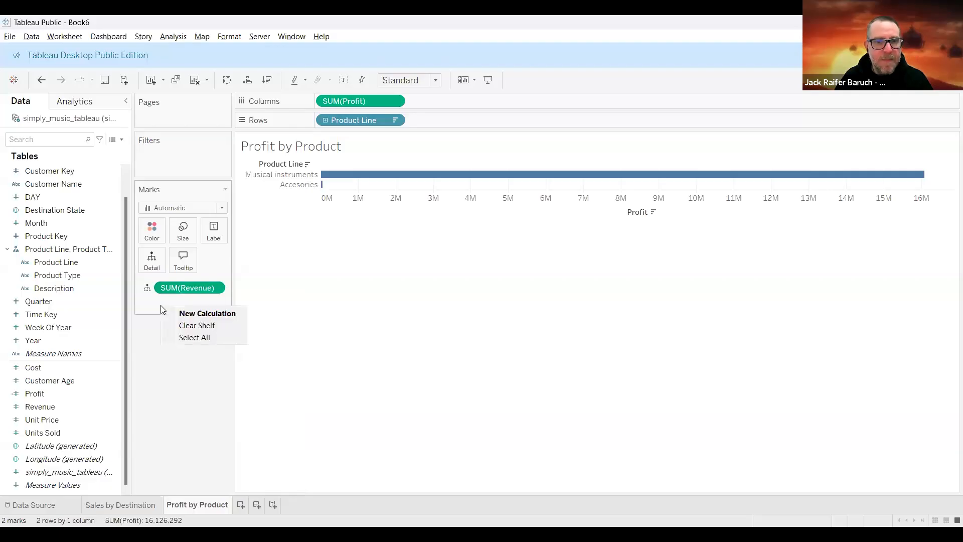
left_click(203, 316)
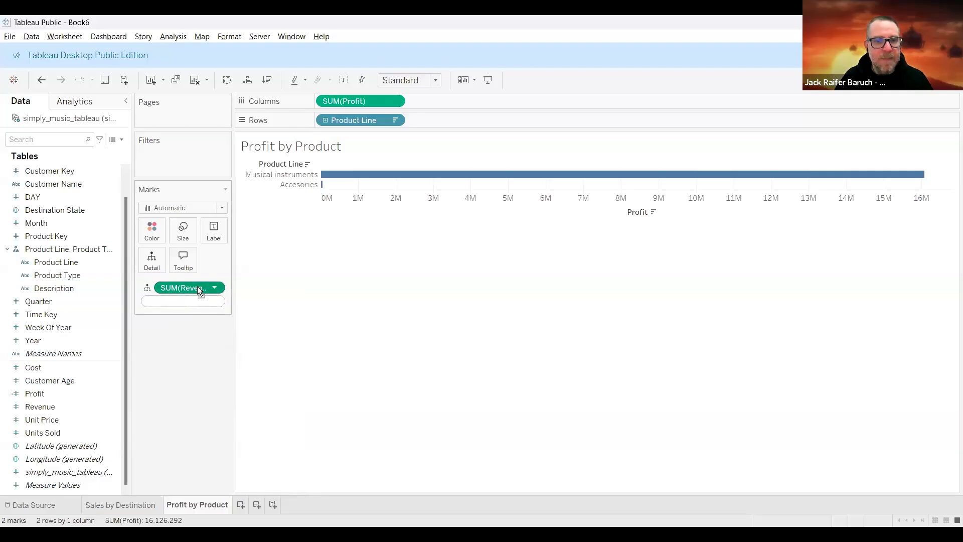
left_click_drag(197, 287, 126, 302)
key("BackSpace")
left_click(213, 345)
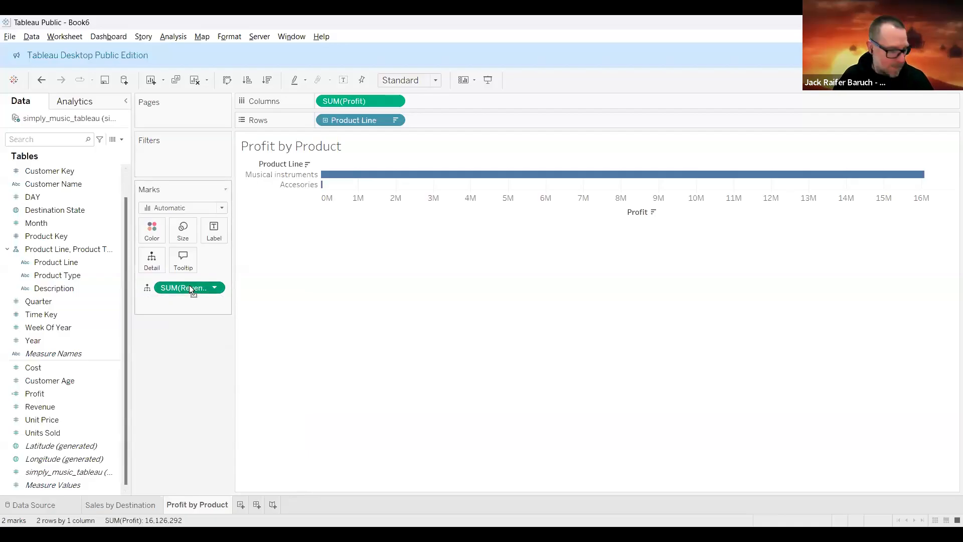
left_click_drag(188, 285, 194, 414)
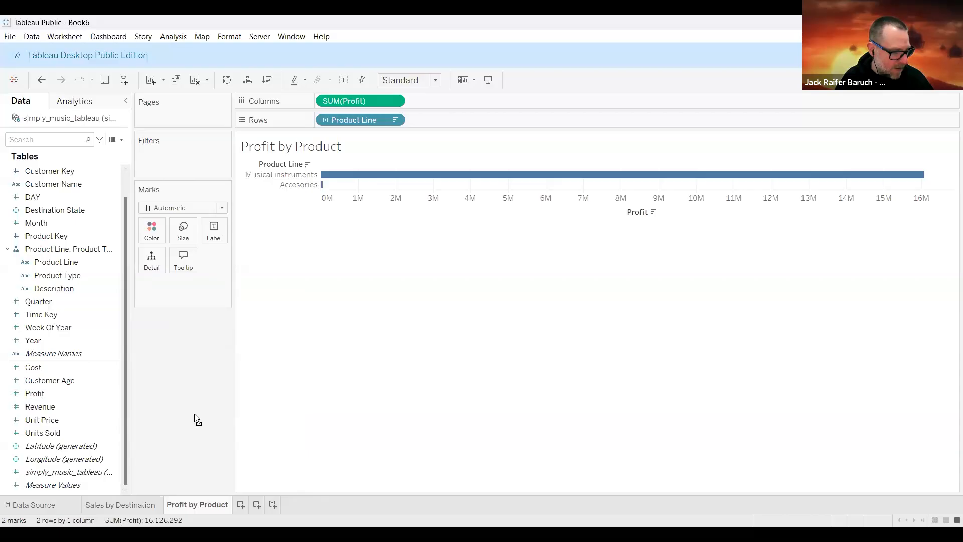
left_click(56, 395)
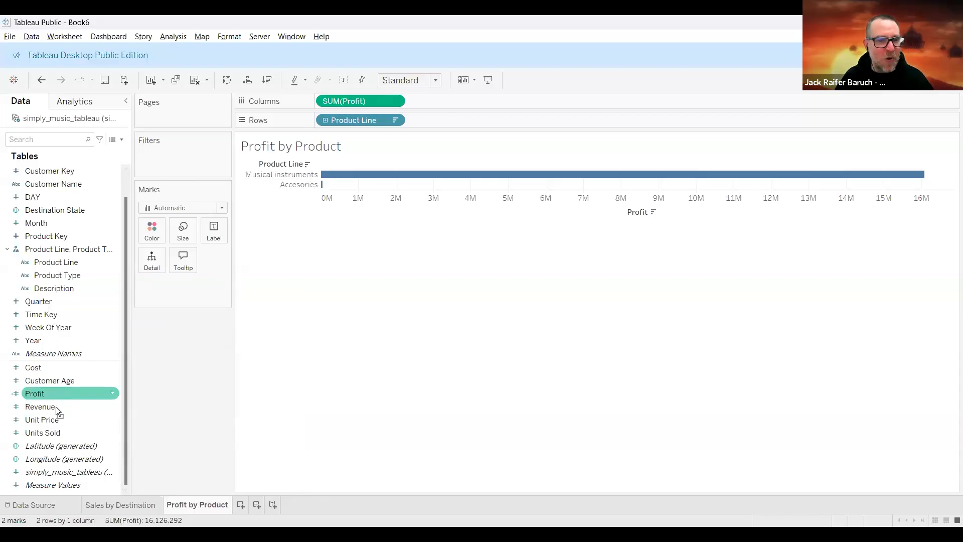
left_click(56, 406)
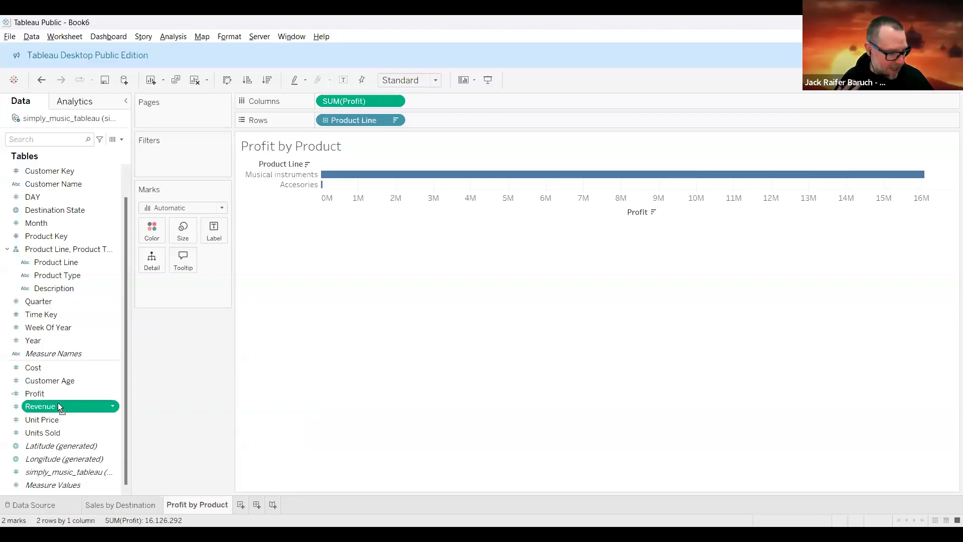
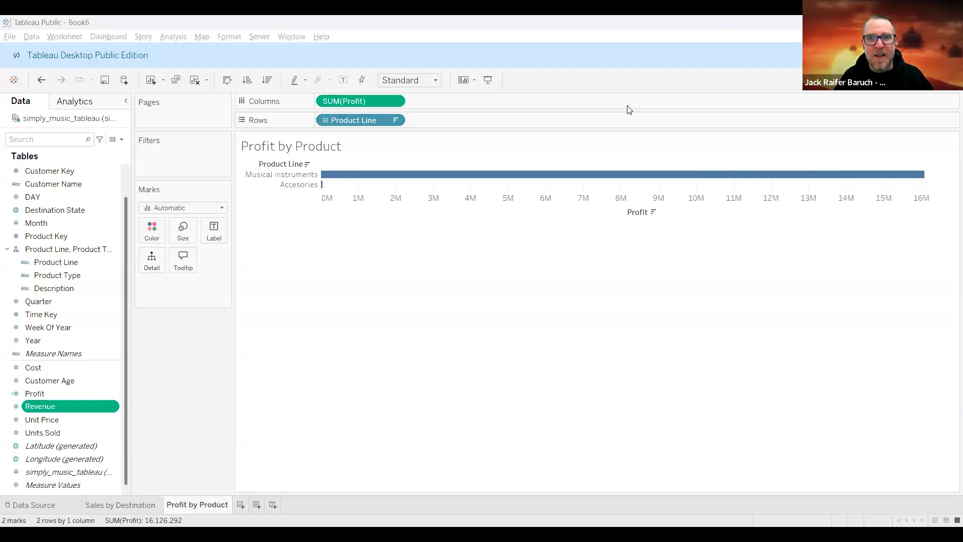
Switch to the Google Slides presentation and advance to the "The Most - Dynamic Column Chart" exercise slide
key("alt+Tab")
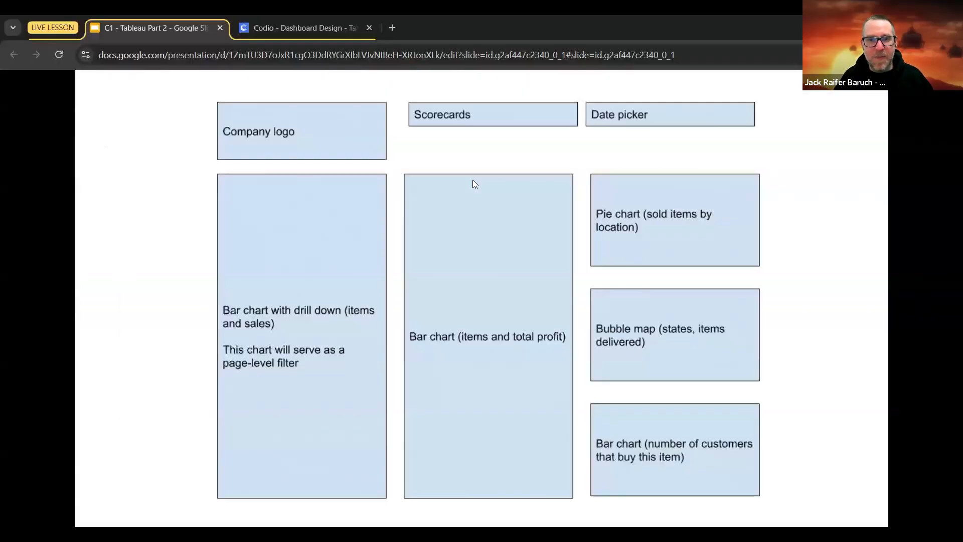
left_click(809, 409)
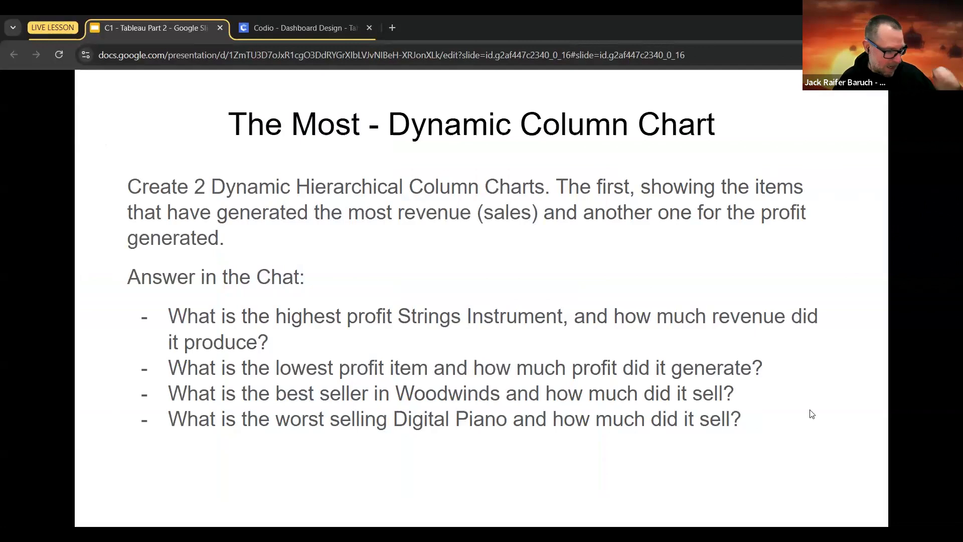
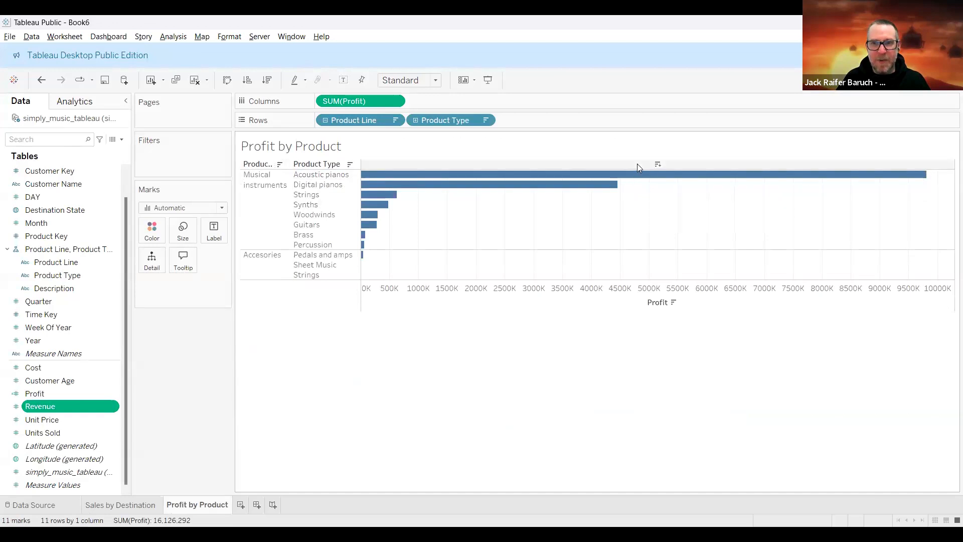
Cycle the profit sorting of the product types through ascending order, and clear the Product Type sort
left_click(655, 164)
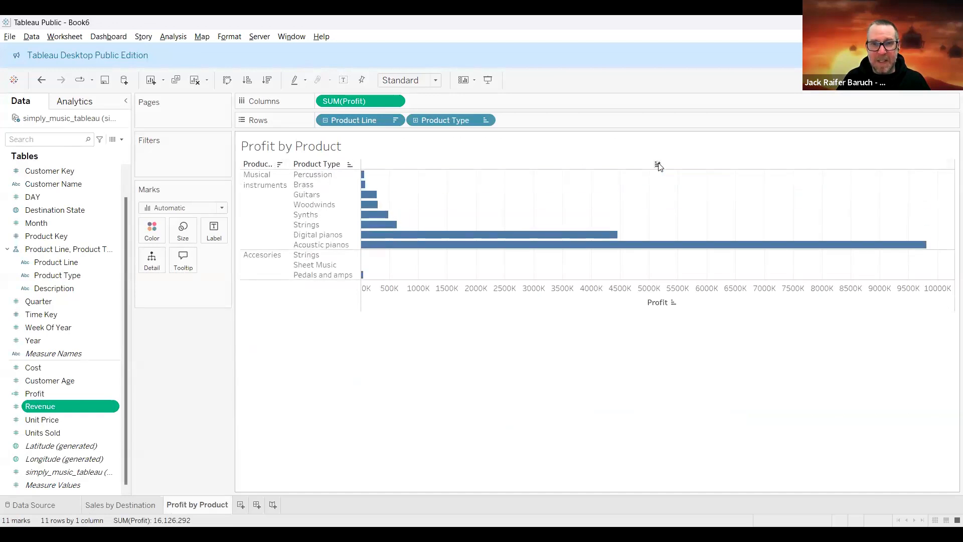
left_click(658, 165)
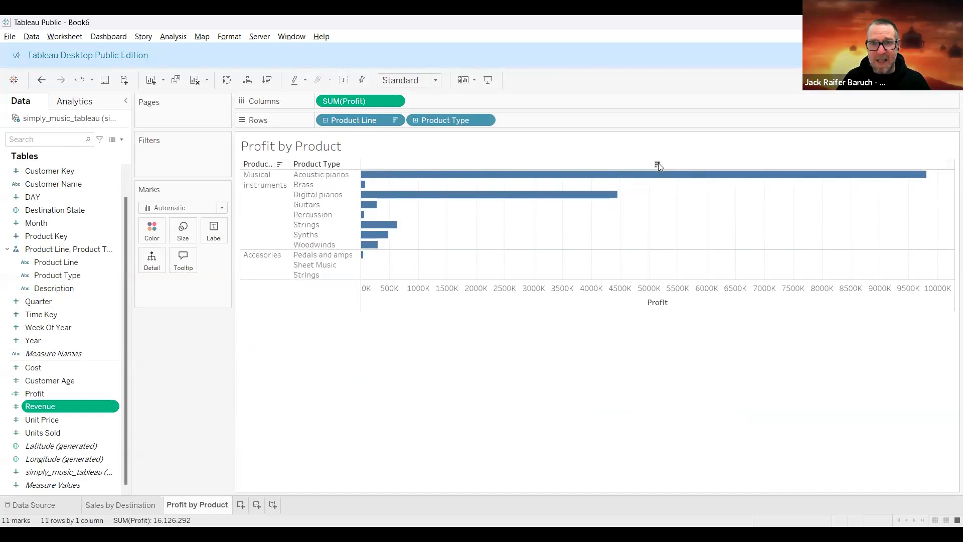
left_click(657, 165)
left_click(658, 165)
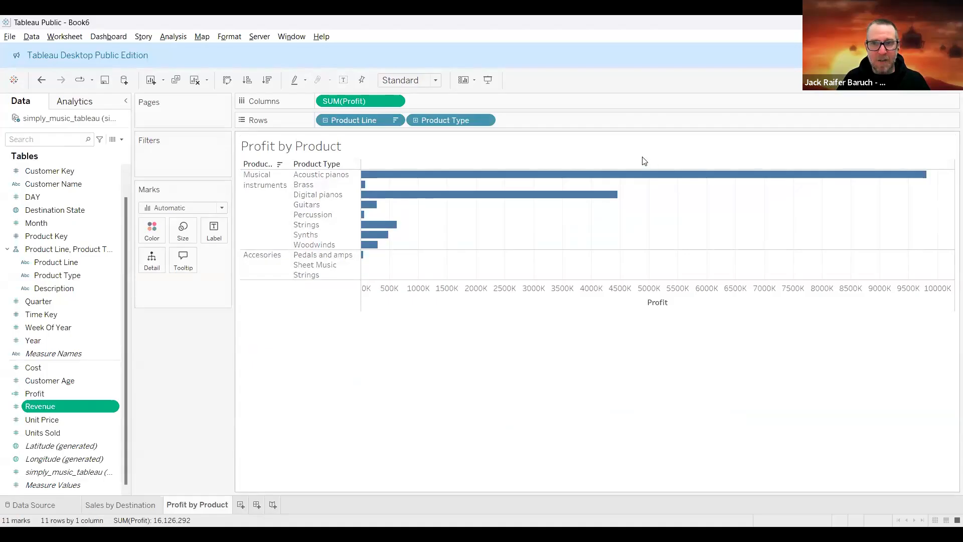
Sort the product descriptions by descending profit and collapse the hierarchy back to Product Line
left_click(333, 164)
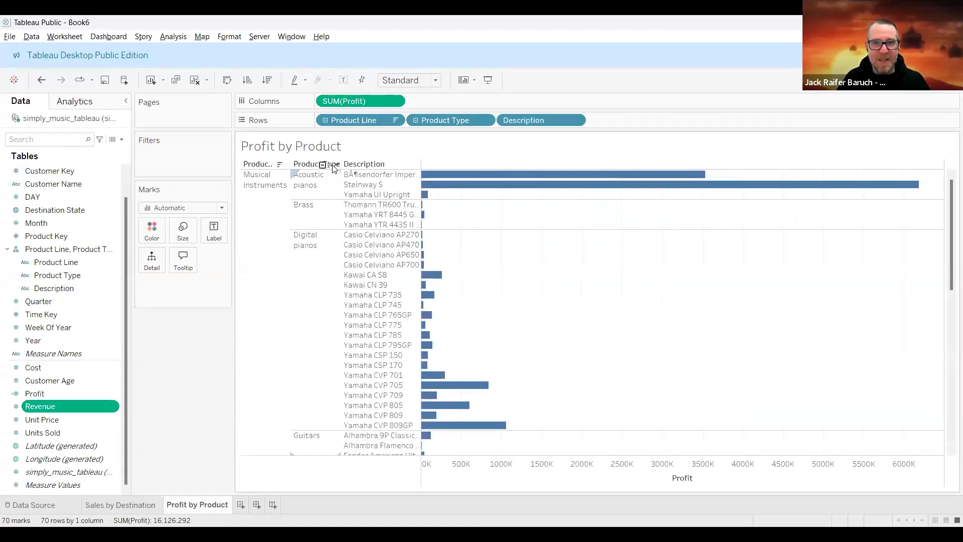
left_click(681, 164)
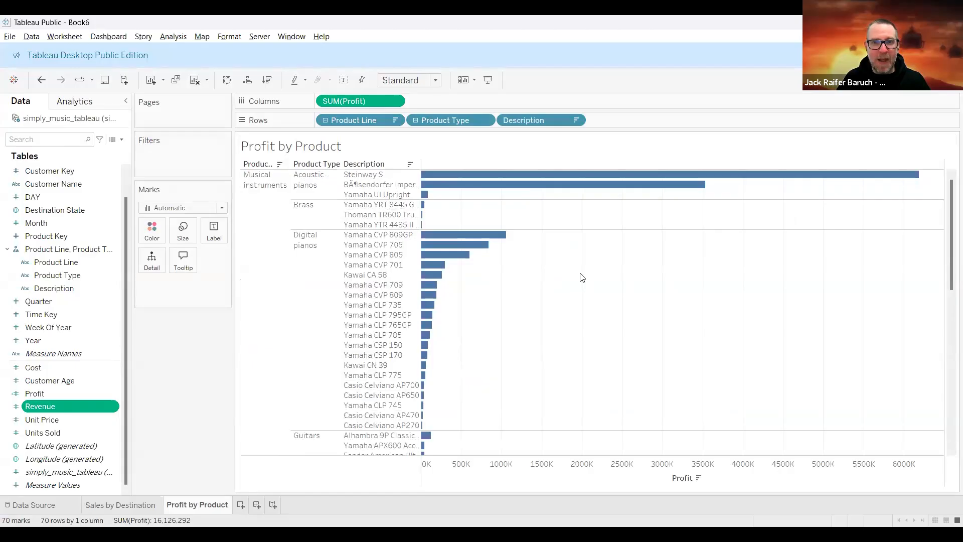
left_click(322, 165)
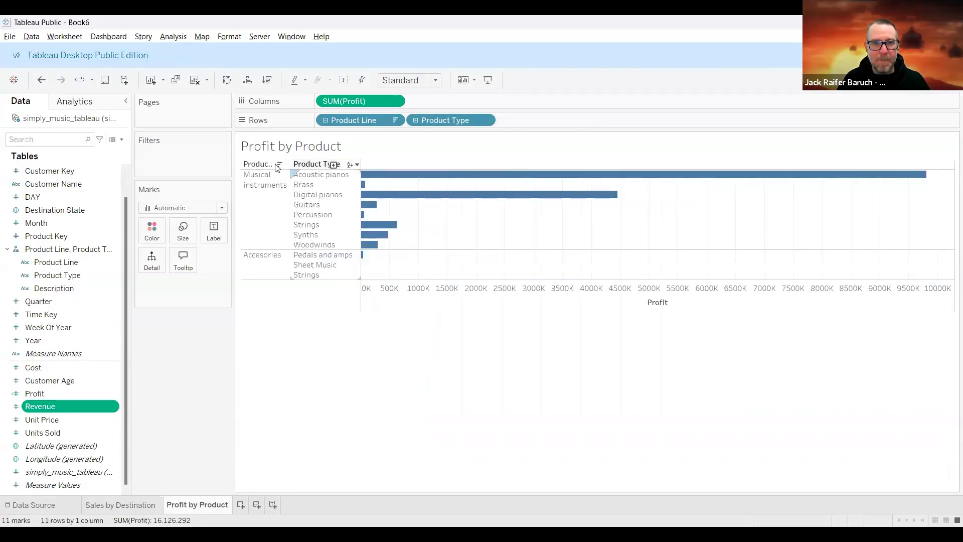
left_click(274, 165)
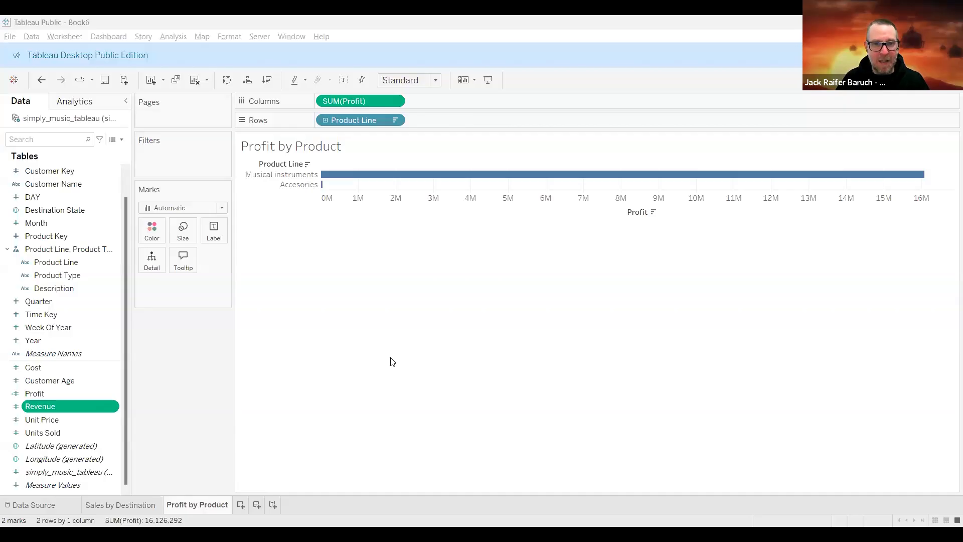
Expand the Profit by Product hierarchy through Product Type down to Description
left_click(299, 159)
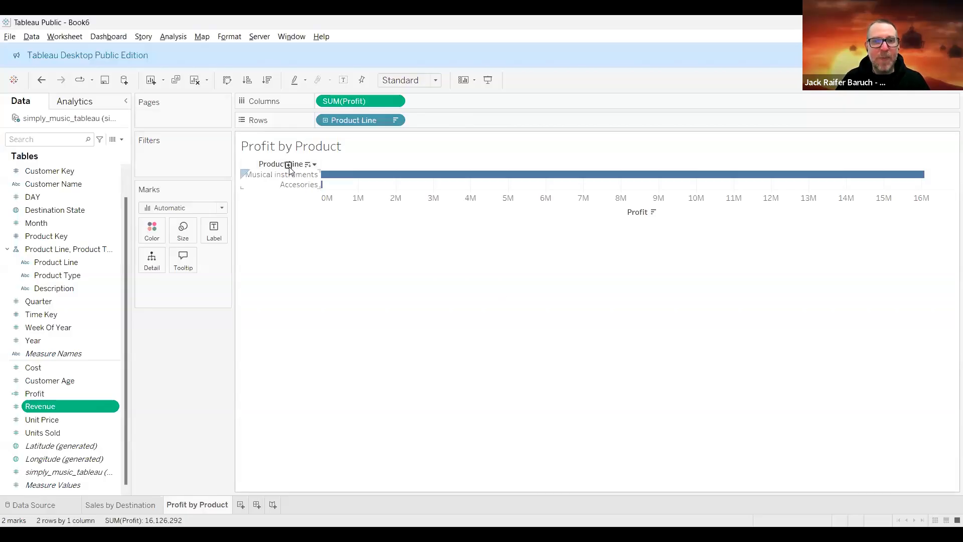
left_click(288, 165)
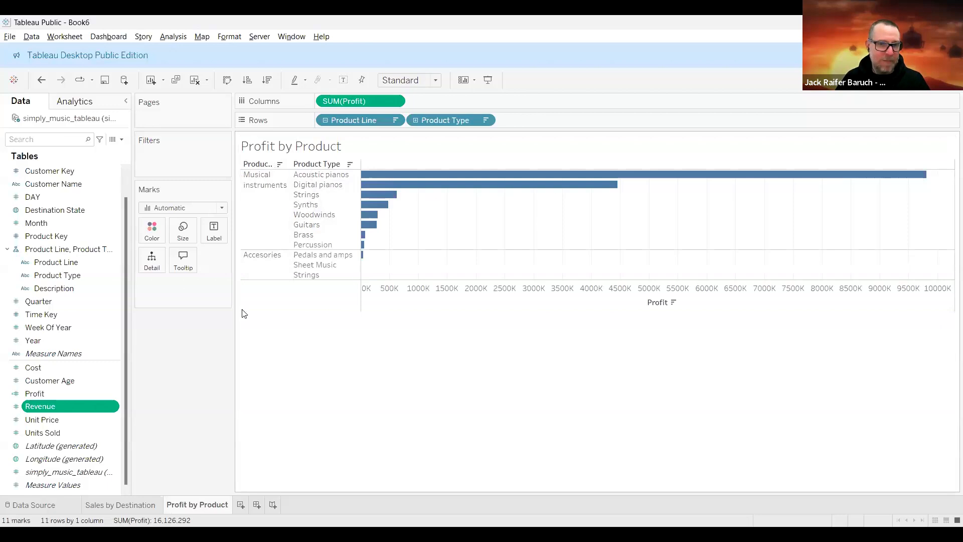
left_click(333, 164)
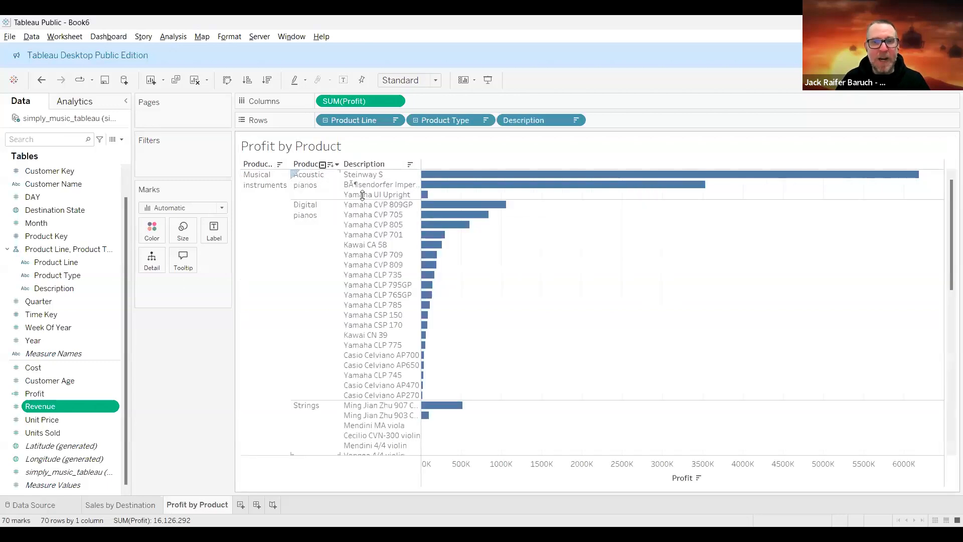
Examine the profit of the Ming Jian Zhu 907 Cello within the Strings product type
scroll(401, 279, "down", 3)
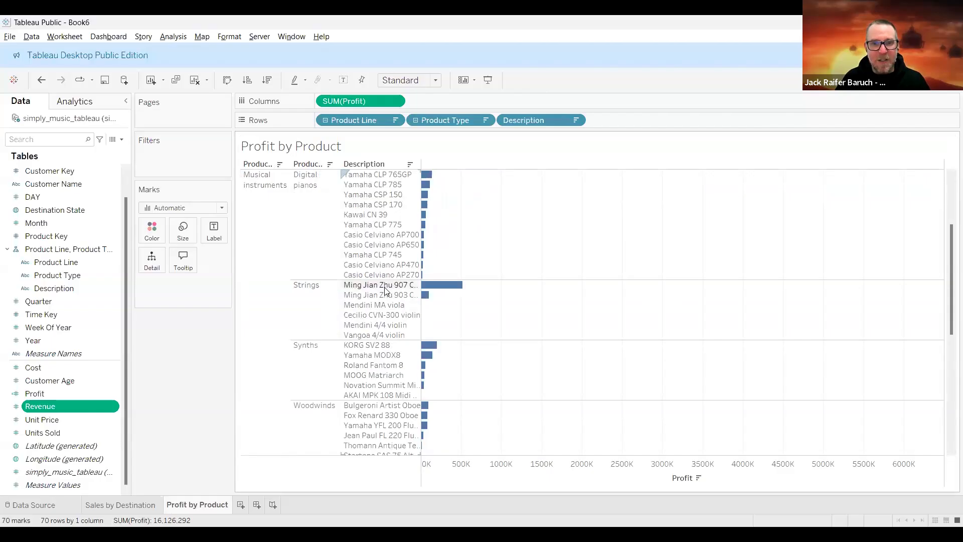
left_click(384, 286)
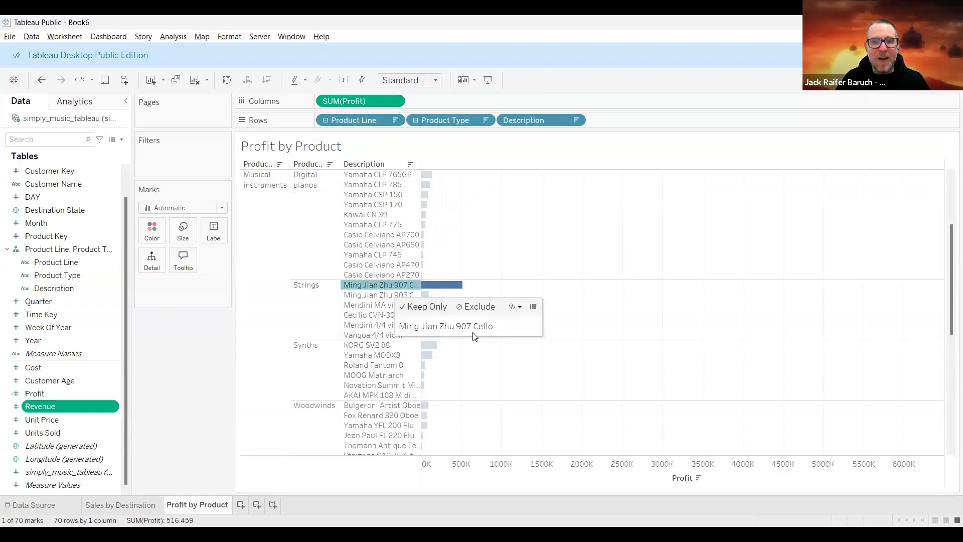
mouse_move(442, 289)
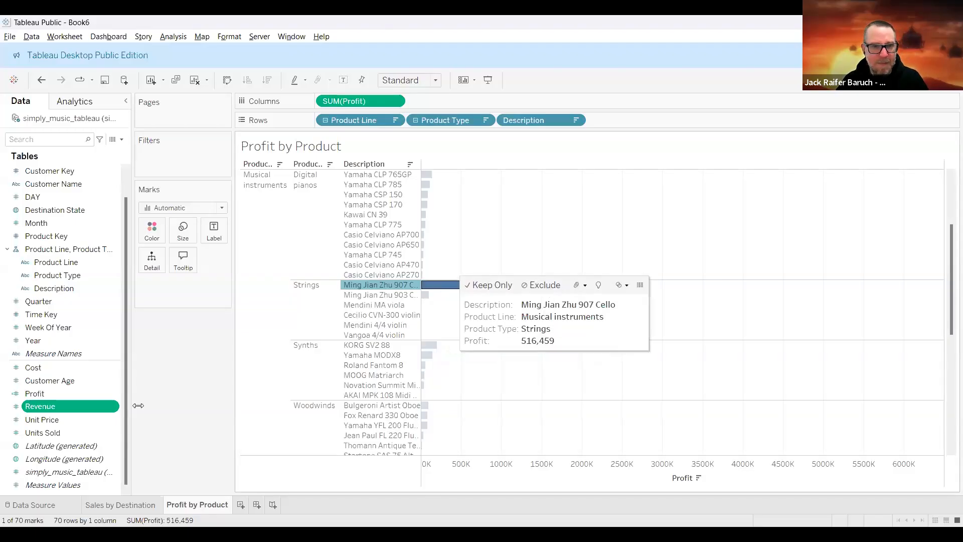
left_click(41, 393)
mouse_move(435, 345)
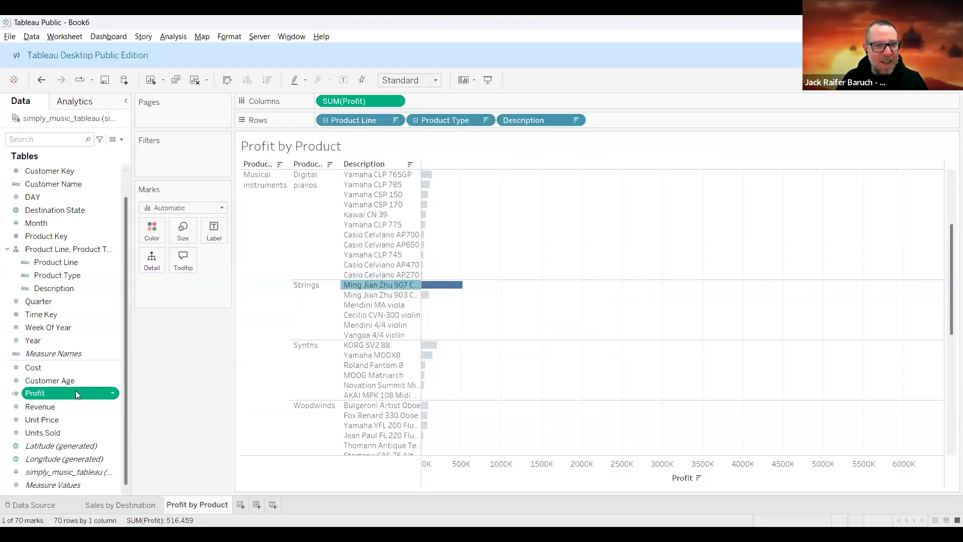
Create a new worksheet and name it "Revenue by Product"
left_click(240, 505)
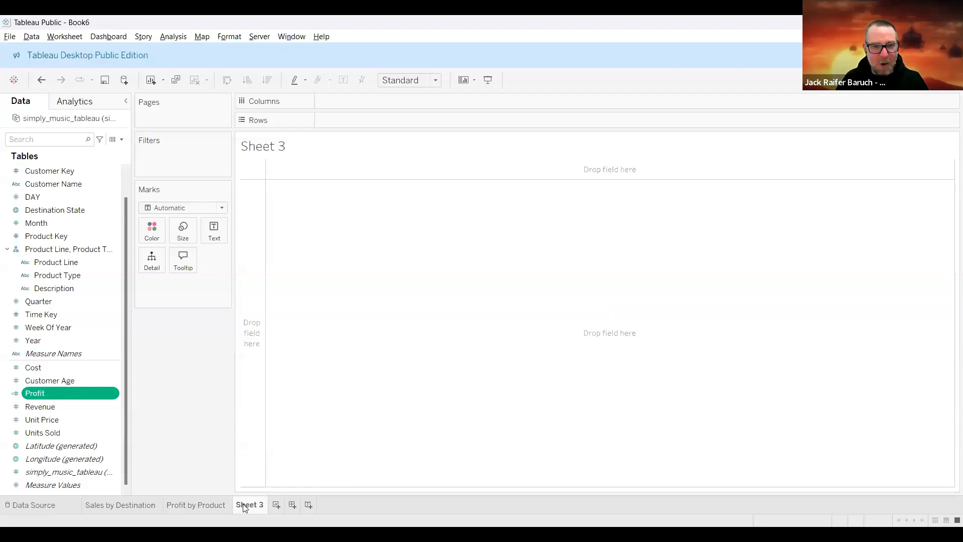
right_click(247, 506)
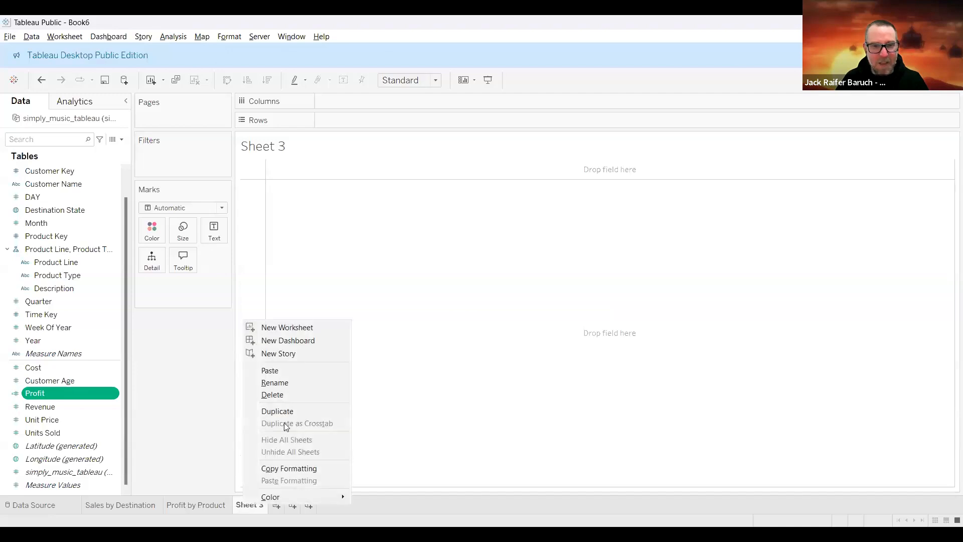
left_click(288, 382)
type("Reve")
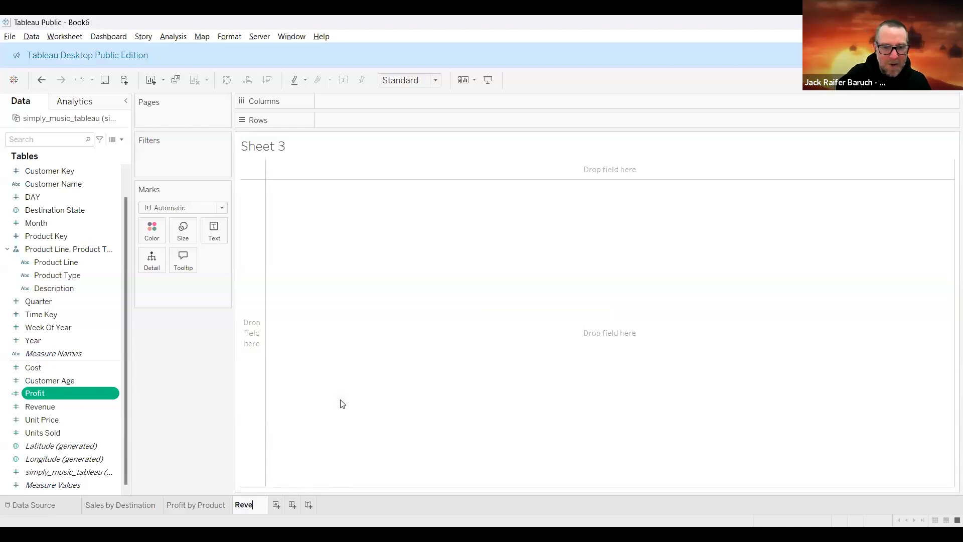
type("nue by Product")
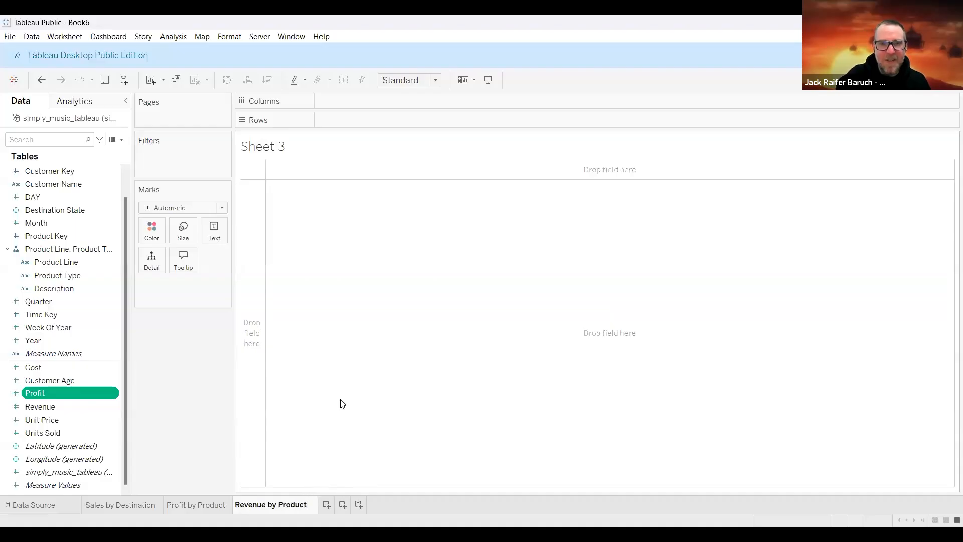
key("Return")
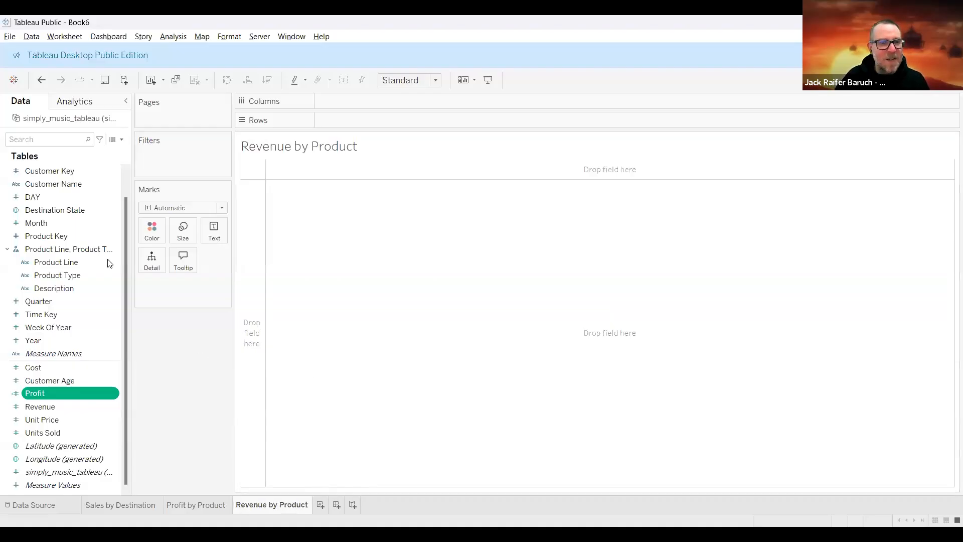
Place the Product Line hierarchy on Rows and Revenue on Columns
left_click(69, 248)
left_click_drag(368, 125, 368, 126)
left_click(47, 407)
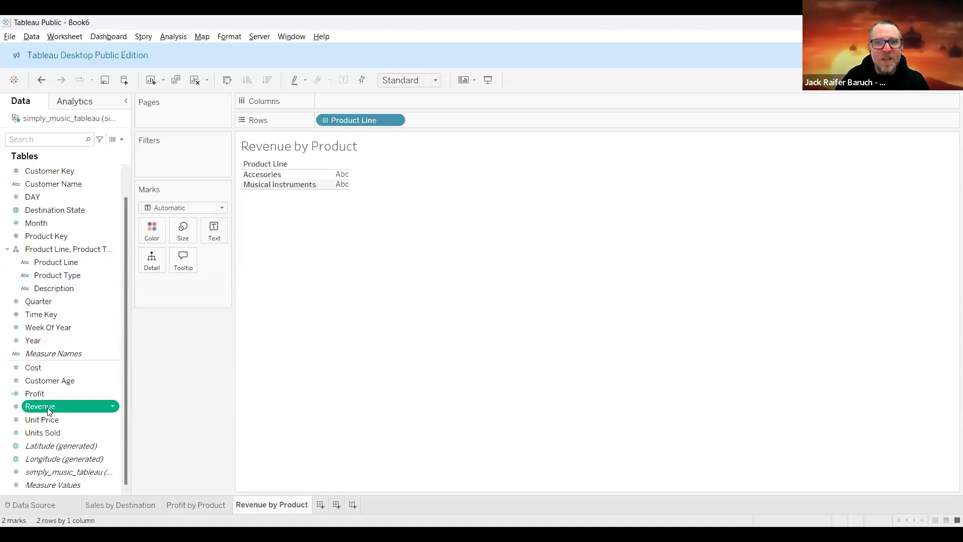
left_click_drag(47, 407, 360, 103)
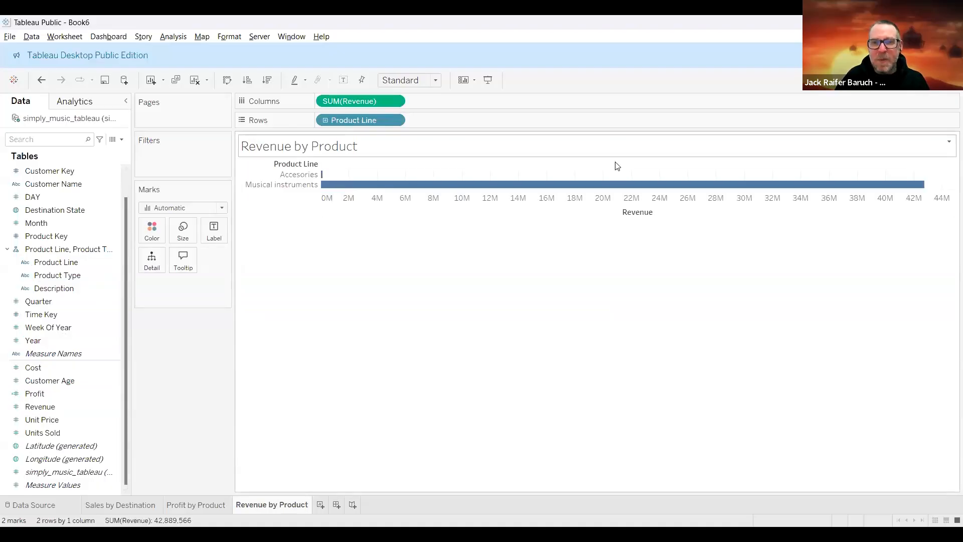
Sort the revenue bars in descending order and expand the hierarchy down to Description
left_click(636, 165)
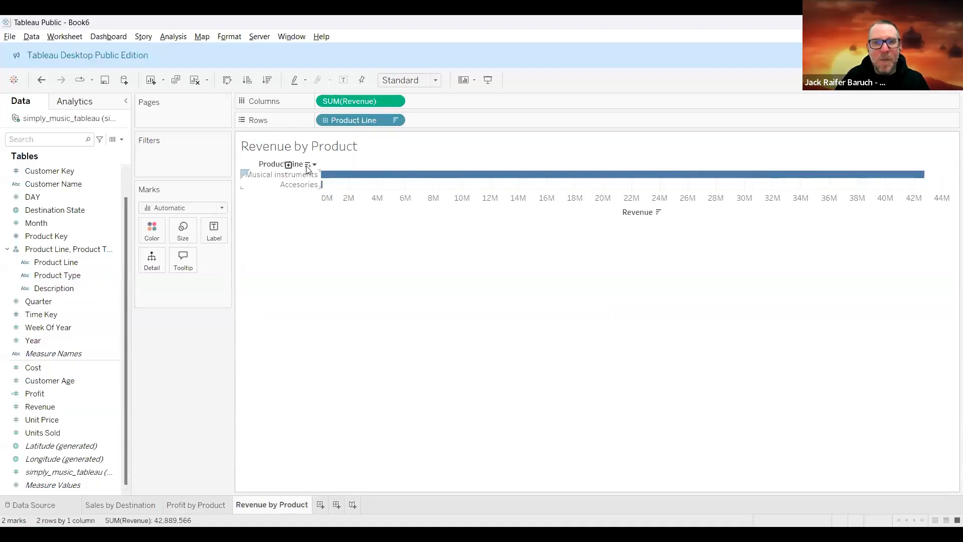
left_click(289, 165)
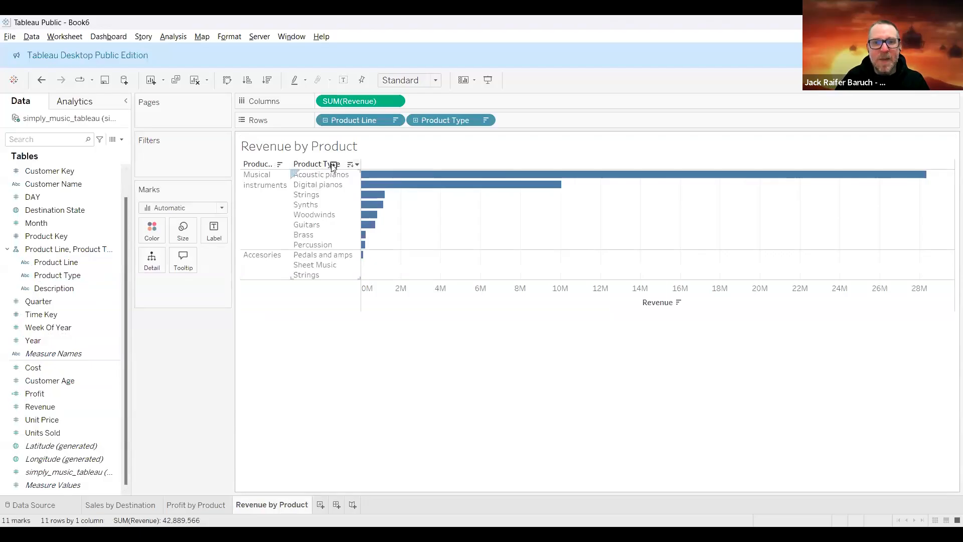
left_click(334, 165)
Compare the Ming Jian Zhu 907 Cello's revenue with its profit across the Revenue by Product and Profit by Product sheets
scroll(427, 382, "down", 2)
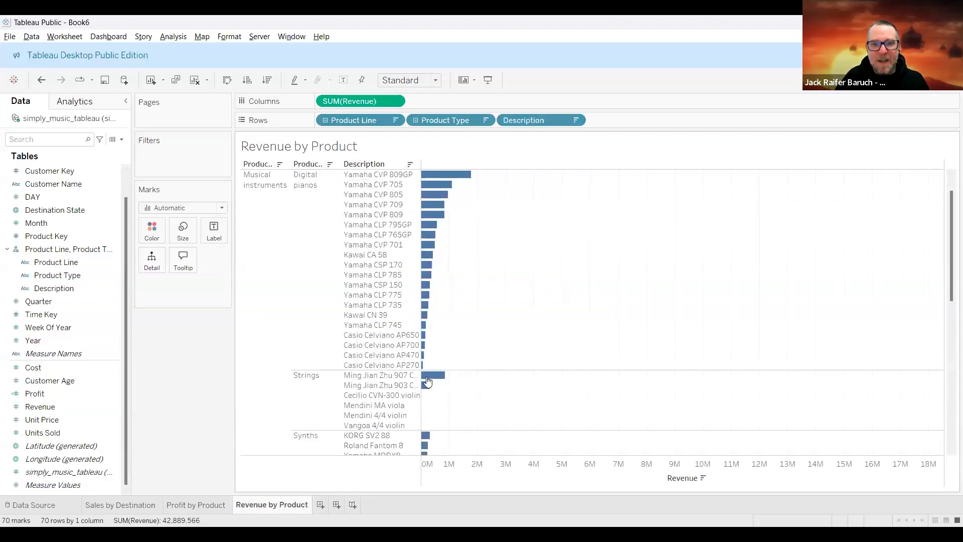
mouse_move(435, 380)
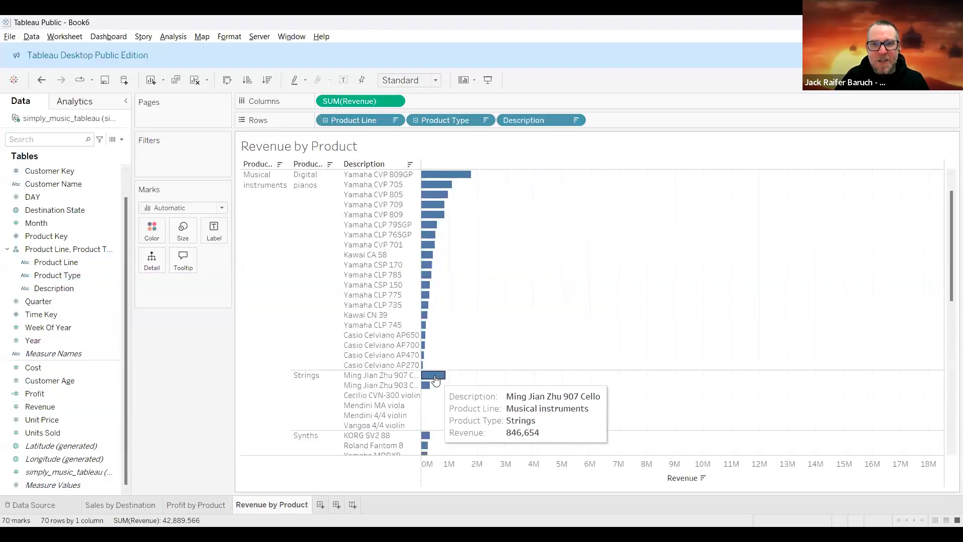
left_click(204, 506)
mouse_move(442, 290)
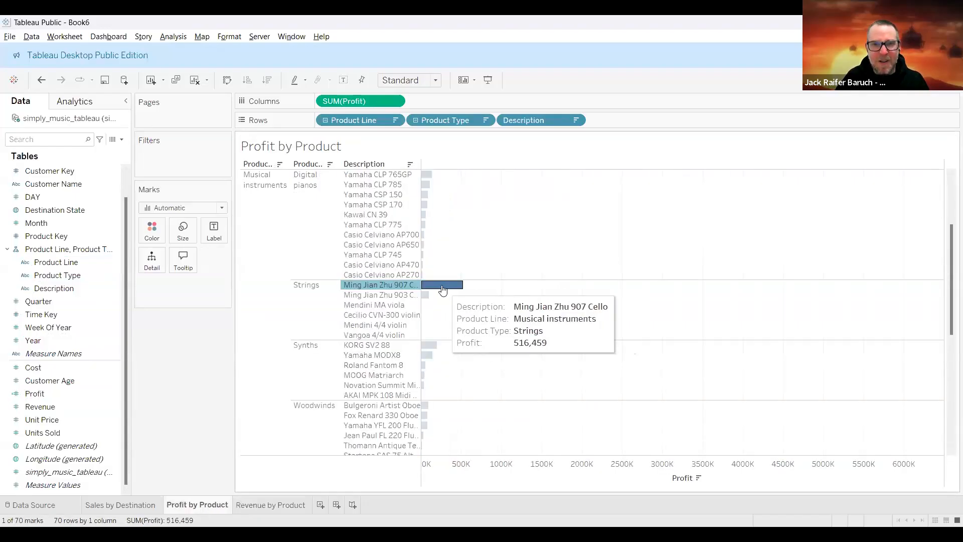
left_click(260, 502)
left_click(208, 504)
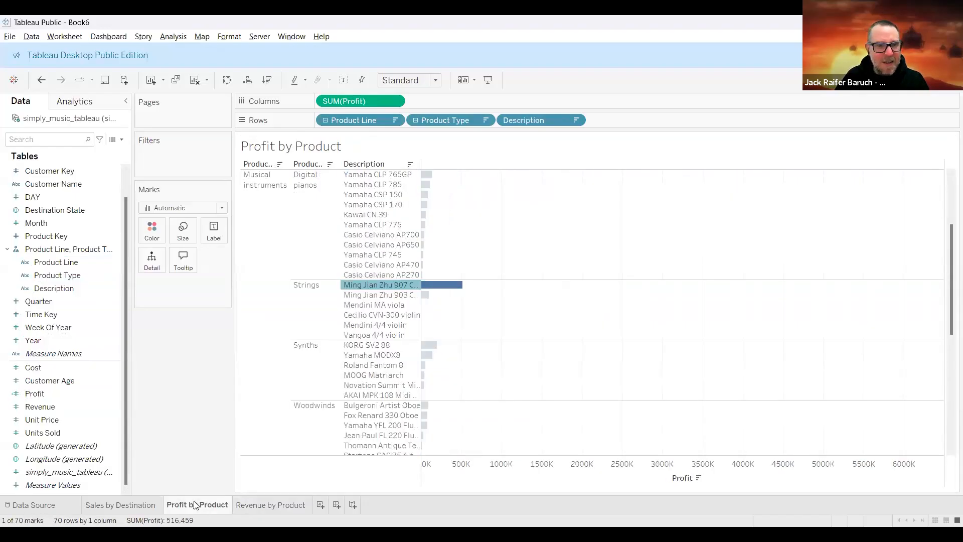
Review the description and formula of the Profit calculated field
right_click(44, 395)
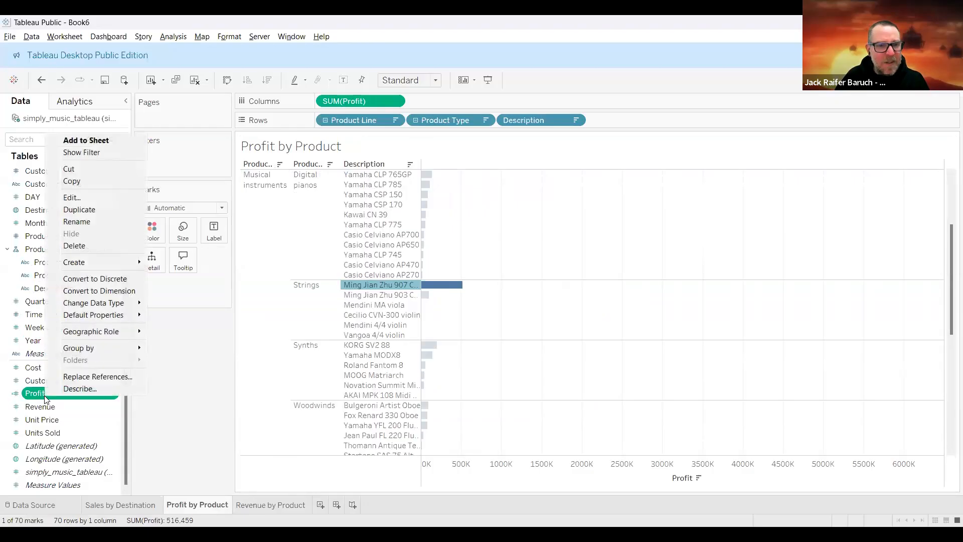
left_click(209, 414)
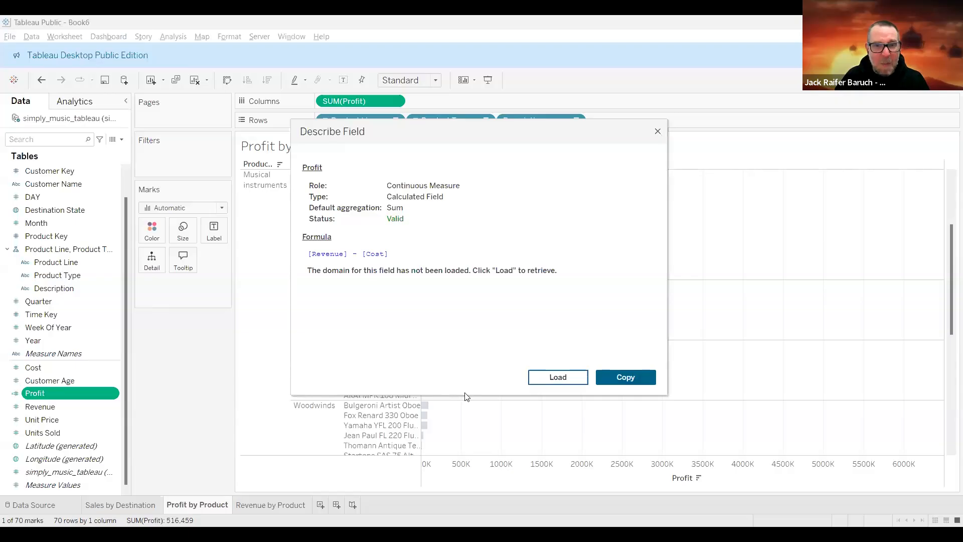
key("Escape")
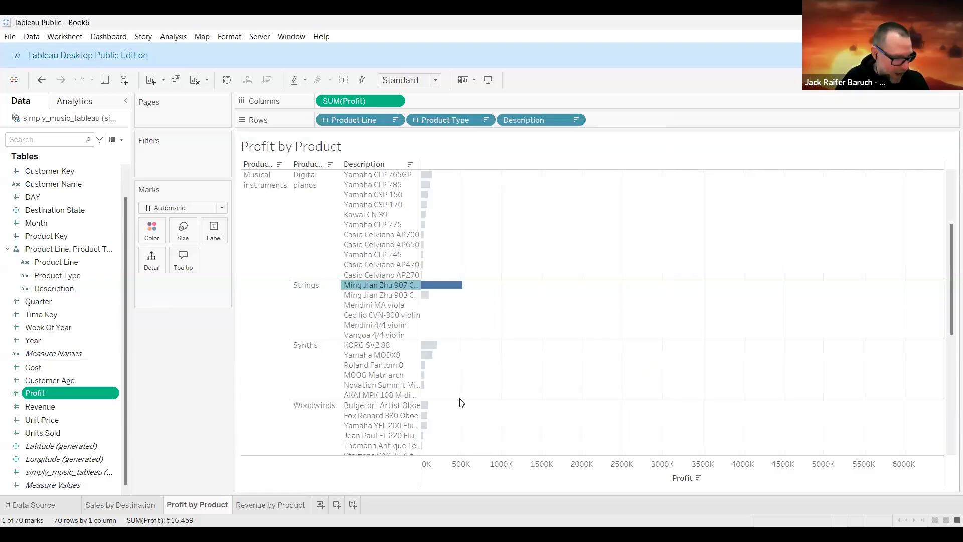
mouse_move(443, 293)
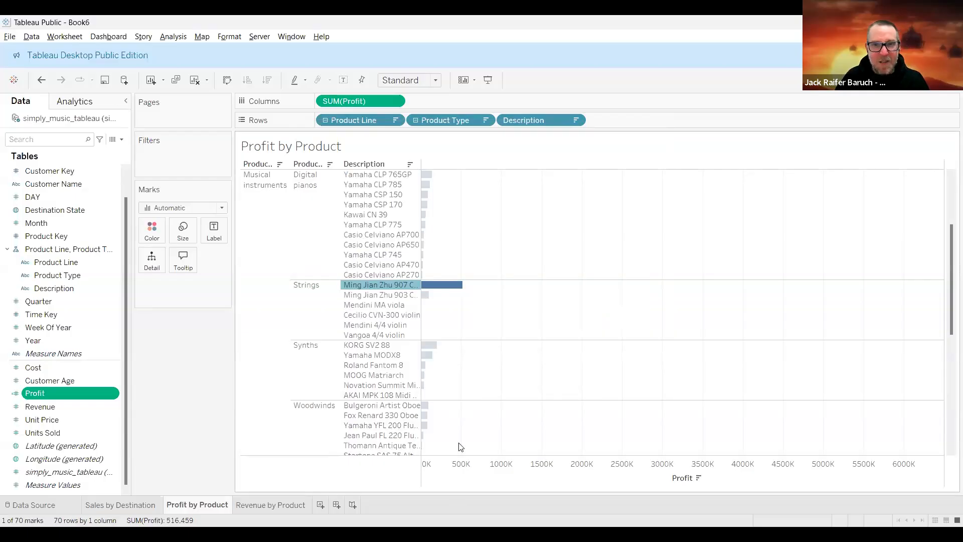
Create another worksheet after Revenue by Product and name it "Cost by Product"
left_click(277, 504)
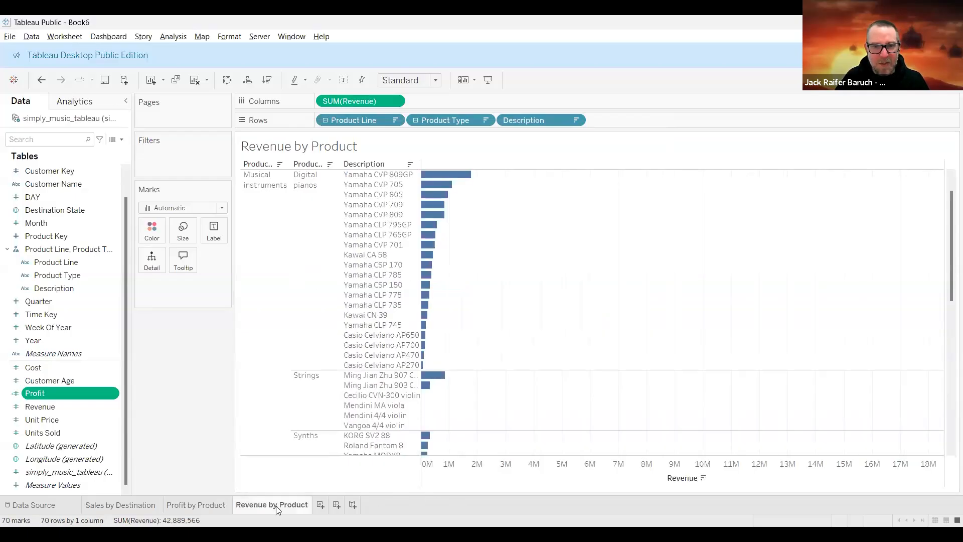
left_click(320, 503)
right_click(330, 504)
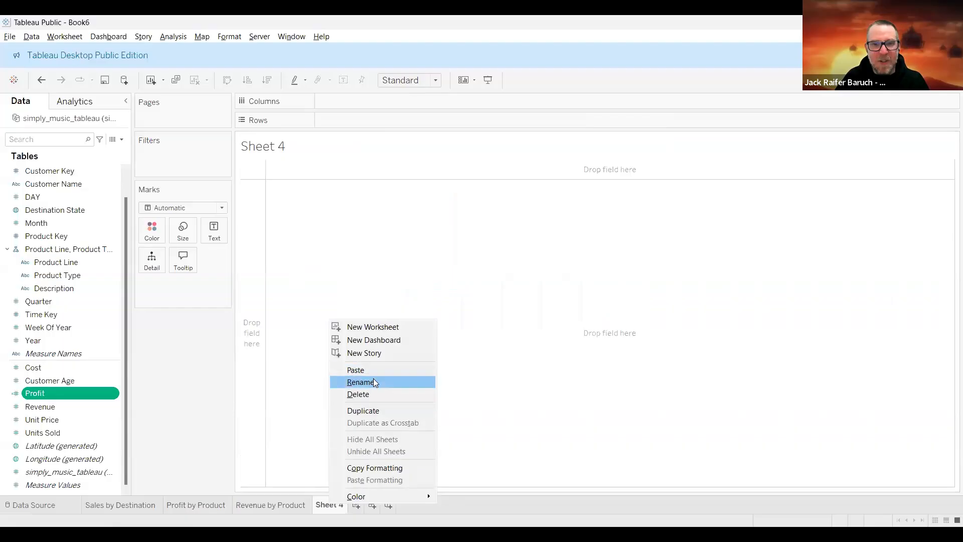
left_click(378, 382)
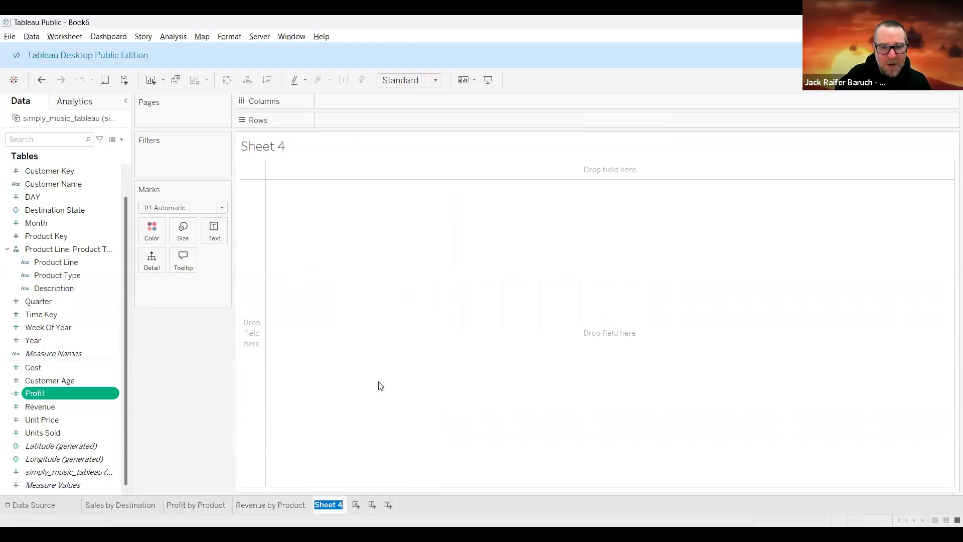
type("Cost")
type(" per Pr")
key("BackSpace")
key("BackSpace")
key("BackSpace")
key("BackSpace")
key("BackSpace")
key("BackSpace")
type("by Prod")
key("Return")
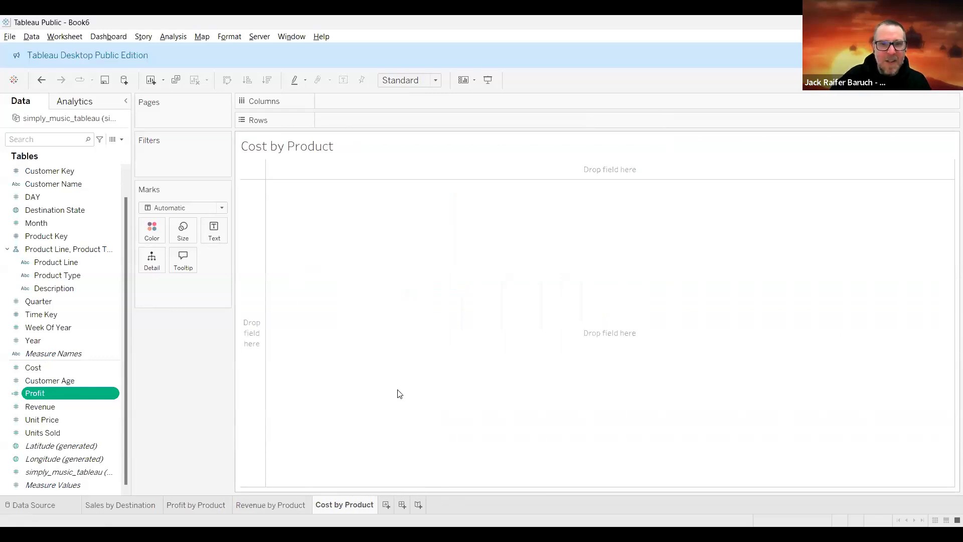
Build a bar chart of Cost by the Product Line hierarchy, sorted in descending order and expanded down to Description
left_click(77, 249)
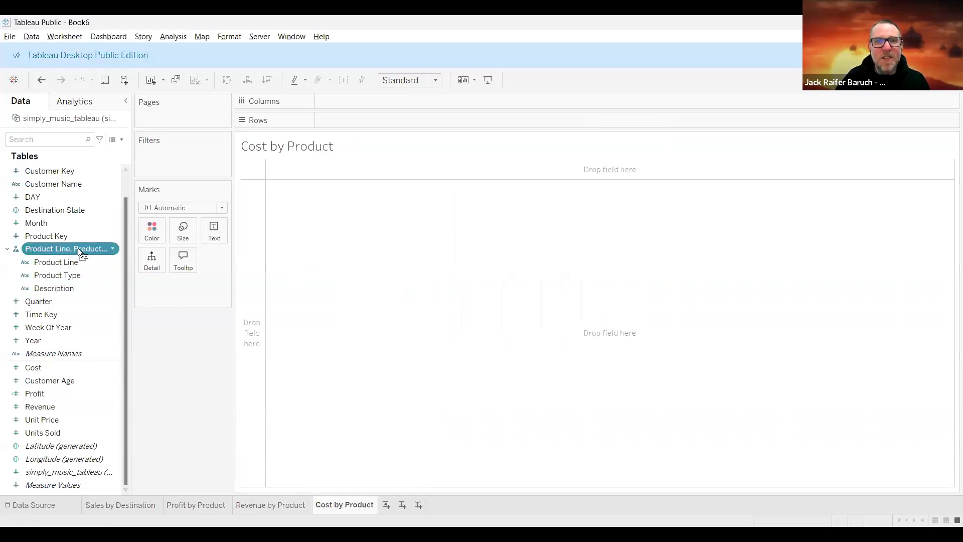
left_click_drag(392, 121, 334, 159)
left_click(57, 368)
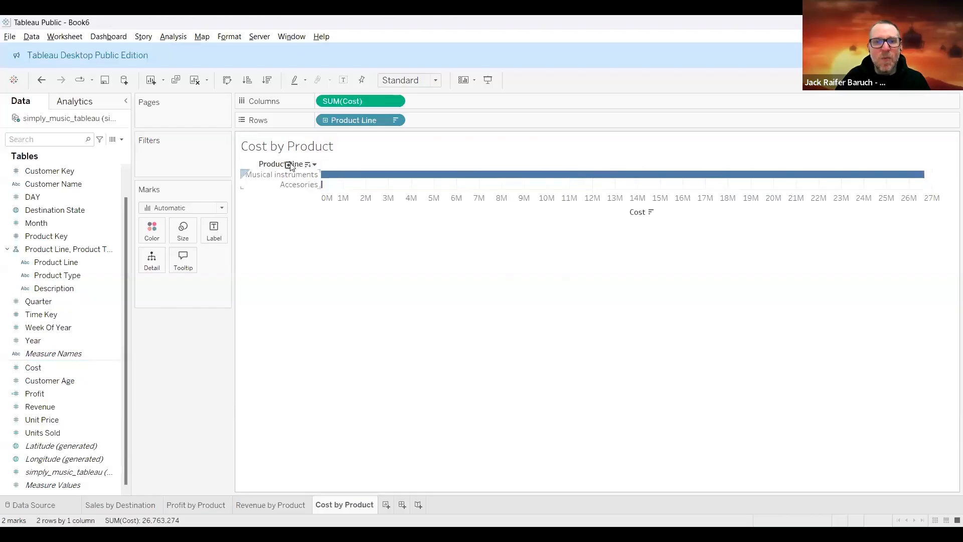
left_click(313, 169)
left_click(334, 165)
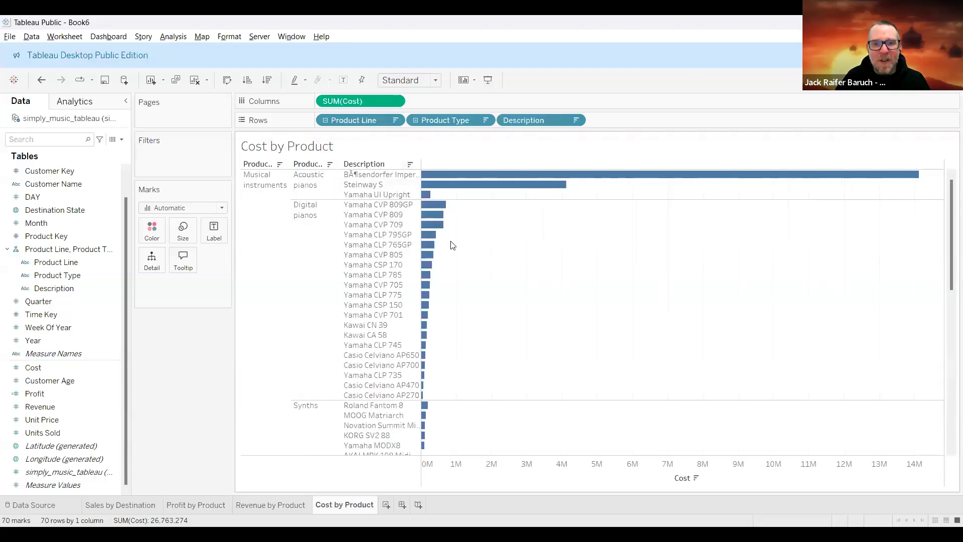
Compare the Ming Jian Zhu 907 Cello's cost, revenue and profit across the Cost, Revenue and Profit by Product sheets
scroll(456, 324, "down", 2)
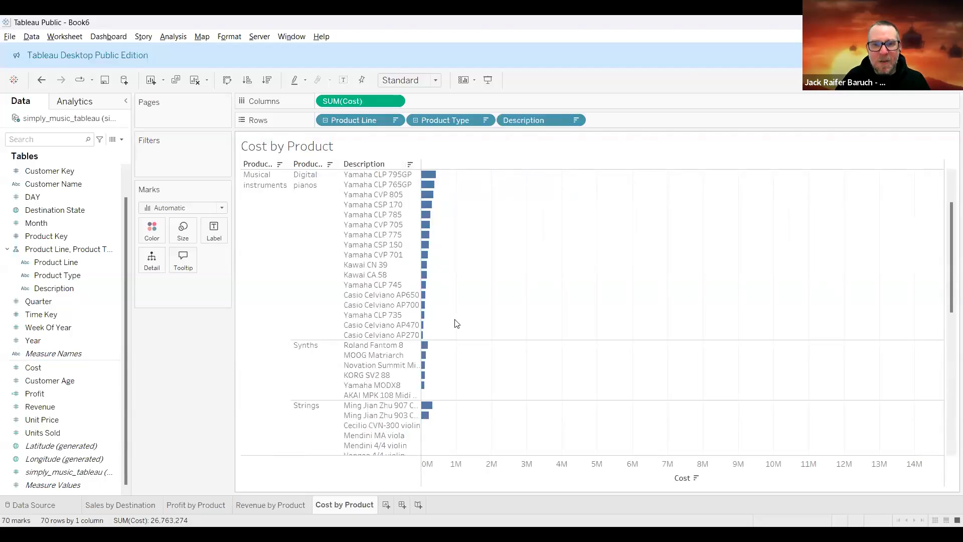
scroll(457, 323, "down", 2)
mouse_move(428, 351)
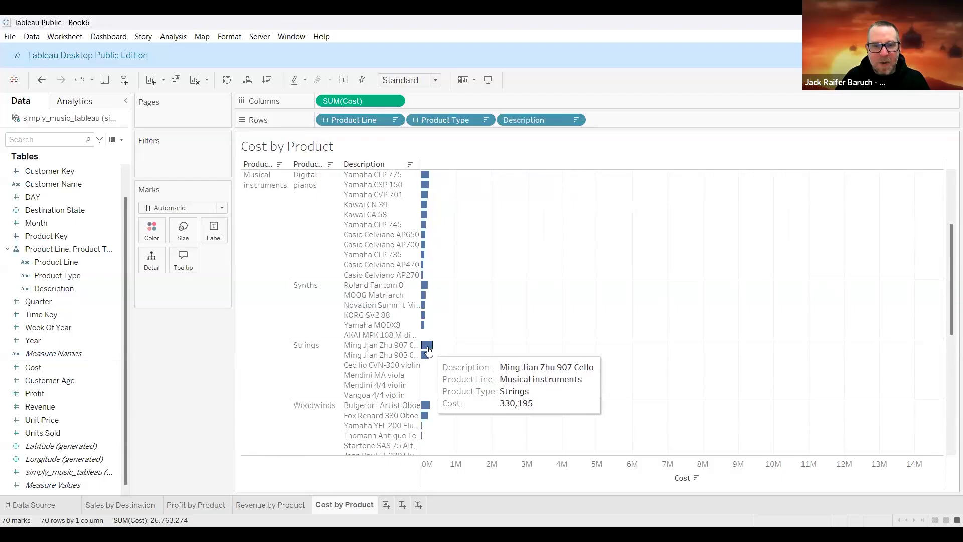
left_click(291, 505)
mouse_move(438, 381)
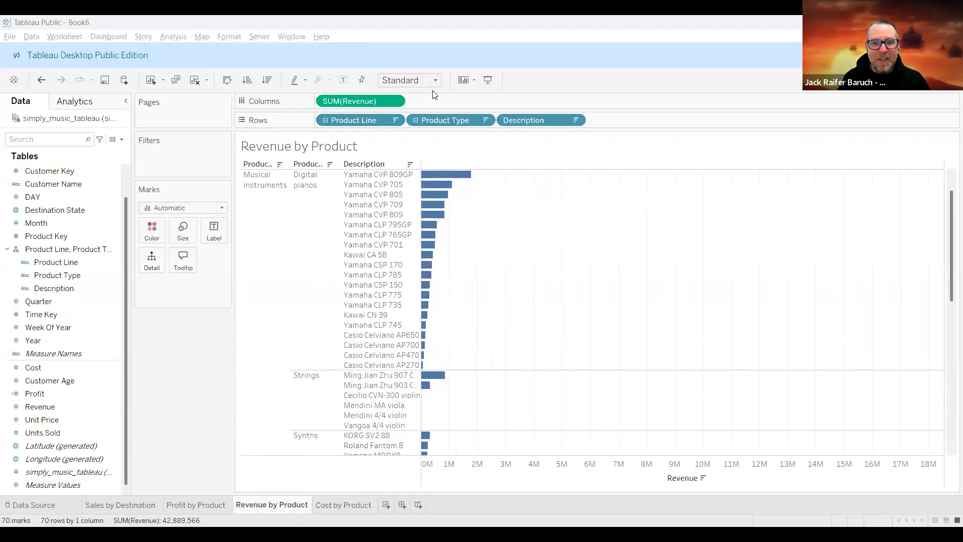
left_click(344, 505)
mouse_move(433, 348)
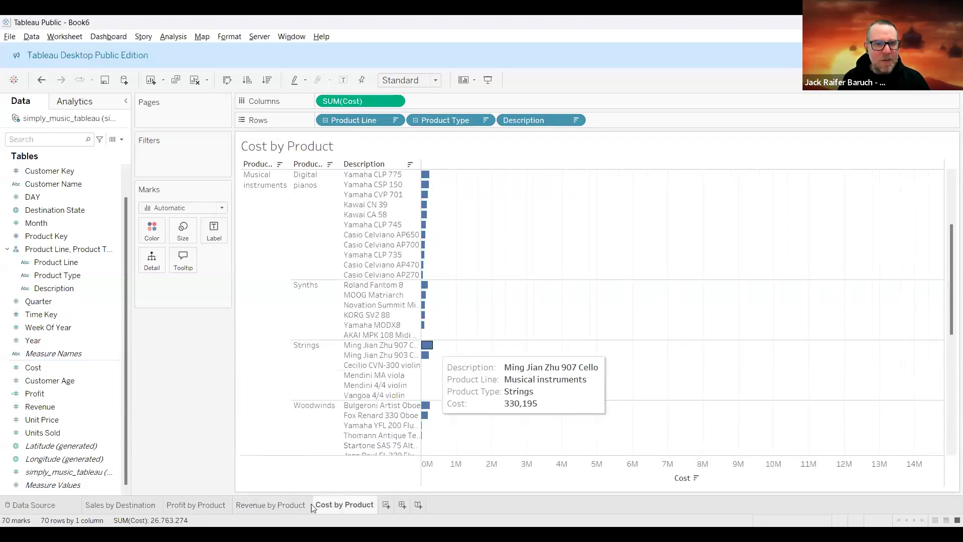
left_click(210, 510)
mouse_move(454, 290)
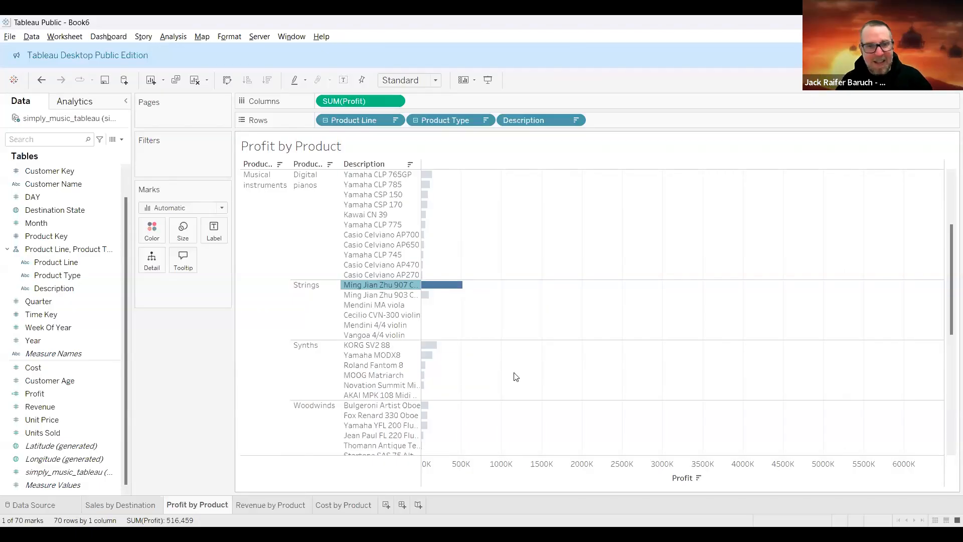
mouse_move(209, 505)
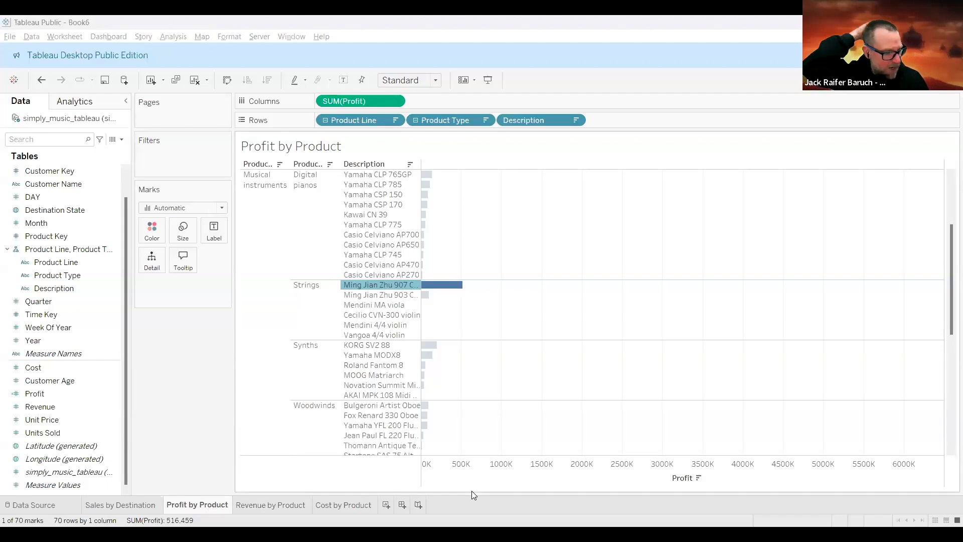
right_click(53, 395)
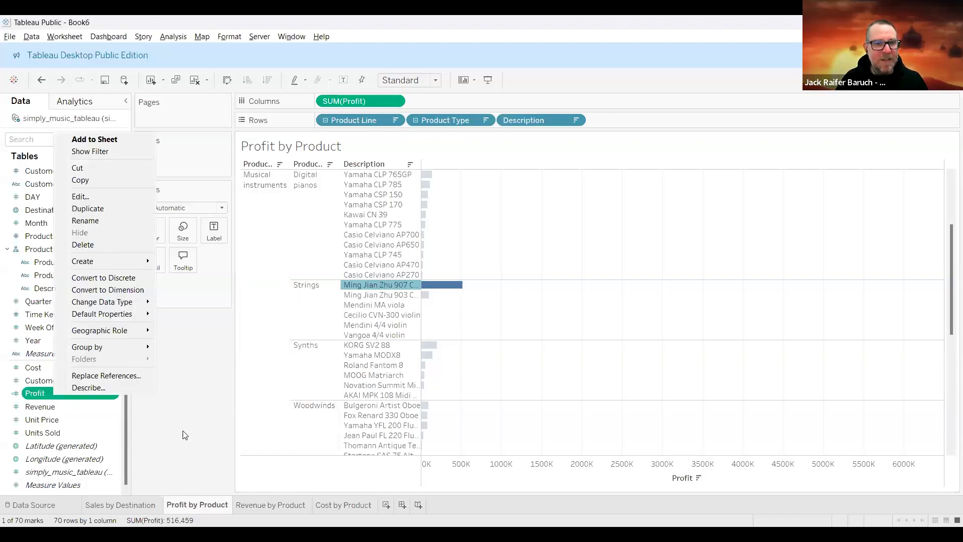
double_click(81, 392)
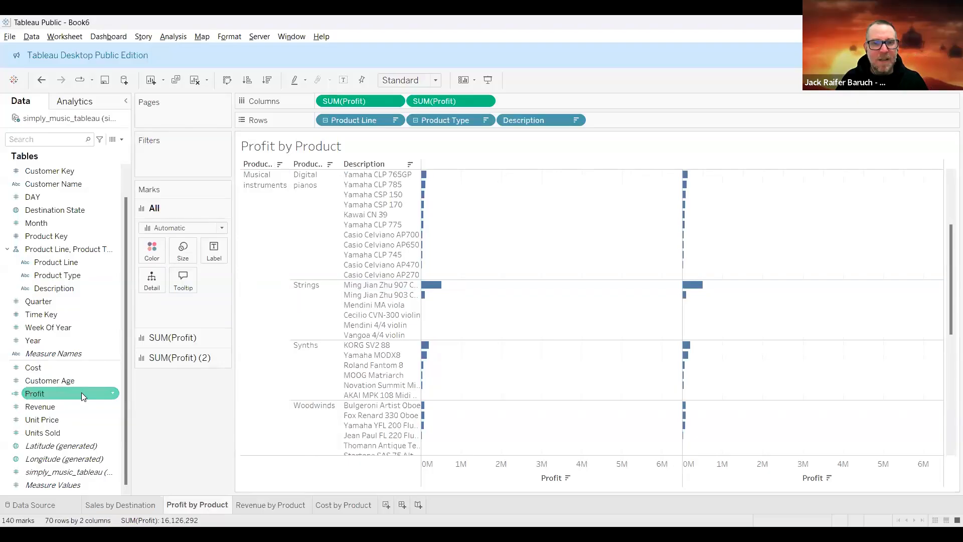
key("ctrl+z")
Inspect the description of the Profit calculated field, including its formula, and close it
right_click(57, 393)
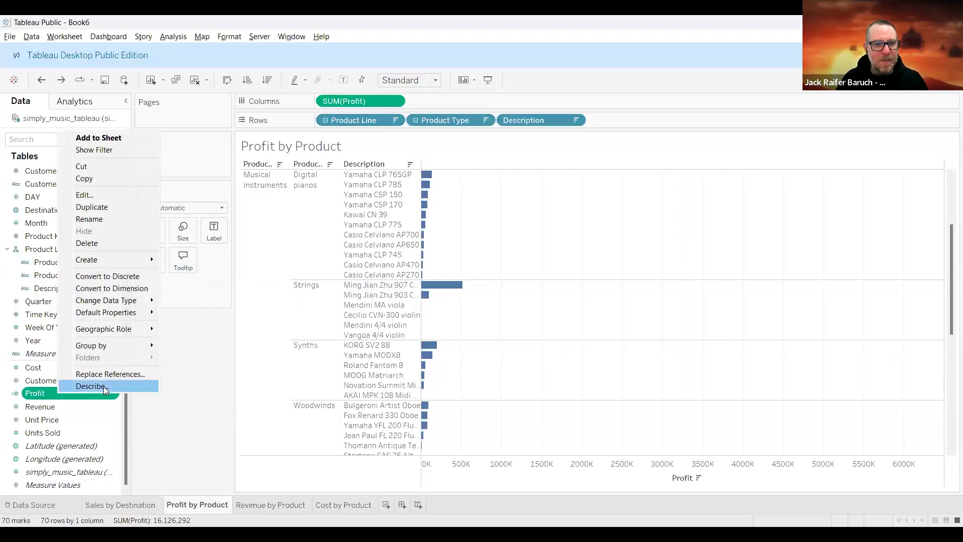
left_click(104, 386)
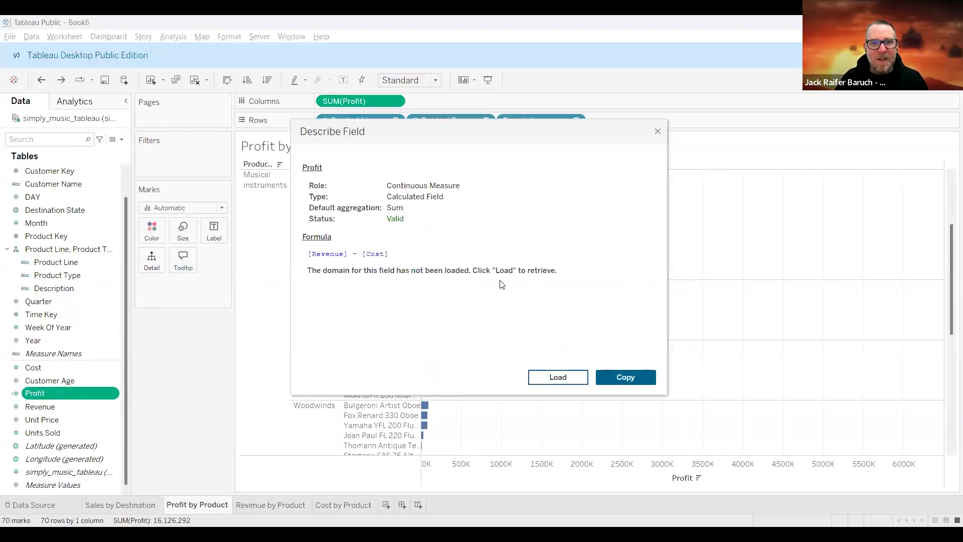
left_click(658, 133)
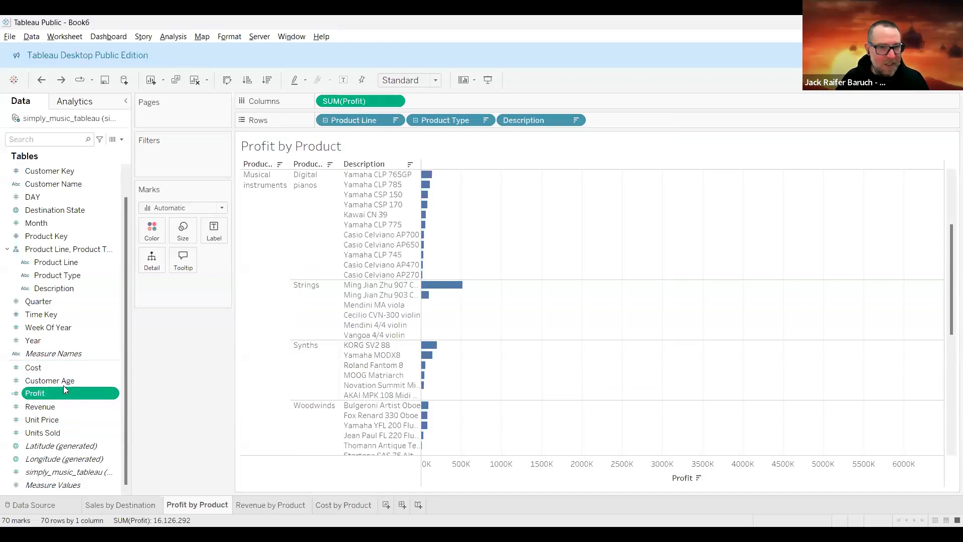
Inspect the description of the Cost field to check its type and source column, keeping Cost out of the Profit by Product chart
double_click(39, 368)
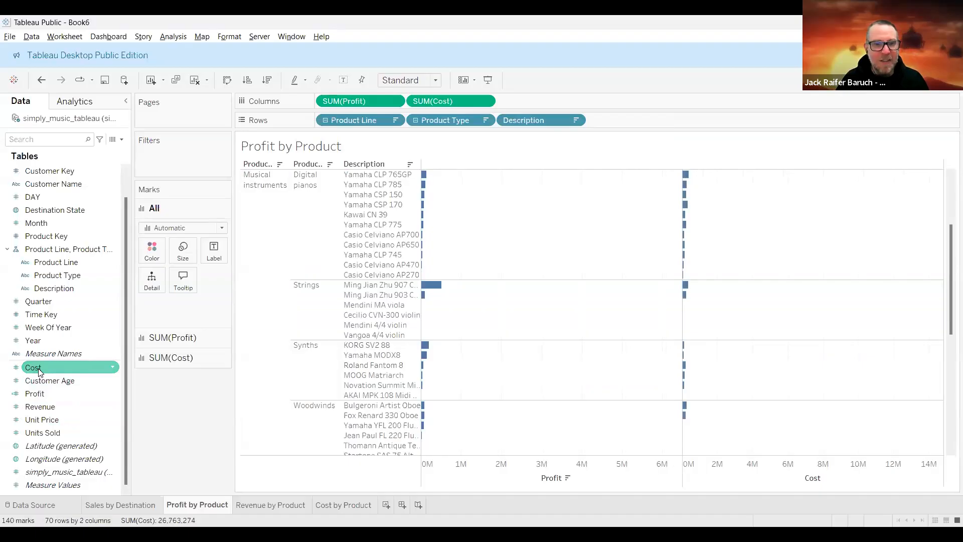
key("ctrl+z")
right_click(39, 370)
left_click(78, 366)
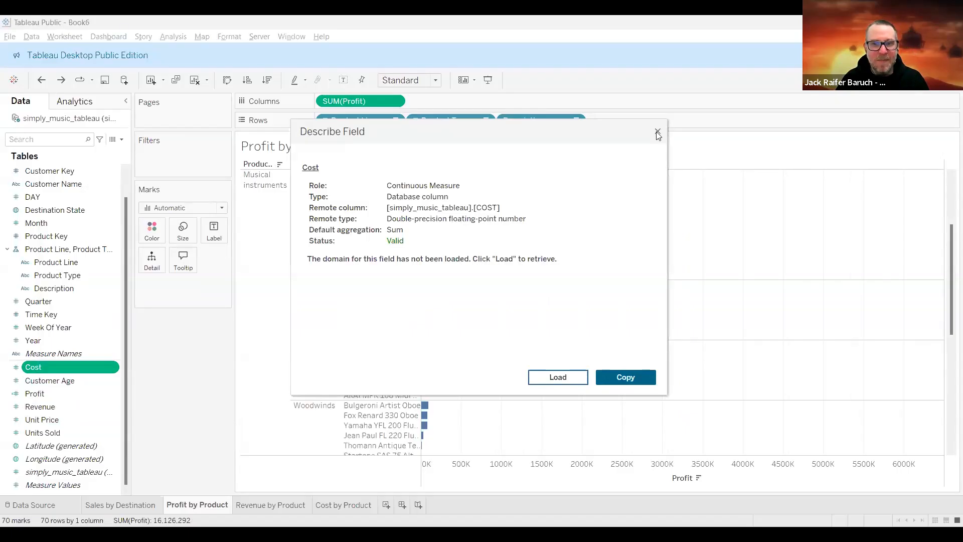
left_click(657, 131)
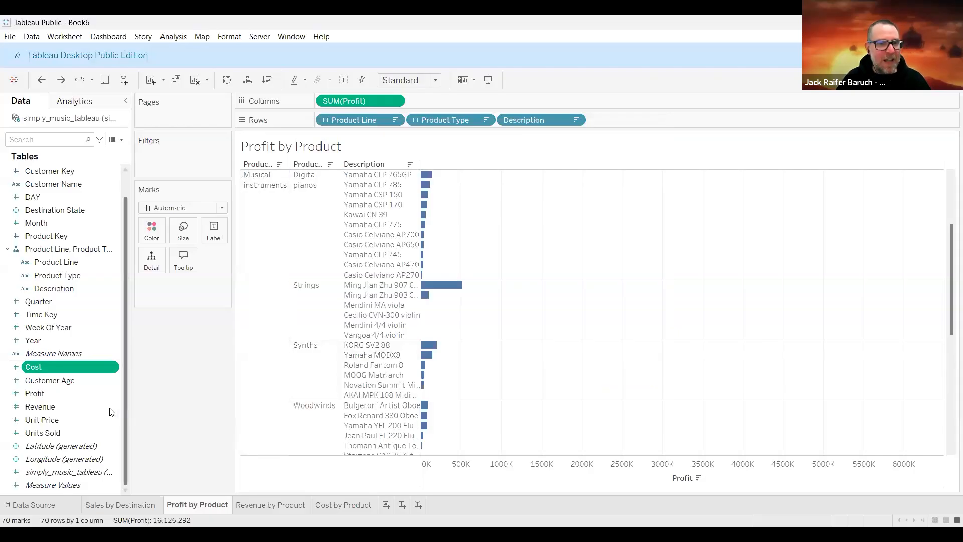
Reopen the Profit field's description and examine which fields its formula is calculated from
right_click(41, 395)
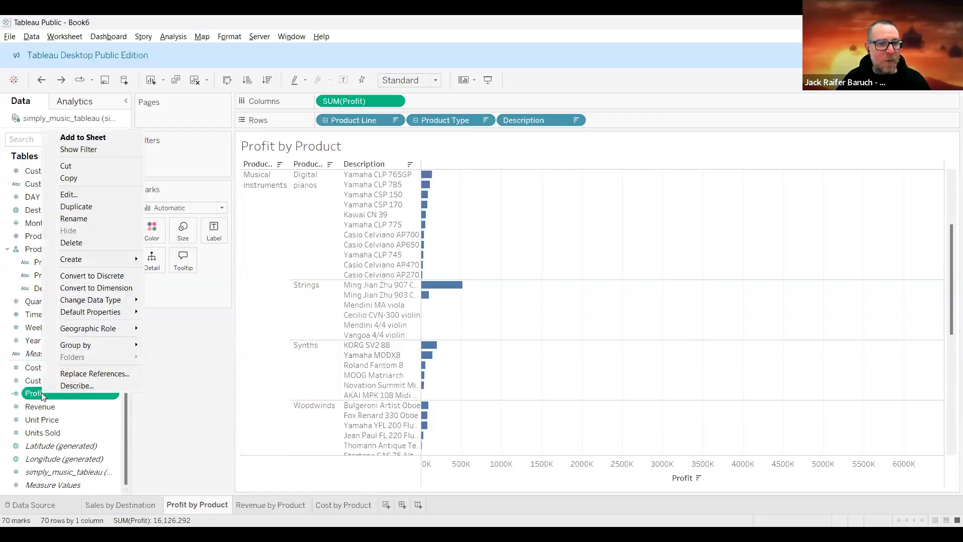
left_click(75, 385)
left_click_drag(307, 251, 337, 267)
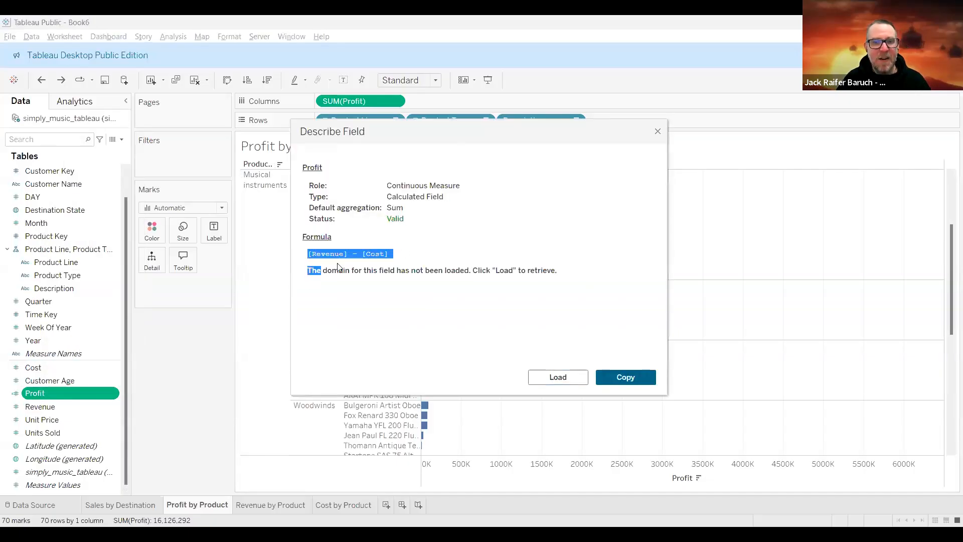
left_click(378, 323)
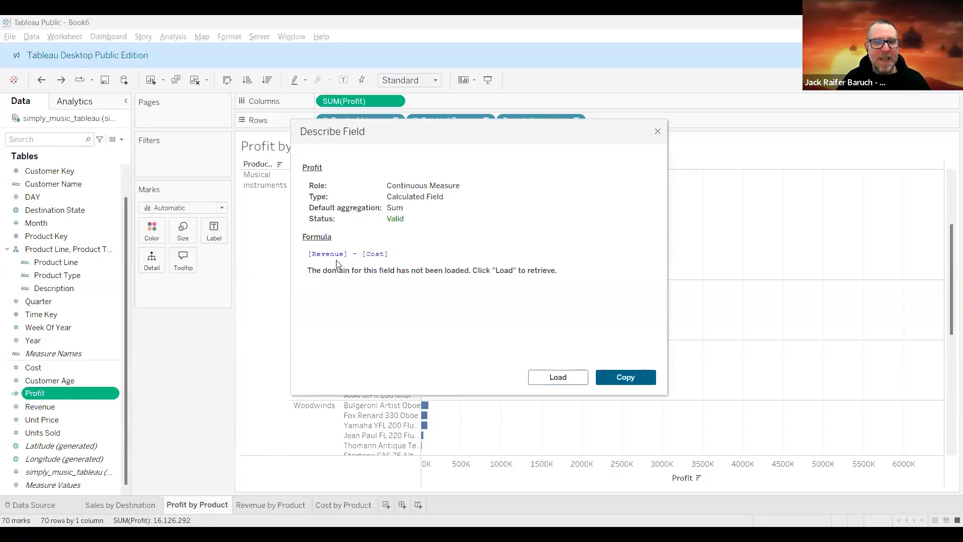
left_click(658, 131)
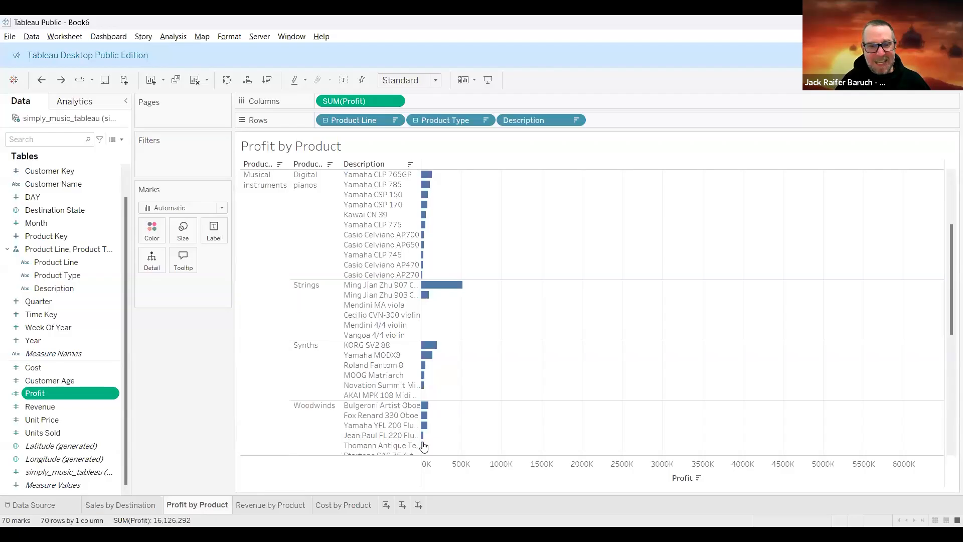
Examine the Cost column beside Description and Unit Price in the simply_music_tableau data source
mouse_move(423, 445)
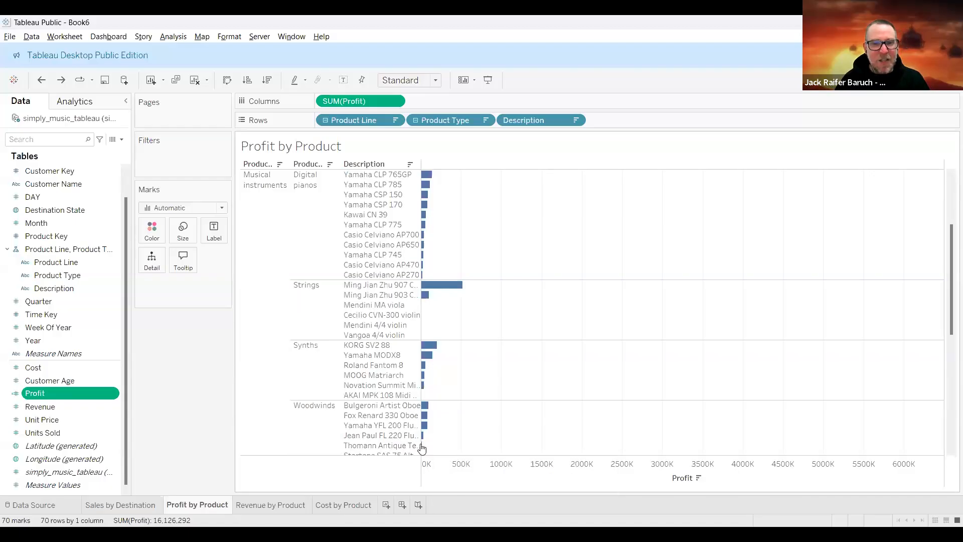
mouse_move(425, 414)
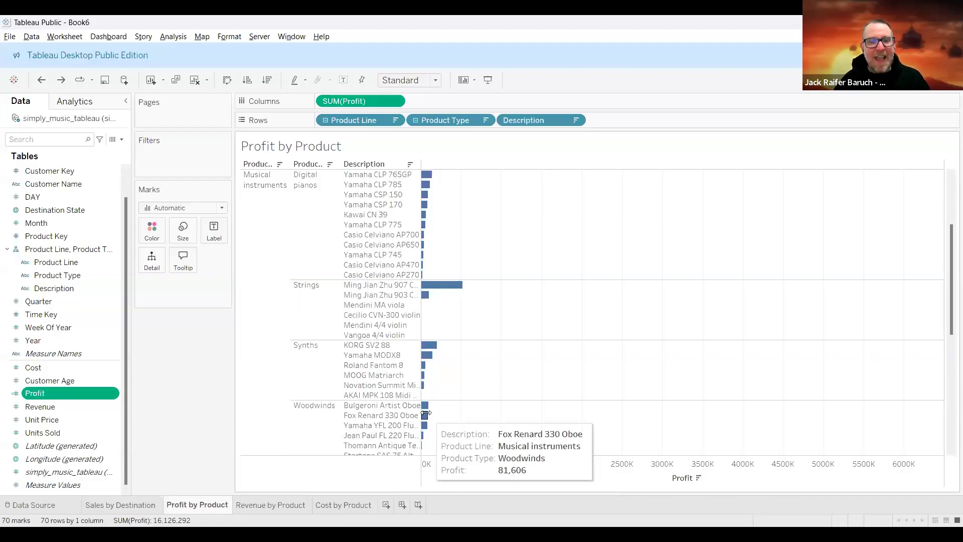
left_click(34, 368)
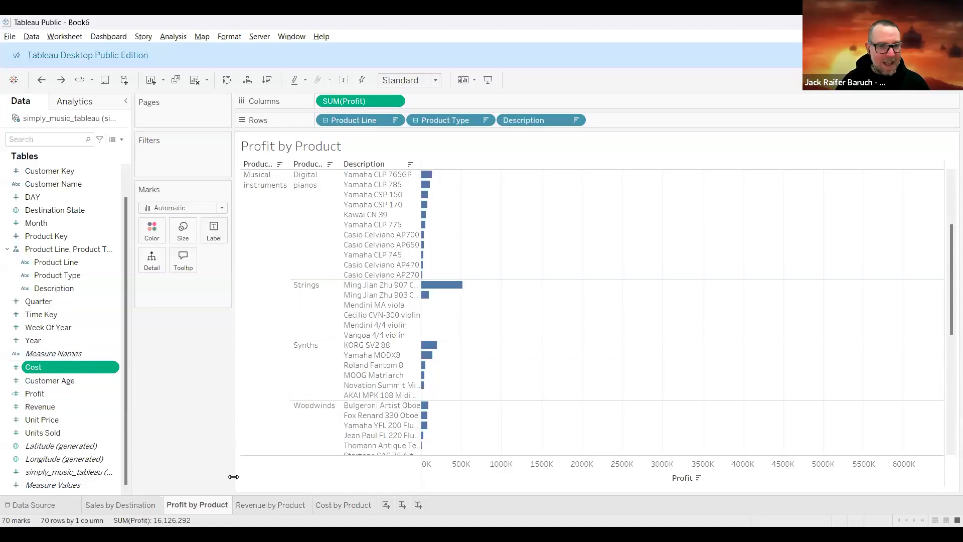
left_click(42, 503)
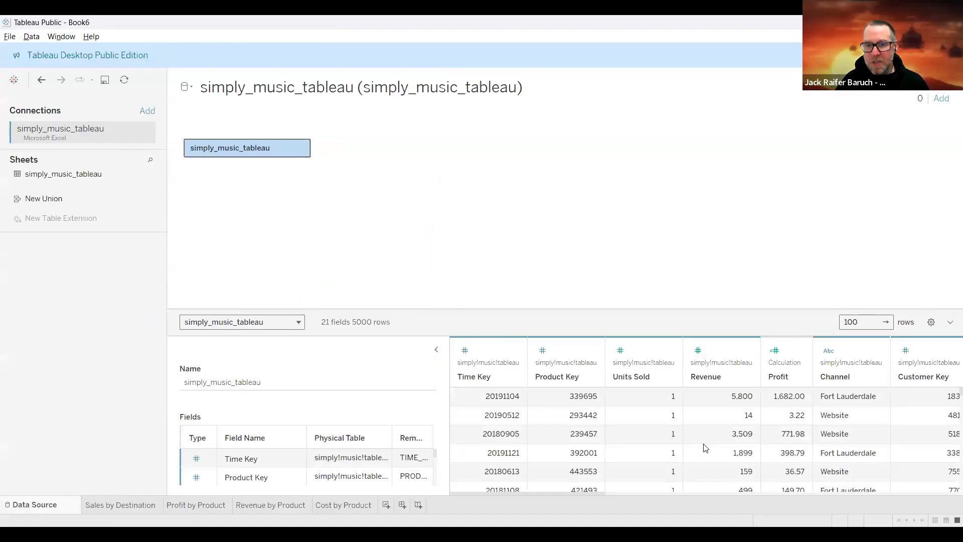
left_click_drag(559, 493, 878, 503)
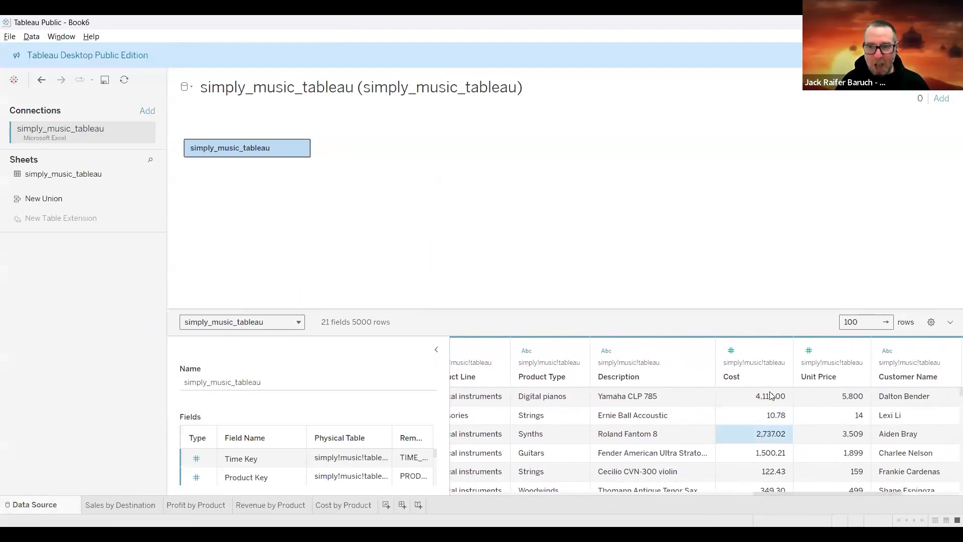
left_click(767, 489)
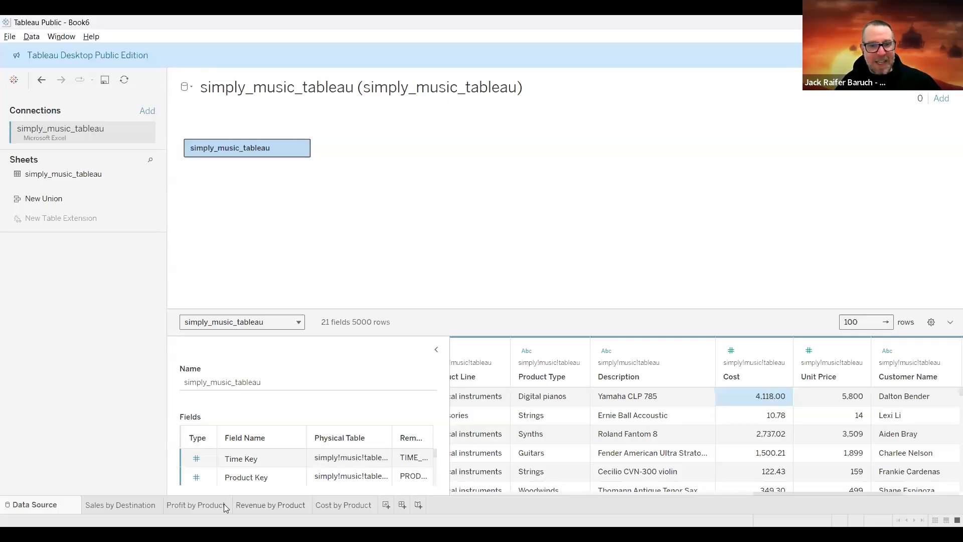
Return to the Revenue by Product sheet and look over the Cost, Profit, Revenue and Unit Price measures
left_click(271, 504)
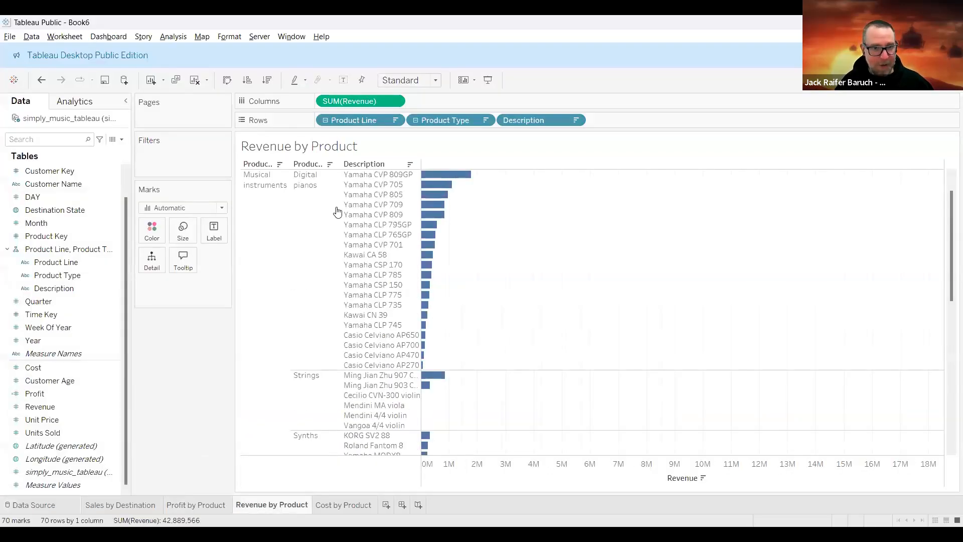
left_click(49, 367)
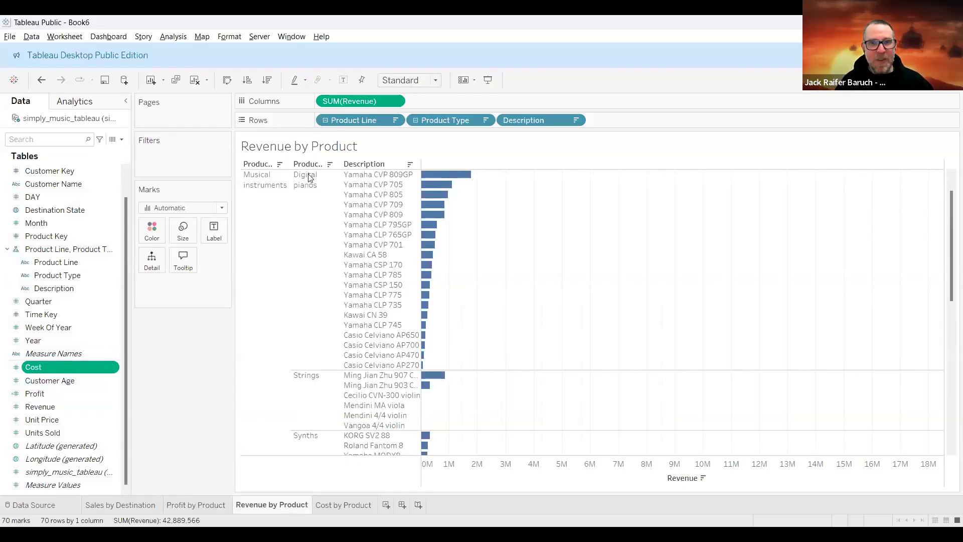
left_click(49, 394, "ctrl")
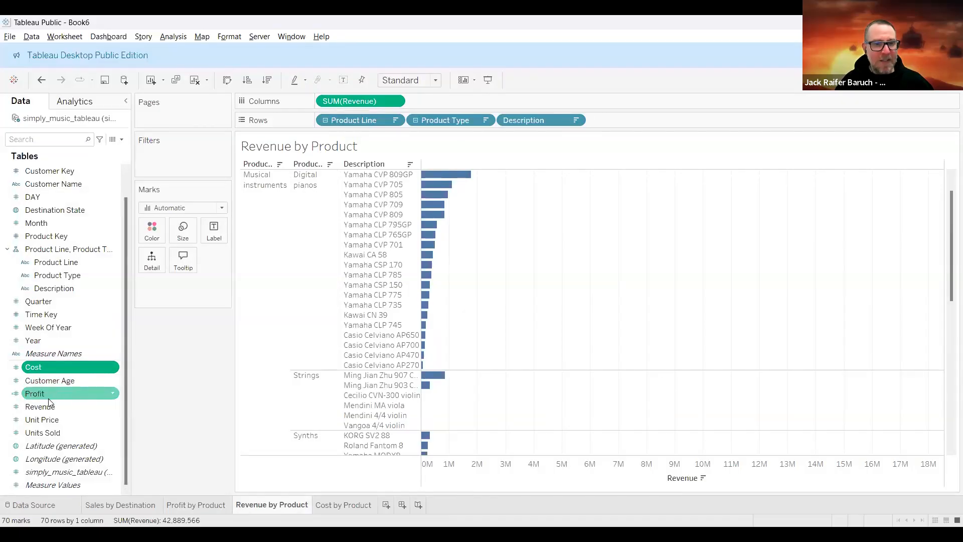
left_click(44, 396)
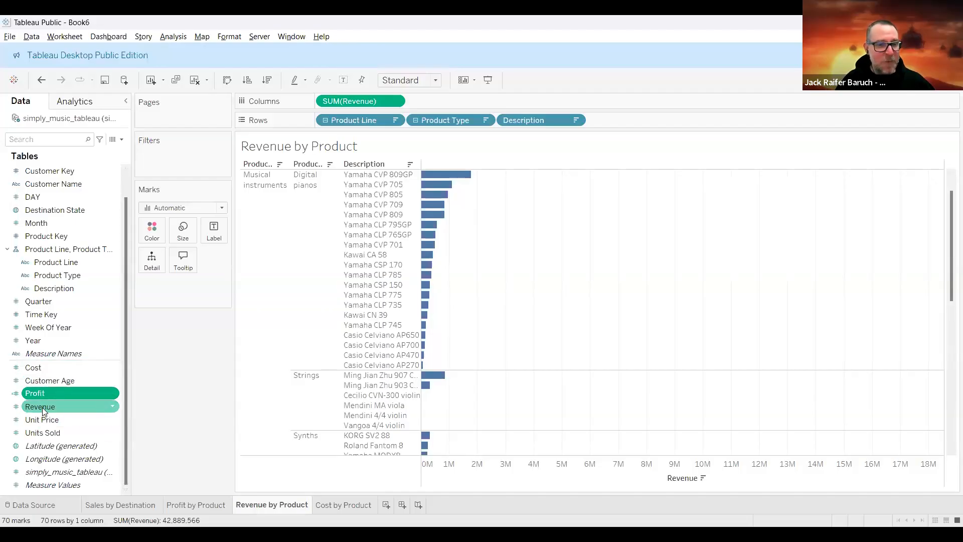
left_click(43, 420)
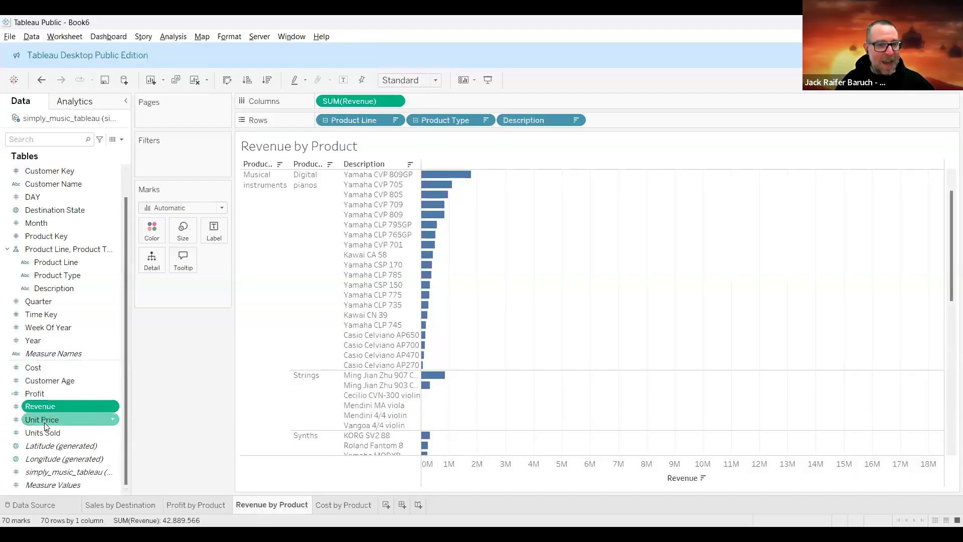
left_click(40, 366, "ctrl")
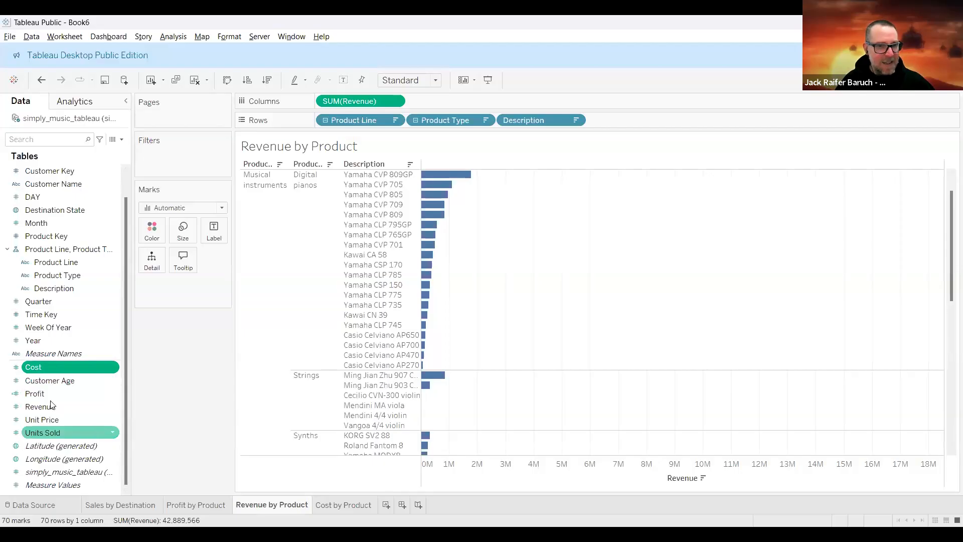
left_click(41, 368)
double_click(40, 369)
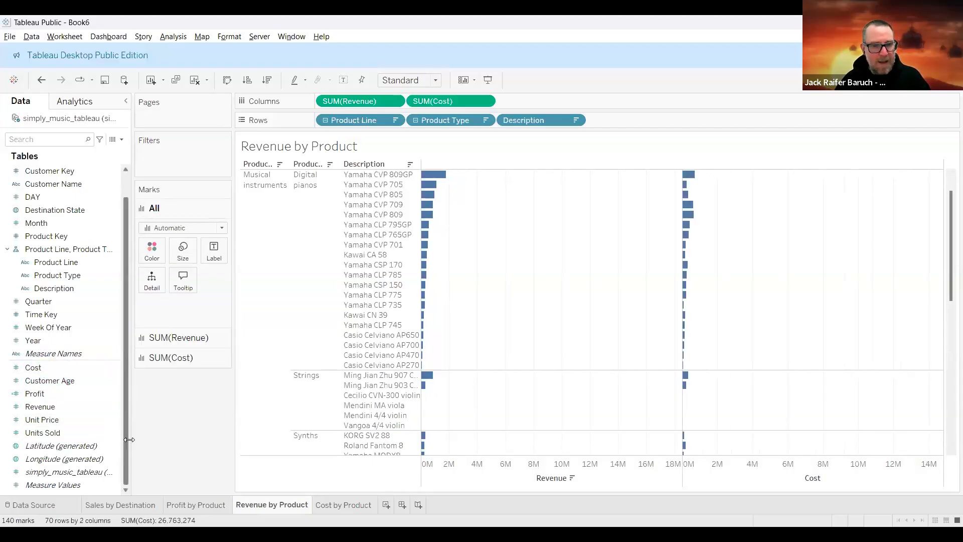
key("ctrl+z")
View the field description of the Cost measure and close it
right_click(39, 364)
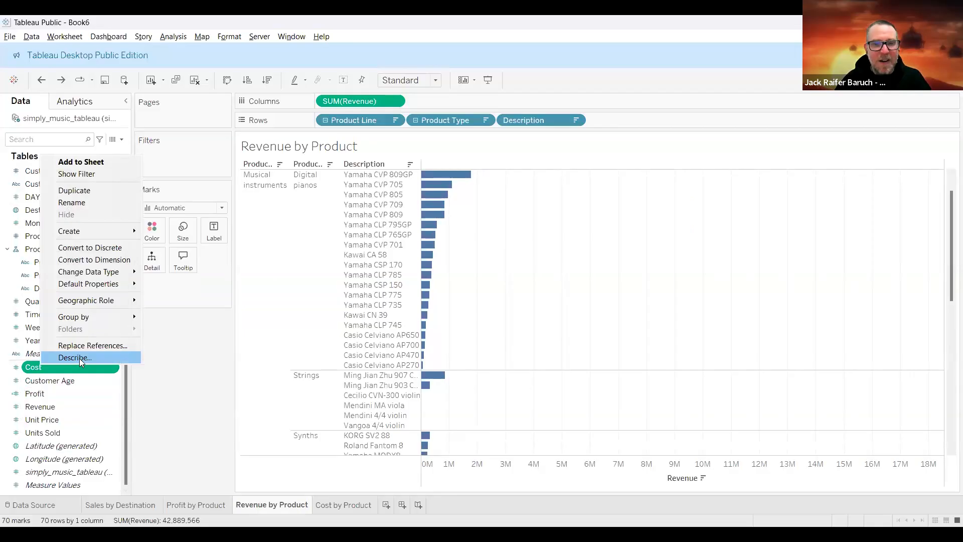
left_click(74, 358)
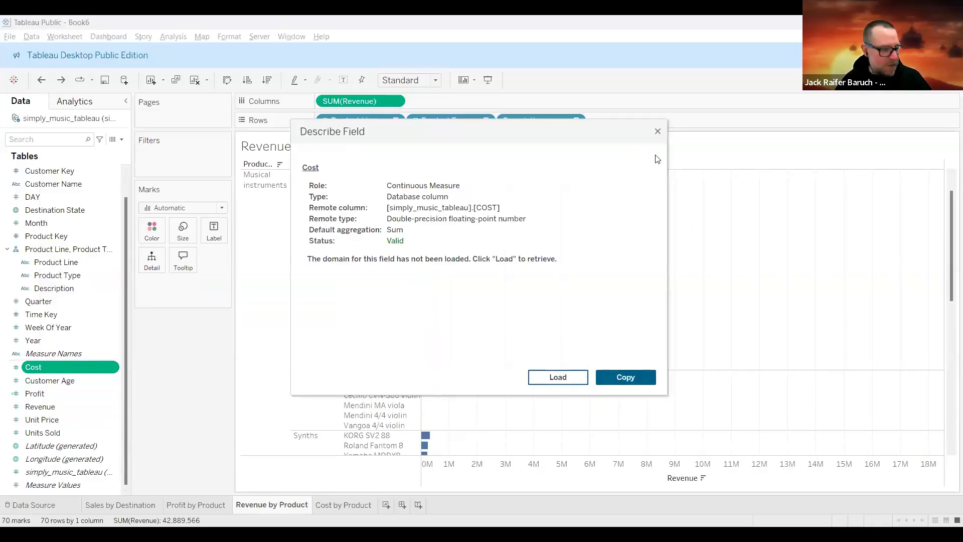
key("Escape")
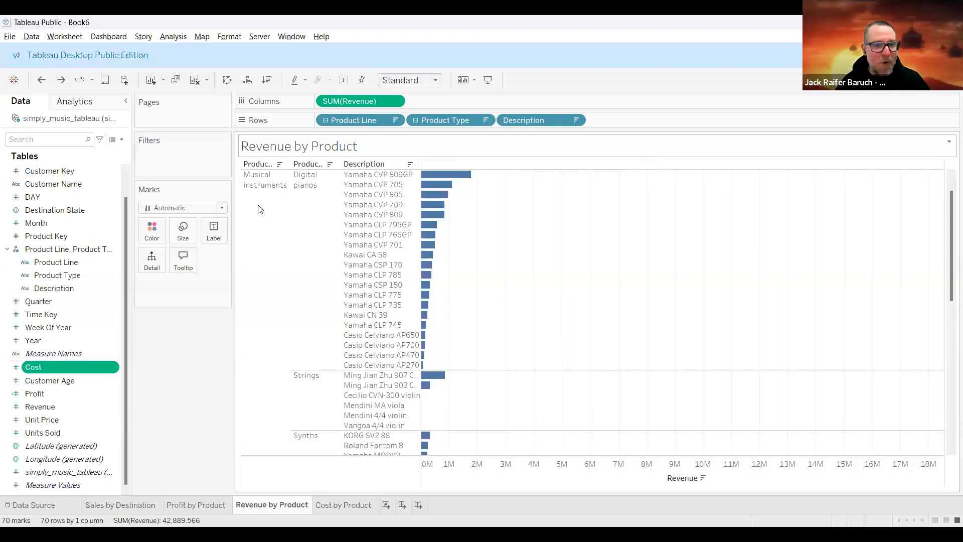
View the field description and formula of the Profit measure and close it
left_click(47, 394)
right_click(48, 398)
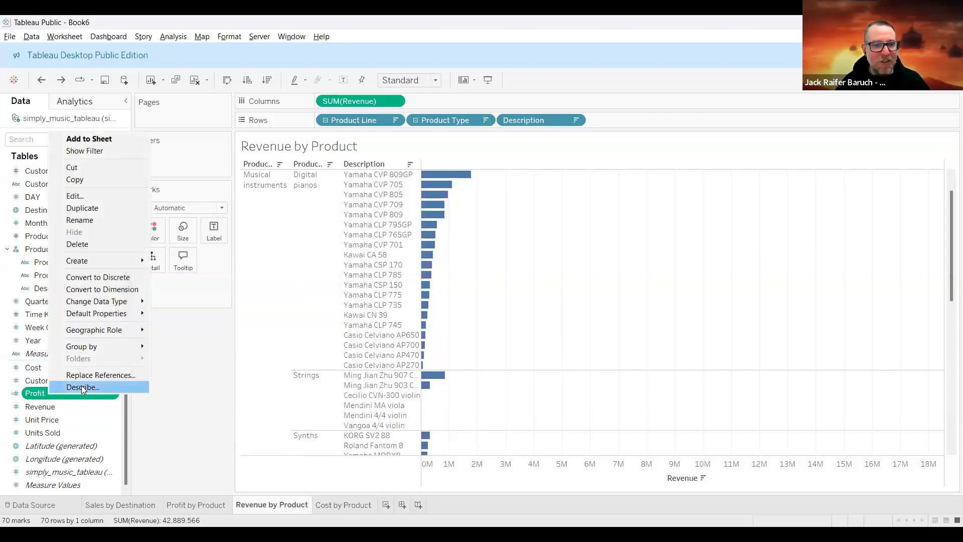
left_click(82, 387)
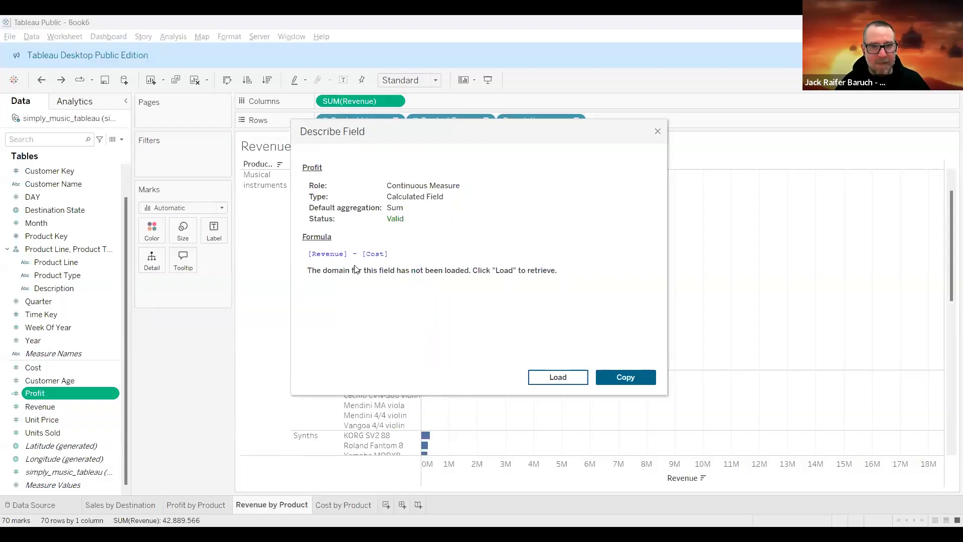
left_click(658, 133)
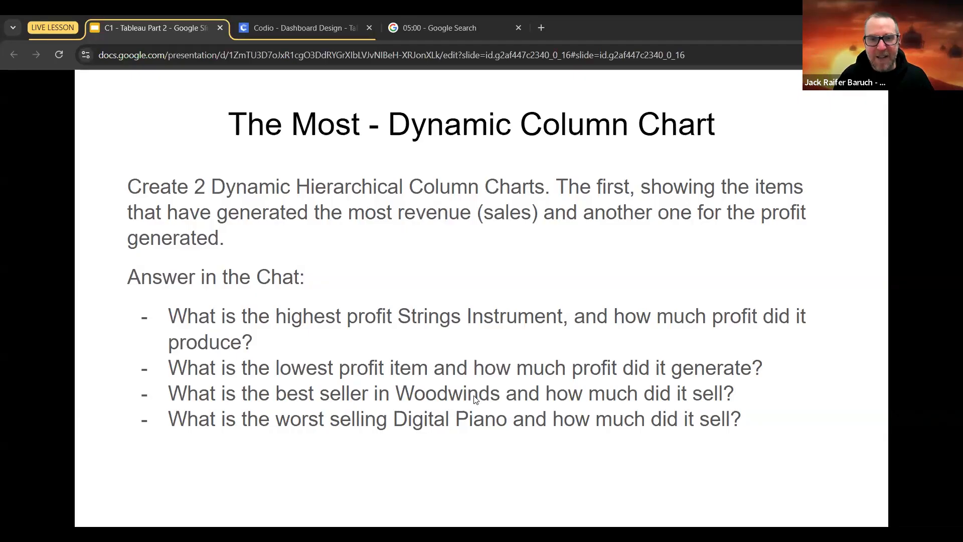
Switch to Tableau Public and check the profit of the Ming Jian Zhu 907 Cello in the Profit by Product sheet
key("alt+Tab")
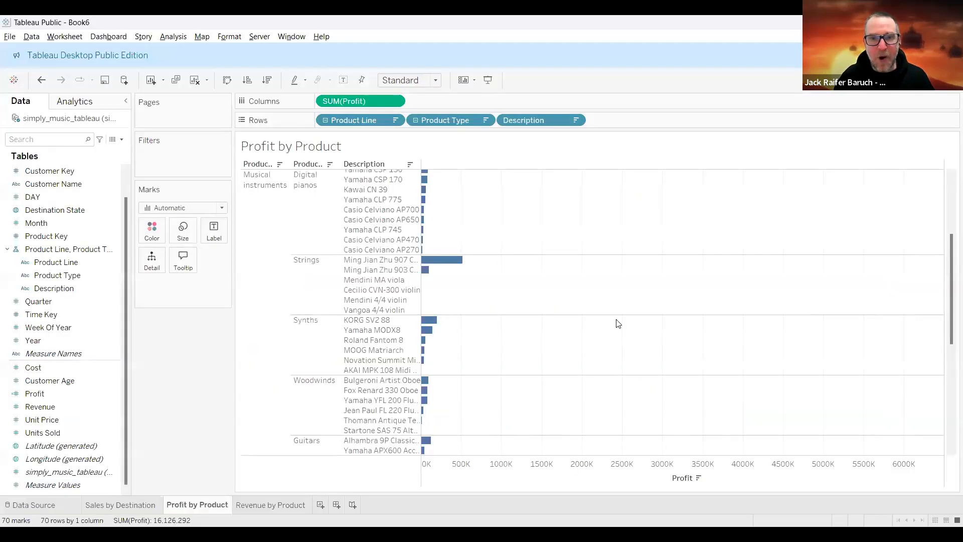
scroll(489, 327, "down", 2)
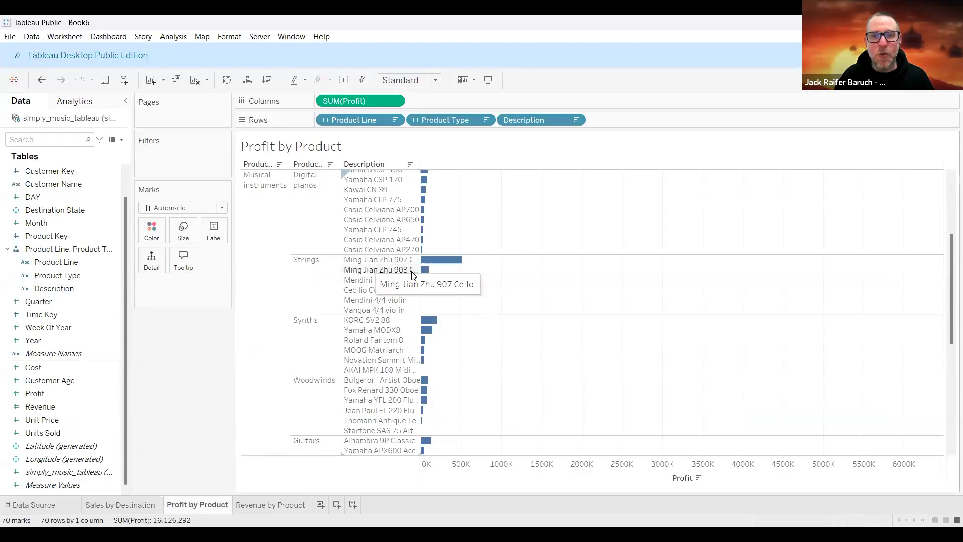
mouse_move(436, 266)
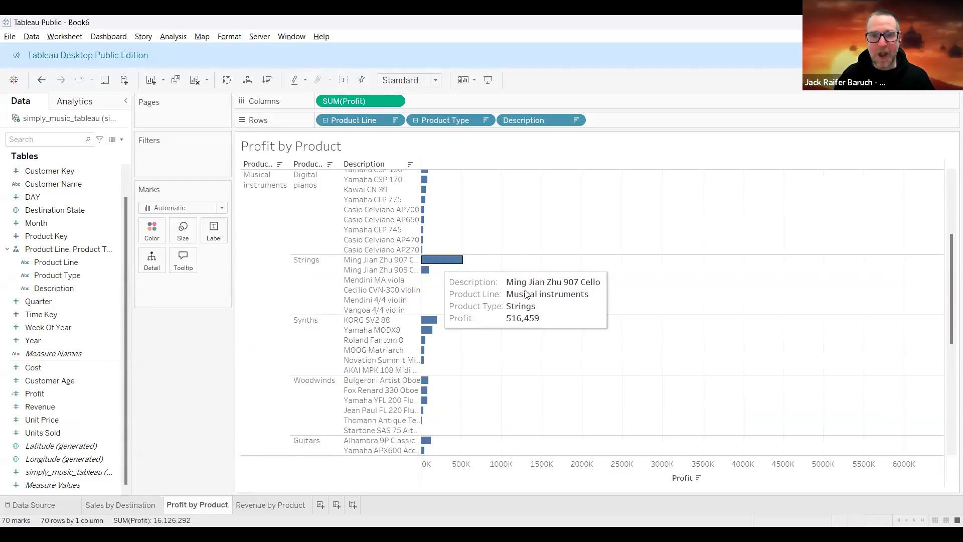
Look up the profit of the last Strings item under Accesories in the Profit by Product sheet
scroll(525, 294, "up", 2)
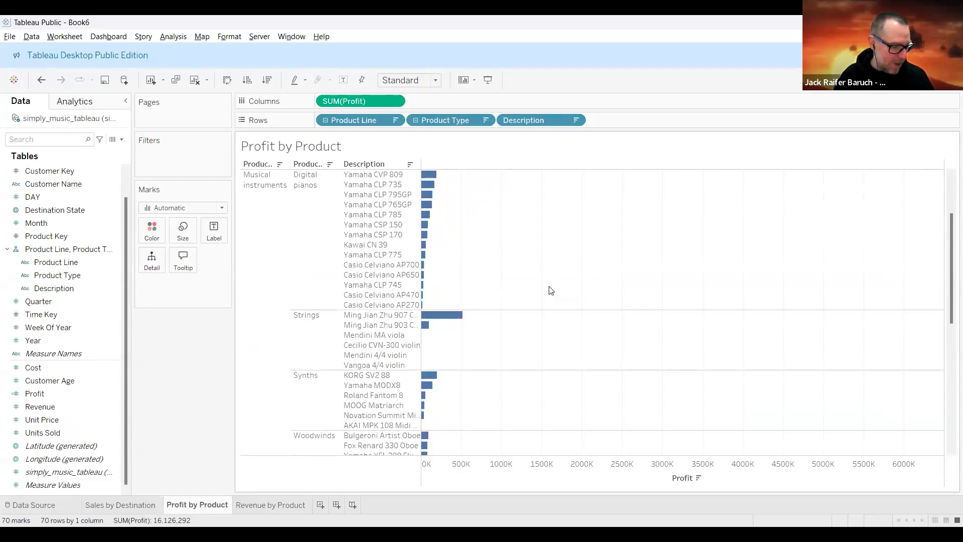
scroll(552, 285, "down", 6)
scroll(552, 286, "down", 5)
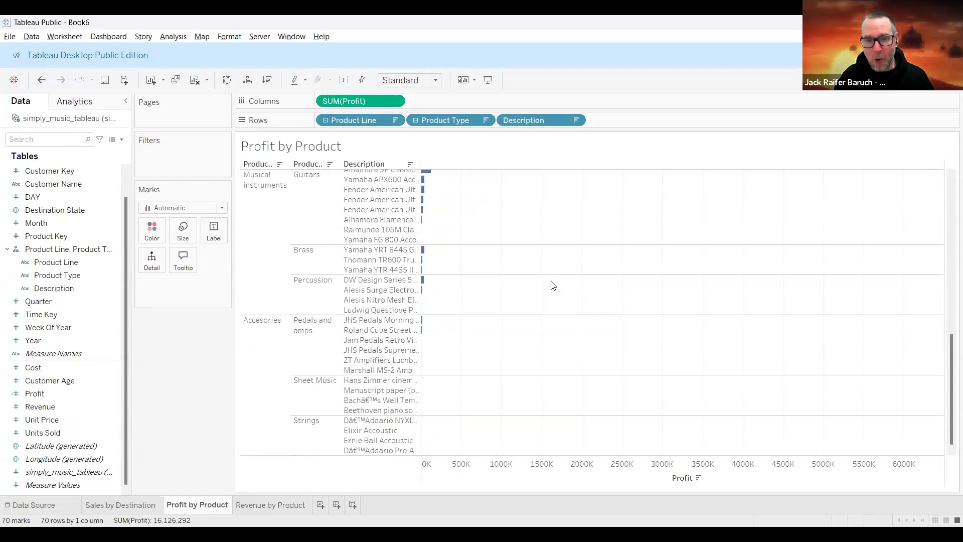
mouse_move(425, 455)
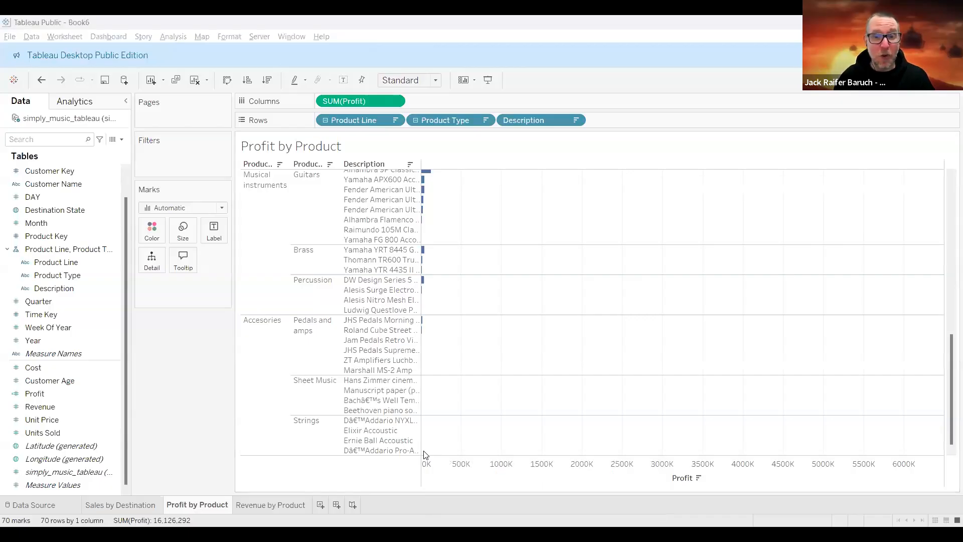
Check the revenue of the Bulgeroni Artist Oboe in the Woodwinds group of the Revenue by Product sheet
scroll(515, 368, "up", 10)
left_click(276, 509)
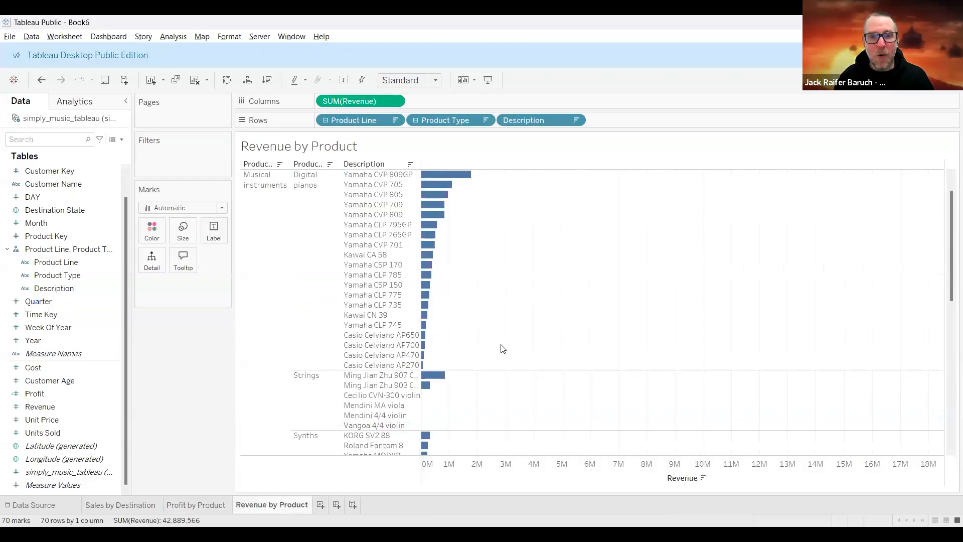
scroll(503, 348, "up", 3)
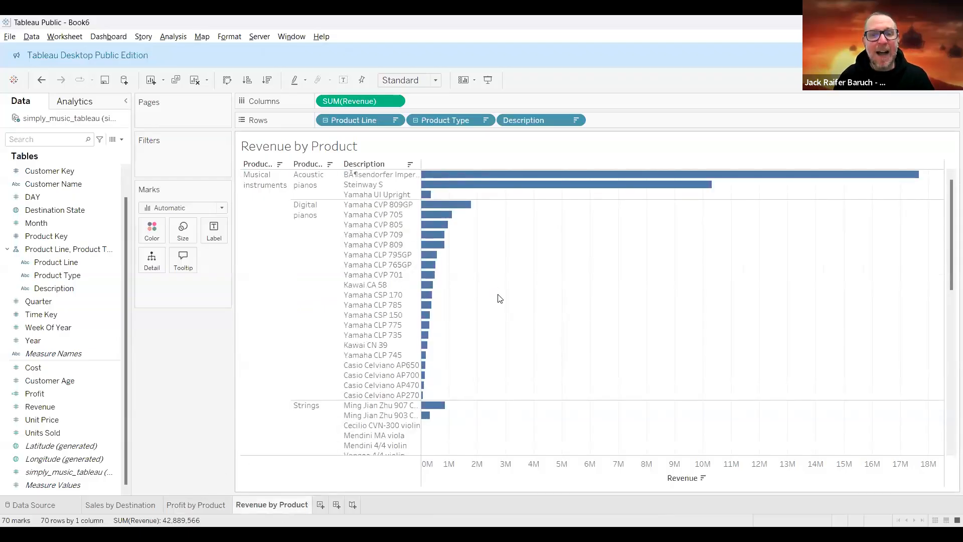
scroll(500, 299, "down", 7)
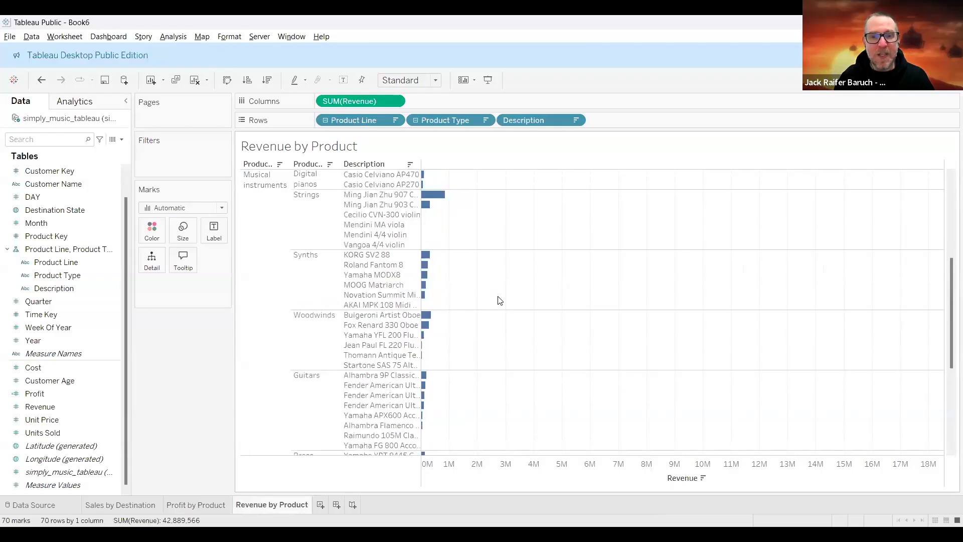
left_click(376, 316)
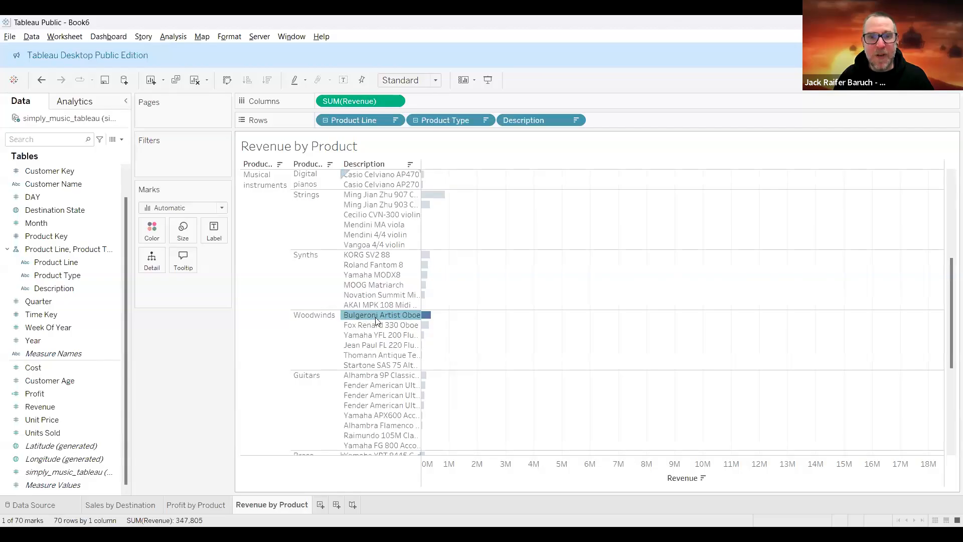
mouse_move(430, 321)
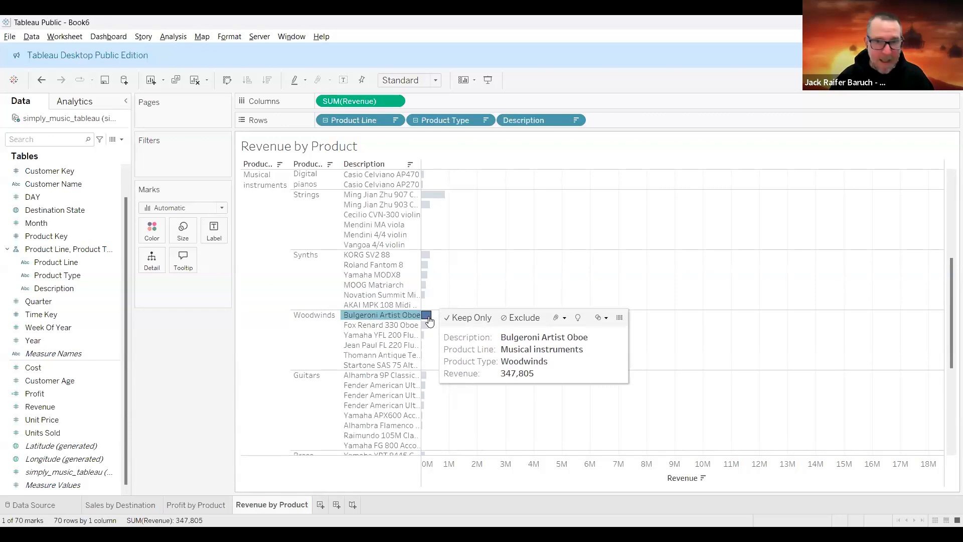
Return to the Profit by Product sheet and inspect the lowest entries under Accesories again
scroll(527, 383, "down", 8)
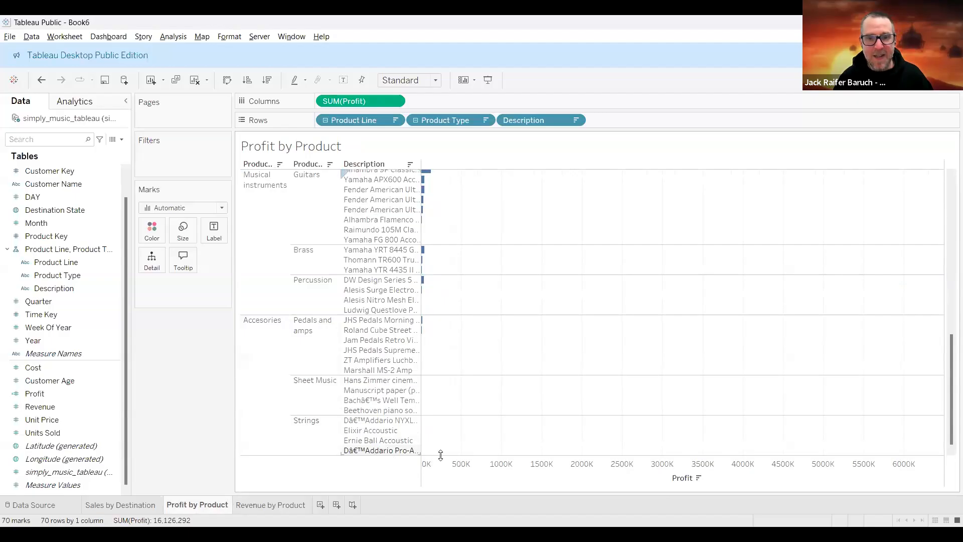
mouse_move(426, 454)
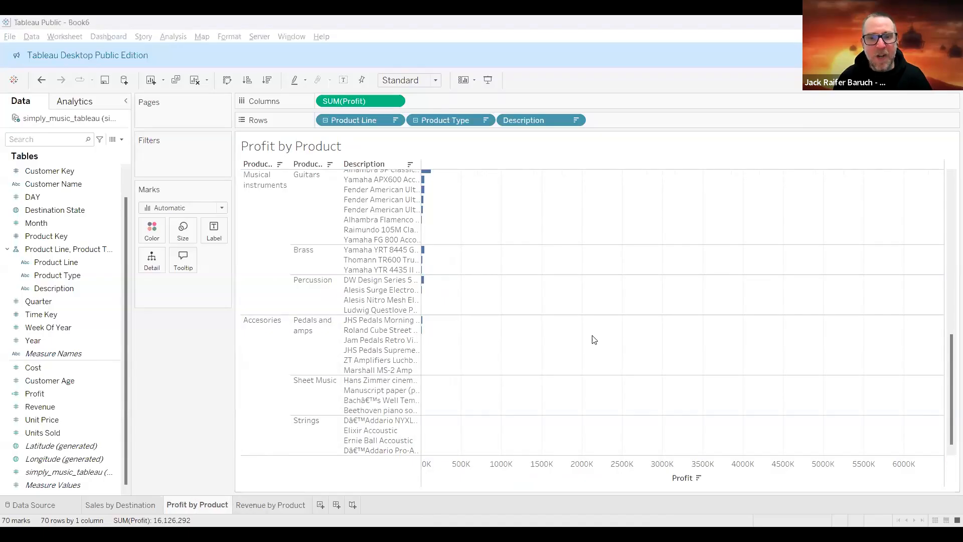
left_click(473, 402)
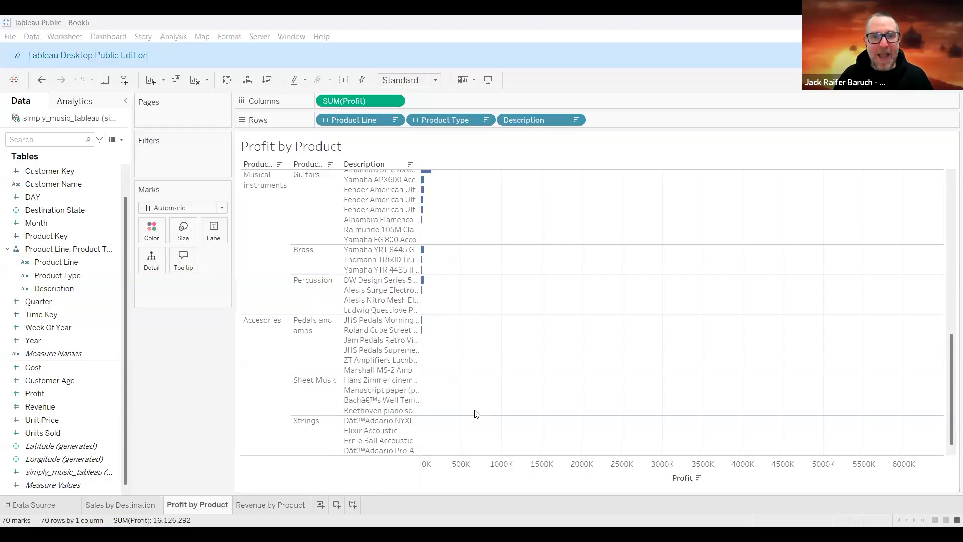
Check the Casio Celviano AP270 digital piano's profit, as well as its revenue in the Revenue by Product sheet
scroll(438, 374, "up", 10)
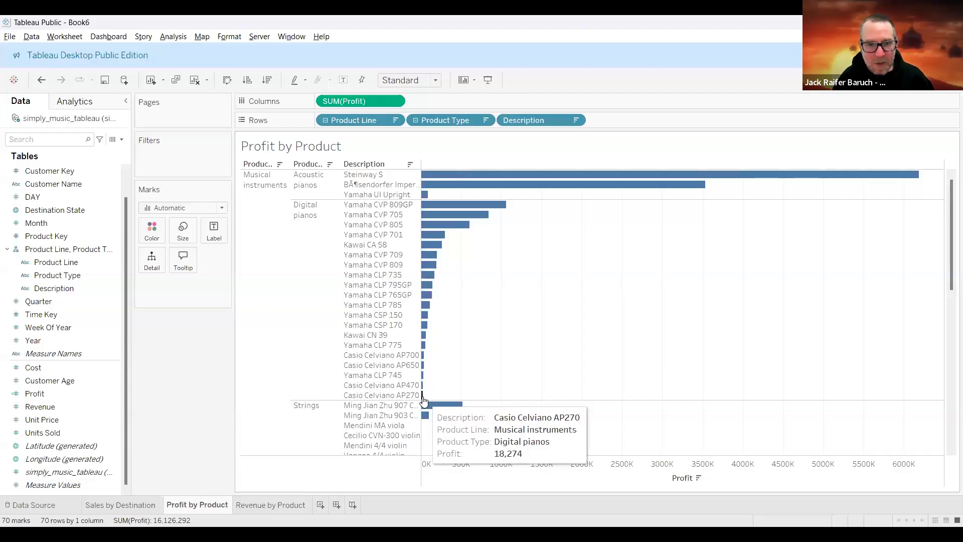
left_click(276, 509)
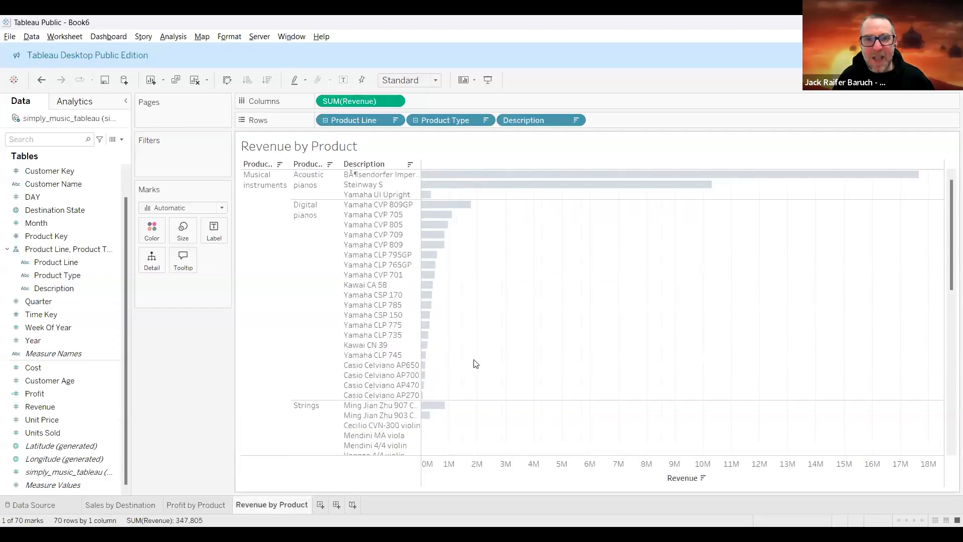
left_click(448, 419)
mouse_move(424, 398)
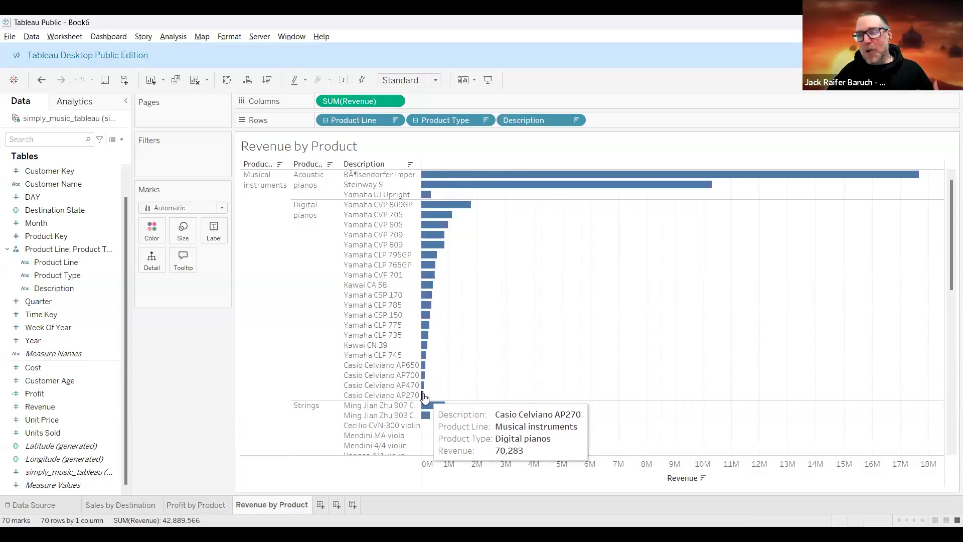
Sort the product descriptions by ascending revenue, review the groups, and restore the descending revenue sort
scroll(527, 285, "down", 10)
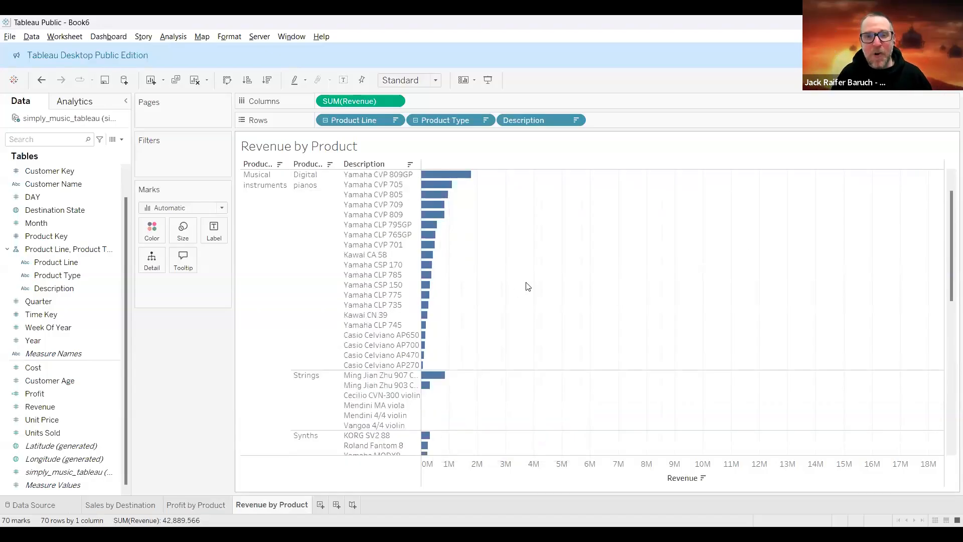
scroll(528, 286, "down", 2)
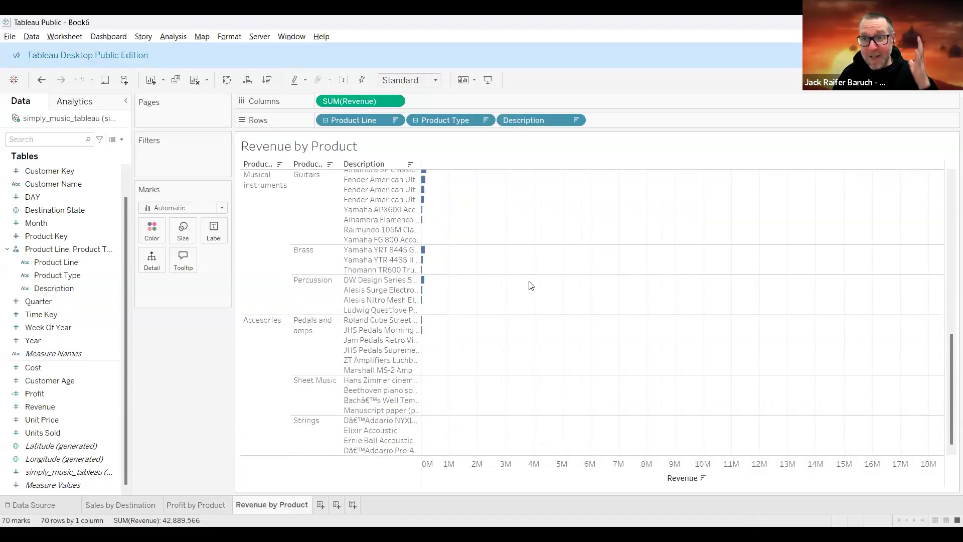
scroll(539, 282, "up", 5)
scroll(539, 282, "up", 8)
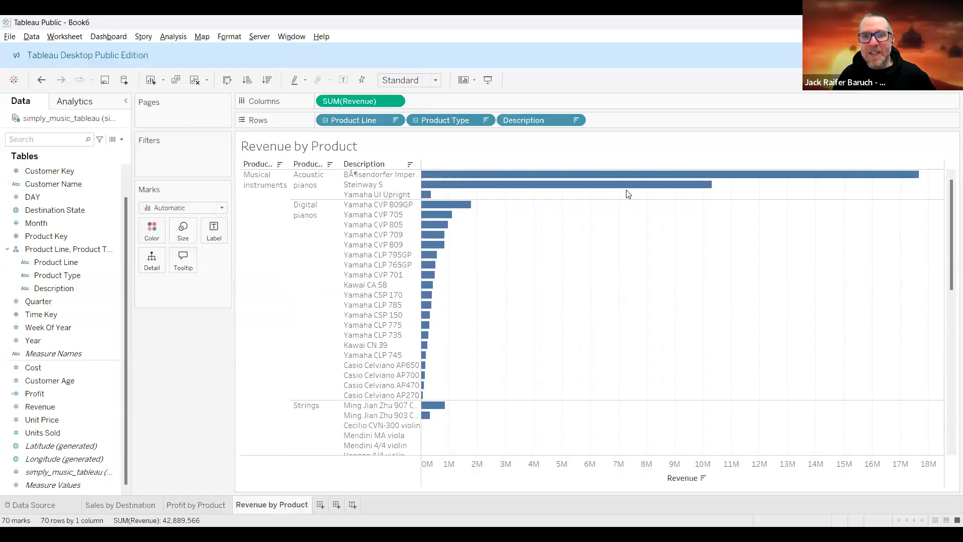
left_click(681, 164)
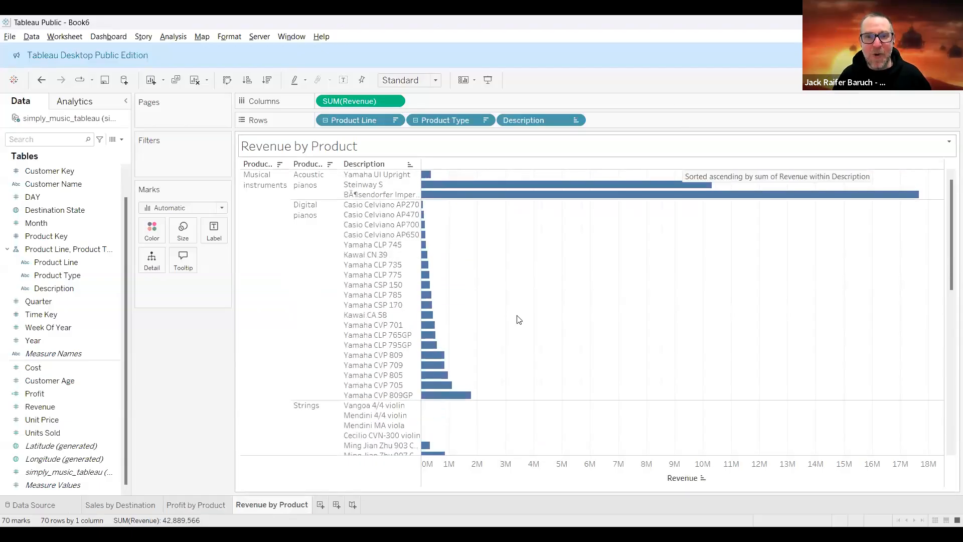
scroll(492, 303, "down", 8)
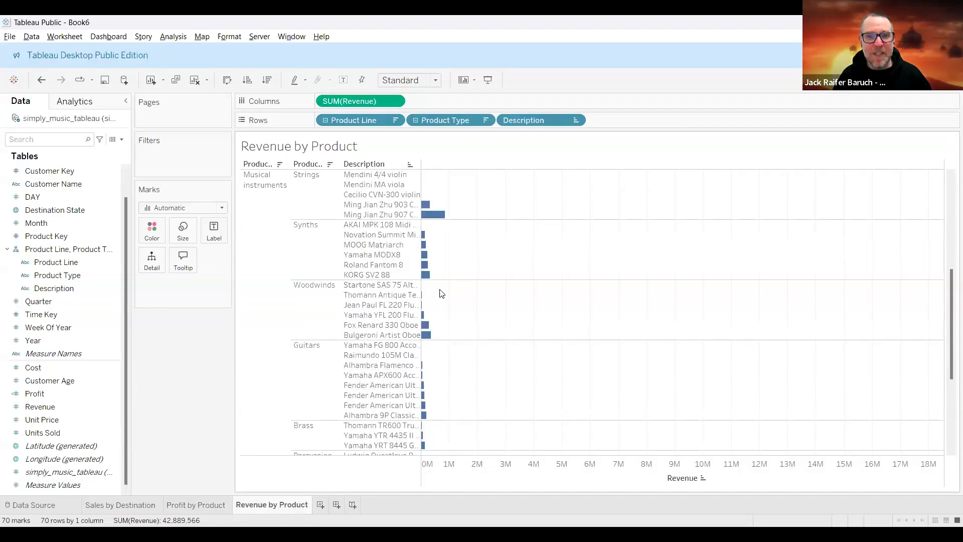
scroll(434, 288, "down", 1)
scroll(434, 287, "up", 9)
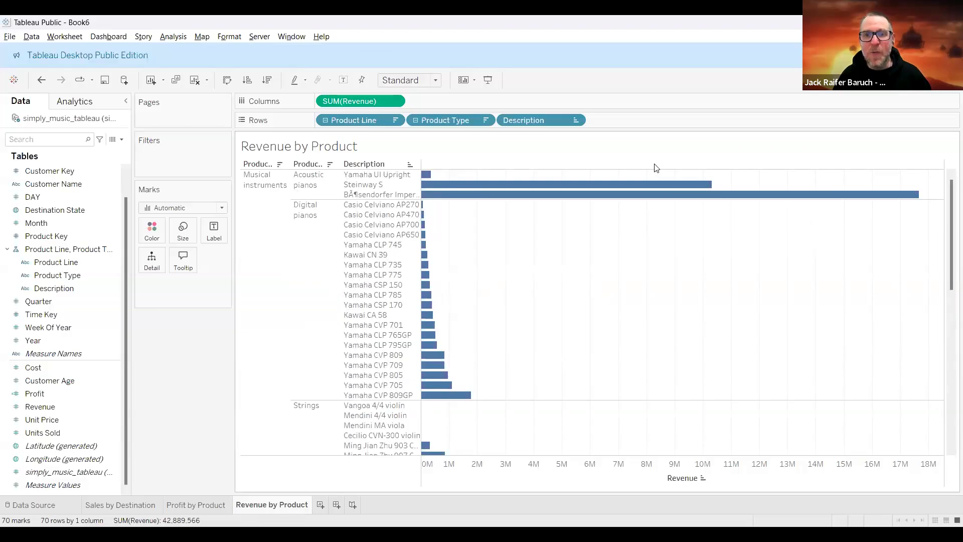
left_click(681, 164)
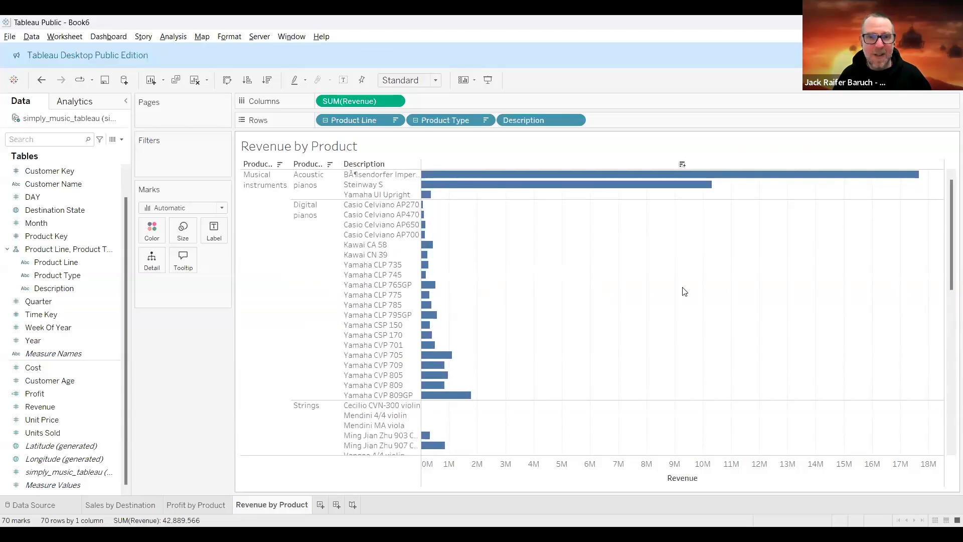
left_click(682, 164)
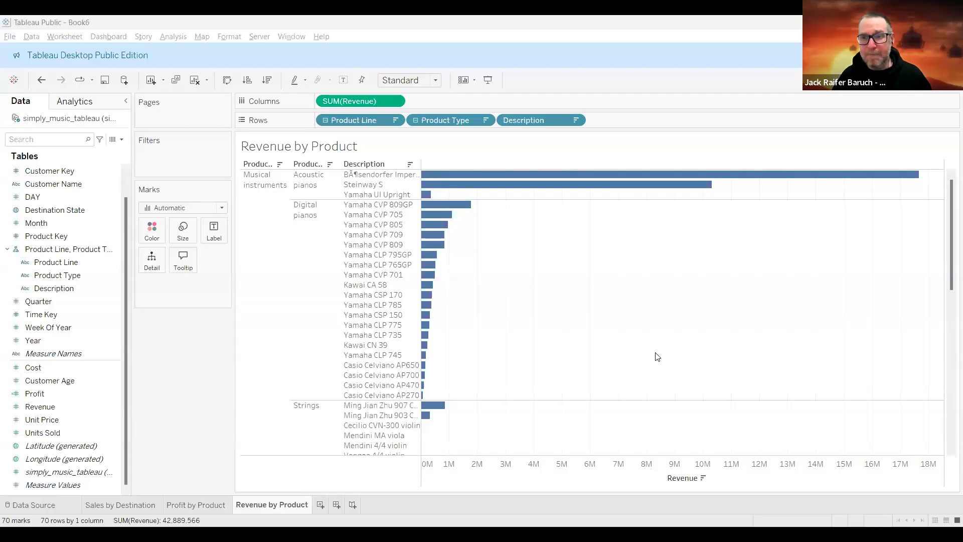
Switch to the Google Slides presentation to read the "Pie Chart - Sales by Channel" task
key("alt+Tab")
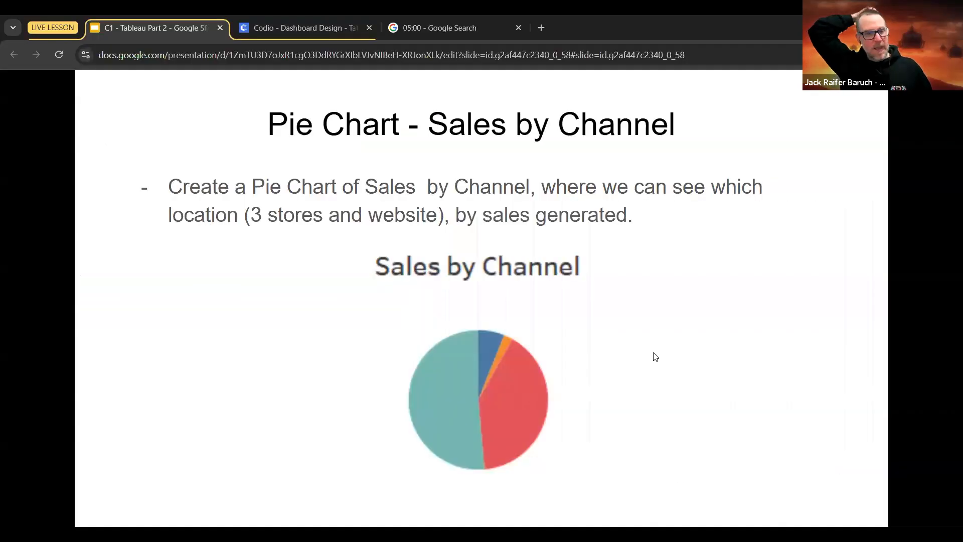
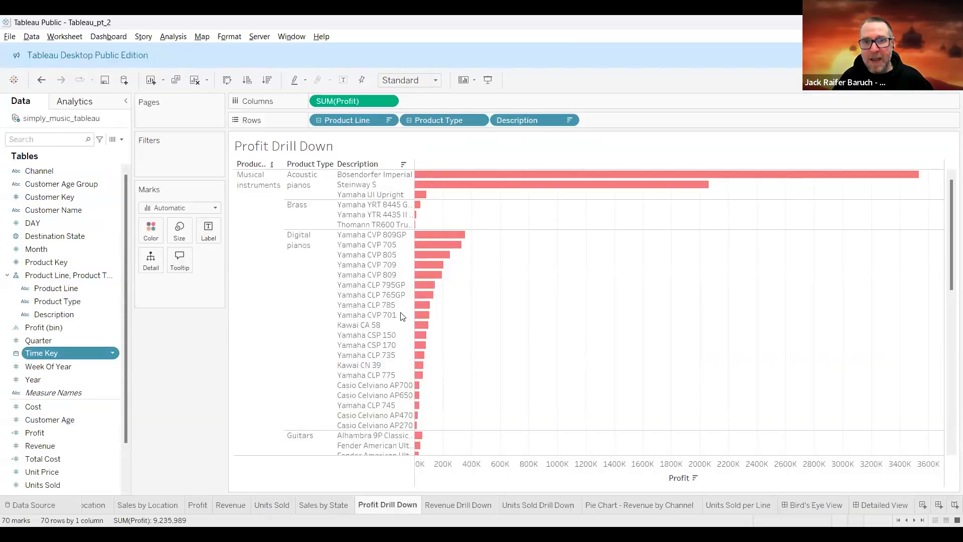
left_click_drag(421, 251, 170, 155)
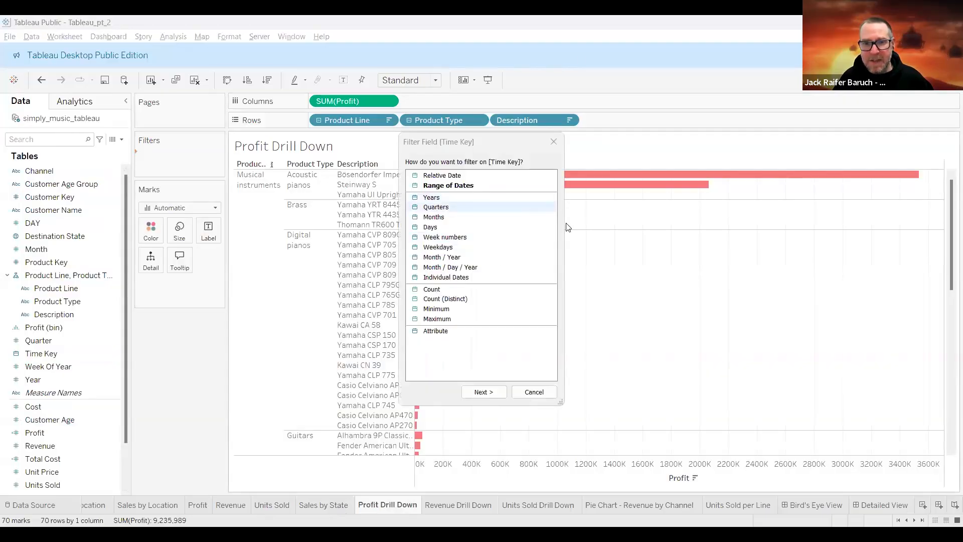
left_click(488, 394)
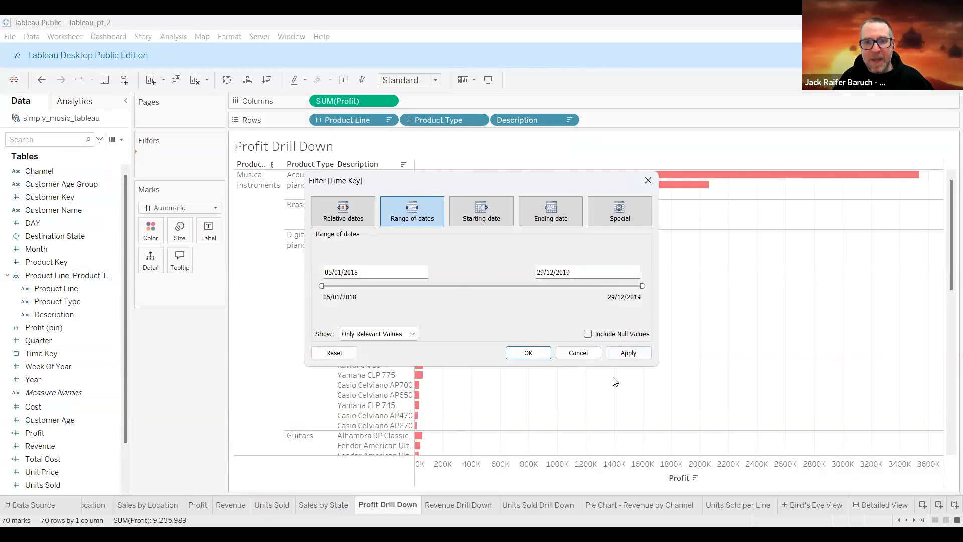
left_click(578, 353)
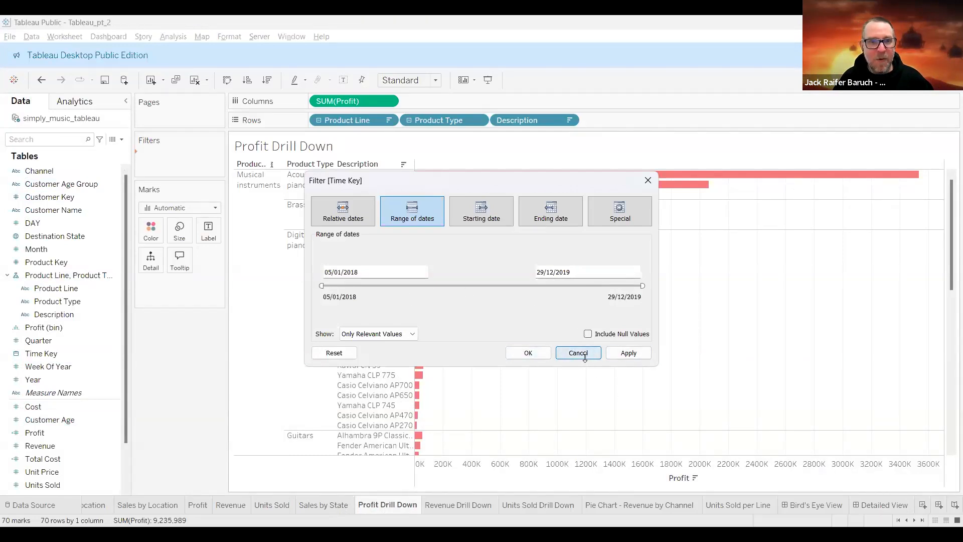
Add a Time Key range-of-dates filter to the Profit Drill Down sheet, covering 05/01/2018 to 29/12/2019
left_click(40, 353)
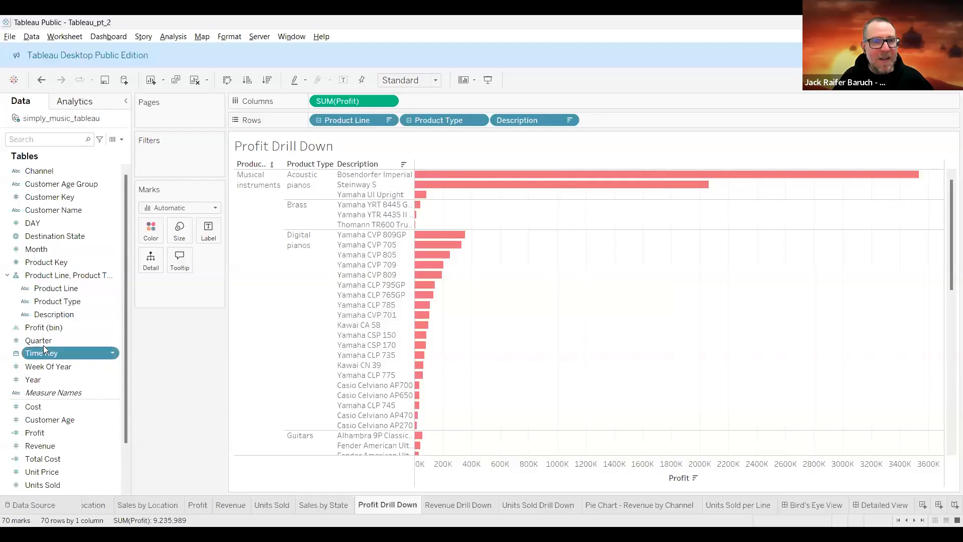
left_click_drag(165, 155, 165, 156)
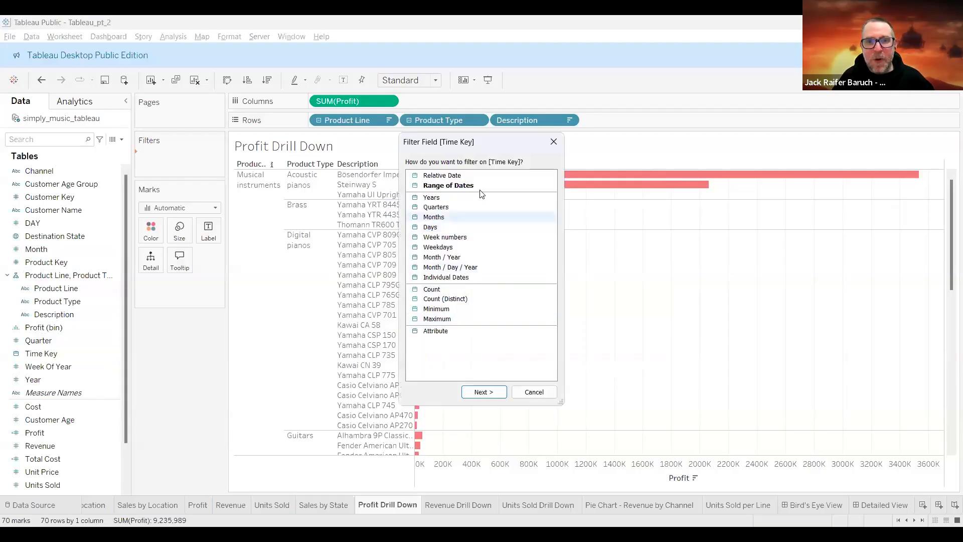
left_click(479, 393)
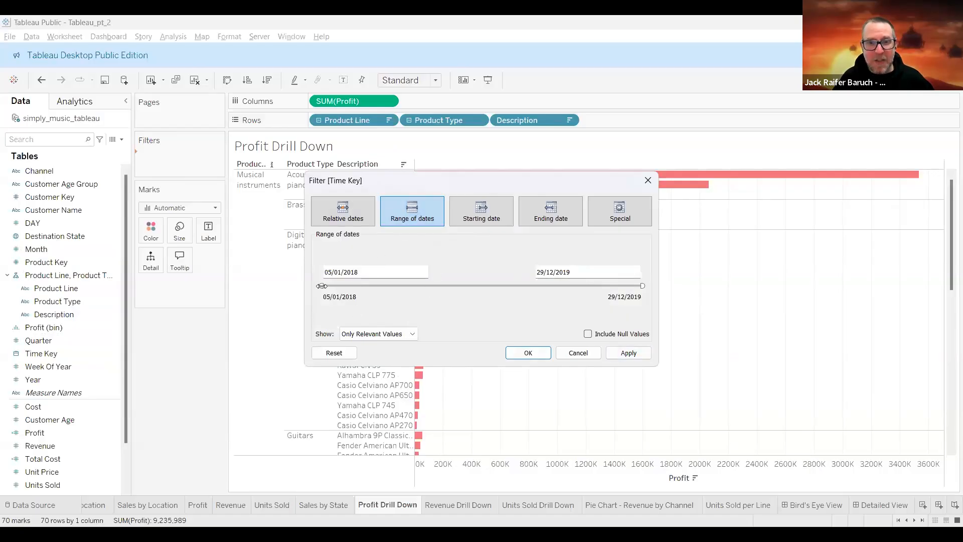
left_click_drag(322, 286, 246, 291)
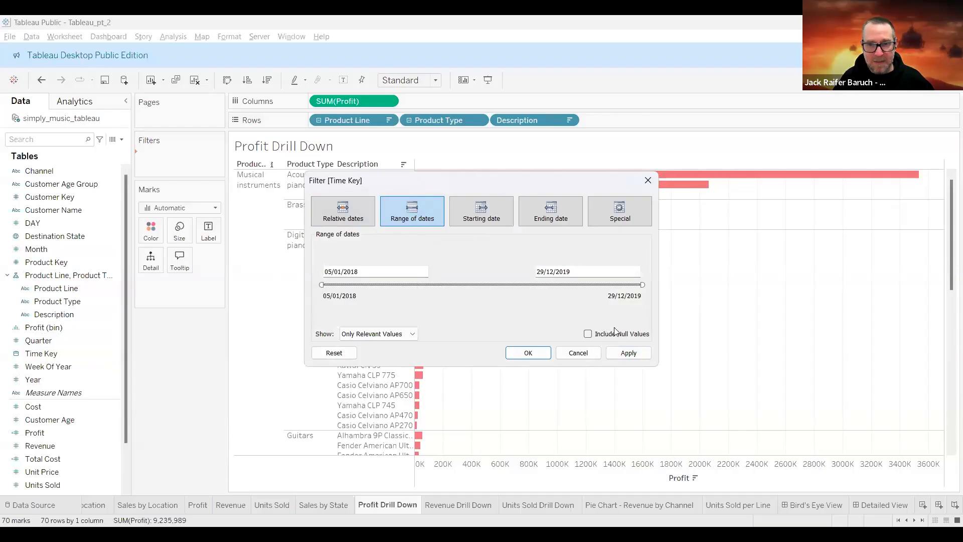
left_click(629, 353)
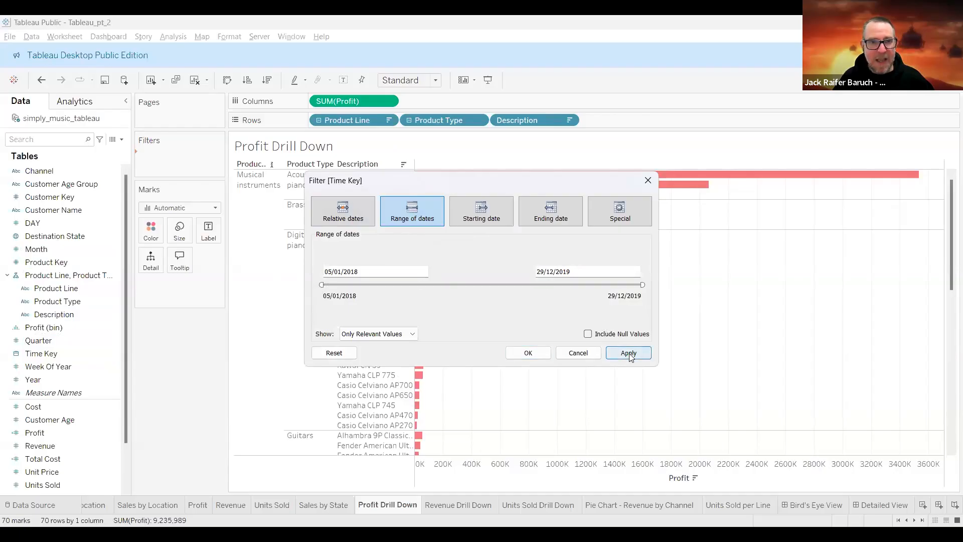
left_click(526, 353)
Try converting the Time Key filter to discrete dates, with no dates selected
right_click(187, 156)
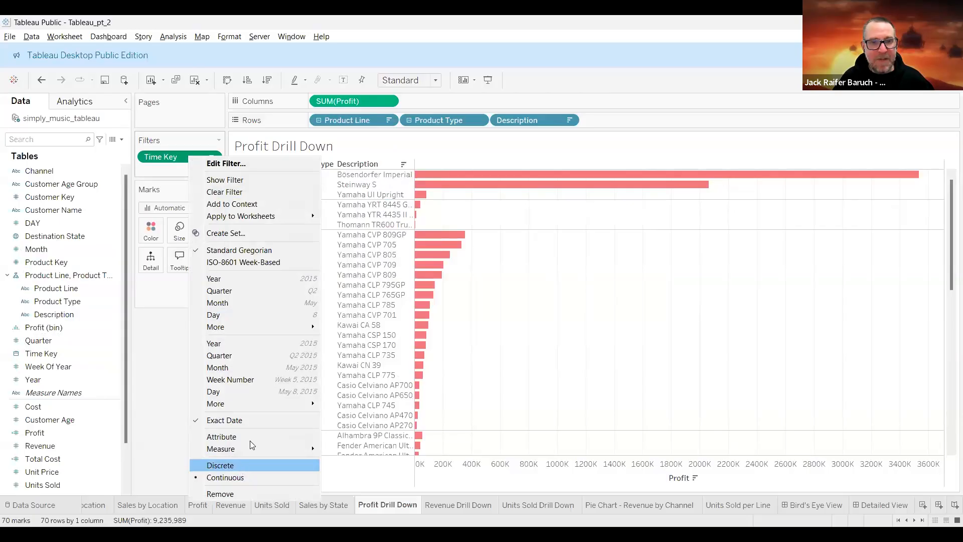
left_click(238, 464)
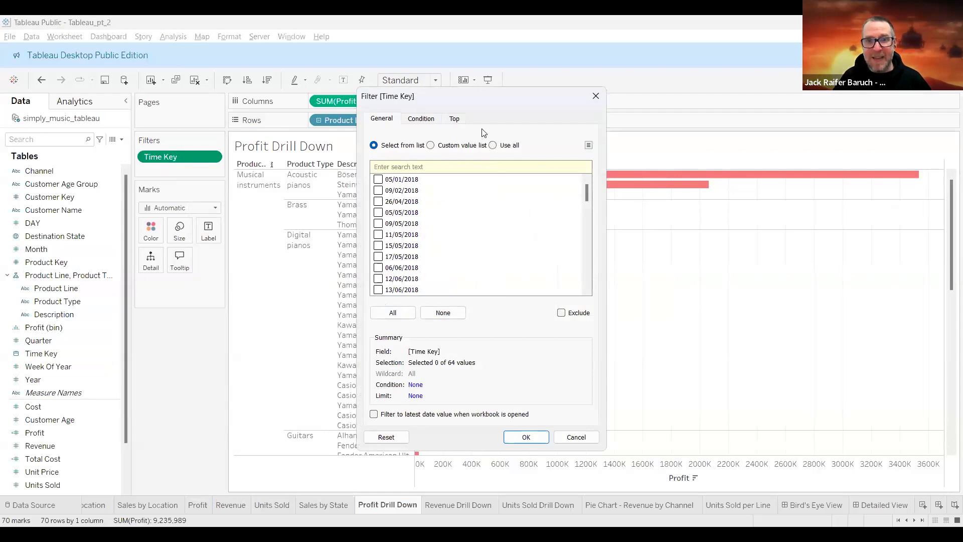
left_click(412, 121)
left_click(325, 160)
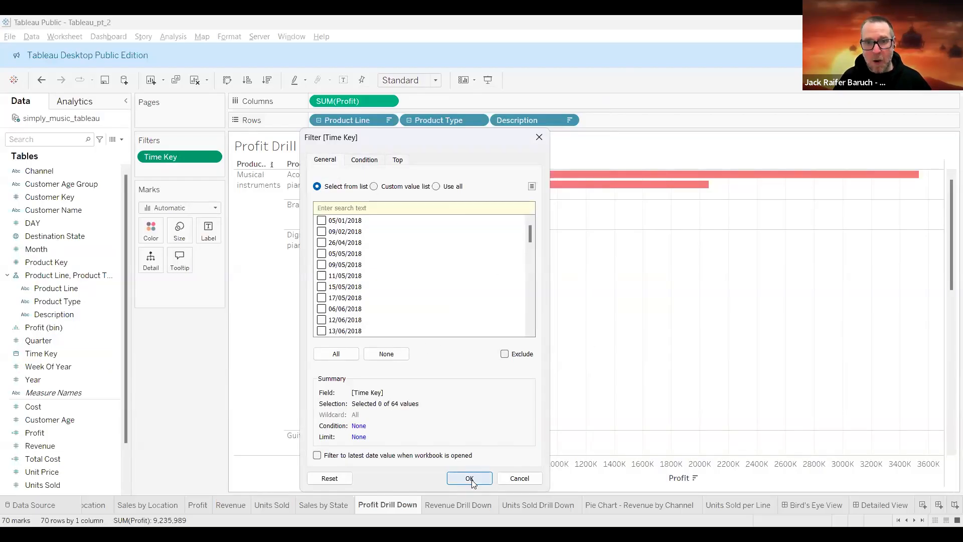
key("Return")
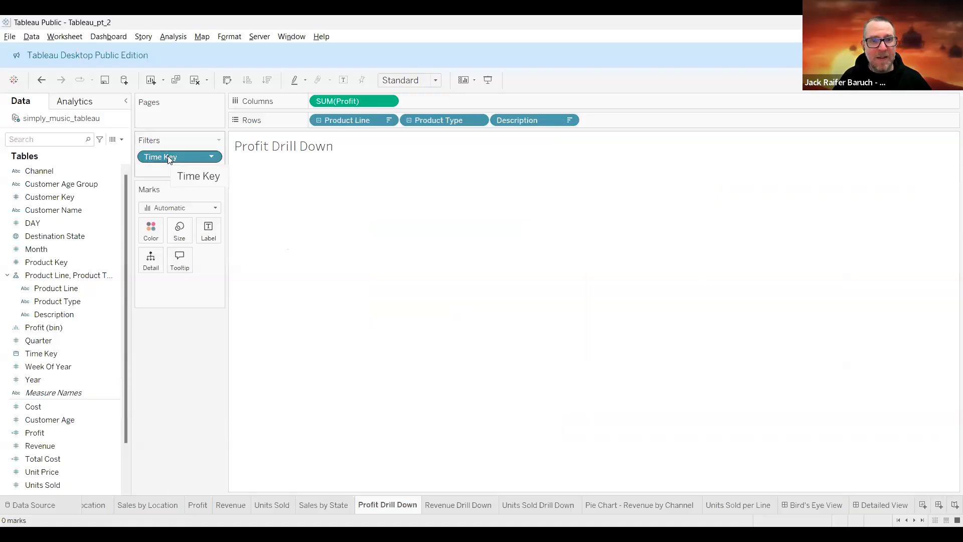
Switch the Time Key filter back to continuous
right_click(169, 158)
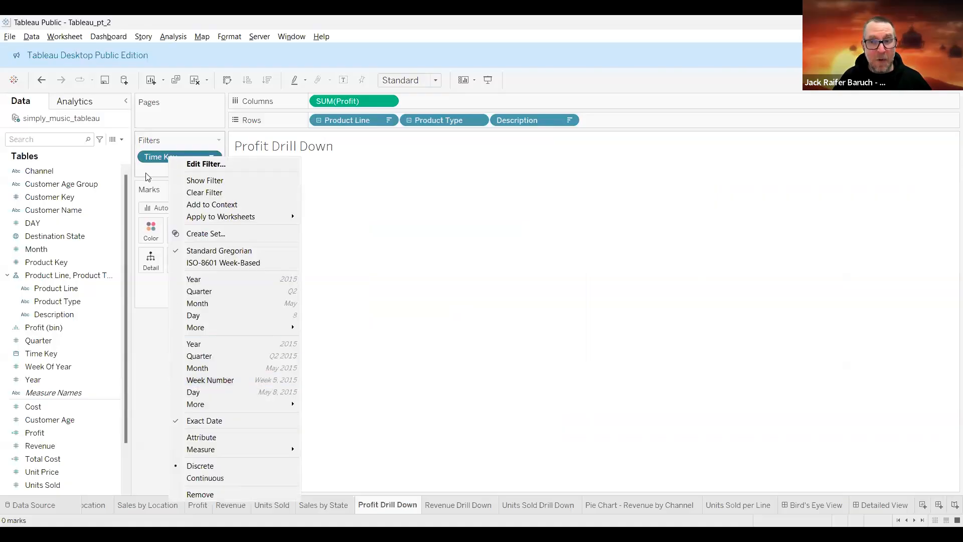
left_click(205, 483)
left_click(578, 353)
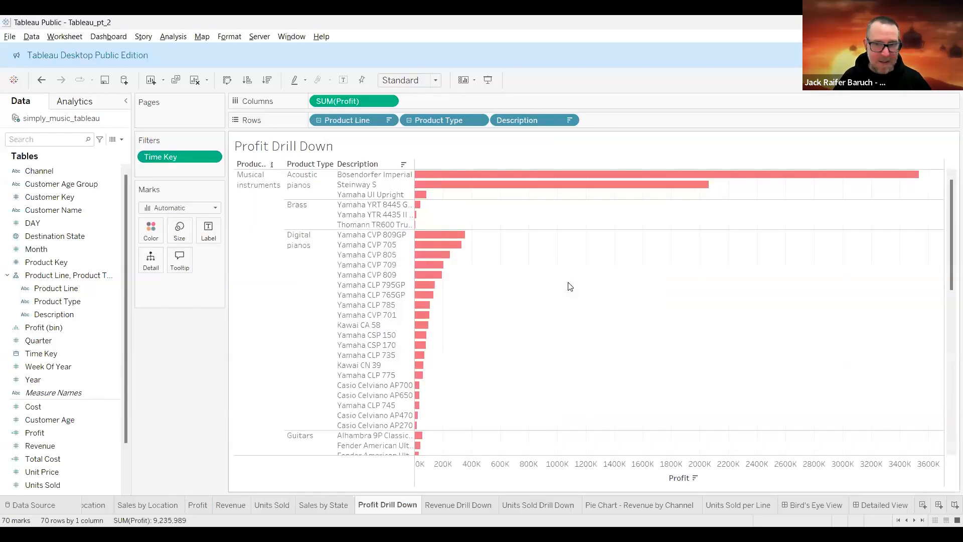
Show the Time Key filter control beside the Profit Drill Down chart and try its start-date slider
right_click(177, 156)
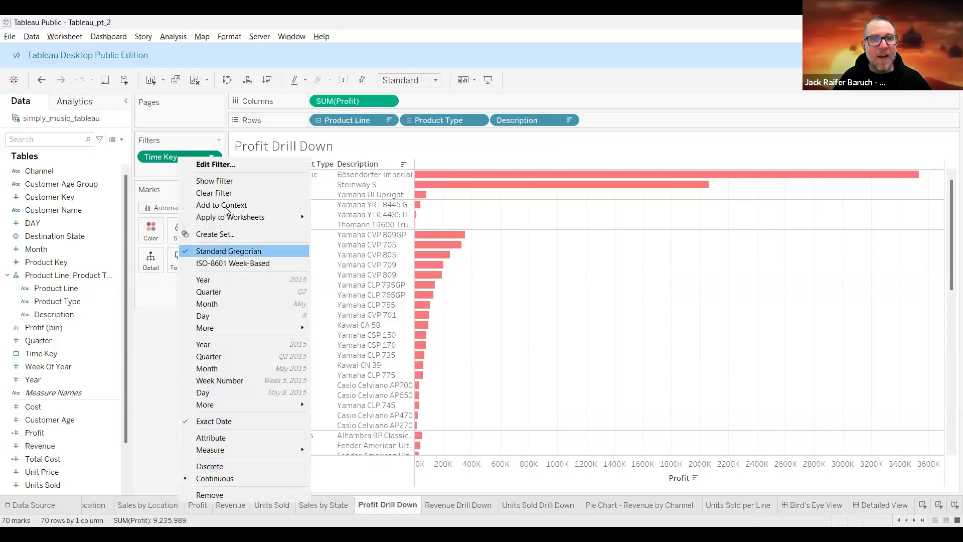
left_click(229, 181)
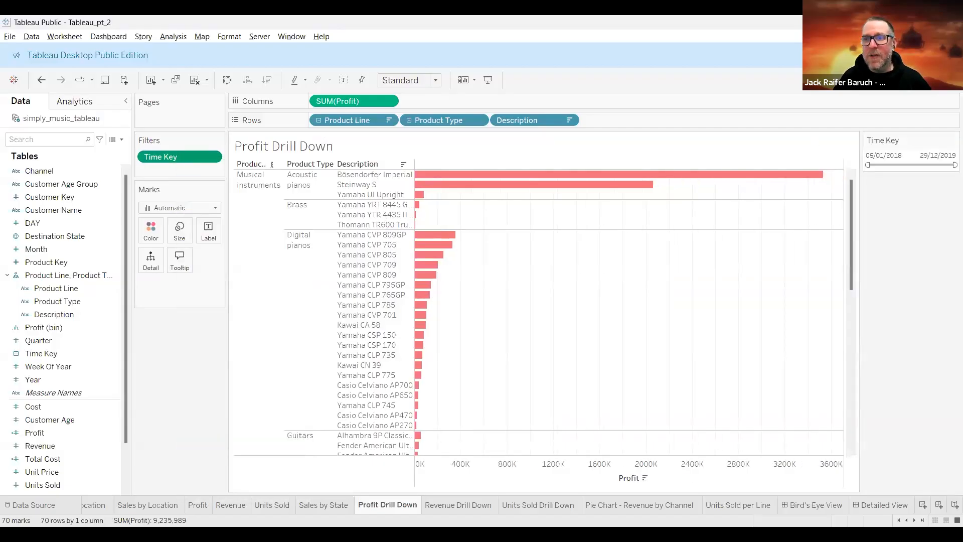
left_click_drag(868, 165, 841, 166)
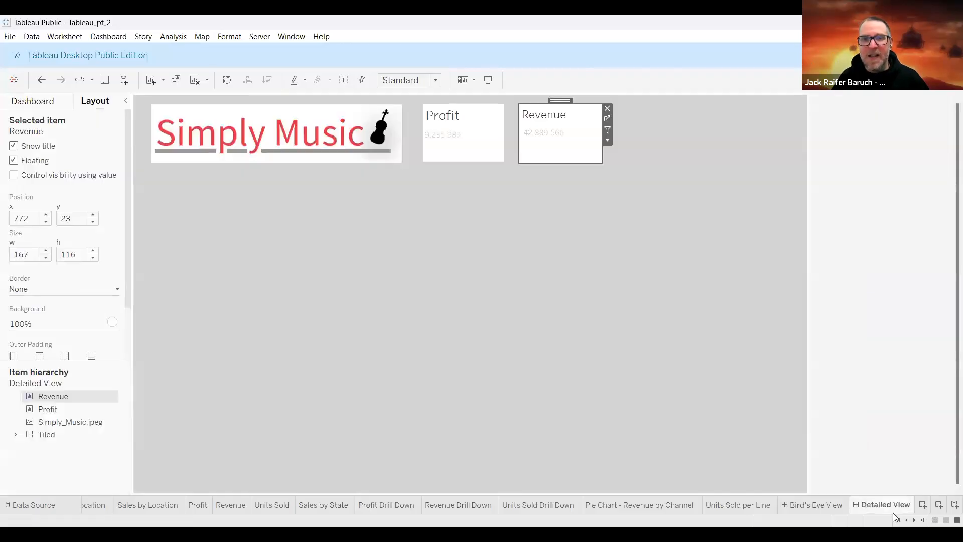
Add the Units Sold sheet as a floating object in the empty area of the Detailed View dashboard
left_click(867, 504)
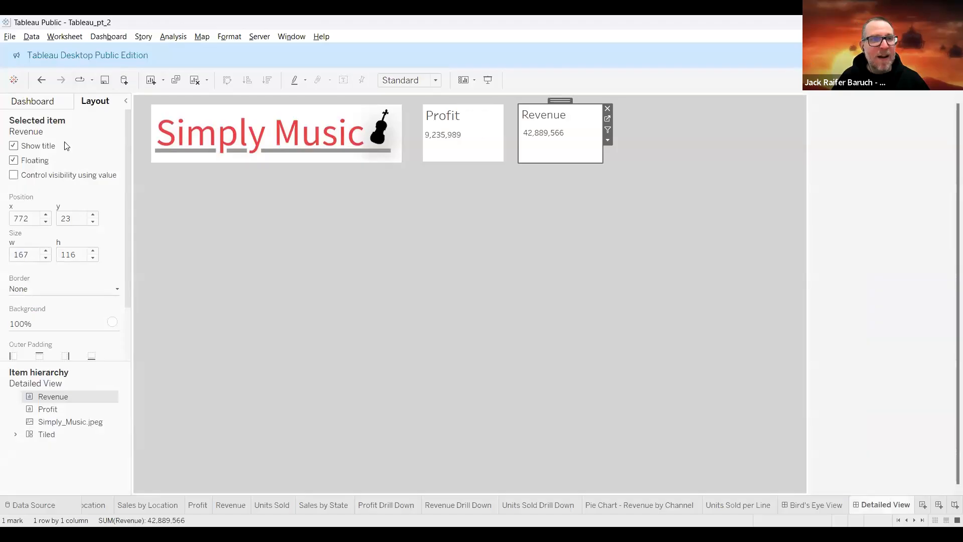
left_click(30, 99)
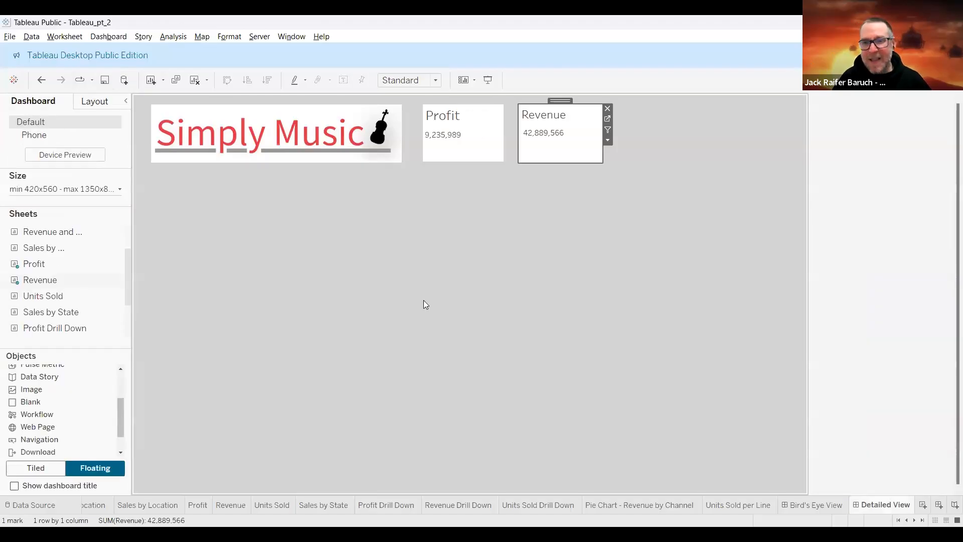
left_click(555, 295)
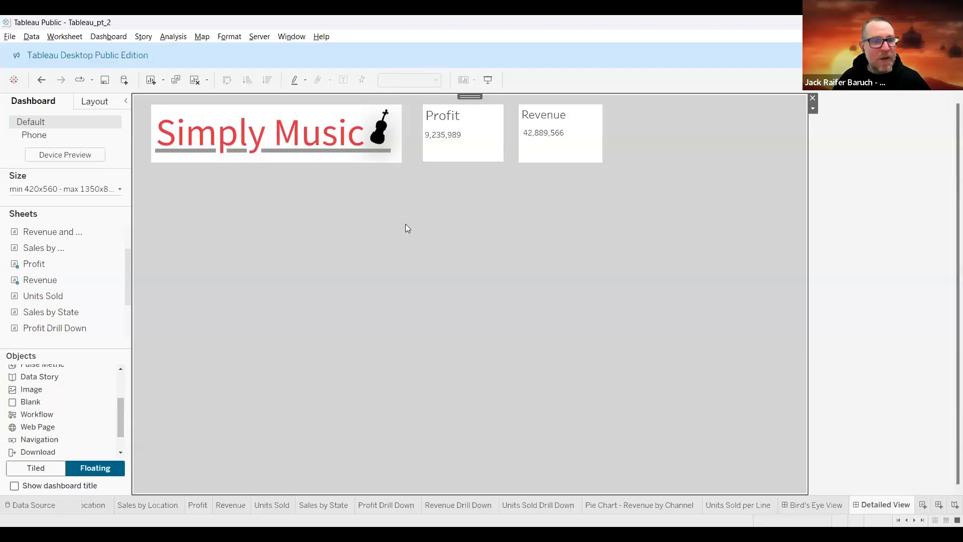
double_click(113, 328)
left_click_drag(56, 298, 418, 225)
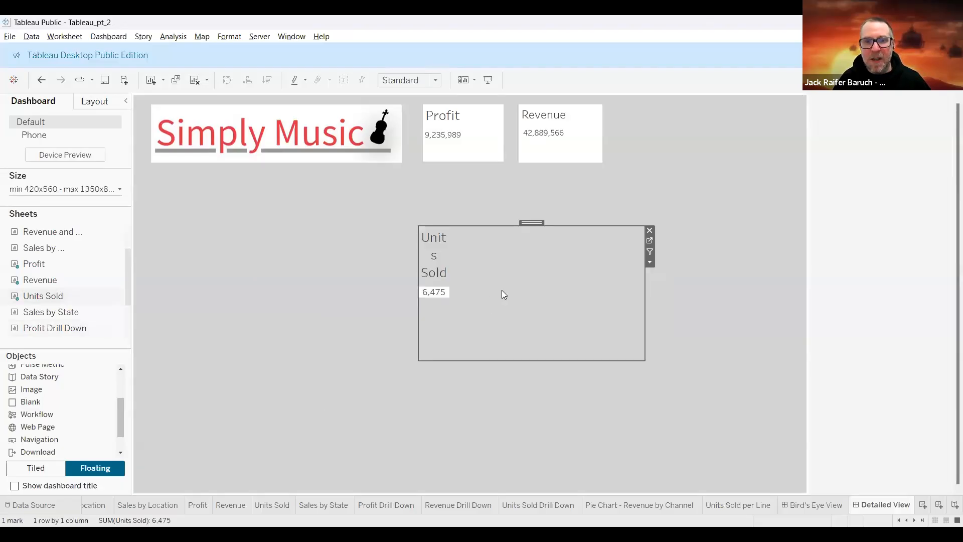
Give the Units Sold card a white background and shrink it to about 160 by 174 pixels
left_click(103, 101)
left_click(88, 329)
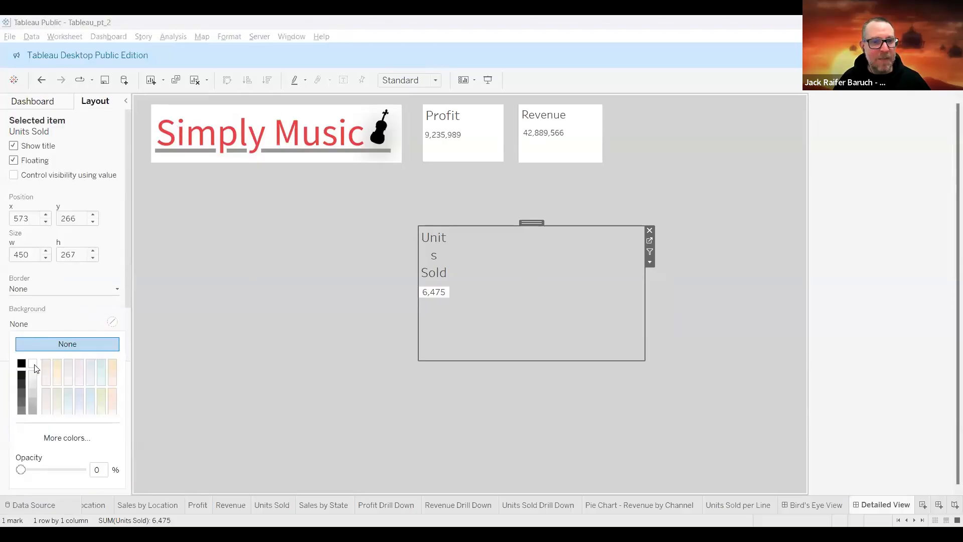
left_click(32, 362)
left_click(651, 366)
left_click_drag(644, 360, 499, 314)
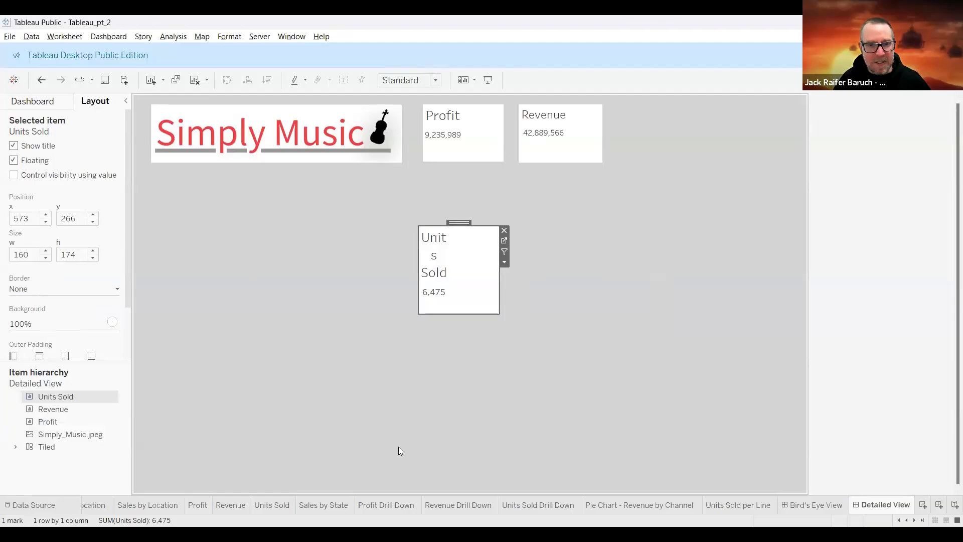
Try to set the Units Sold sheet title's font size to 12
left_click(268, 504)
double_click(609, 148)
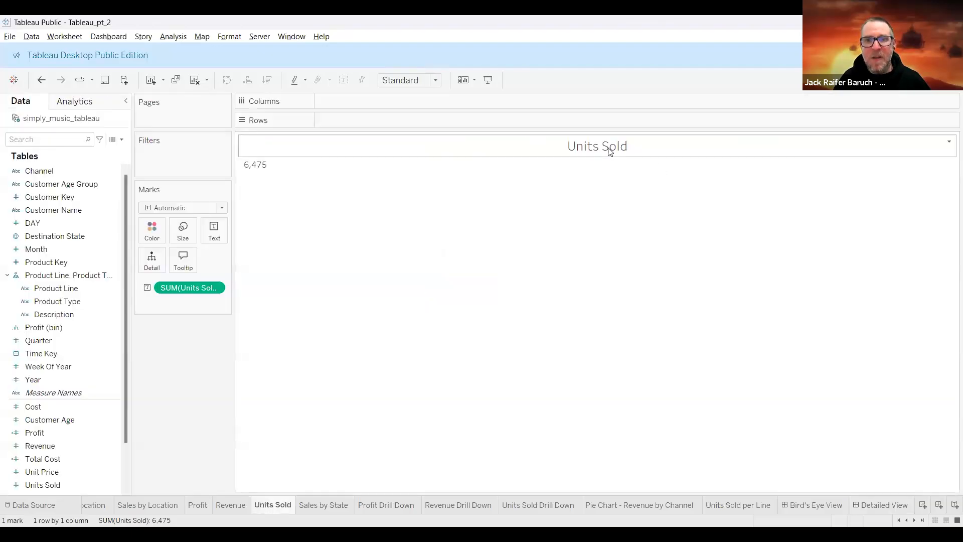
left_click(436, 211)
left_click(436, 211)
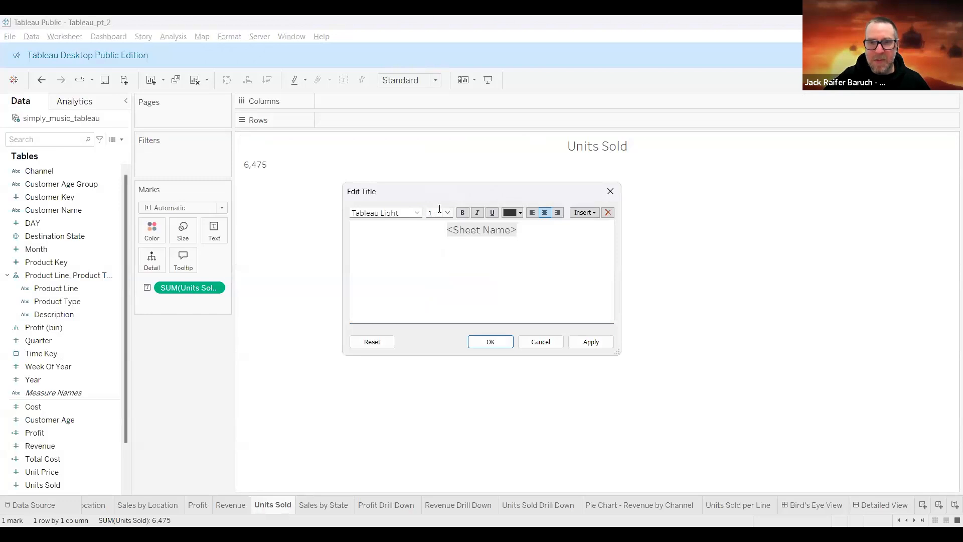
left_click(594, 342)
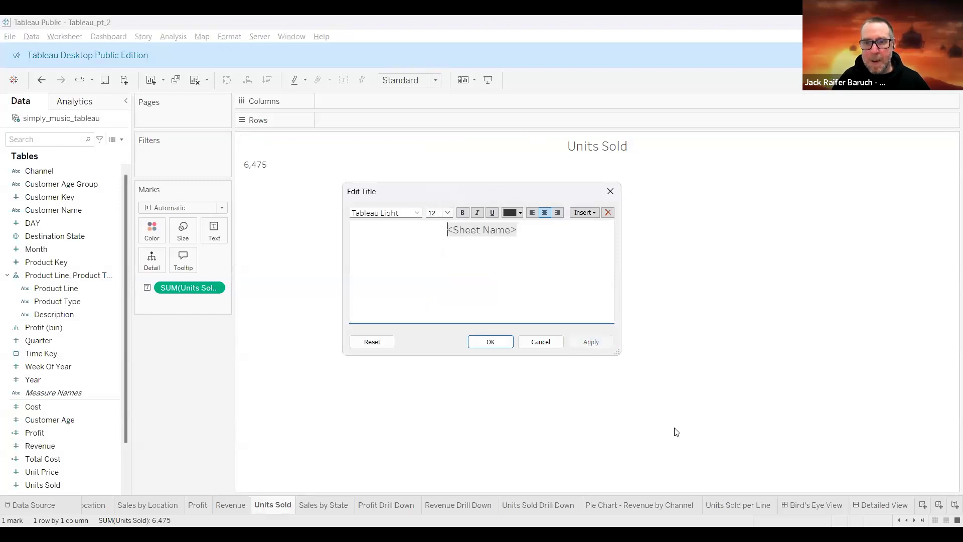
On the Detailed View dashboard, resize the Units Sold card to about 166 by 139 pixels and place it beside the Revenue card
left_click(791, 506)
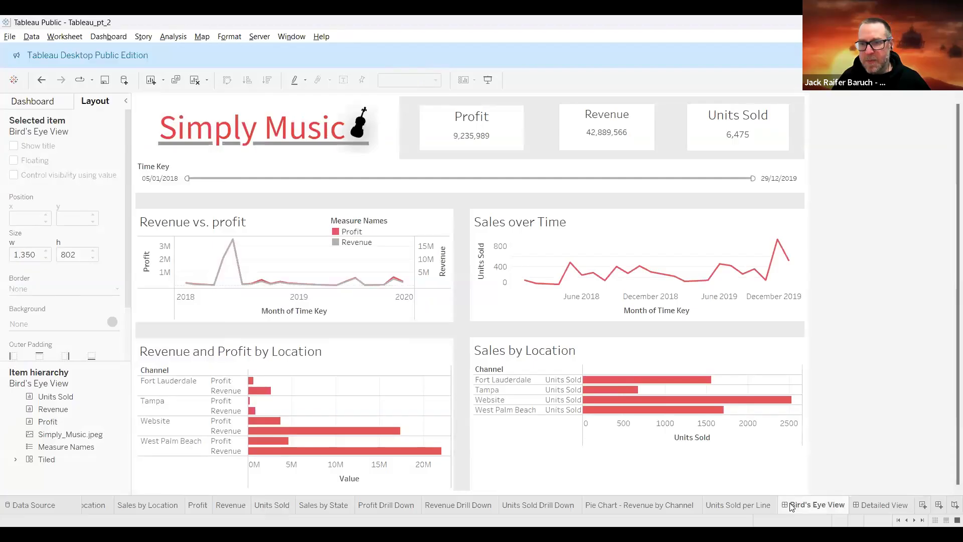
left_click(866, 505)
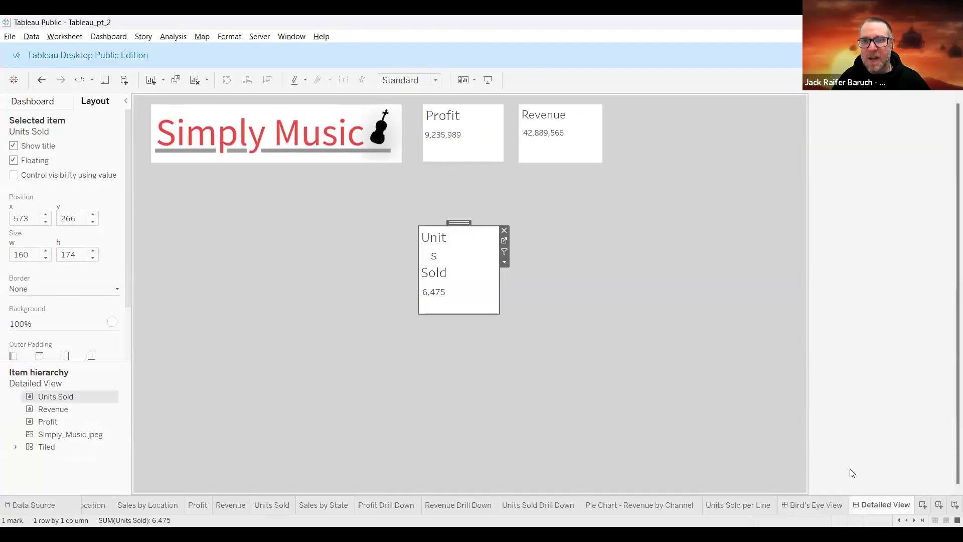
mouse_move(498, 314)
left_mouse_down()
mouse_move(564, 296)
mouse_move(504, 296)
left_mouse_up()
left_click_drag(465, 224, 660, 112)
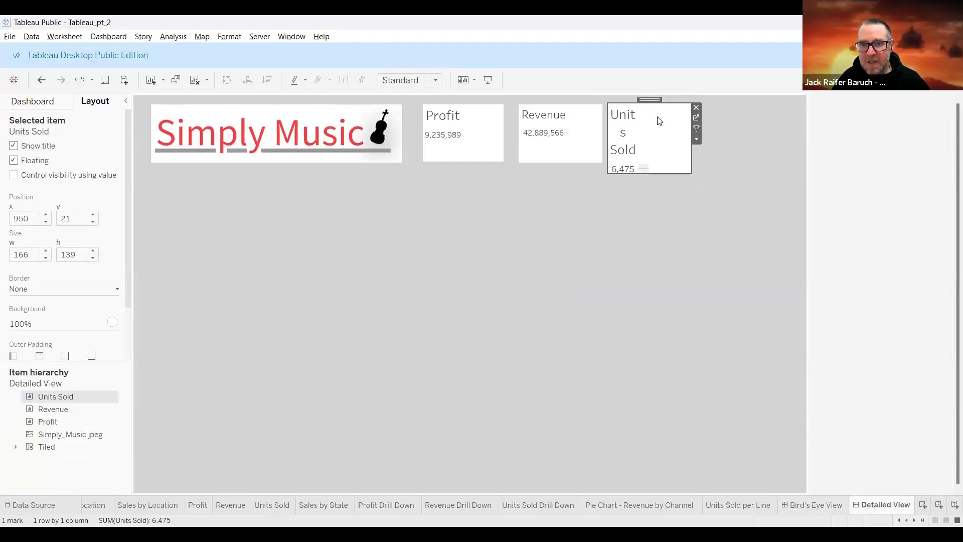
Set the Units Sold sheet title's font size to 12, and shrink its Detailed View card to about 161 by 119 pixels
left_click(271, 504)
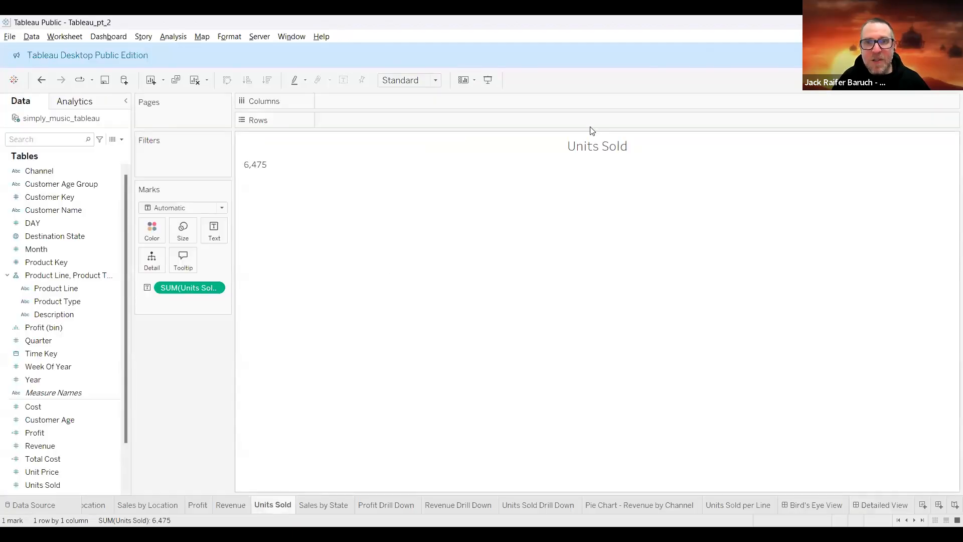
double_click(589, 145)
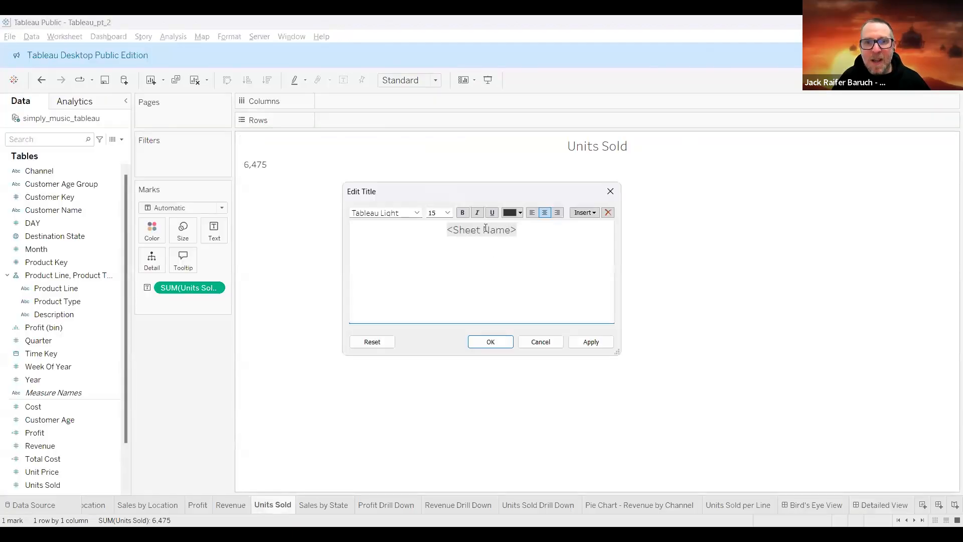
left_click(434, 212)
type("1")
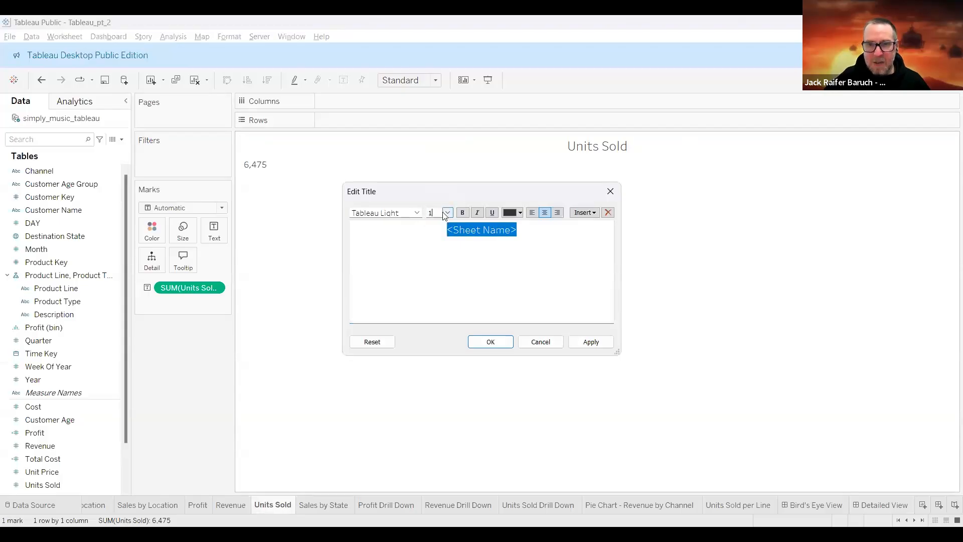
key("Return")
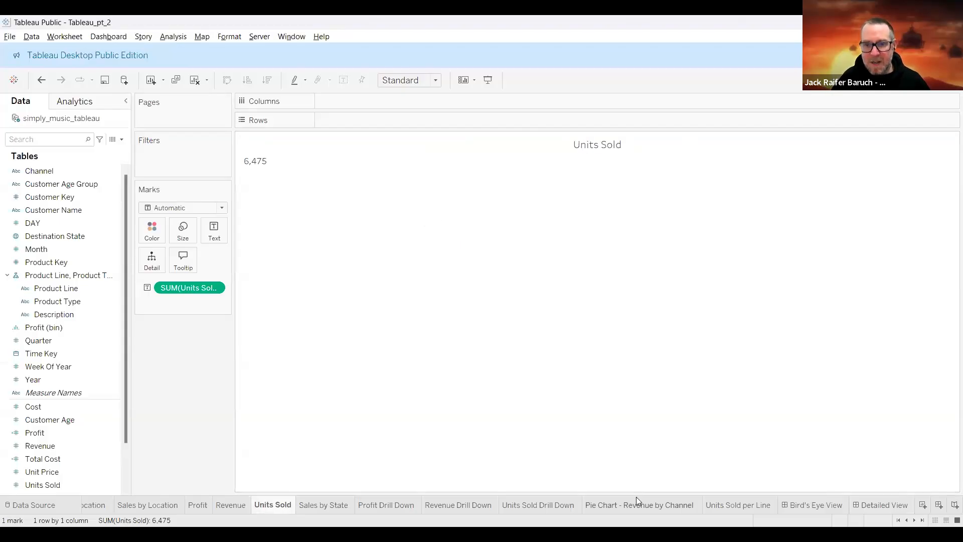
left_click(888, 502)
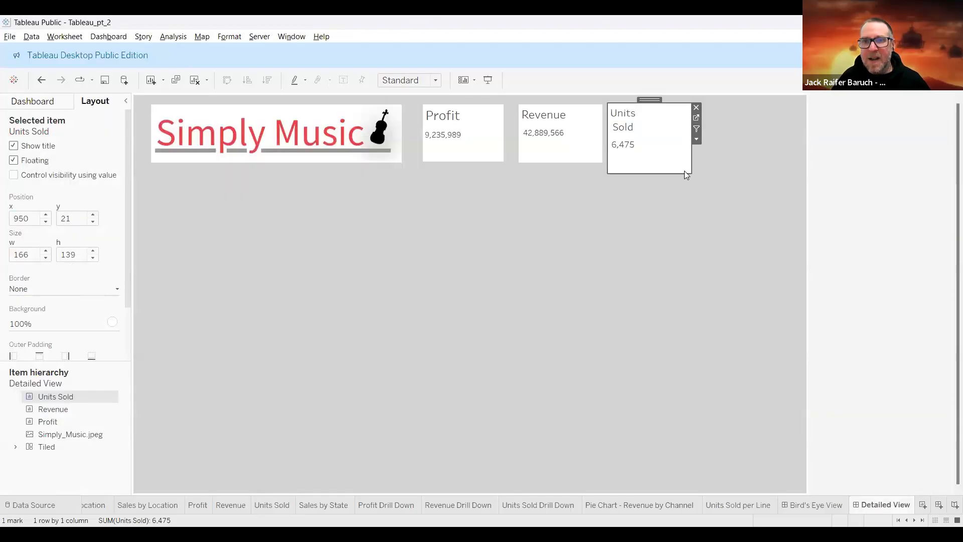
left_click_drag(688, 171, 688, 163)
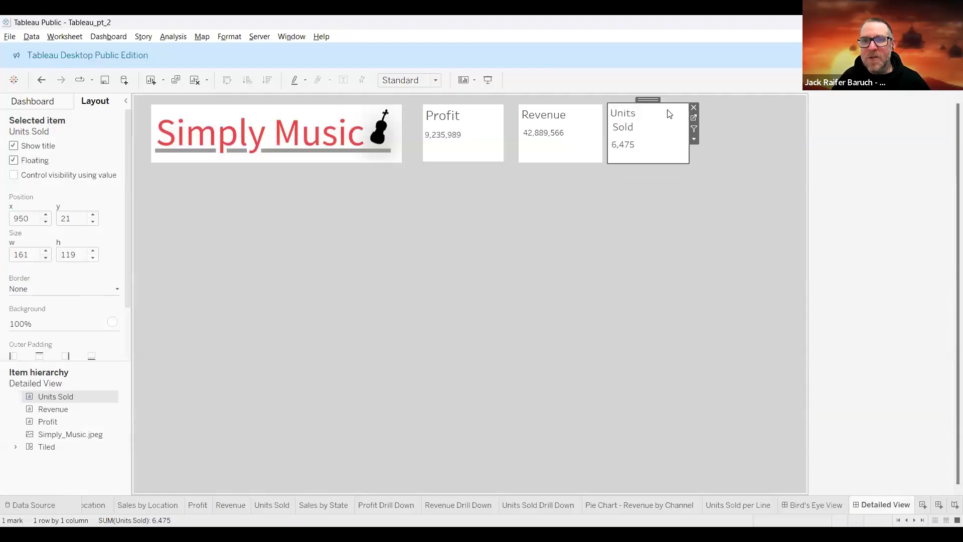
Shift the Units Sold card slightly away from the Revenue card, to about x 962, y 22
left_click_drag(655, 101, 661, 101)
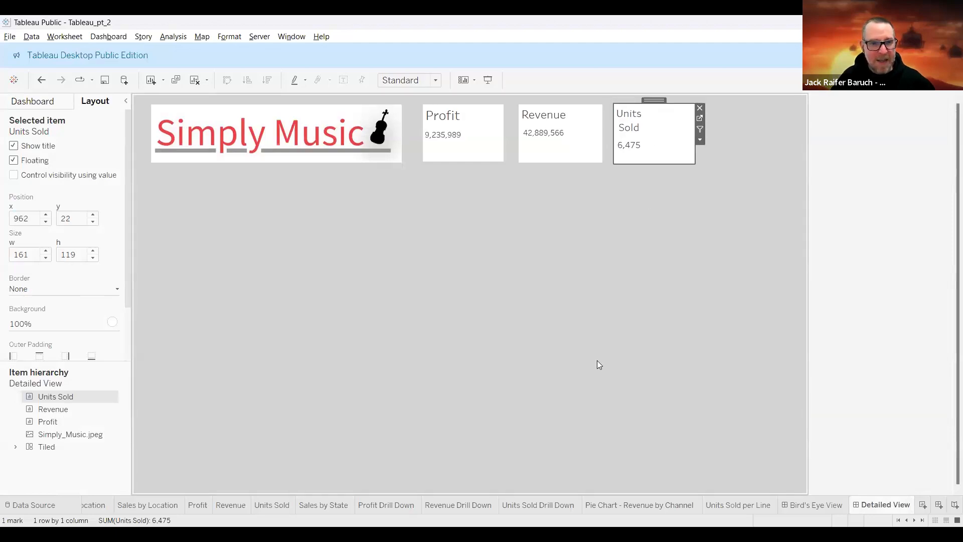
left_click(36, 106)
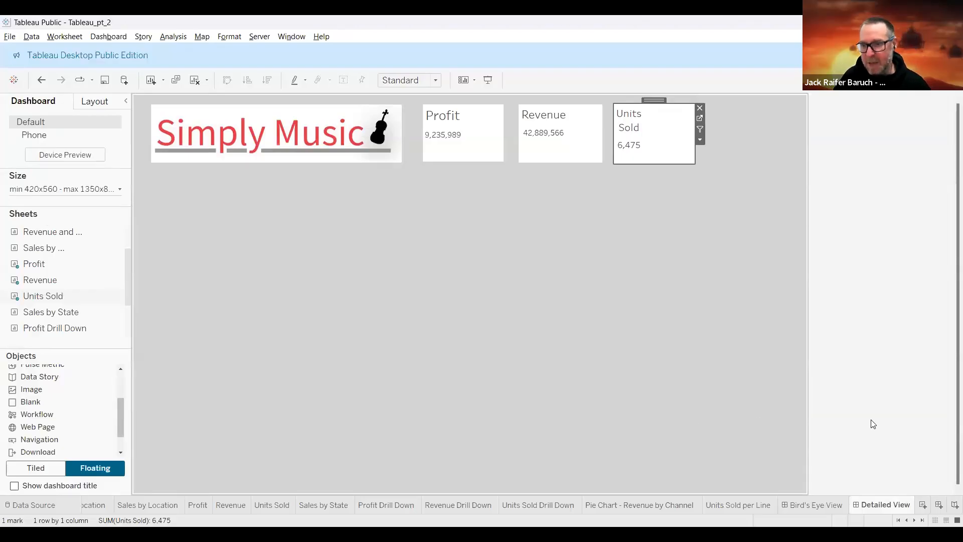
left_click(922, 505)
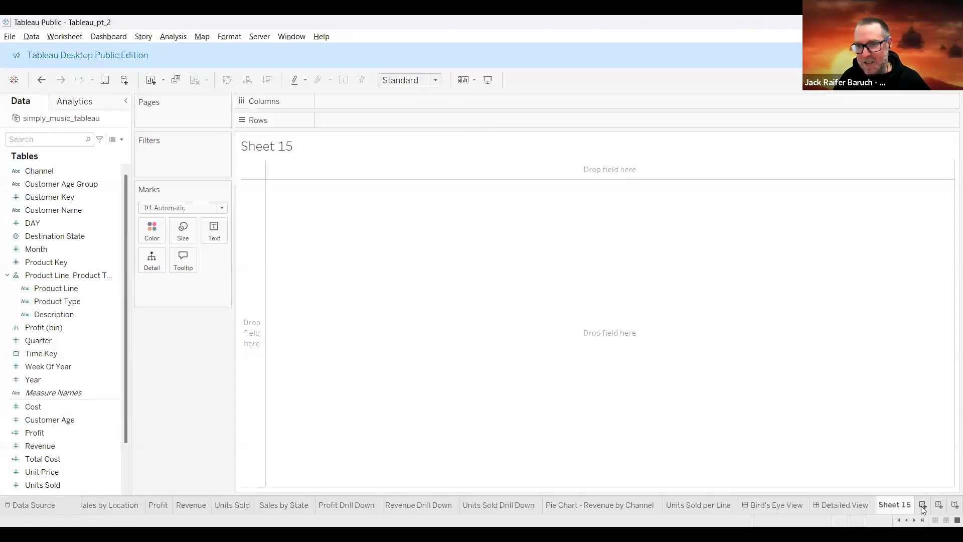
right_click(903, 506)
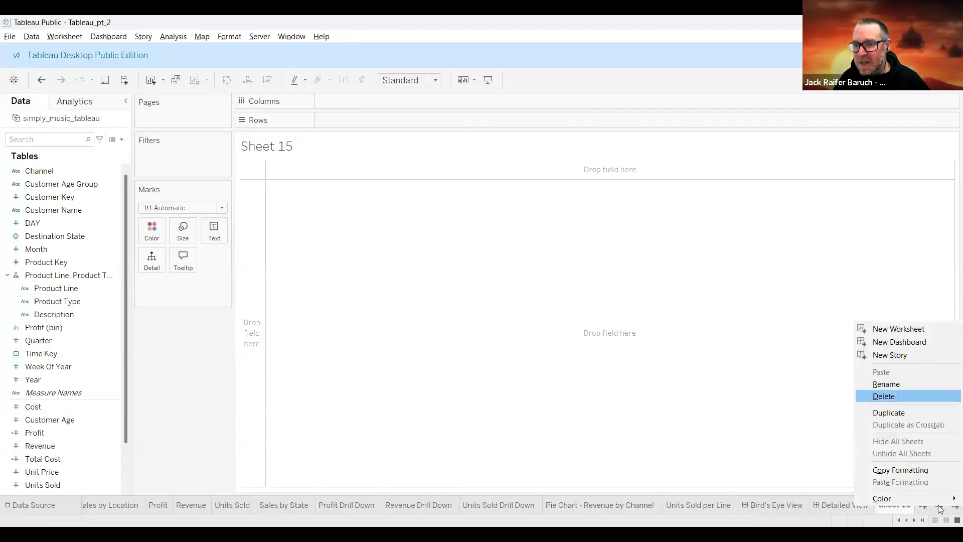
left_click(896, 394)
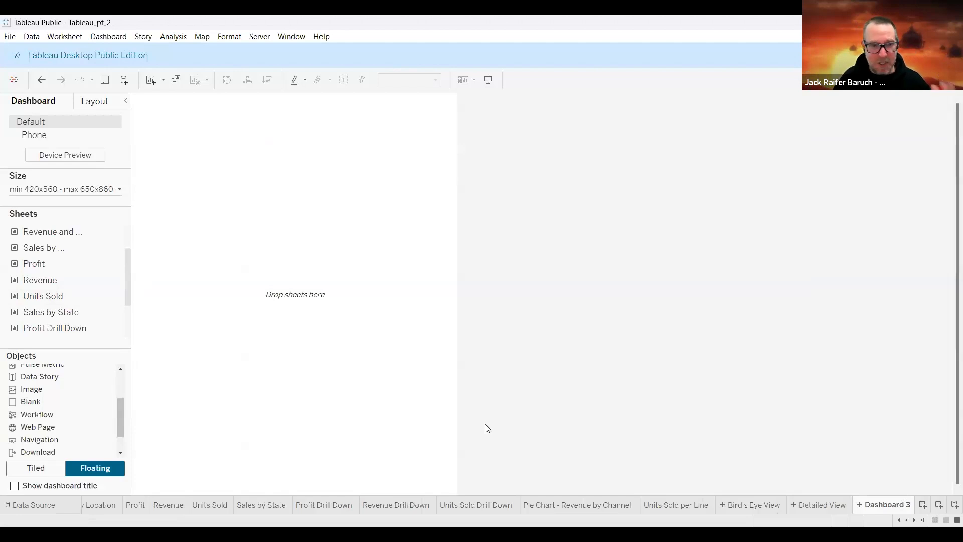
Switch object placement to tiled and set the new dashboard's maximum width to 1350 px
left_click(45, 468)
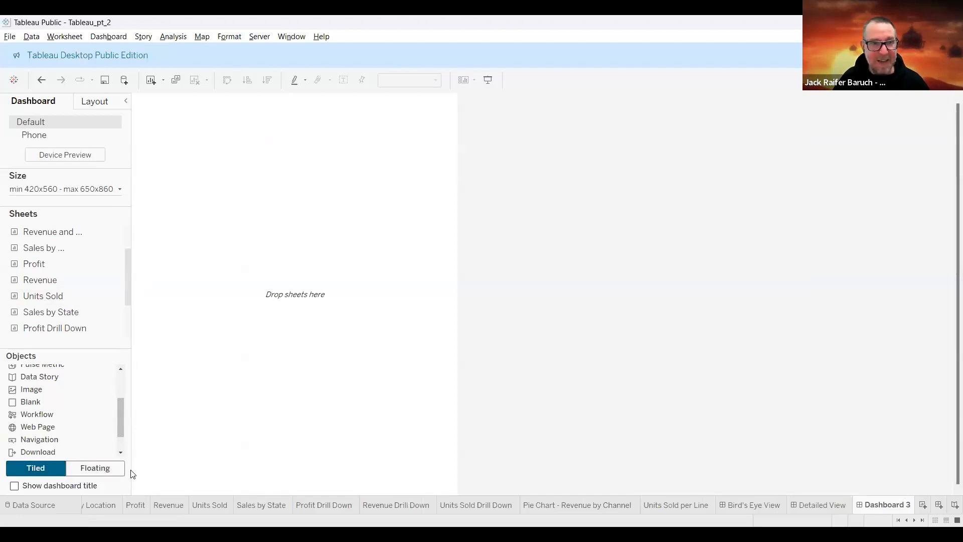
left_click(83, 190)
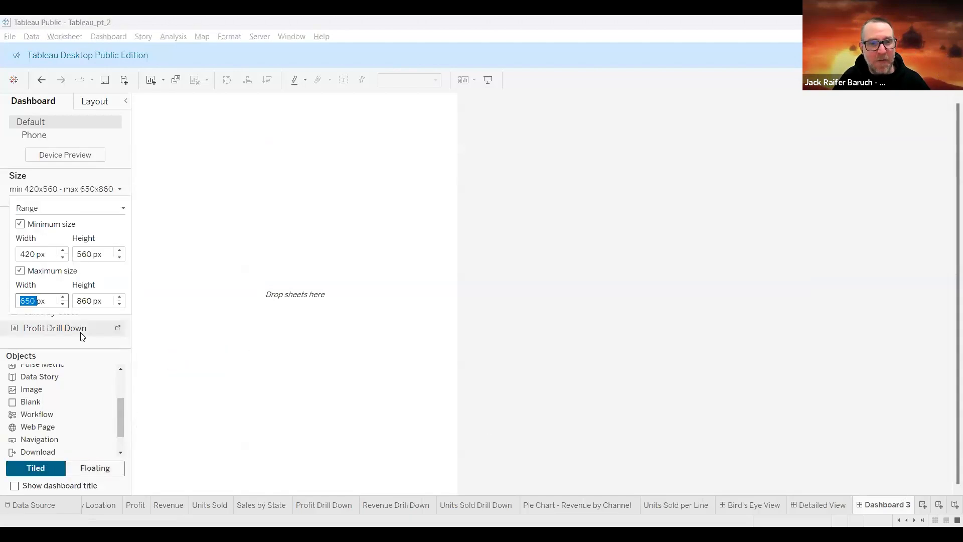
left_click(64, 296)
left_click(64, 297)
left_click(64, 297)
left_click(63, 297)
left_click(63, 296)
left_click(63, 297)
left_click(64, 297)
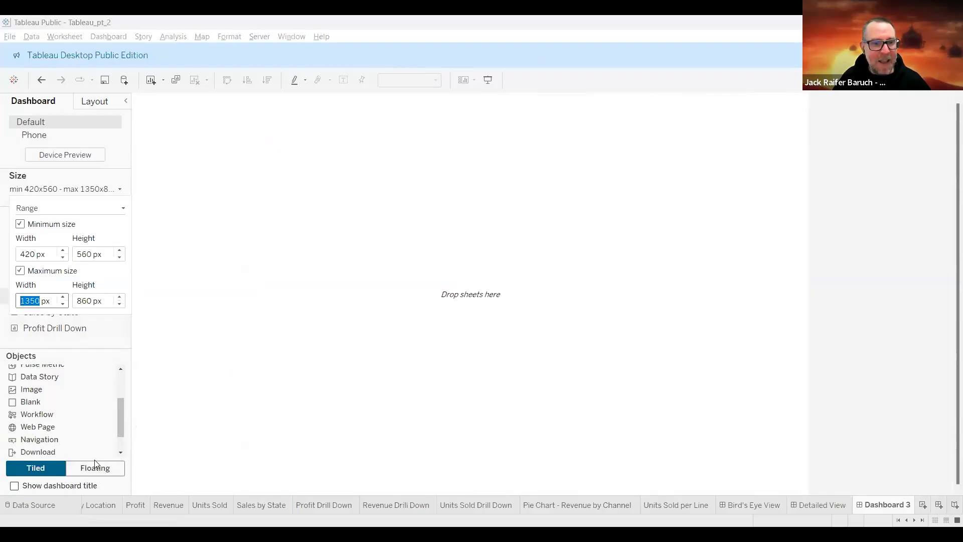
Fill the new dashboard with a tiled Blank object and give it a light grey background
left_click_drag(23, 407, 324, 266)
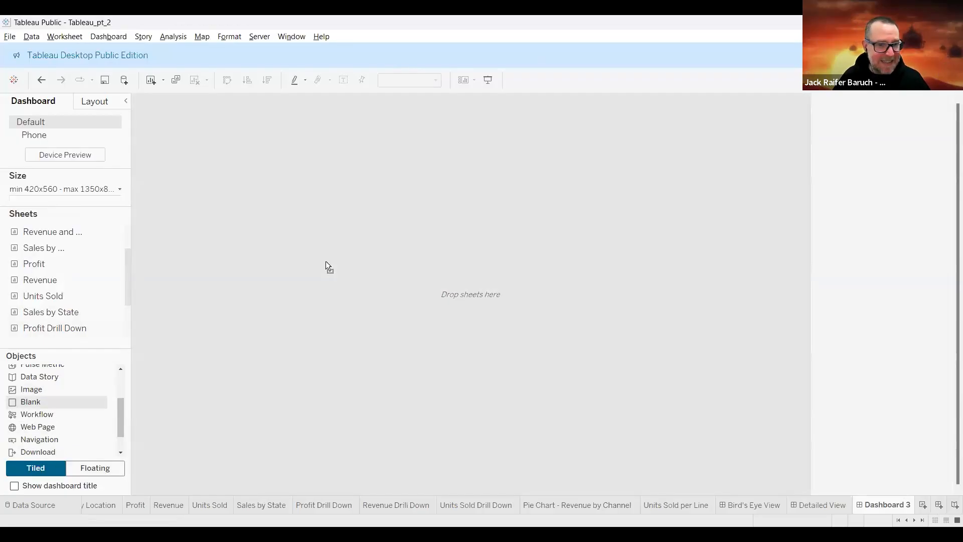
left_click_drag(326, 261, 325, 259)
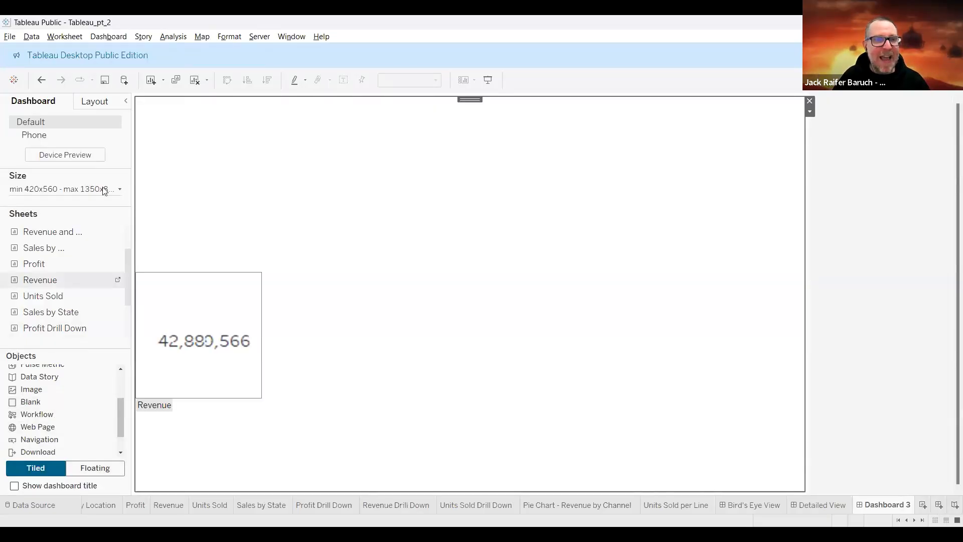
left_click(95, 102)
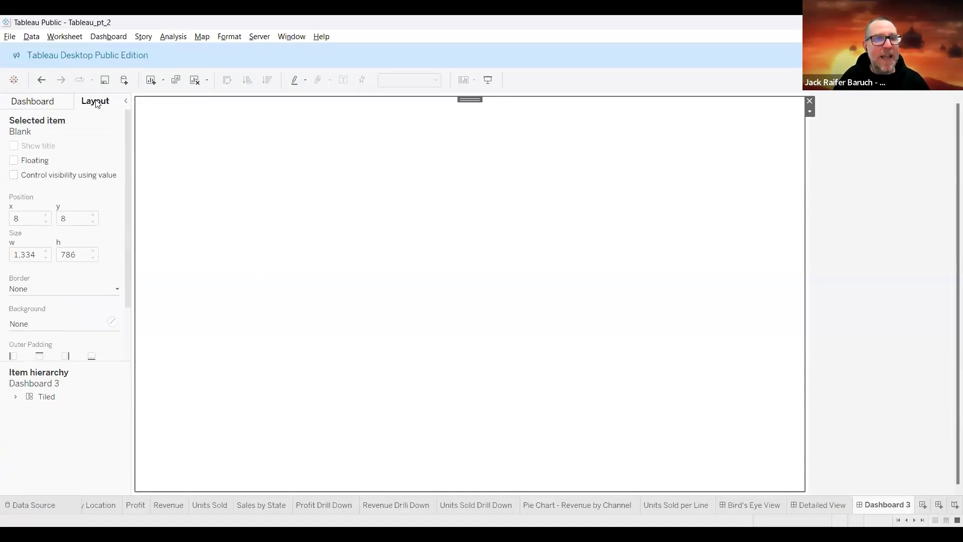
left_click(112, 321)
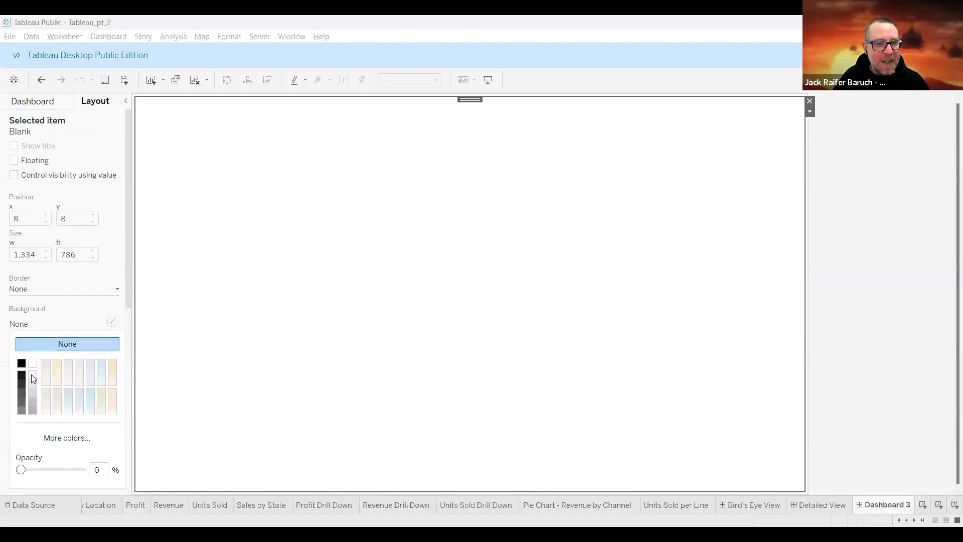
left_click(30, 387)
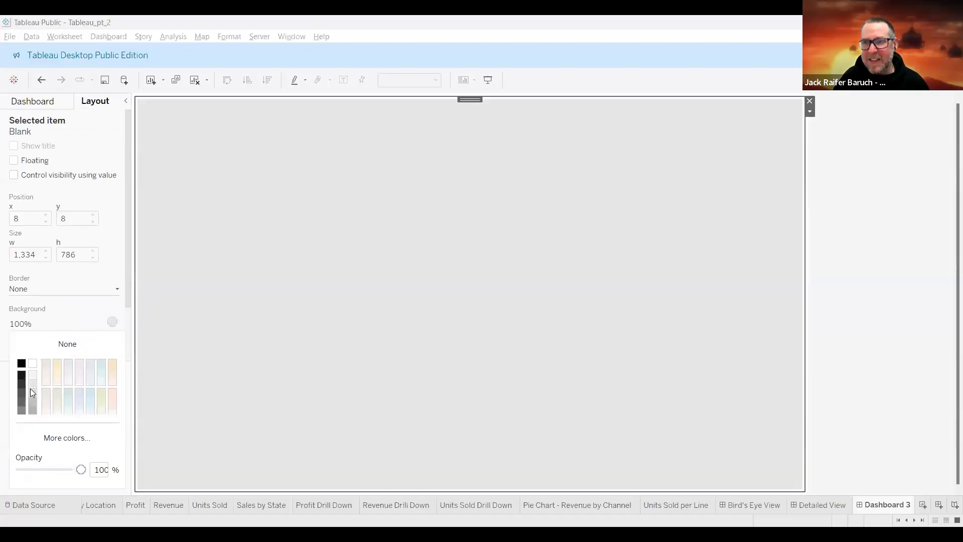
left_click(494, 384)
Add a floating image object to the dashboard using Simply_Music.jpeg, with the image fitted
left_click(45, 102)
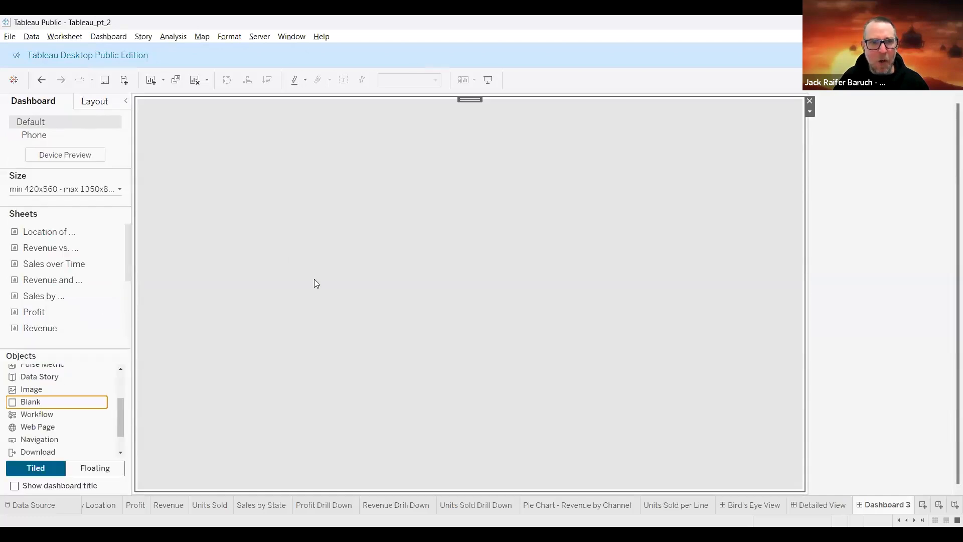
left_click(95, 468)
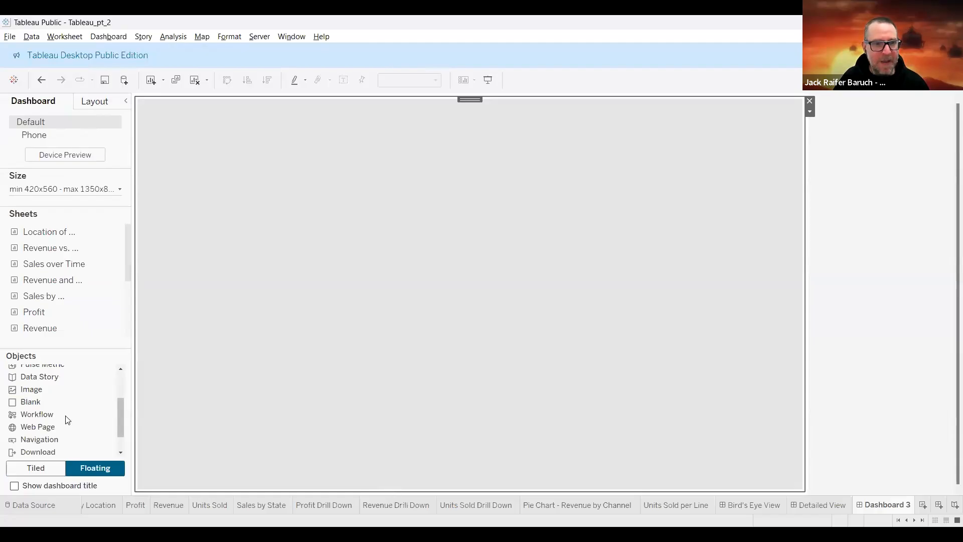
scroll(65, 416, "up", 1)
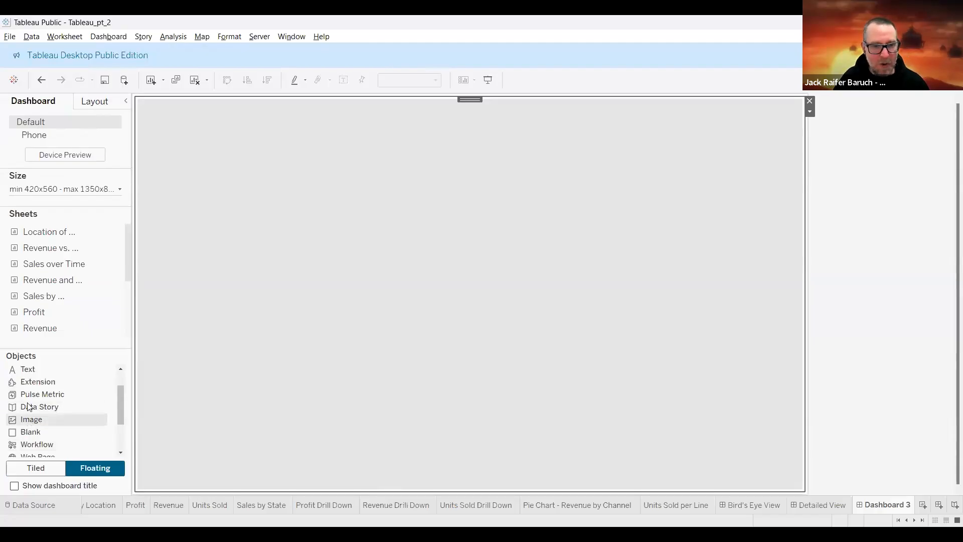
left_click_drag(32, 422, 229, 204)
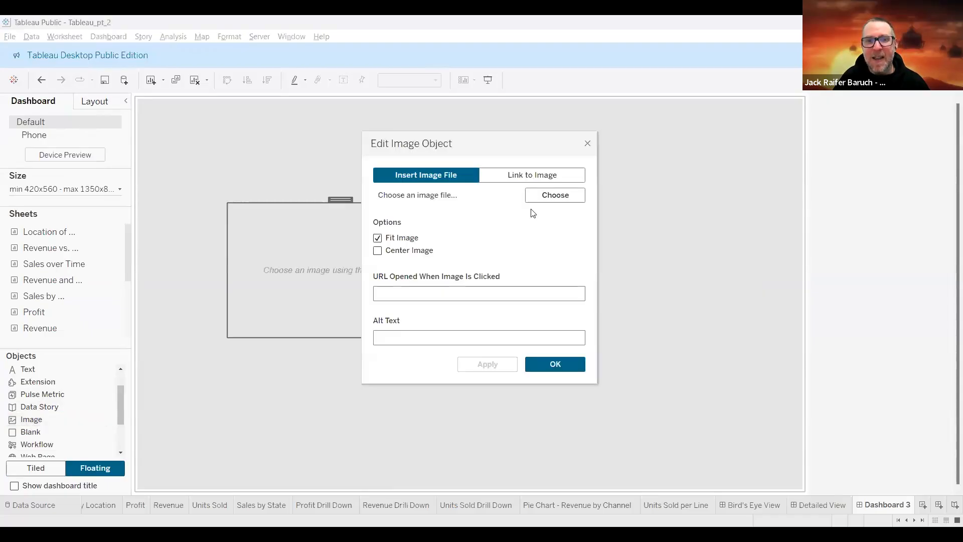
left_click(552, 194)
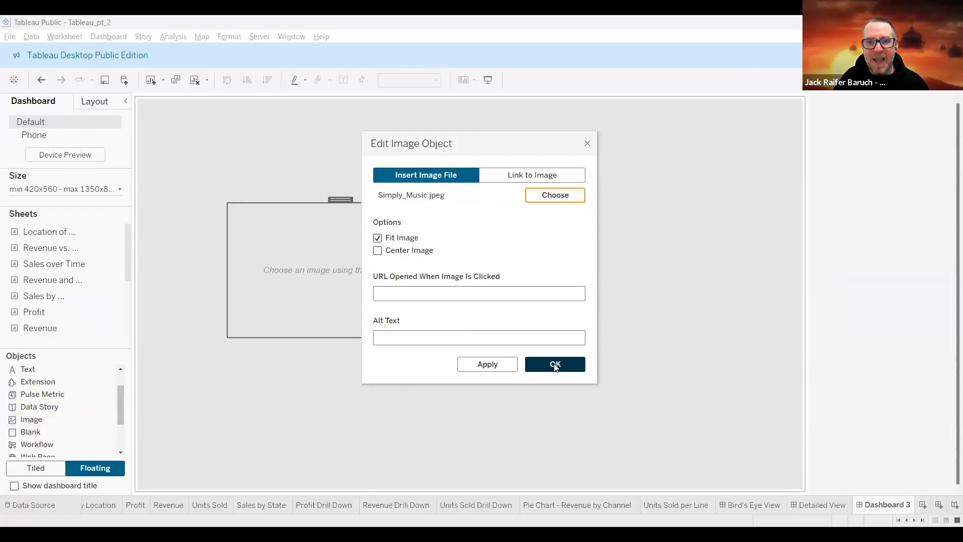
left_click(555, 364)
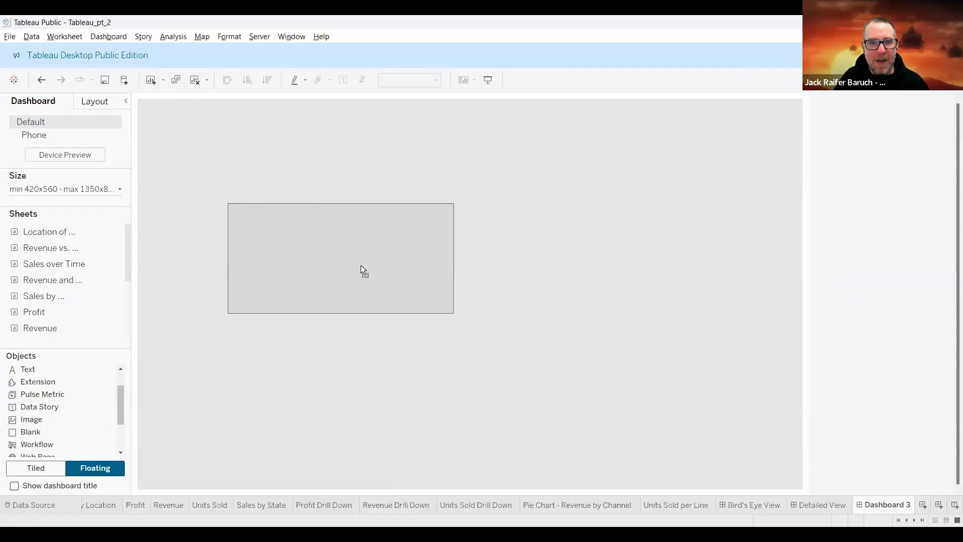
Resize the Simply Music logo into a wide, short banner and place it in the dashboard's upper-left corner
left_click_drag(452, 260, 500, 297)
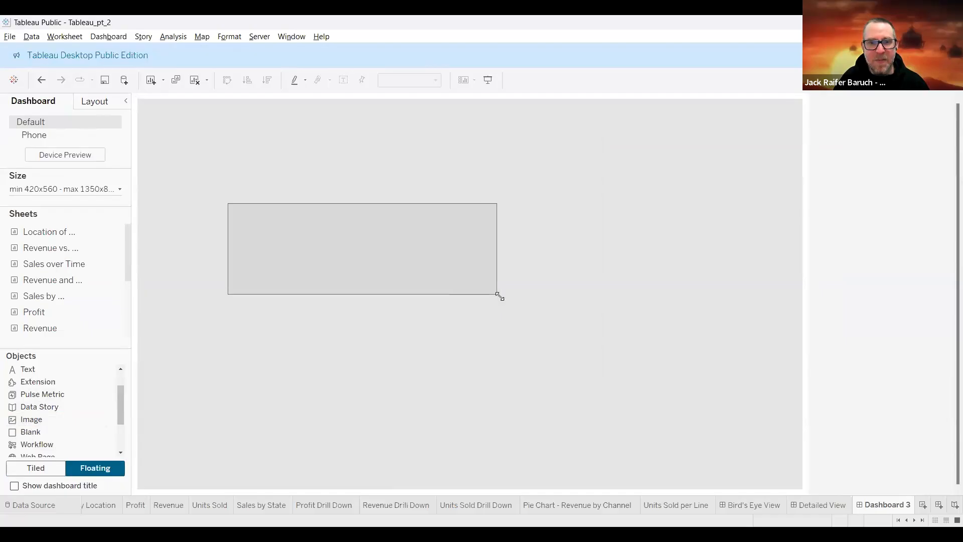
left_click_drag(395, 296, 399, 269)
left_click_drag(365, 199, 283, 101)
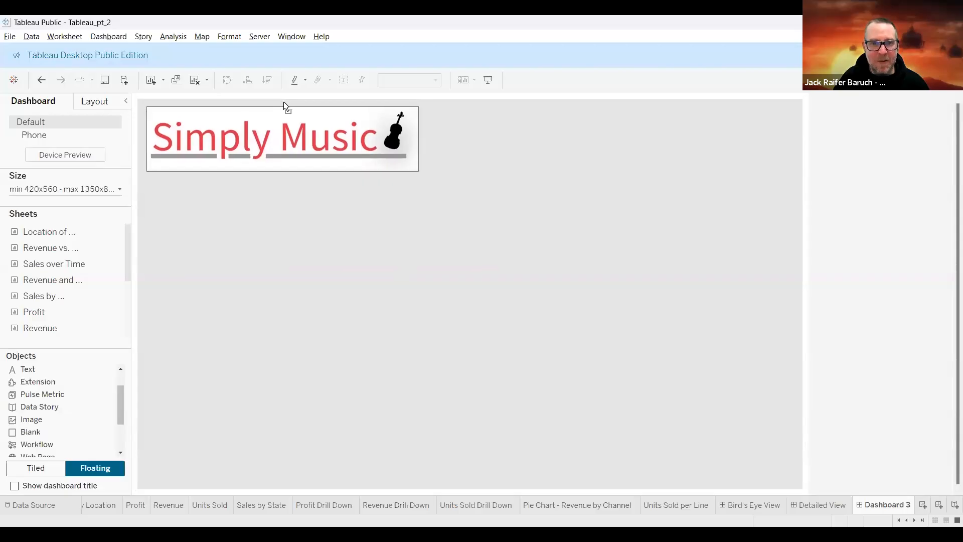
left_click(408, 263)
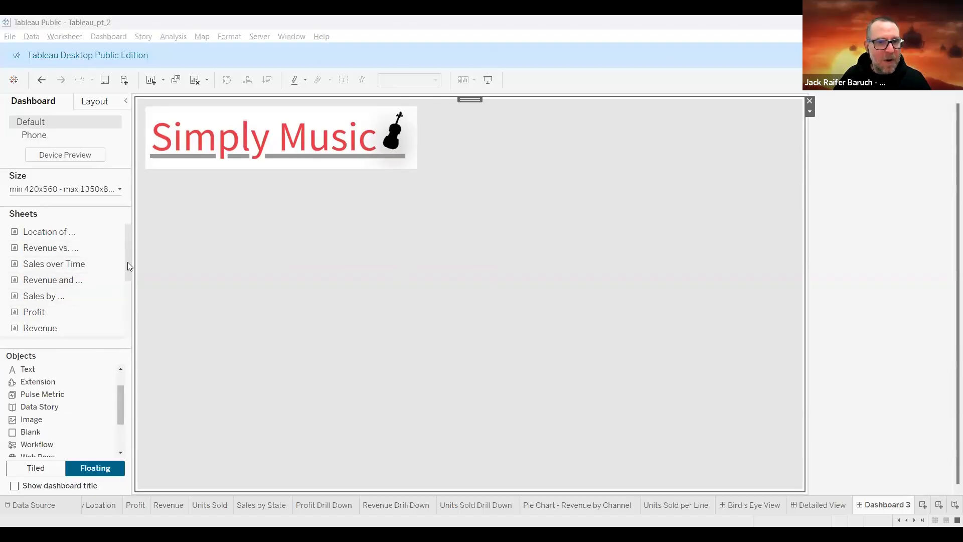
Add the Profit sheet to the dashboard as a floating card below the logo
scroll(127, 311, "down", 3)
scroll(124, 296, "down", 4)
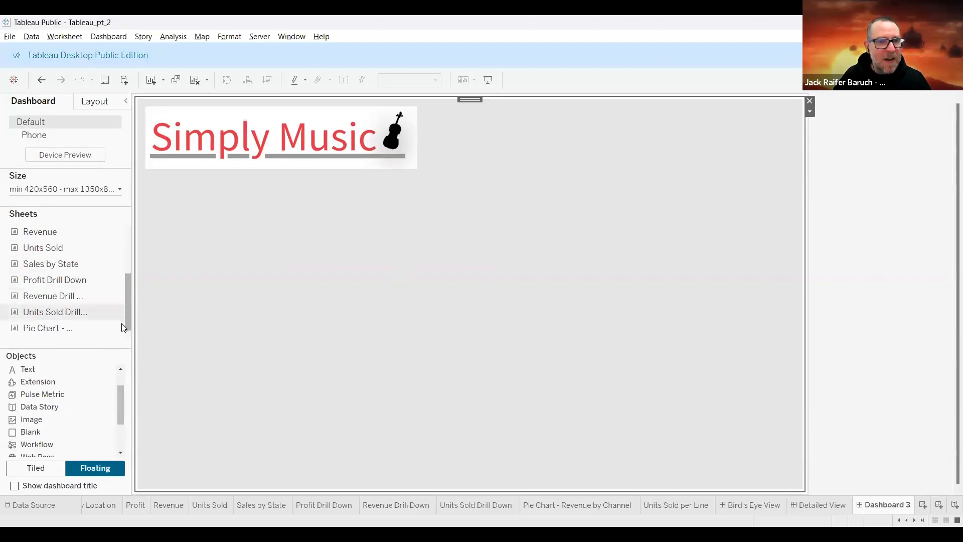
scroll(124, 302, "up", 2)
scroll(123, 299, "up", 1)
double_click(123, 294)
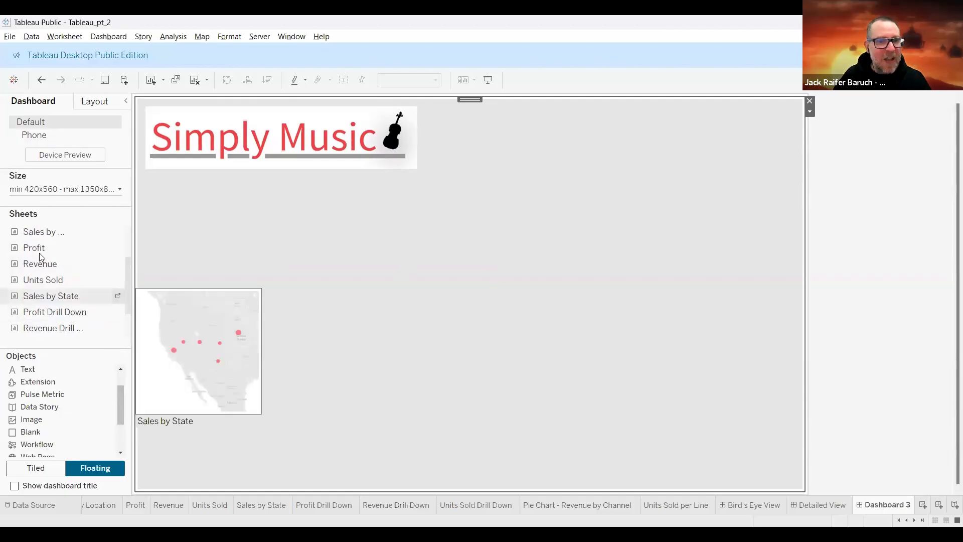
left_click_drag(39, 254, 503, 279)
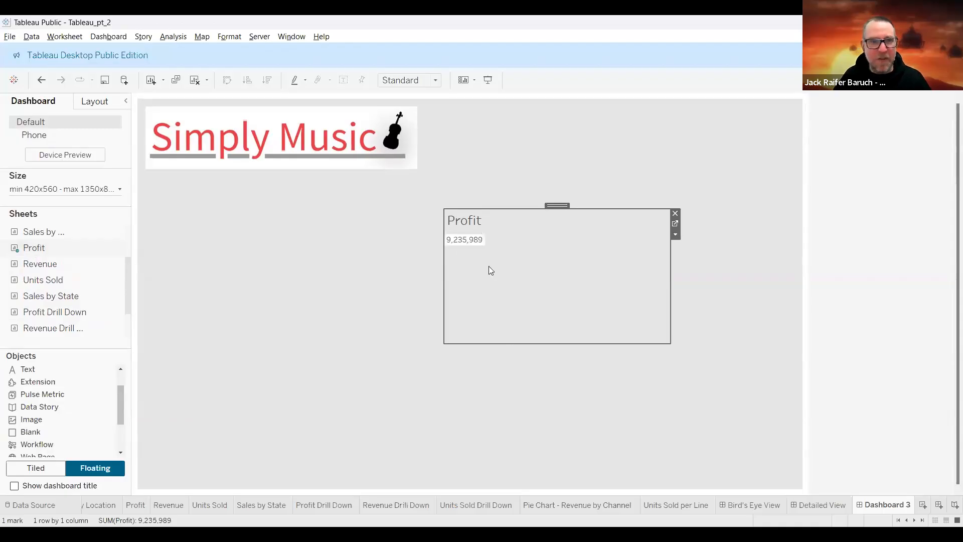
Give the Profit card a white background
left_click(102, 103)
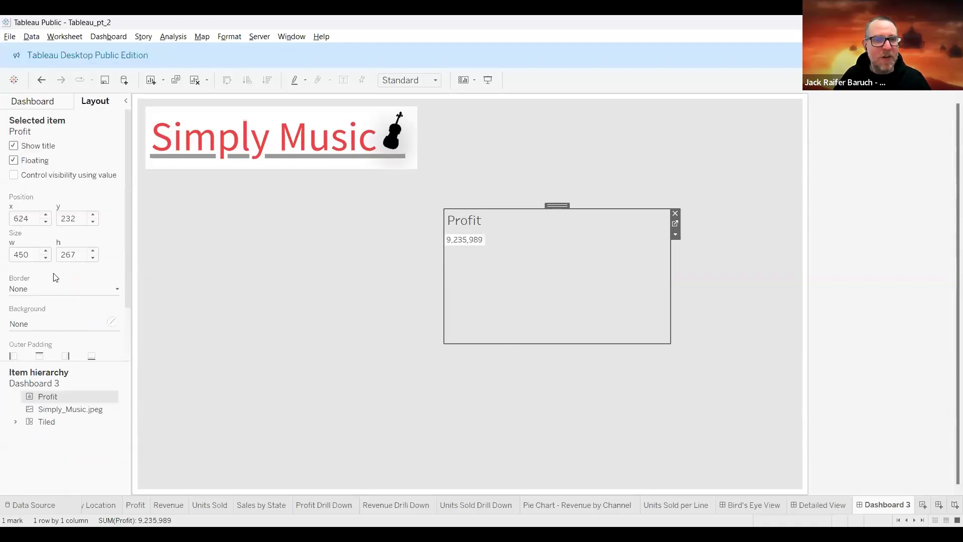
left_click(79, 323)
left_click(33, 364)
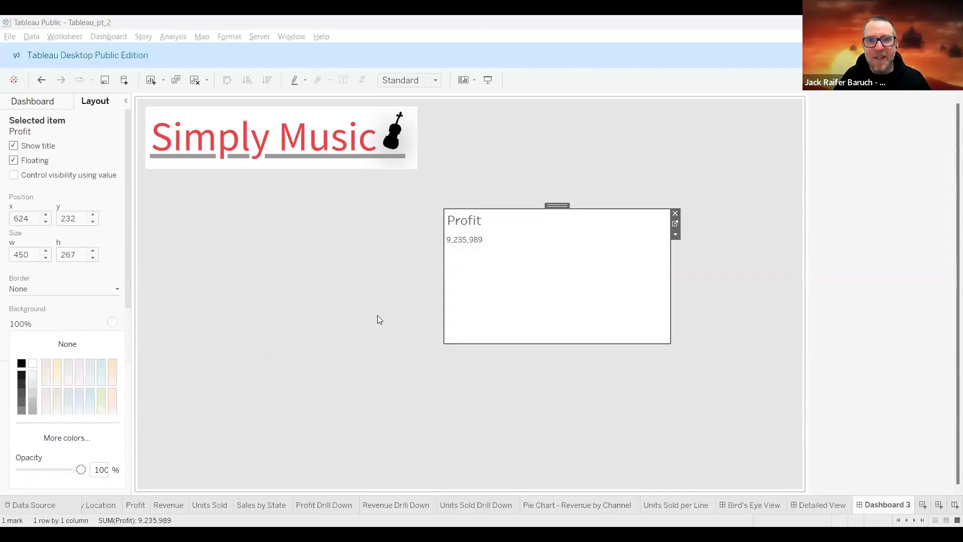
left_click(668, 345)
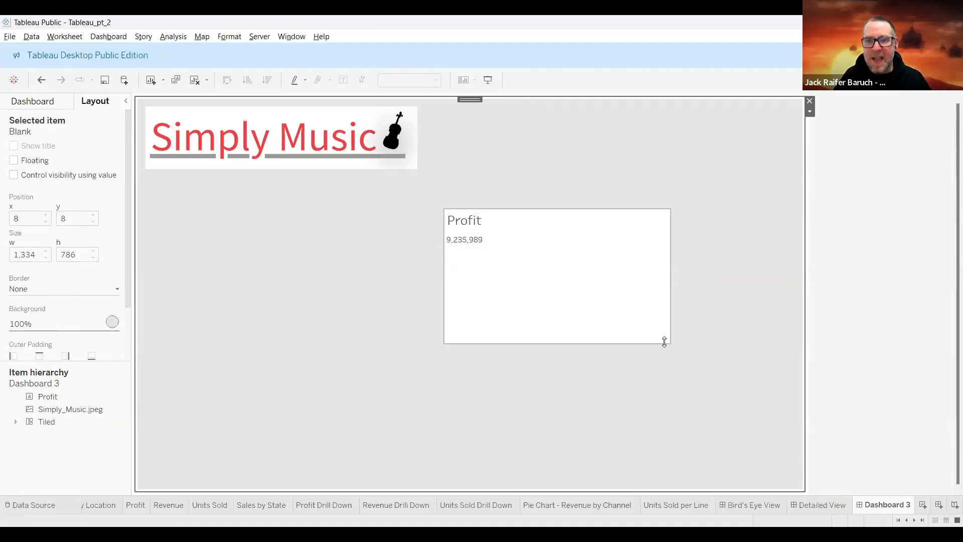
Shrink the Profit card to about 142 by 123 pixels and place it beside the Simply Music logo
left_click(665, 342)
left_click_drag(670, 343, 515, 272)
left_click_drag(476, 205, 468, 104)
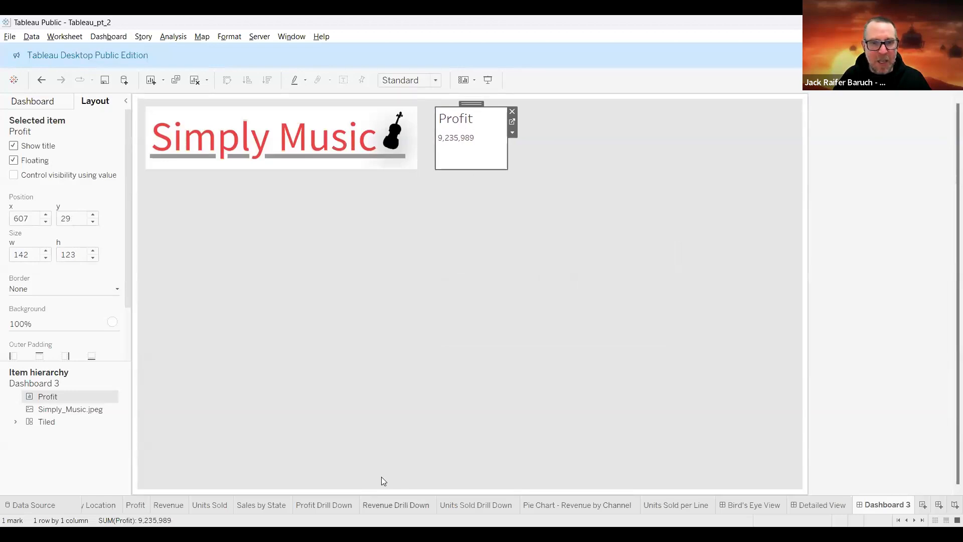
Make the Profit sheet's title bold with font size 12, and return to Dashboard 3
left_click(135, 505)
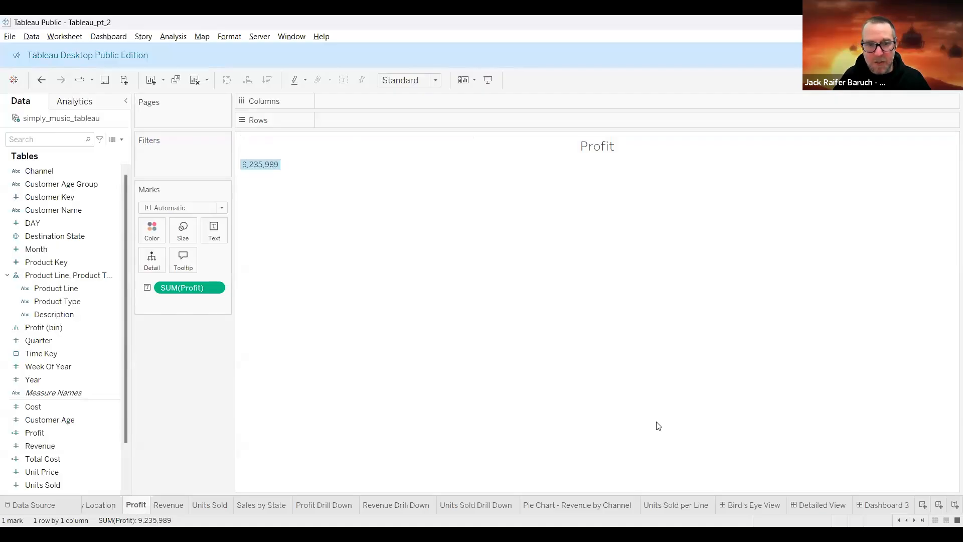
double_click(602, 149)
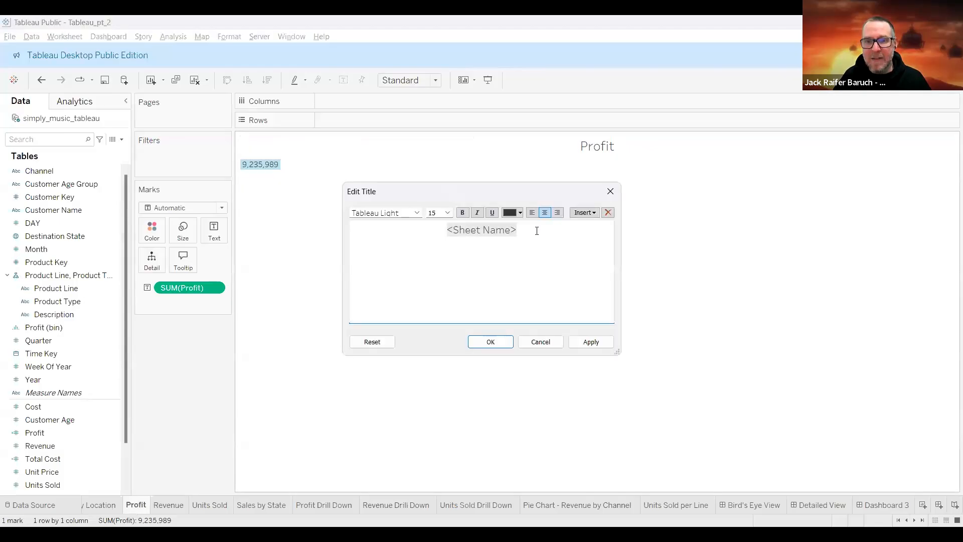
left_click_drag(520, 229, 415, 226)
left_click(463, 213)
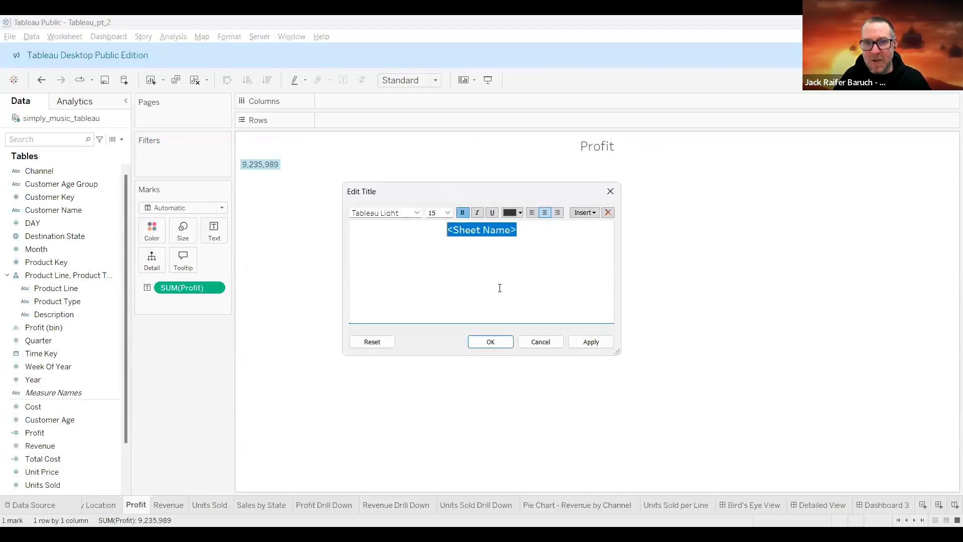
left_click(447, 212)
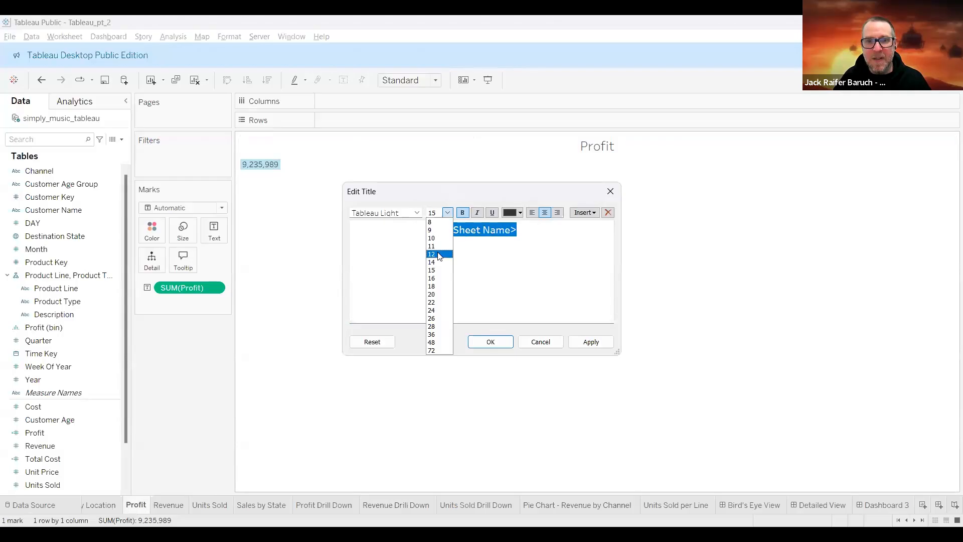
left_click(438, 255)
left_click(592, 341)
left_click(488, 342)
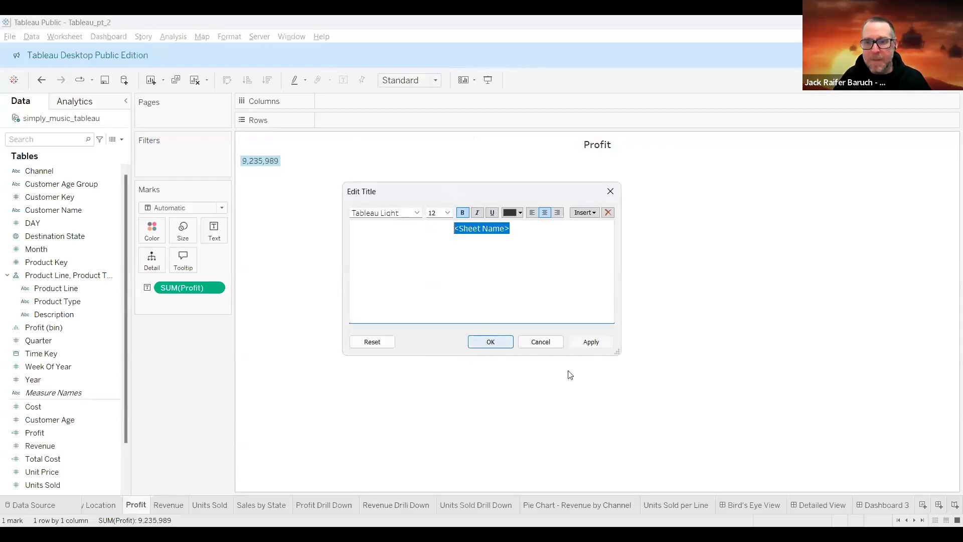
left_click(892, 505)
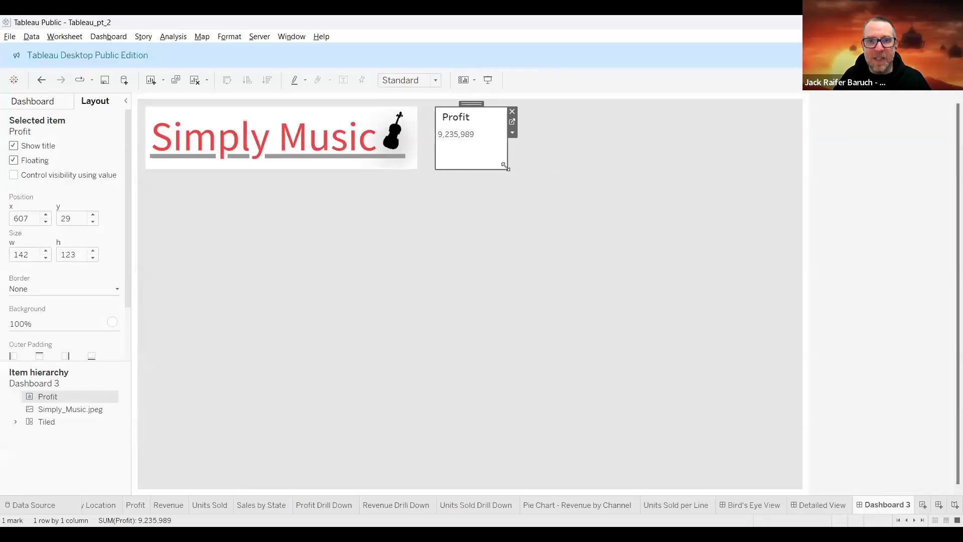
Widen the Profit card slightly and add the Revenue sheet to the dashboard as a floating card beside it
left_click_drag(505, 167, 519, 169)
left_click(574, 274)
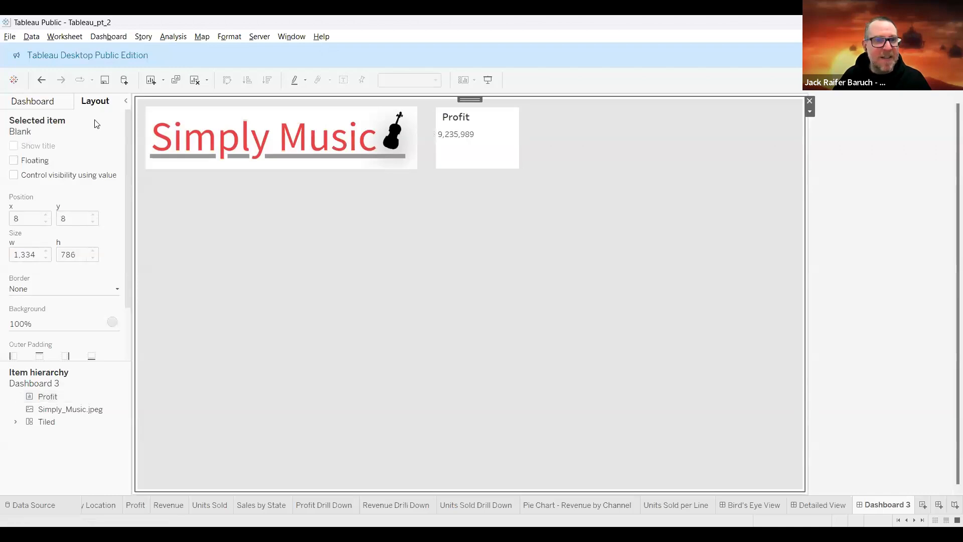
left_click(33, 102)
left_click_drag(44, 265, 537, 123)
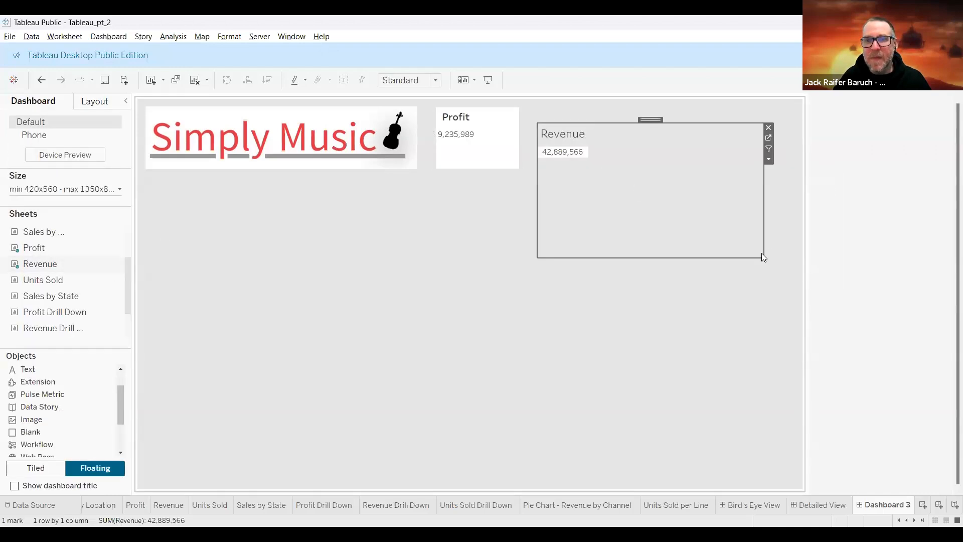
Give the Revenue card a white background
left_click(95, 101)
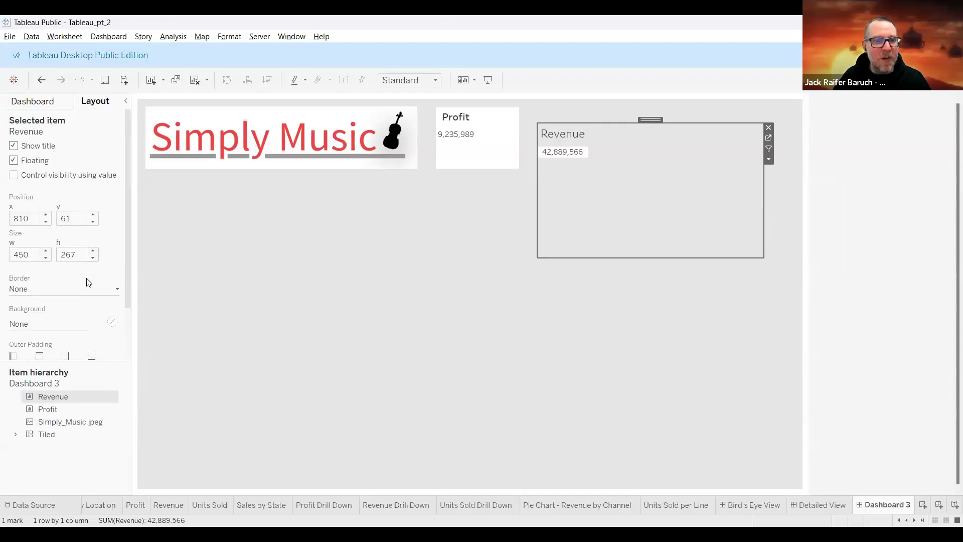
left_click(115, 322)
left_click(31, 363)
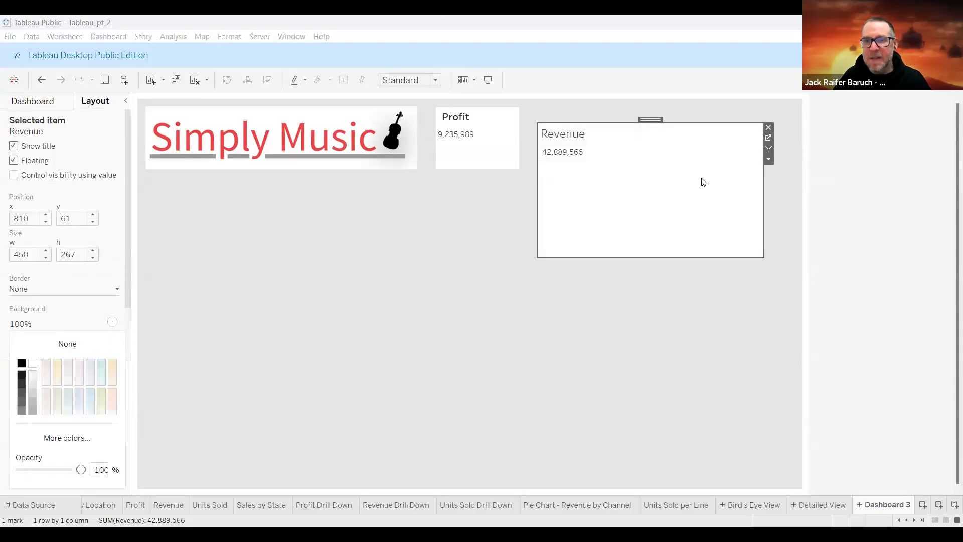
Shrink the Revenue card to about 171 by 122 pixels and line it up beside the Profit card
left_click(763, 257)
left_click_drag(763, 257, 622, 191)
left_click_drag(583, 119, 580, 104)
left_click_drag(616, 170, 616, 168)
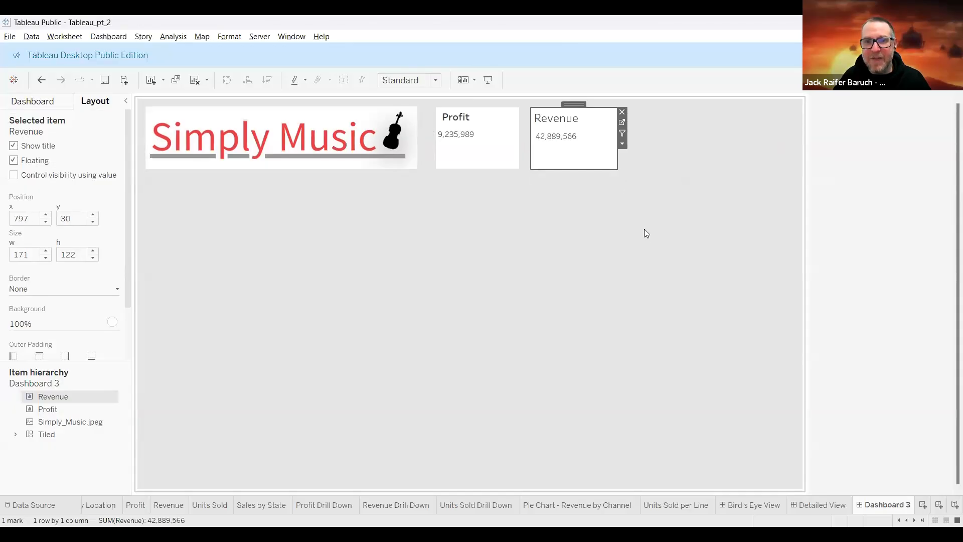
left_click(643, 236)
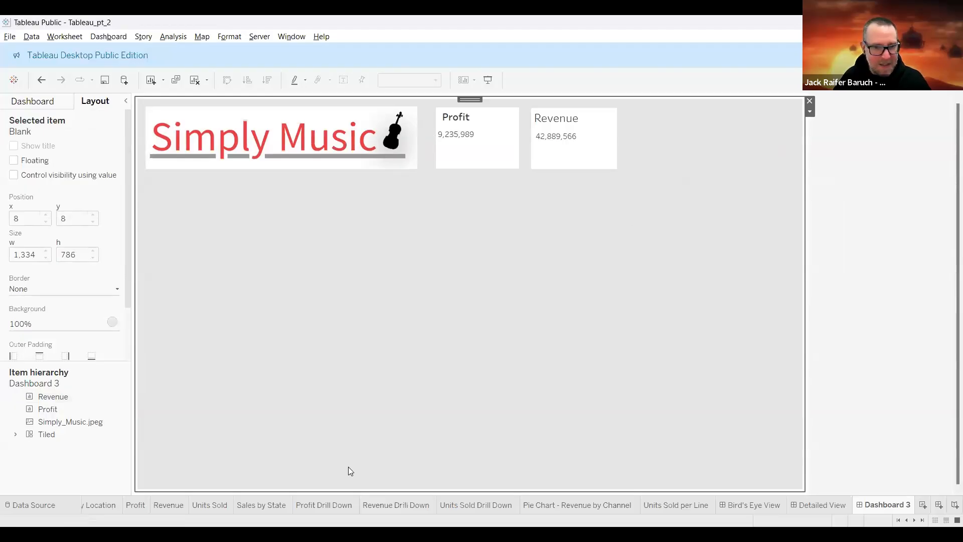
Make the Revenue sheet's title bold with font size 12, and return to Dashboard 3
left_click(169, 505)
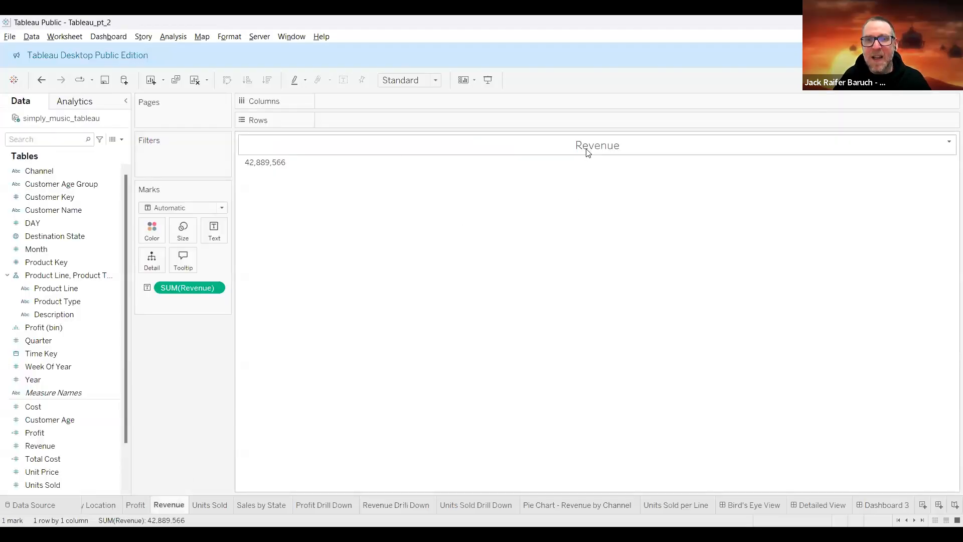
left_click_drag(520, 231, 442, 215)
left_click(463, 214)
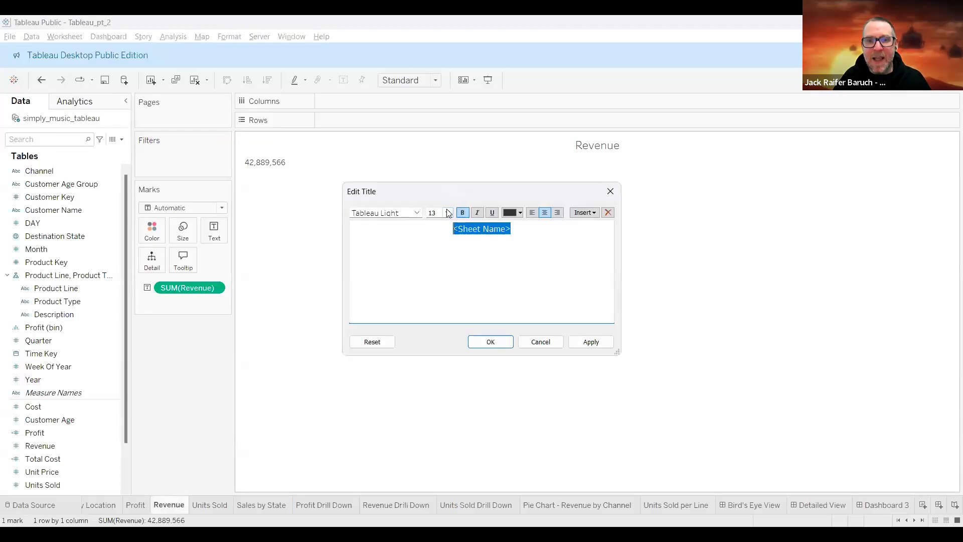
left_click(447, 212)
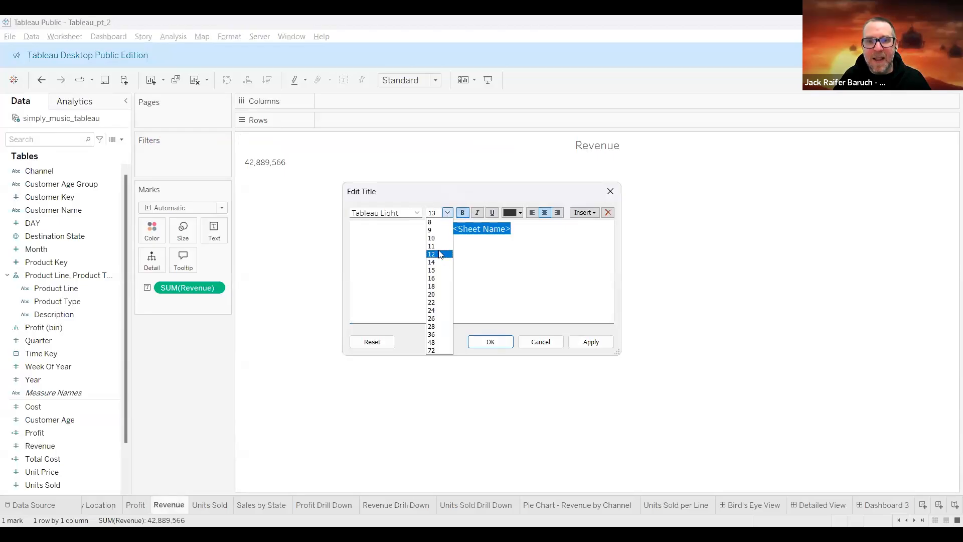
left_click(604, 346)
left_click(490, 341)
left_click(894, 504)
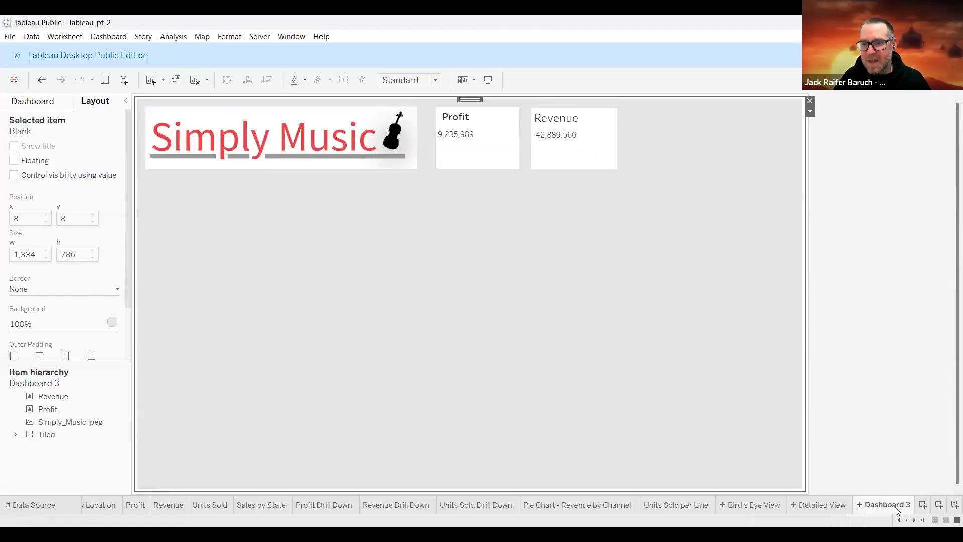
left_click(578, 160)
left_click(649, 187)
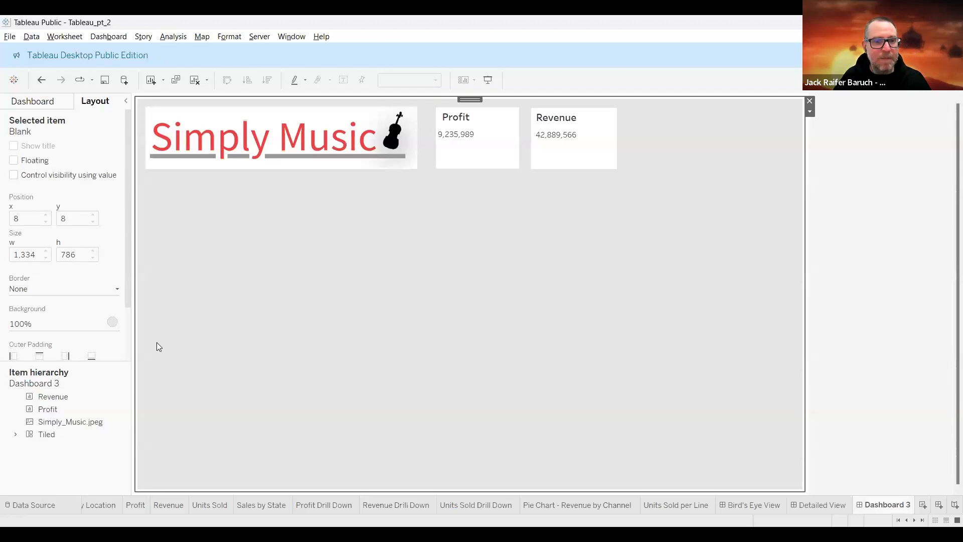
Add the Units Sold sheet to the dashboard as a floating card with a white background
left_click(42, 103)
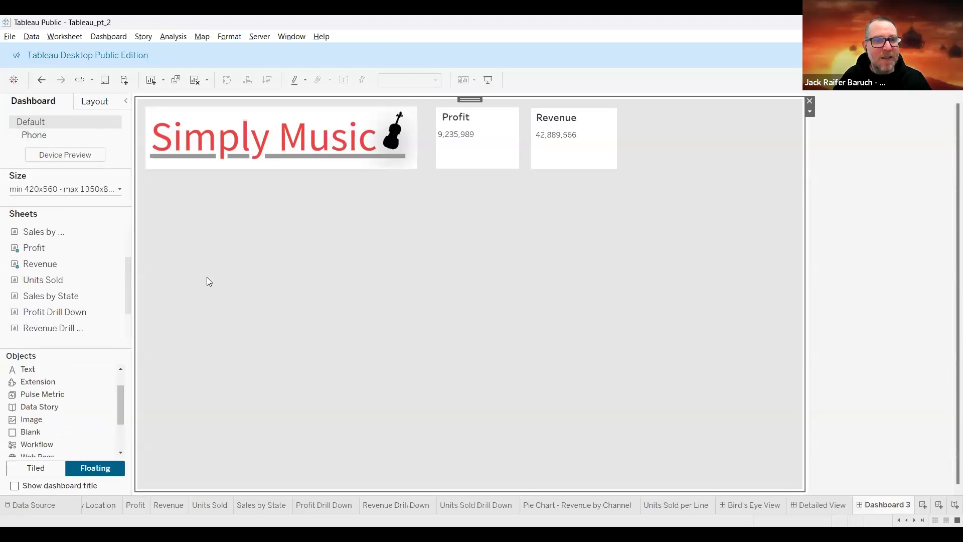
left_click_drag(37, 279, 488, 234)
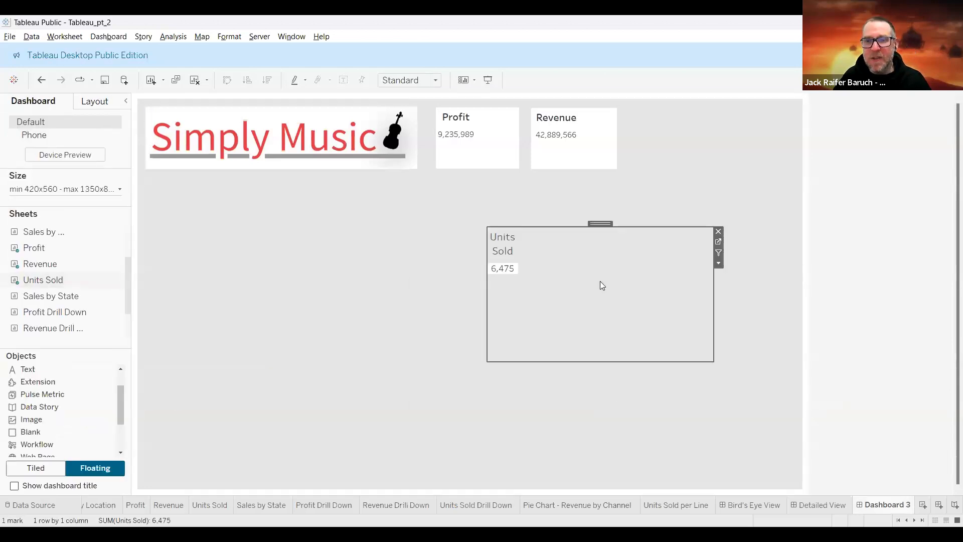
left_click(95, 102)
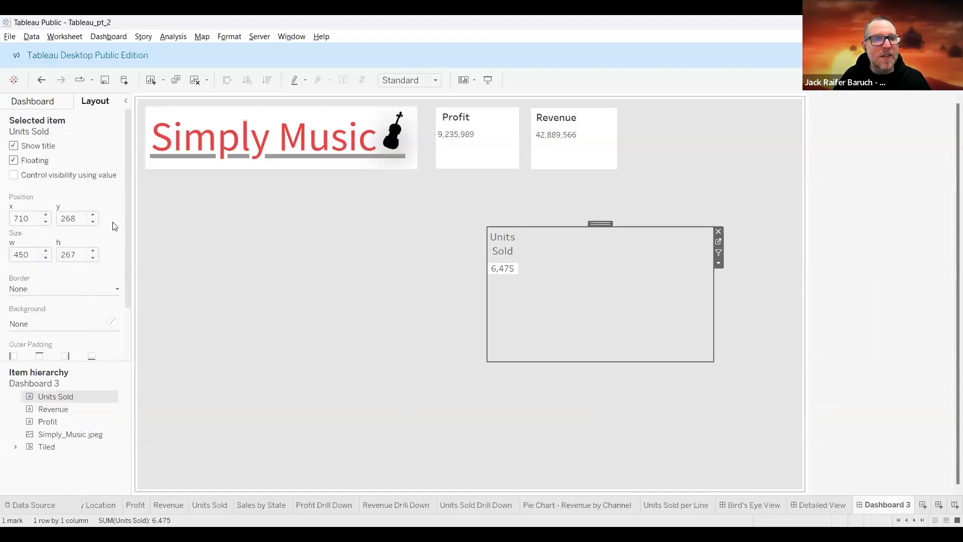
left_click(113, 323)
left_click(32, 363)
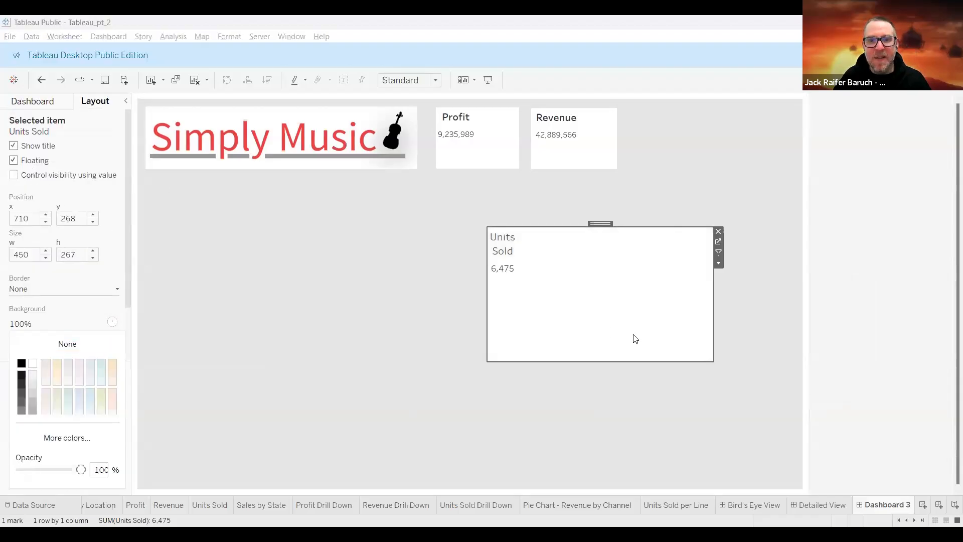
Shrink the Units Sold card to about 163 by 121 pixels and place it beside the Revenue card
left_click_drag(713, 359, 570, 304)
left_click_drag(536, 232, 671, 101)
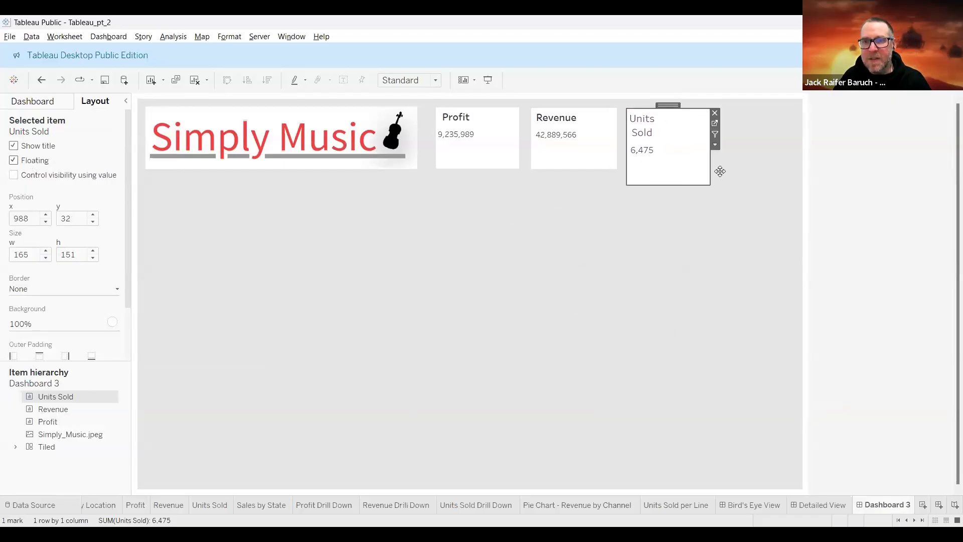
left_click_drag(709, 184, 709, 171)
left_click_drag(674, 109, 670, 105)
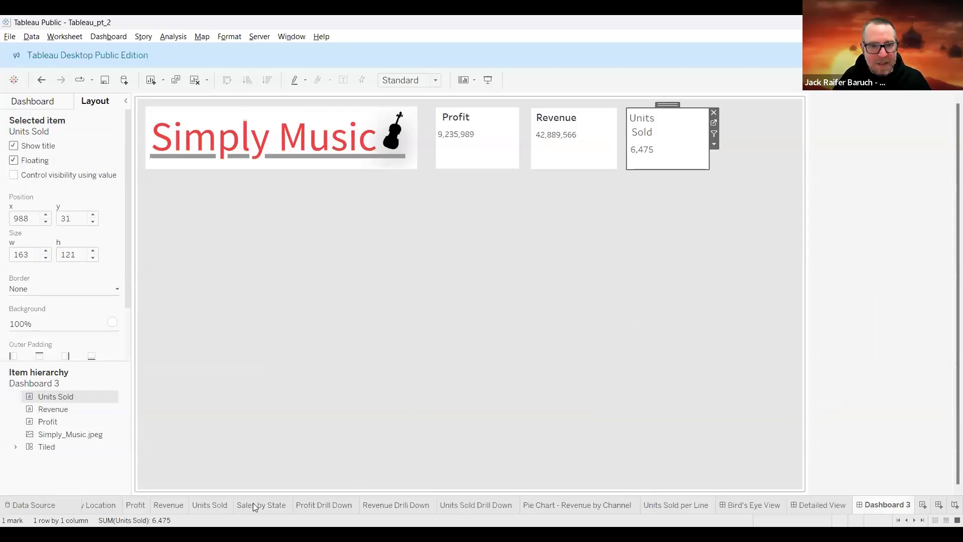
Make the Units Sold sheet's title bold, and return to Dashboard 3
left_click(214, 503)
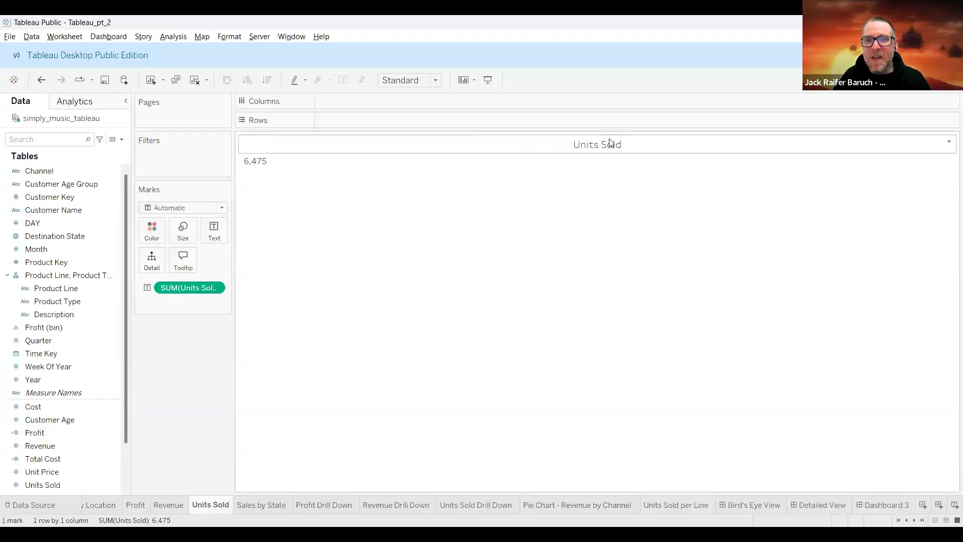
left_click_drag(509, 241, 410, 226)
left_click(463, 213)
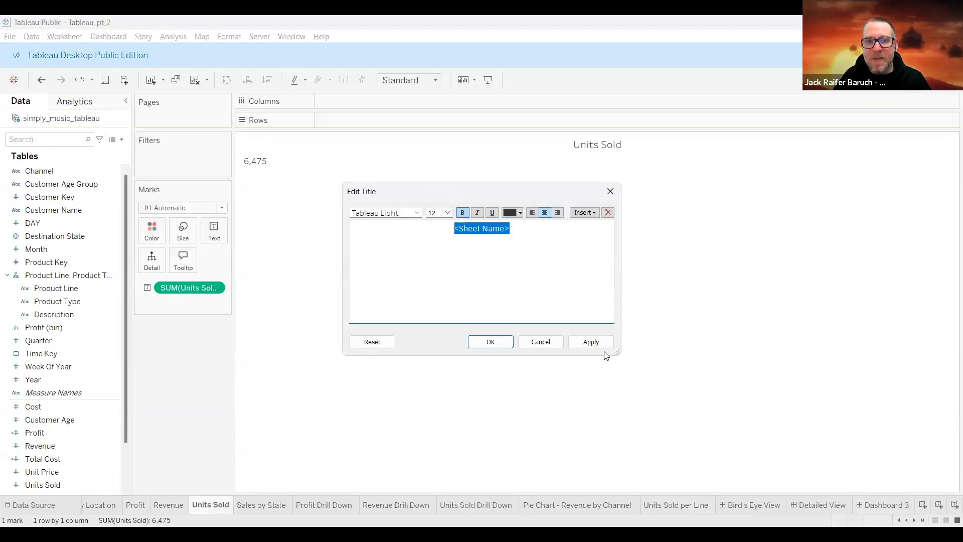
left_click(591, 342)
left_click(486, 343)
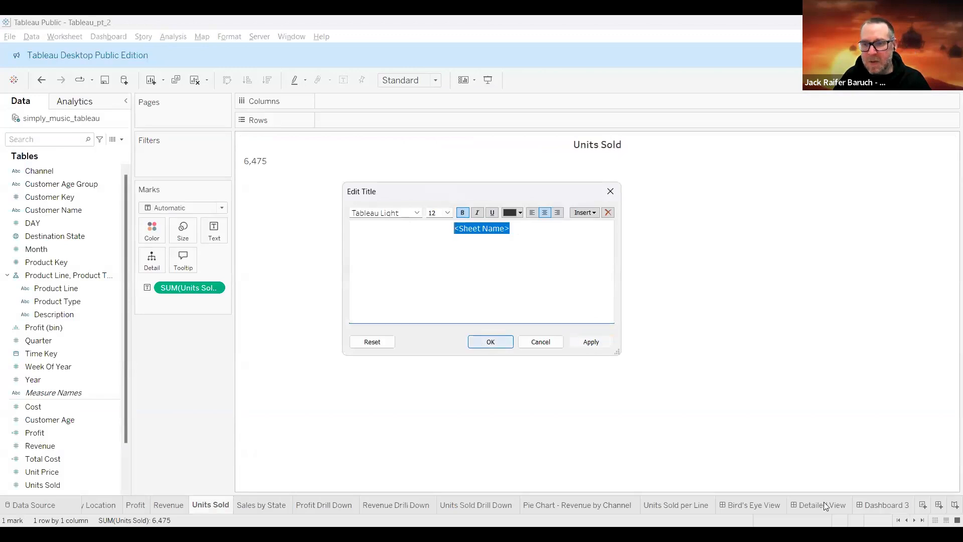
left_click(890, 506)
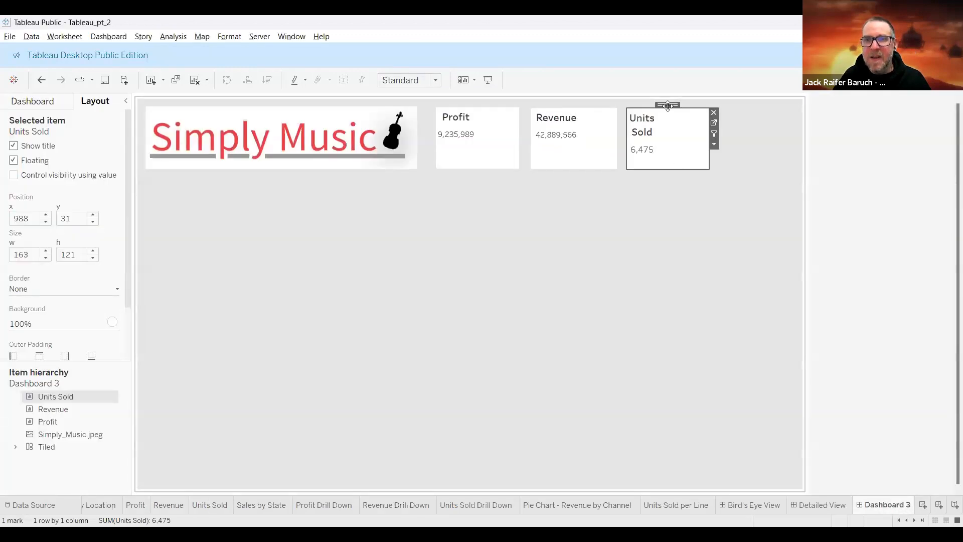
Nudge the Units Sold card up and resize it to about 161 by 124 pixels to align with the other cards
left_click_drag(667, 106, 667, 105)
left_click(720, 259)
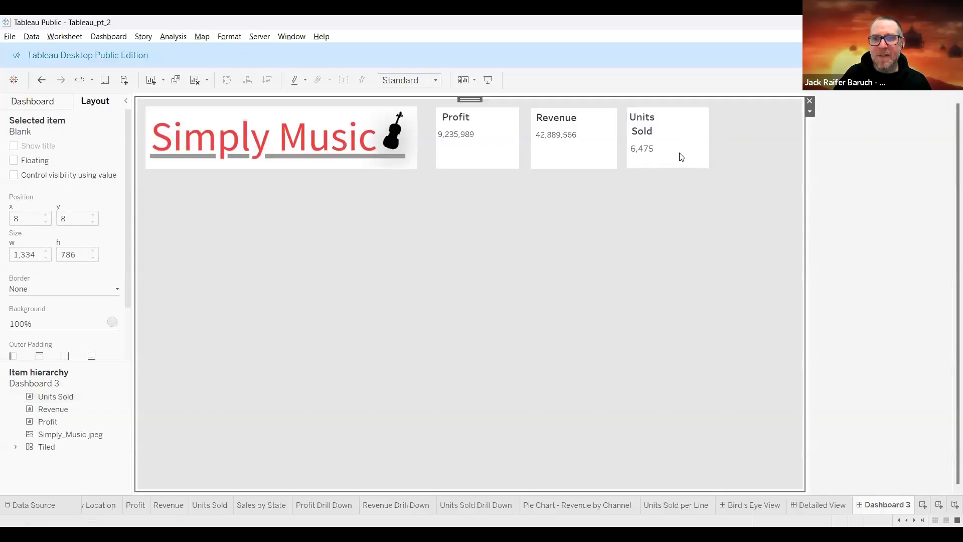
left_click(706, 168)
left_click_drag(706, 168, 707, 169)
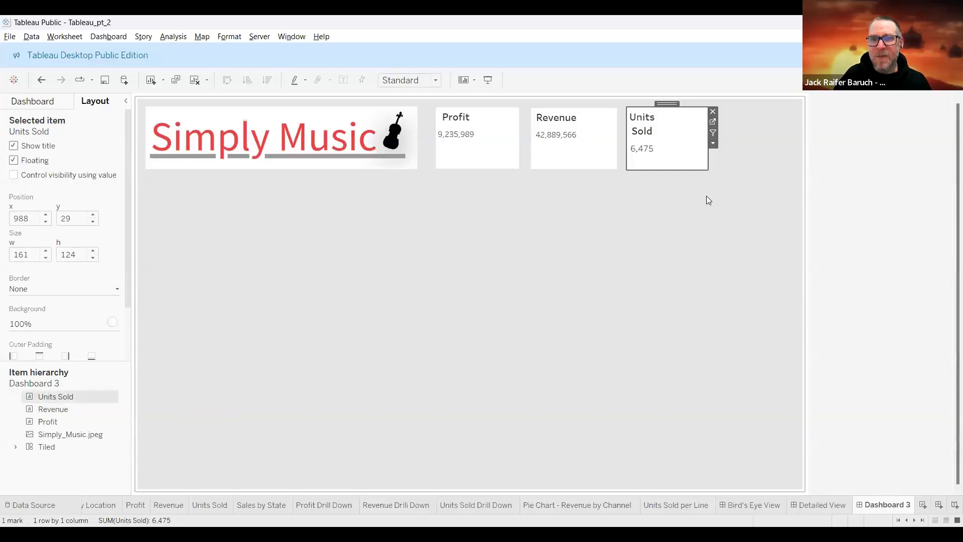
left_click(719, 250)
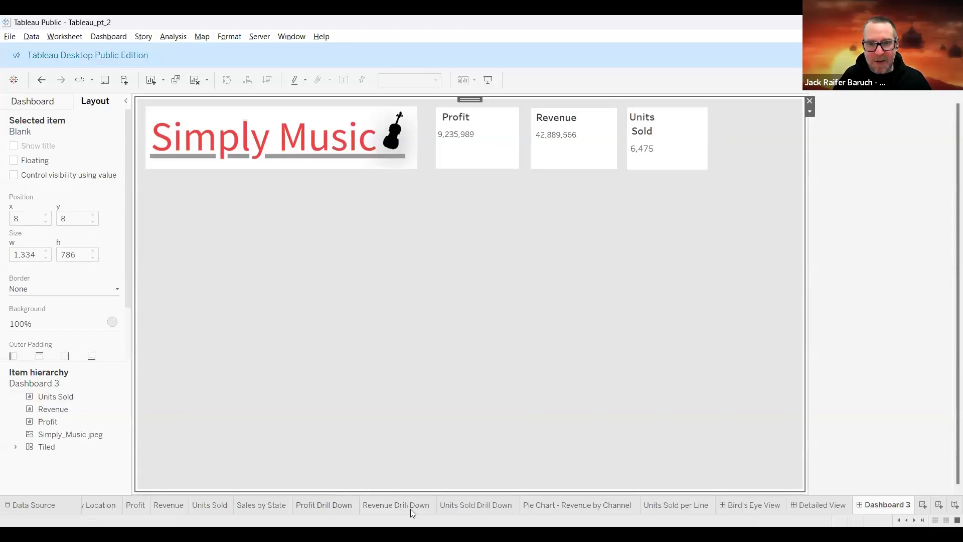
Add the Profit Drill Down sheet as a floating chart below the logo and resize it to about 390 by 508 pixels
left_click(320, 504)
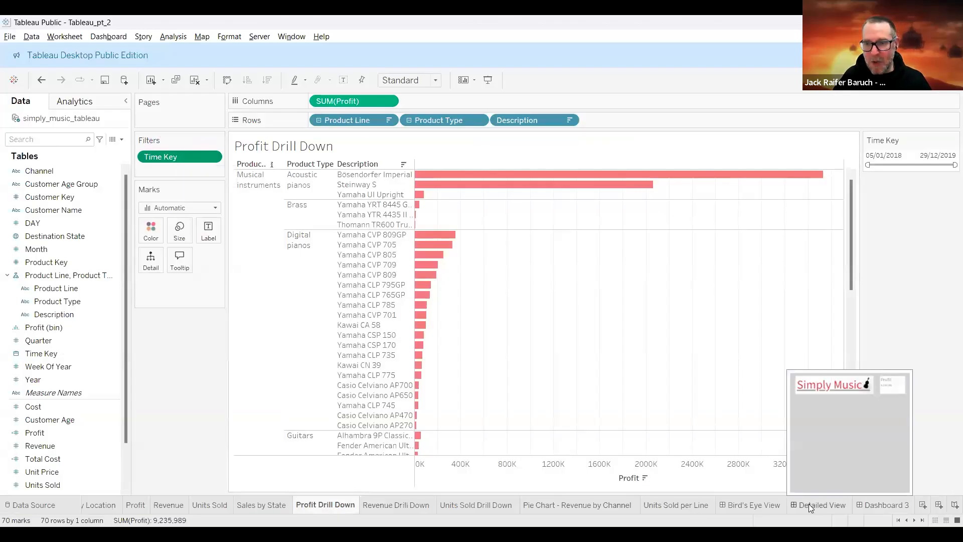
left_click(883, 504)
left_click(42, 102)
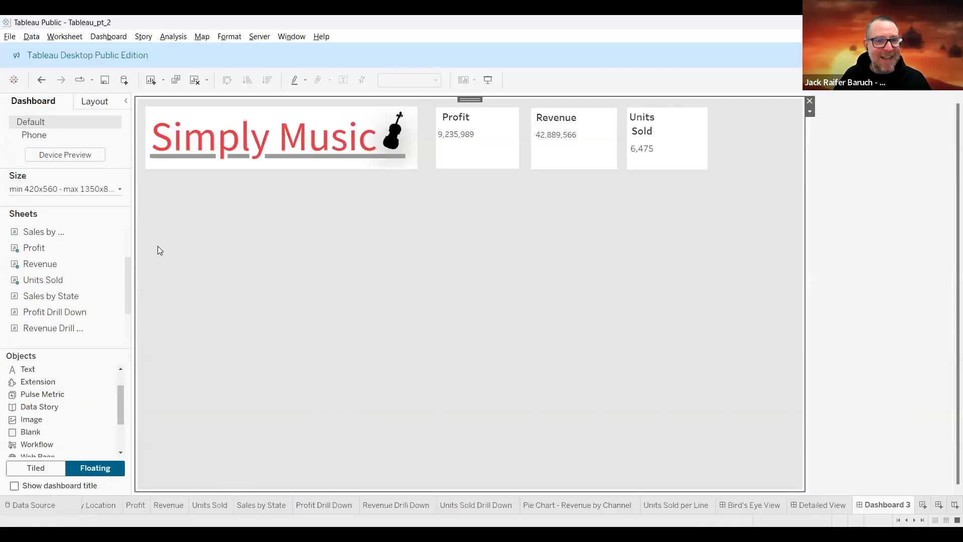
scroll(66, 298, "down", 1)
left_click_drag(62, 266, 191, 209)
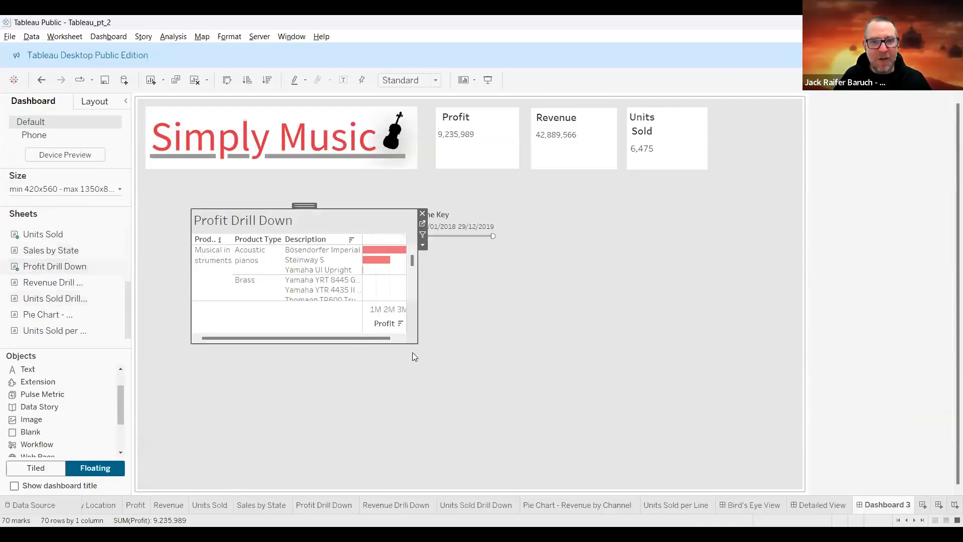
left_click_drag(415, 344, 390, 459)
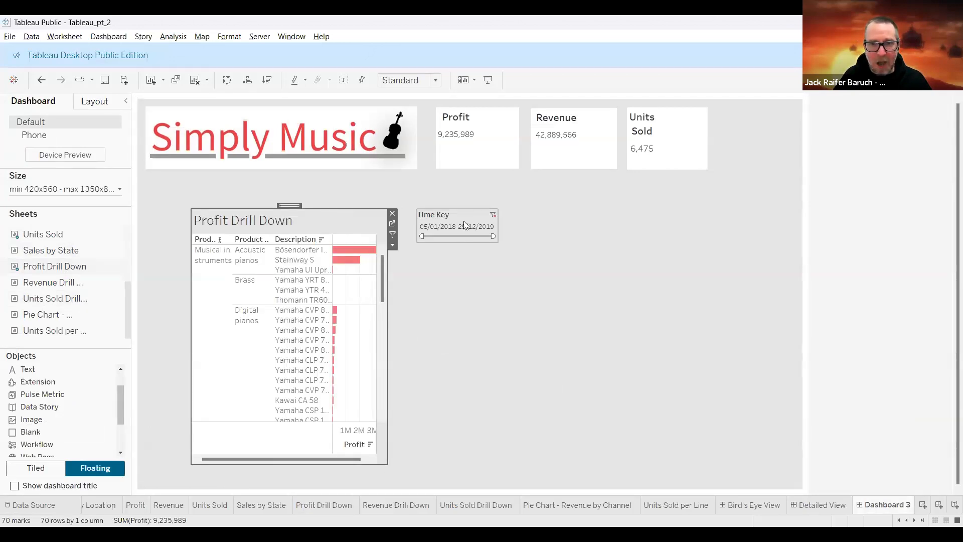
Move the Time Key filter beside the Units Sold card and resize it to about 160 by 120 pixels
left_click_drag(462, 210, 470, 211)
left_click_drag(604, 182, 757, 109)
left_click_drag(788, 144, 785, 171)
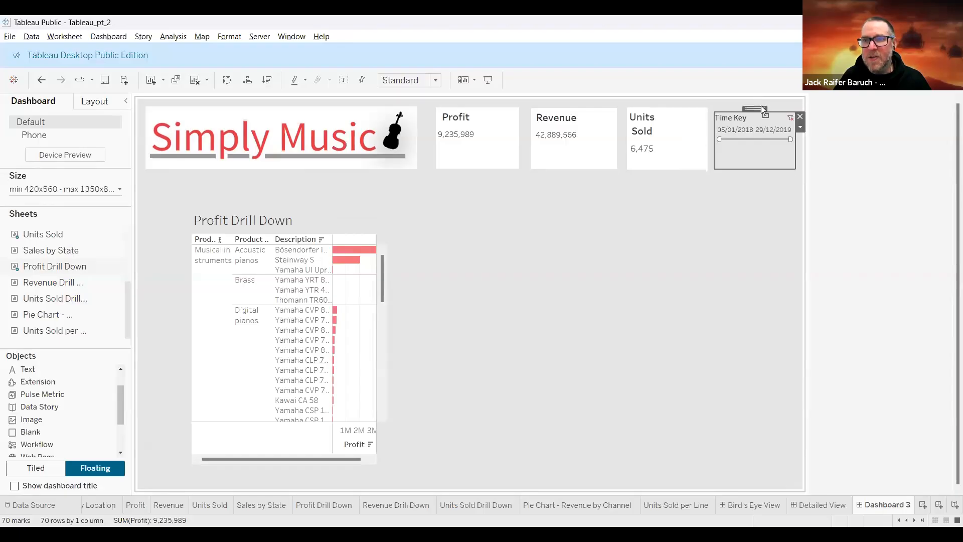
left_click_drag(762, 103, 762, 102)
left_click_drag(765, 165, 764, 167)
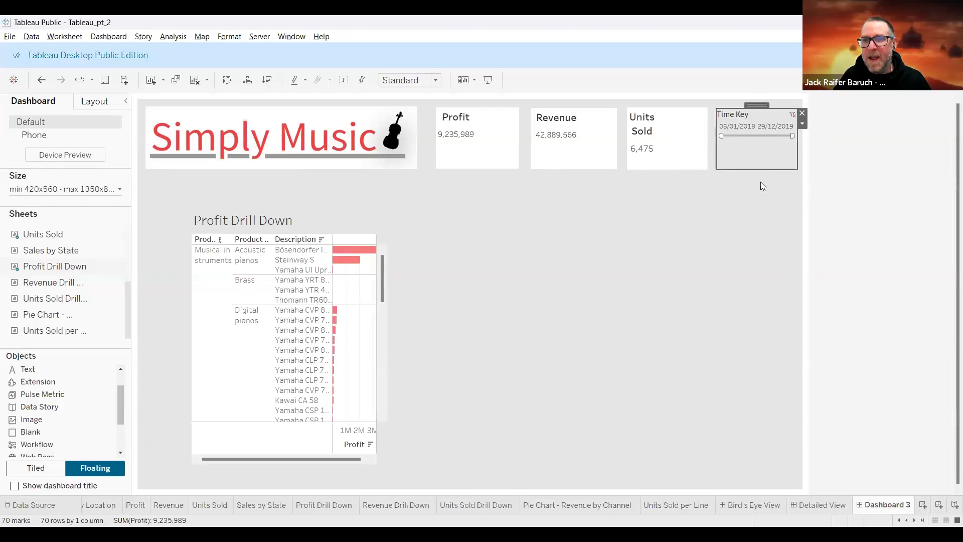
left_click(749, 228)
left_click(750, 149)
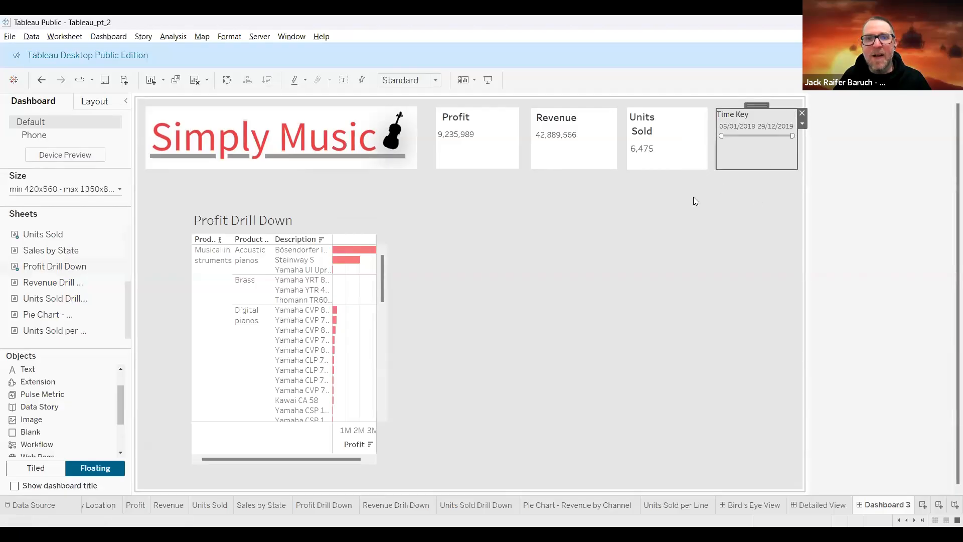
Give the Time Key filter and the Profit Drill Down chart white backgrounds
left_click(95, 101)
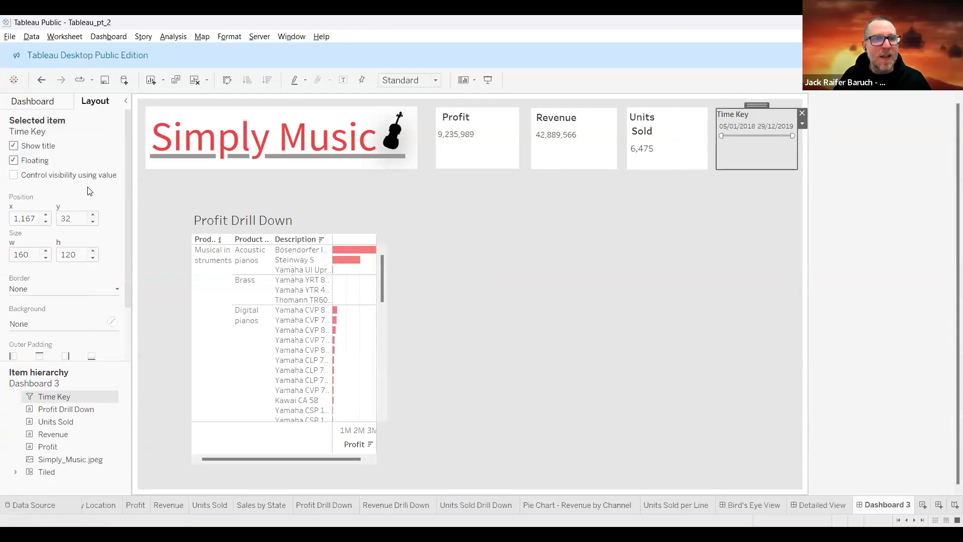
left_click(112, 323)
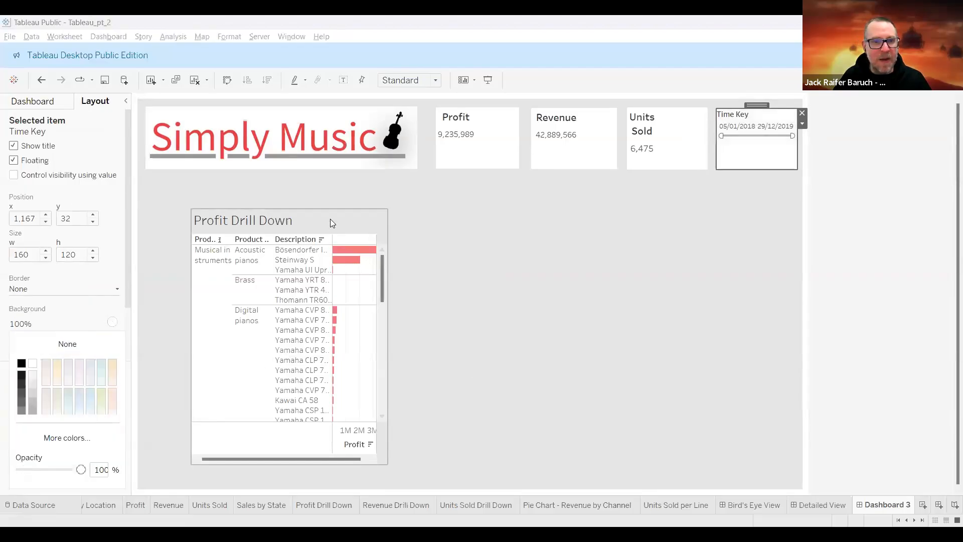
left_click(28, 328)
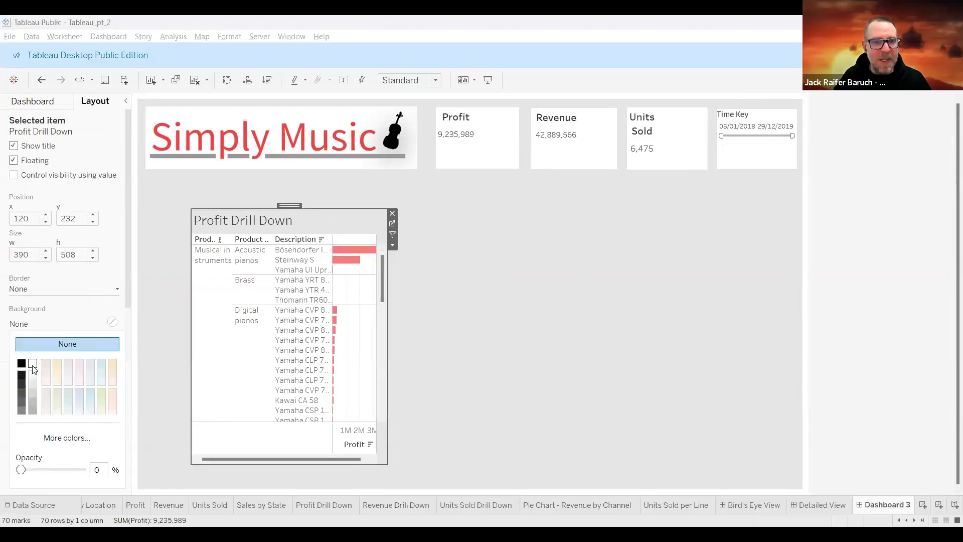
left_click(33, 363)
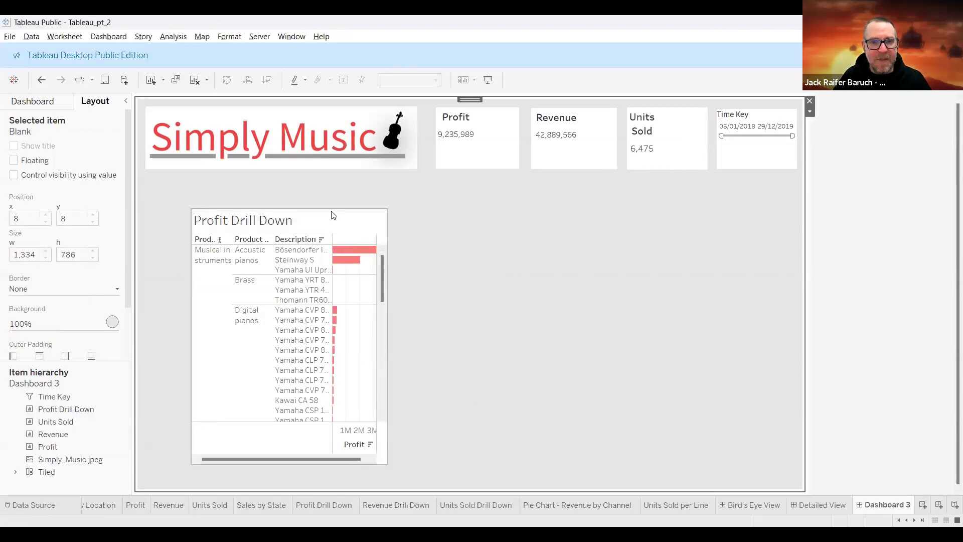
Move the Profit Drill Down chart directly under the logo, collapse it to Product Line and resize it to about 426 by 614 pixels
left_click_drag(290, 205, 251, 172)
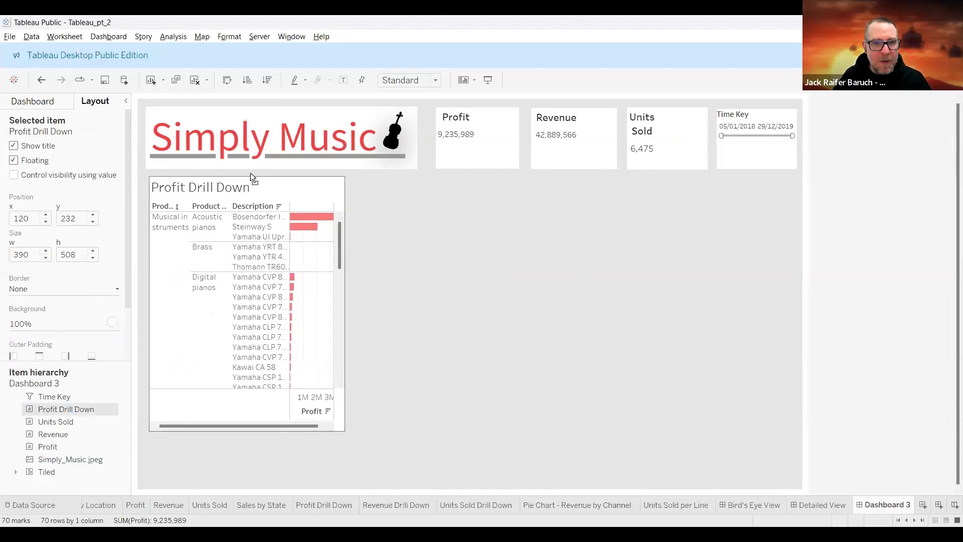
left_click_drag(341, 429, 362, 469)
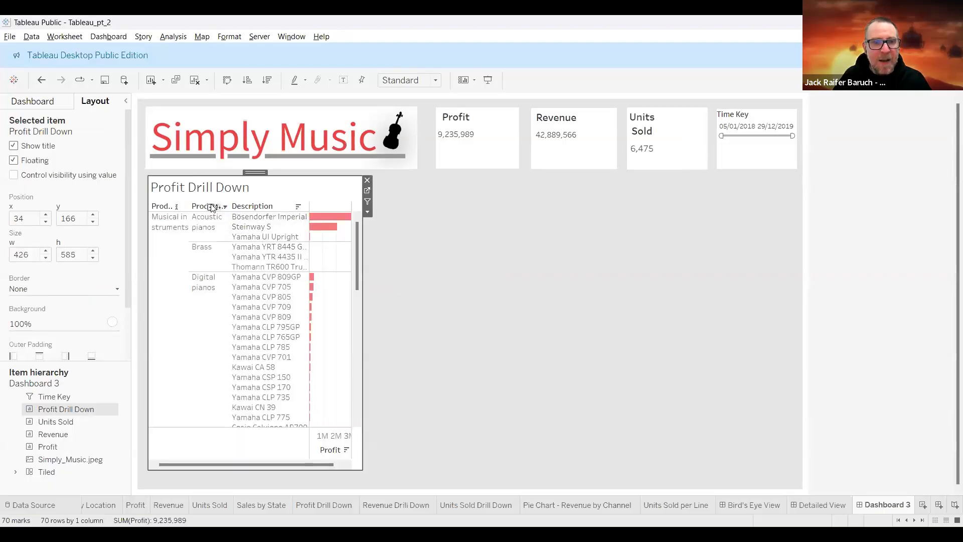
left_click(211, 207)
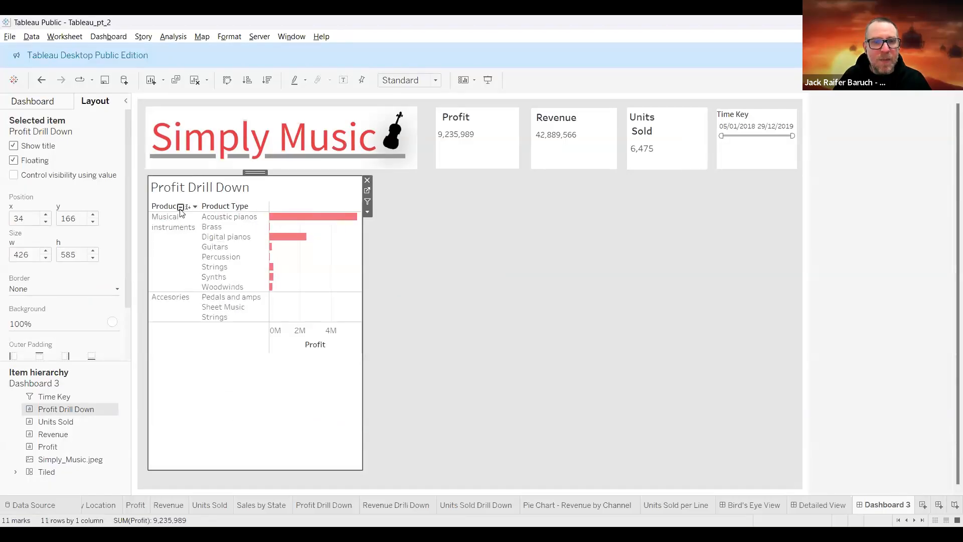
left_click(190, 206)
left_click_drag(362, 469, 362, 484)
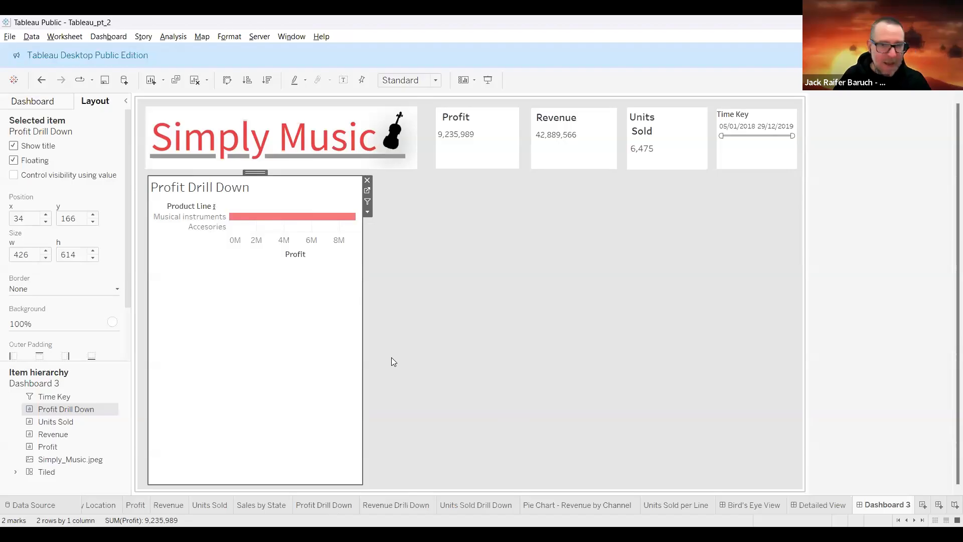
Expand the Profit Drill Down chart to Description level and widen it to about 461 pixels
left_click(196, 208)
left_click(241, 207)
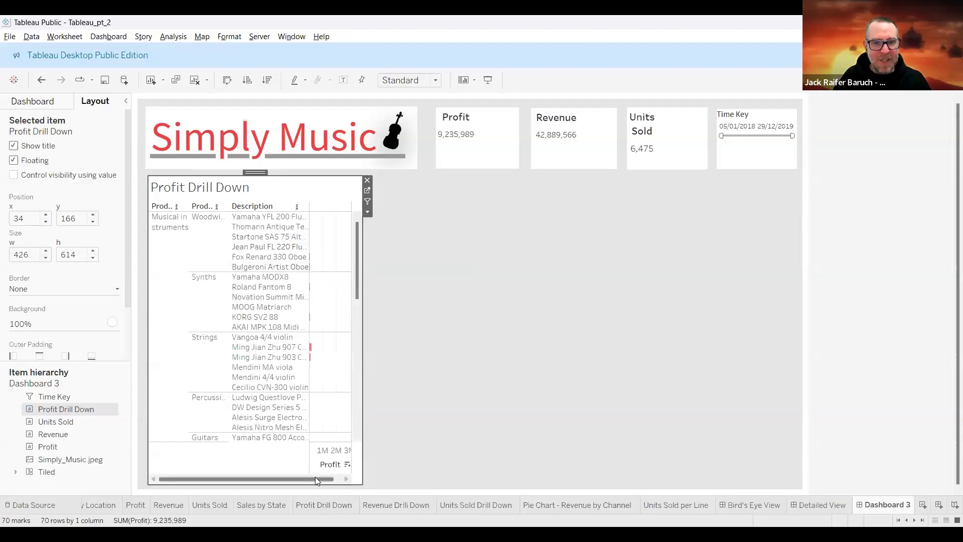
left_click_drag(315, 476, 343, 480)
scroll(309, 307, "down", 15)
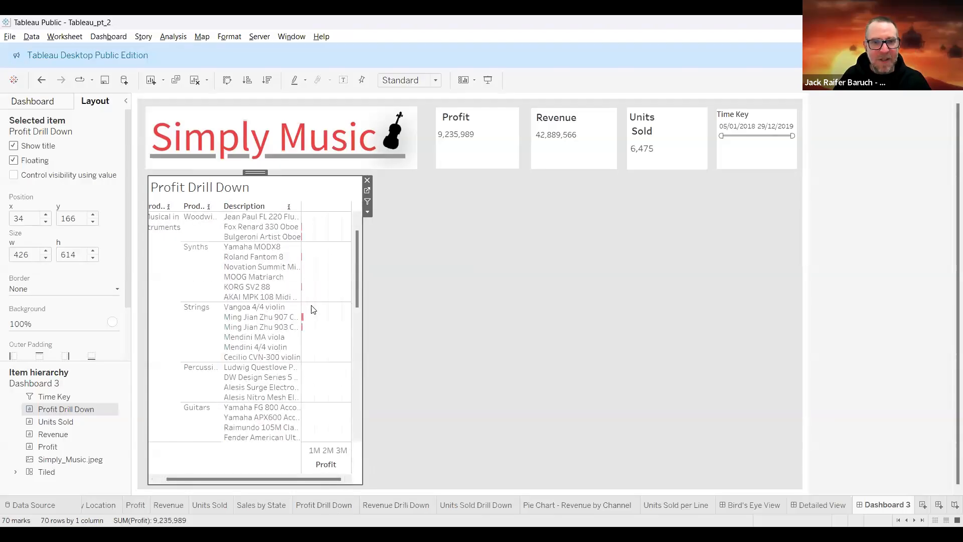
left_click_drag(285, 478, 352, 479)
left_click_drag(362, 428, 380, 429)
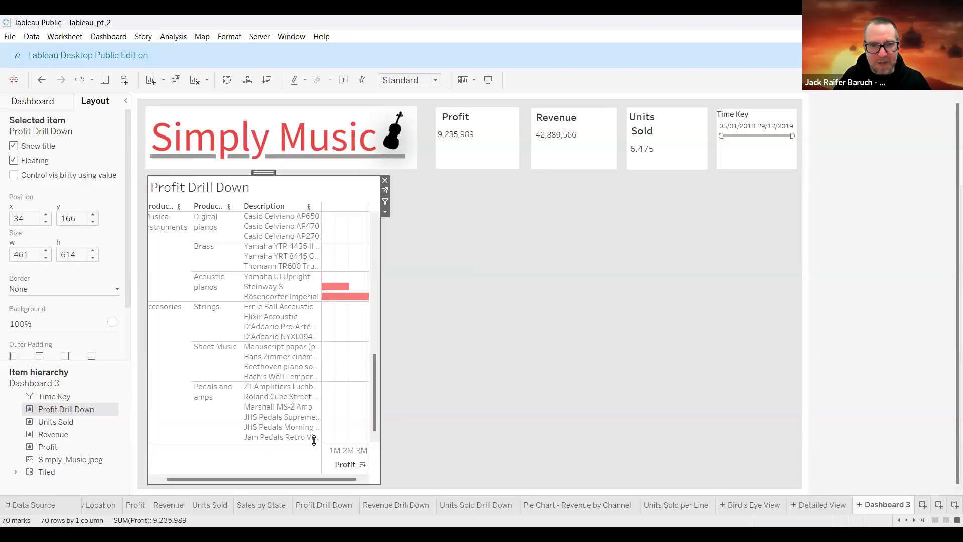
Collapse the Profit Drill Down chart from Description back to Product Line level
left_click(321, 367)
left_click_drag(319, 477, 277, 478)
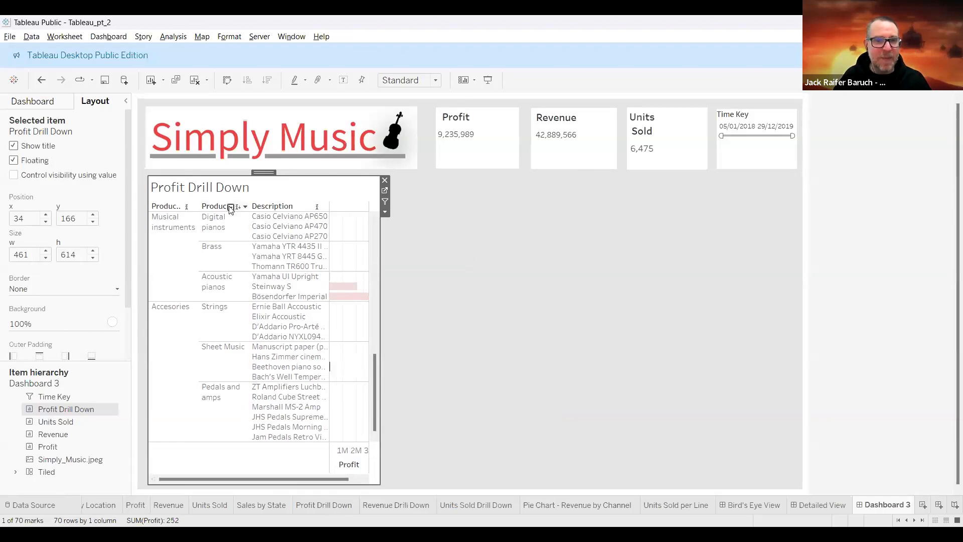
left_click(231, 207)
left_click(180, 207)
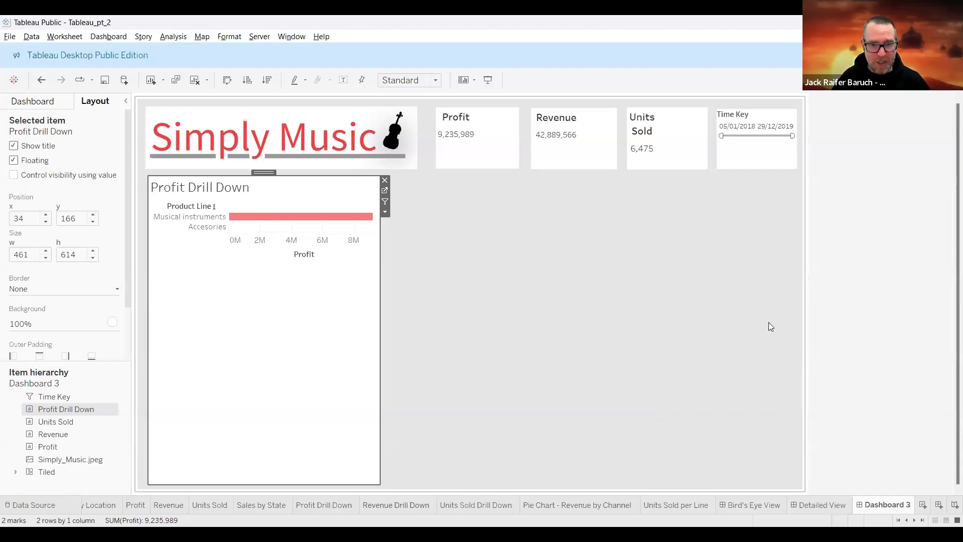
Add a Time Key range-of-dates filter to the Revenue Drill Down sheet, keeping the full range, and show its filter control
left_click(385, 505)
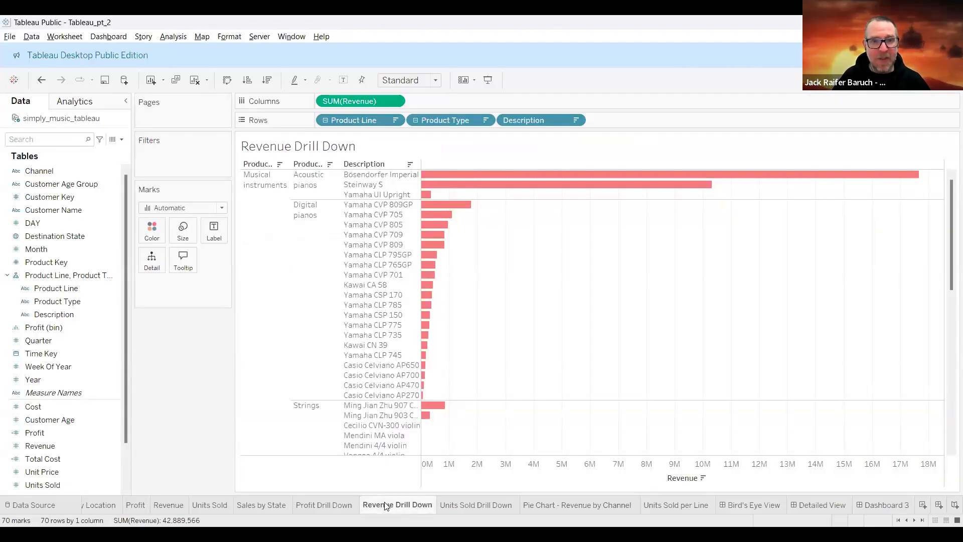
left_click(324, 504)
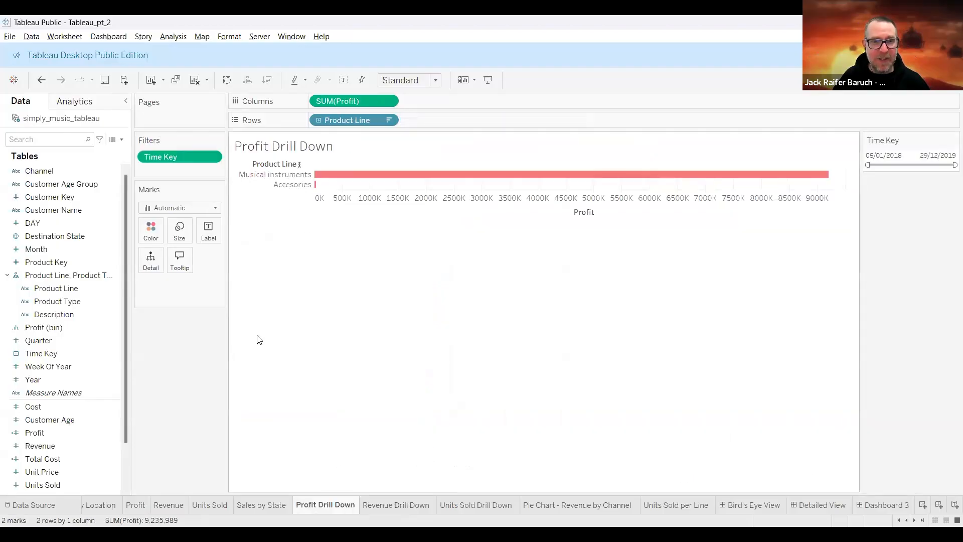
left_click(375, 504)
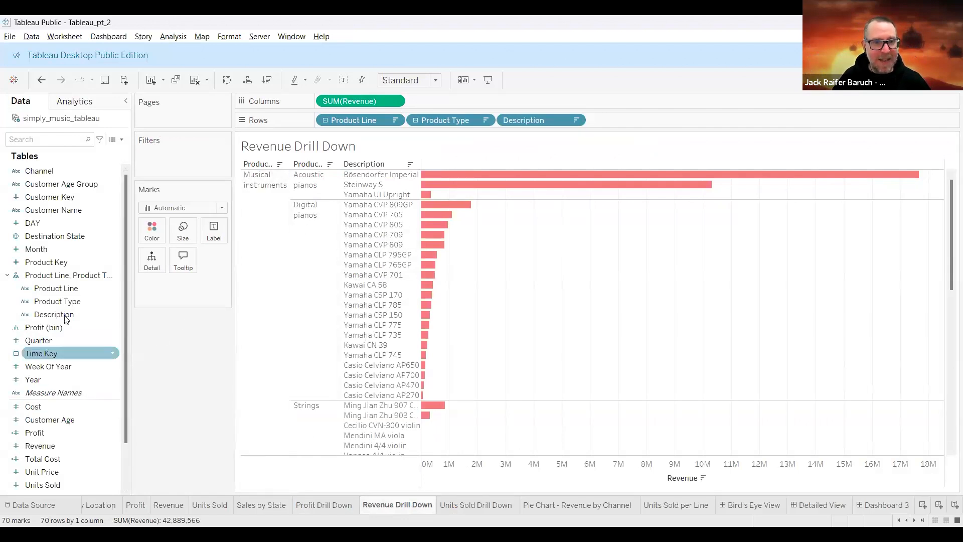
left_click_drag(31, 361, 185, 157)
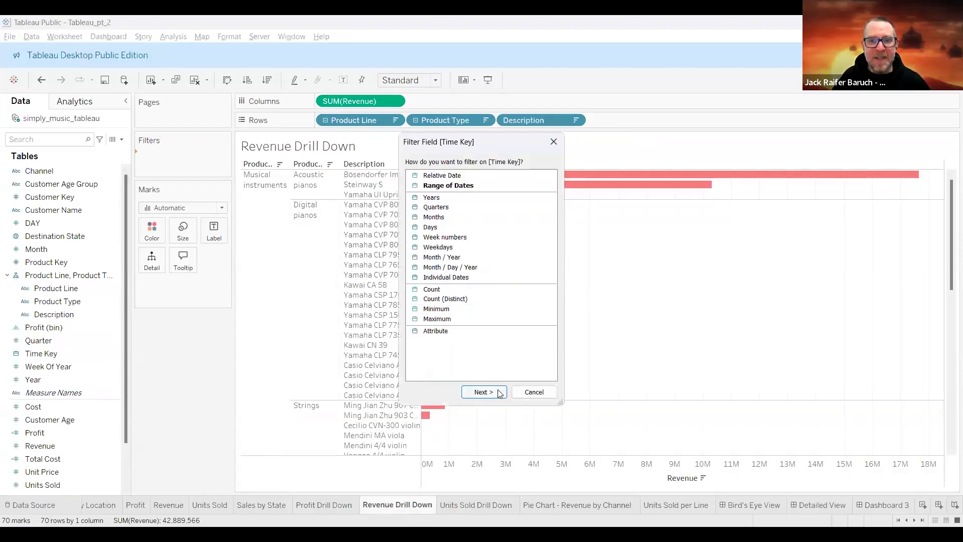
left_click(485, 392)
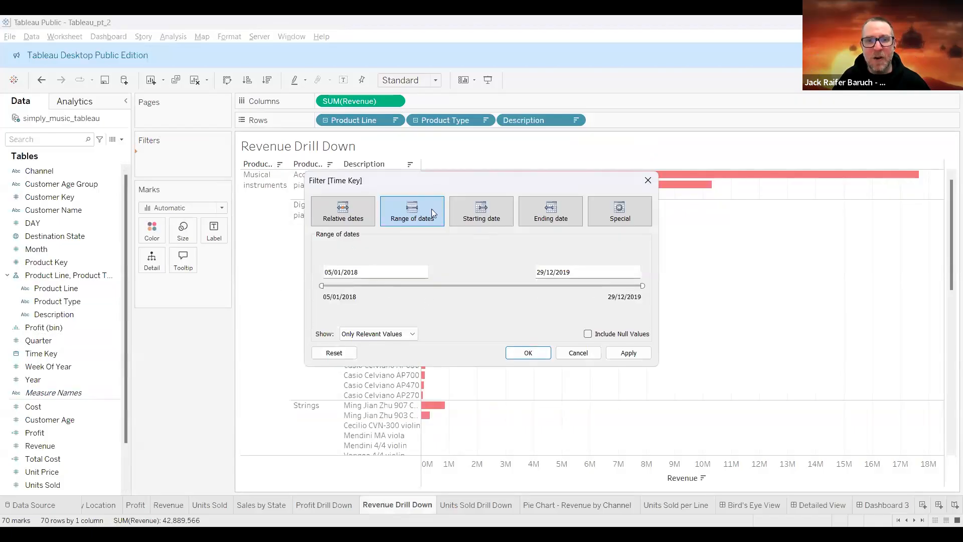
left_click(628, 352)
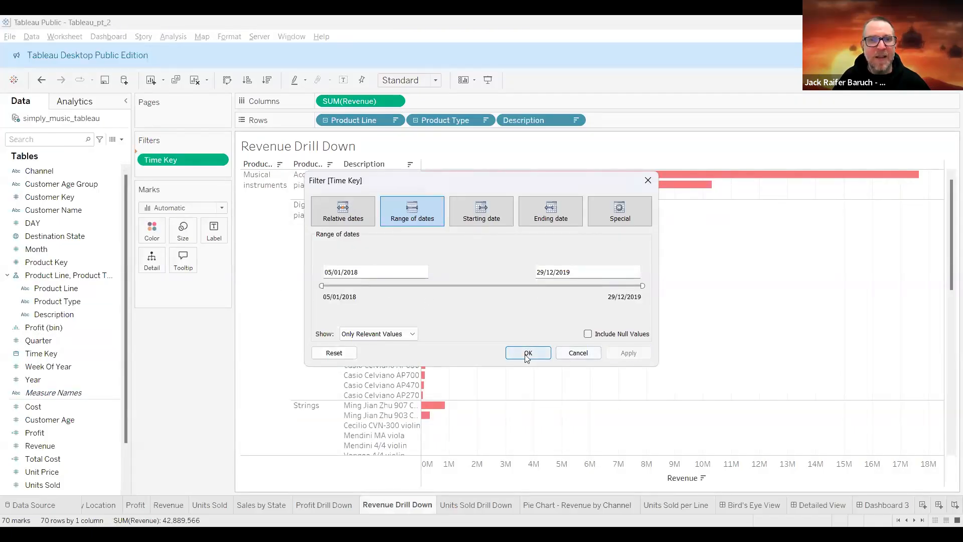
key("Return")
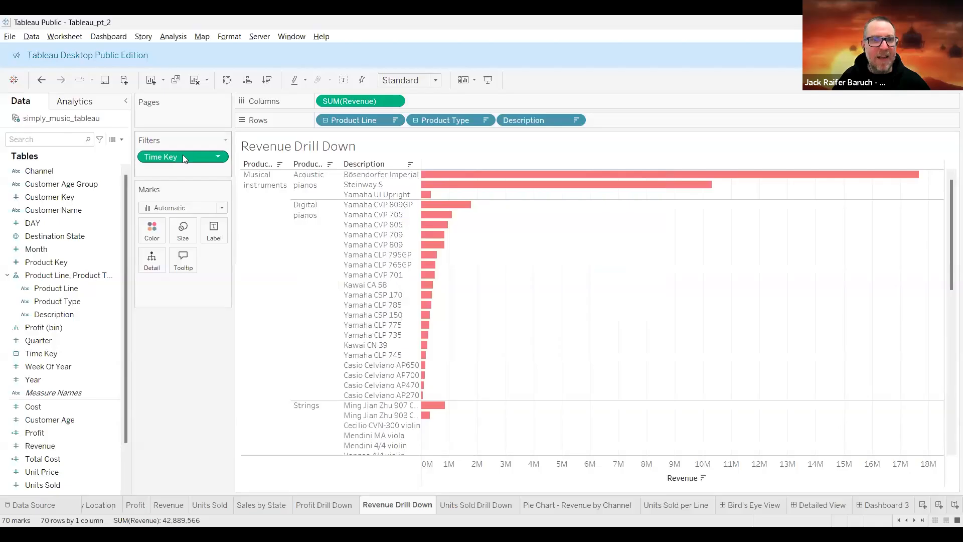
right_click(183, 154)
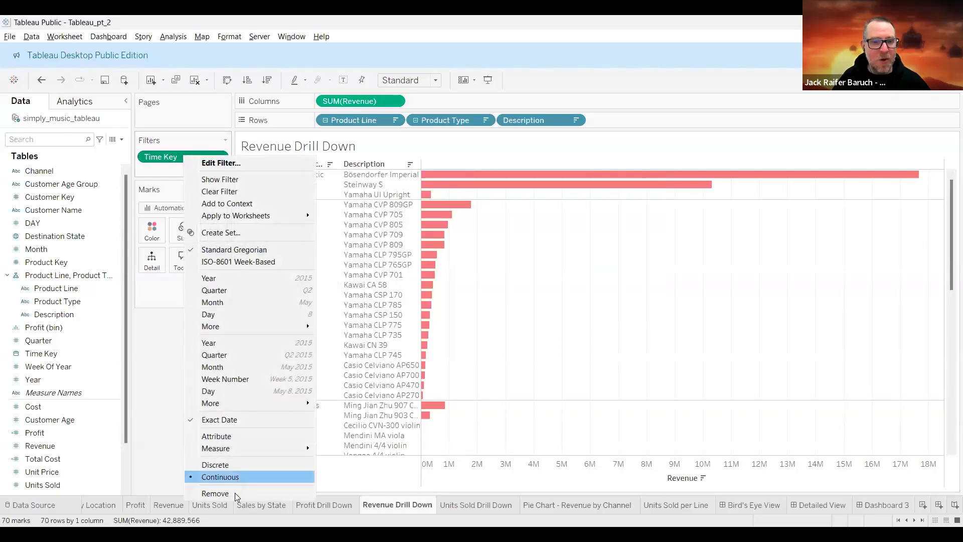
left_click(231, 179)
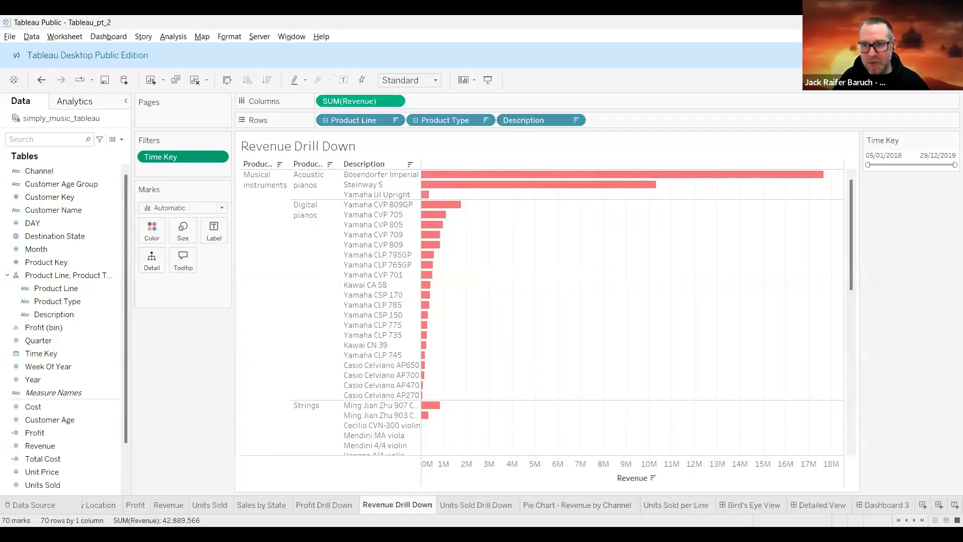
Add the Revenue Drill Down sheet to Dashboard 3 as a floating chart beside Profit Drill Down and delete its duplicate Time Key filter
left_click(883, 504)
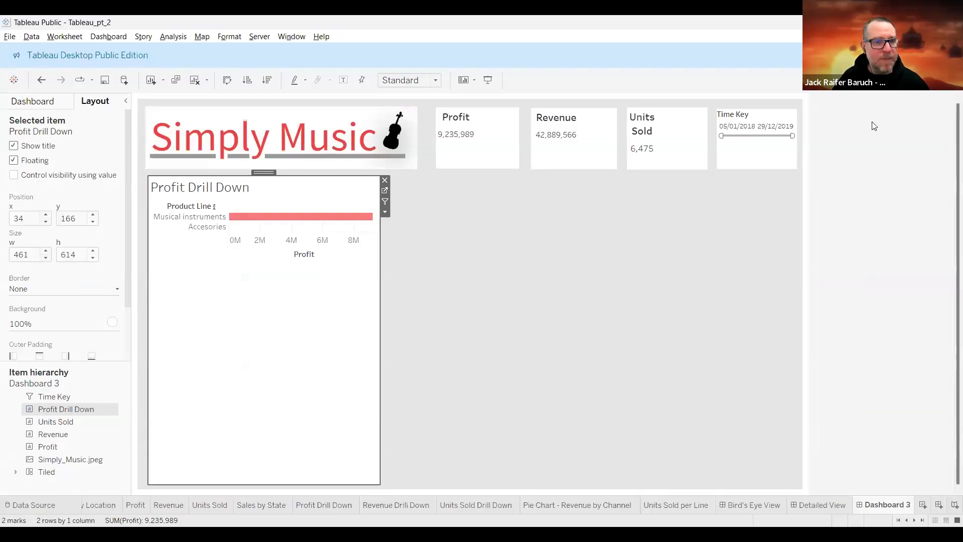
left_click(42, 103)
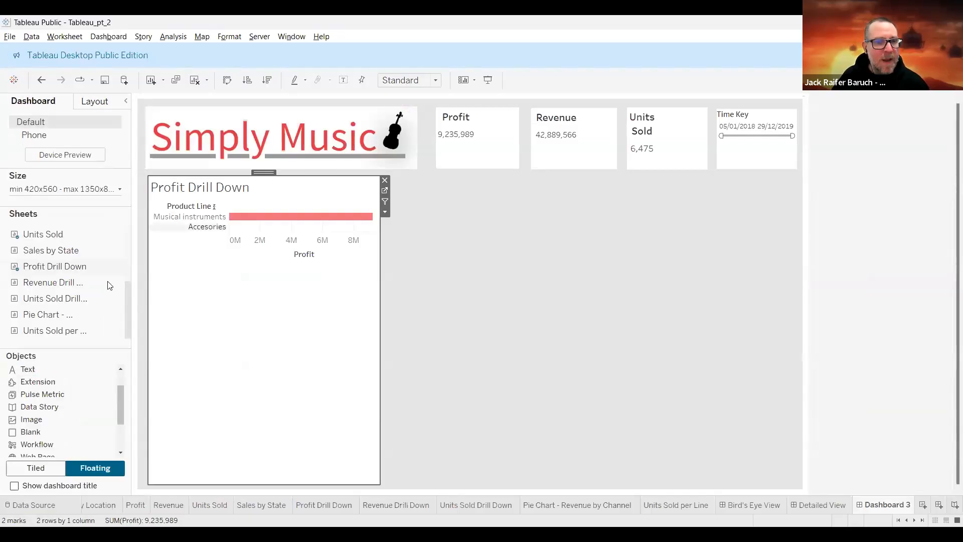
left_click_drag(416, 269, 399, 176)
left_click(664, 178)
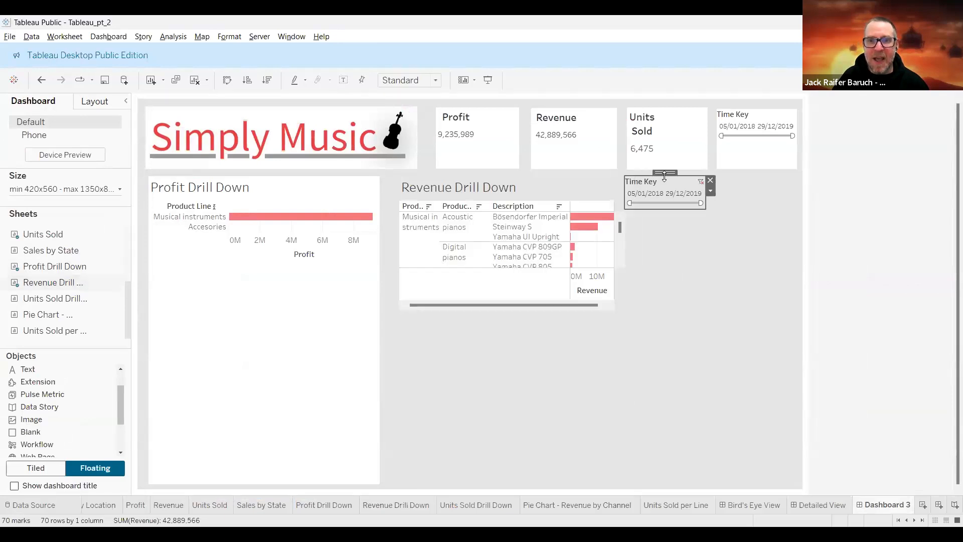
left_click_drag(667, 173, 706, 232)
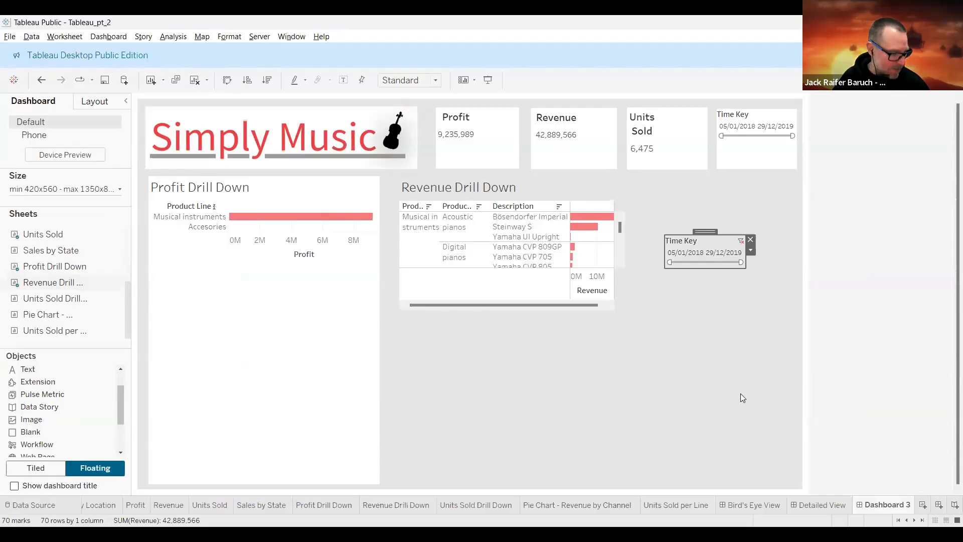
key("Delete")
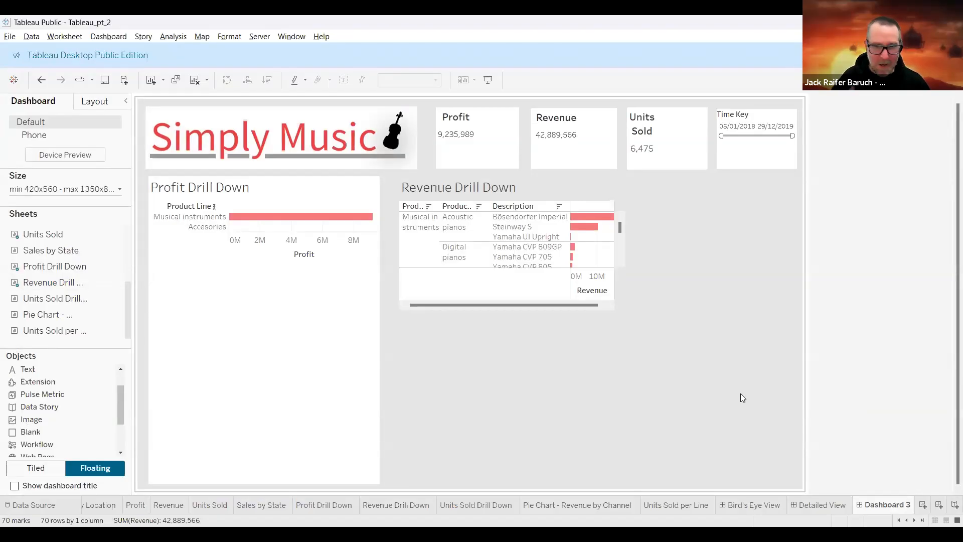
Give the Revenue Drill Down chart a white background
left_click(532, 182)
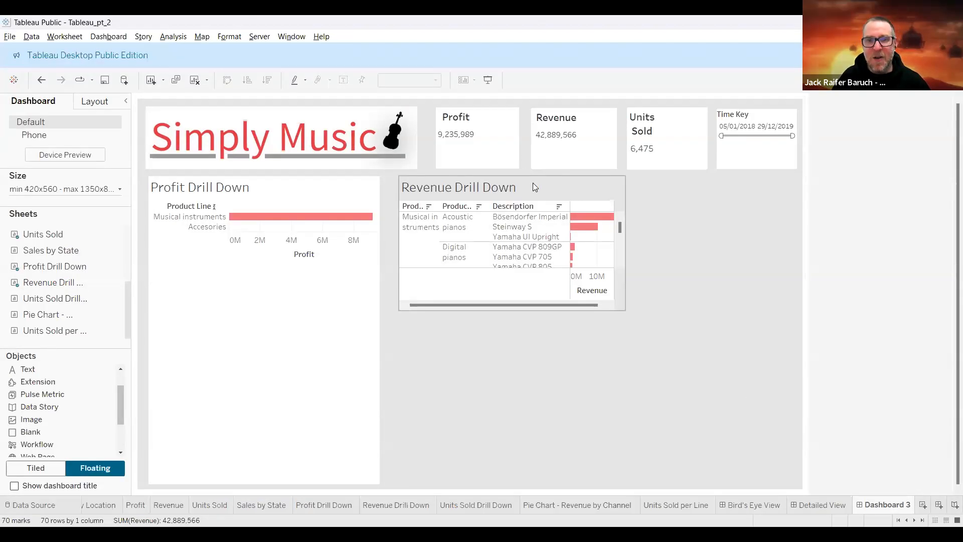
left_click(95, 101)
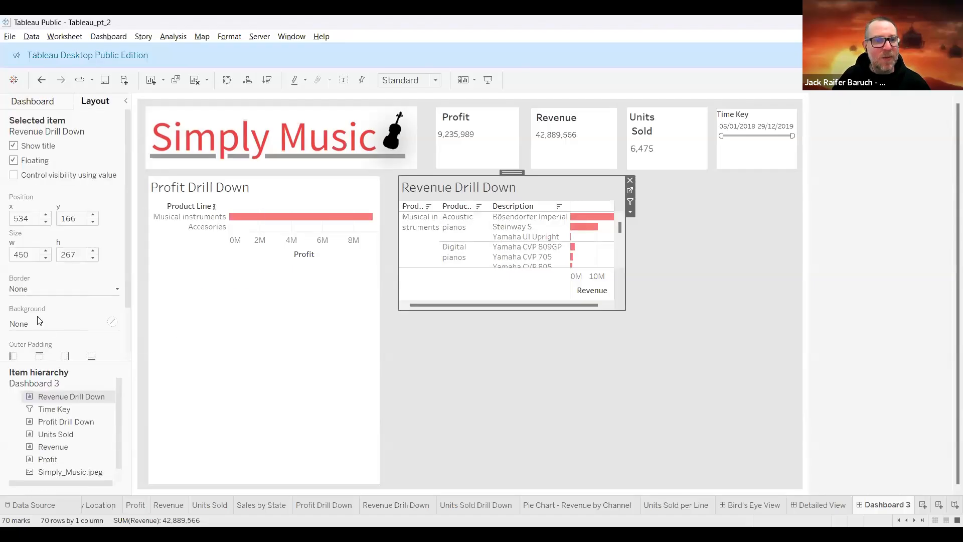
left_click(93, 321)
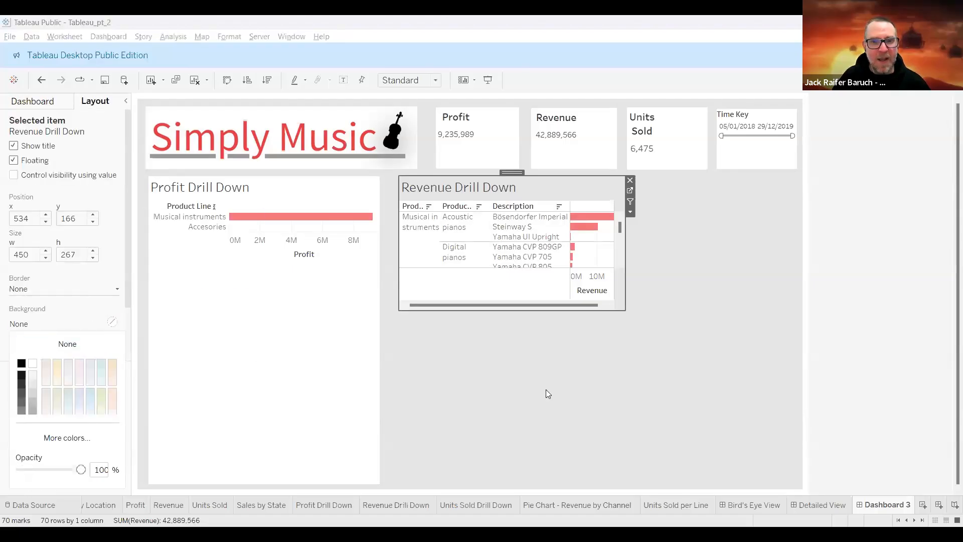
Move the Revenue Drill Down chart next to Profit Drill Down and resize it to about 455 by 613 pixels
left_click_drag(510, 174, 498, 172)
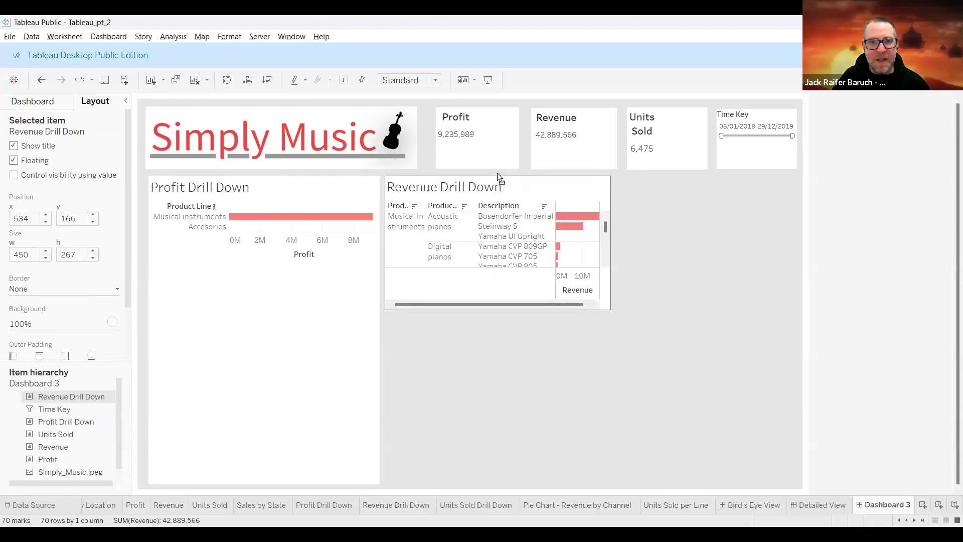
left_click_drag(610, 308, 612, 483)
left_click_drag(612, 482, 612, 483)
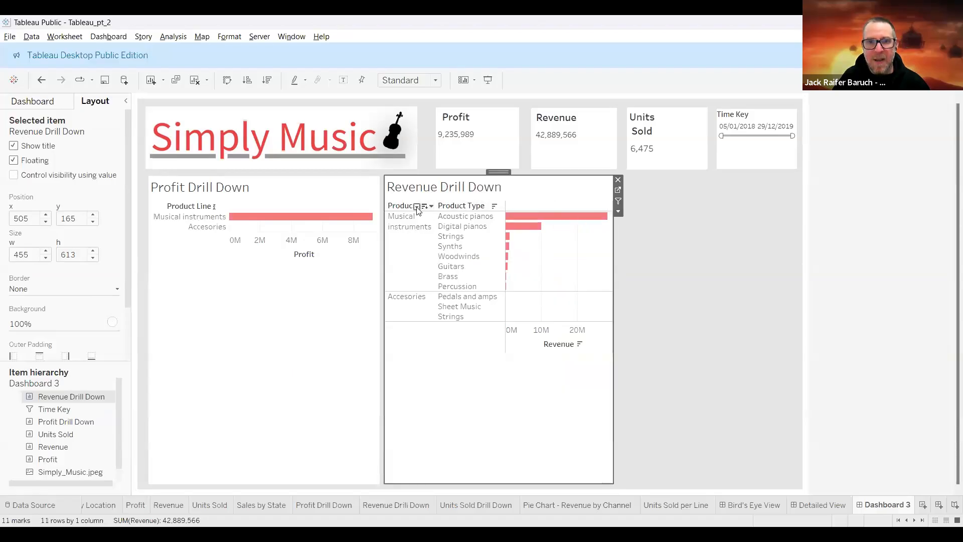
Collapse the Revenue Drill Down chart to Product Line, and expand both drill-down charts to Description level
left_click(416, 206)
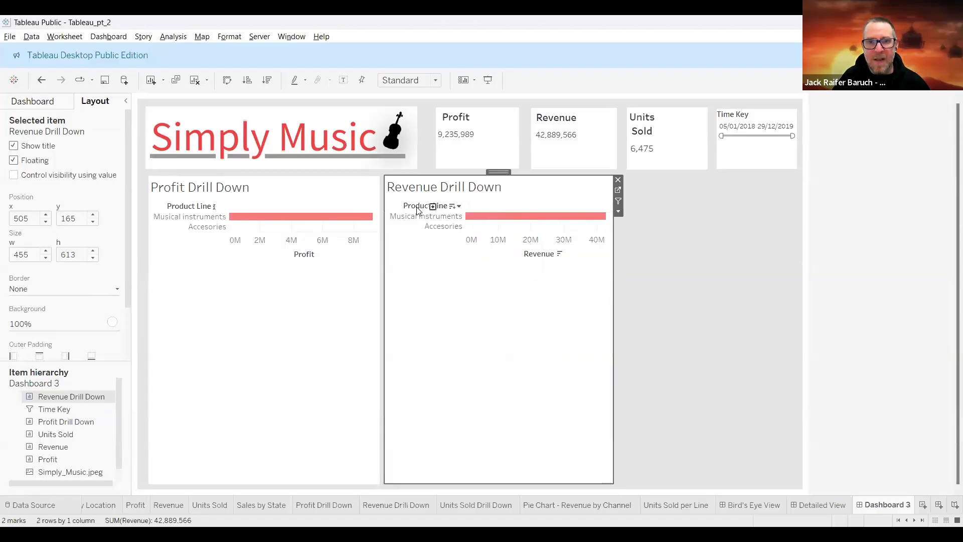
left_click(196, 206)
left_click(238, 206)
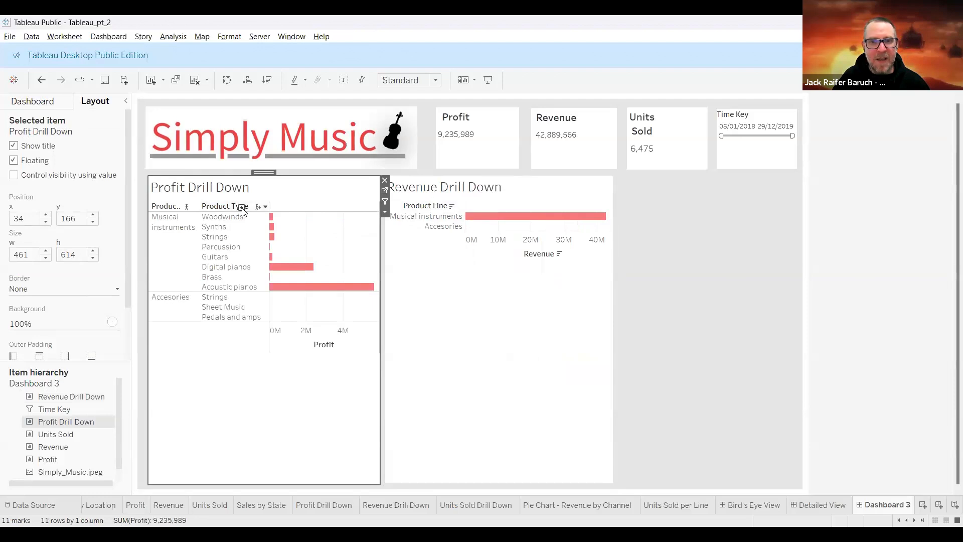
left_click(433, 206)
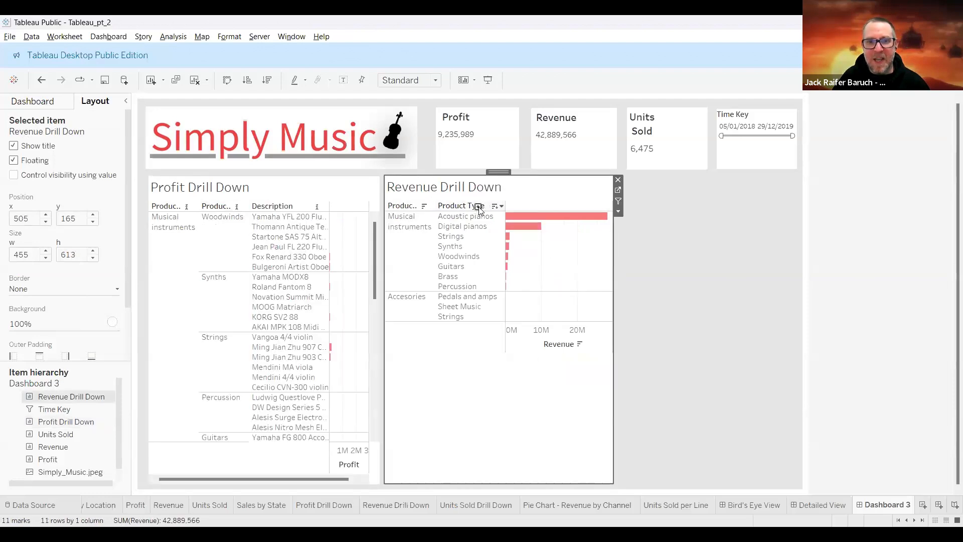
left_click(489, 207)
left_click(714, 410)
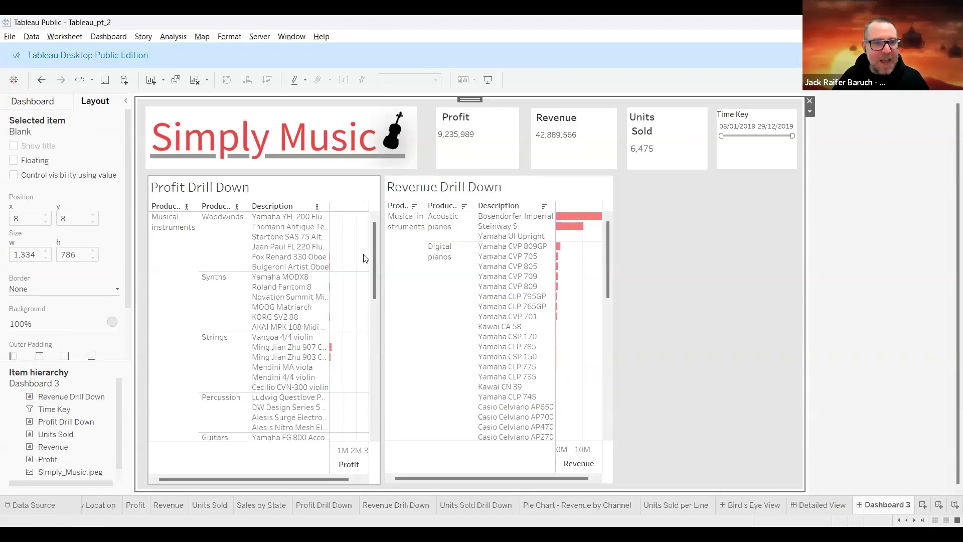
Add the Pie Chart - Revenue by Channel sheet as a floating chart beside Revenue Drill Down and shrink it to fit the dashboard
left_click(44, 102)
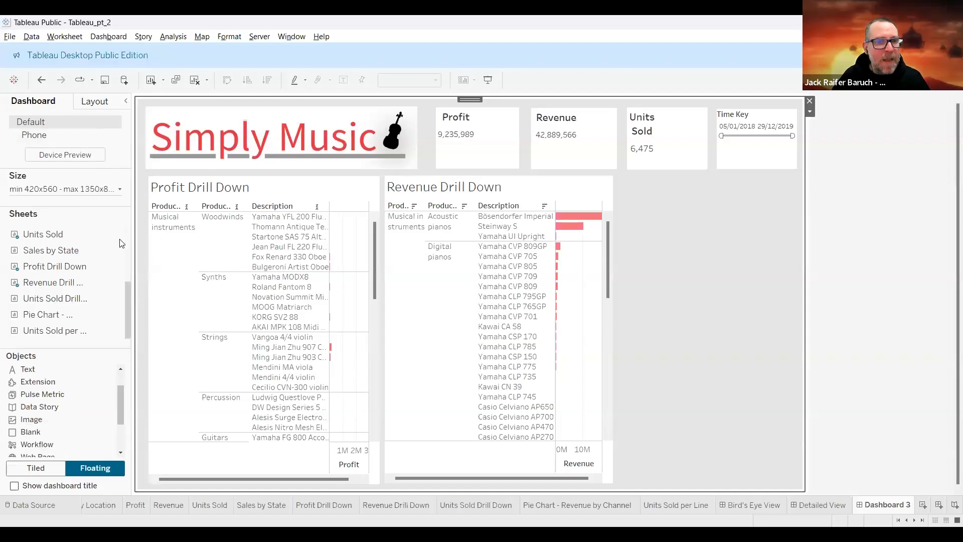
left_click_drag(65, 317, 623, 188)
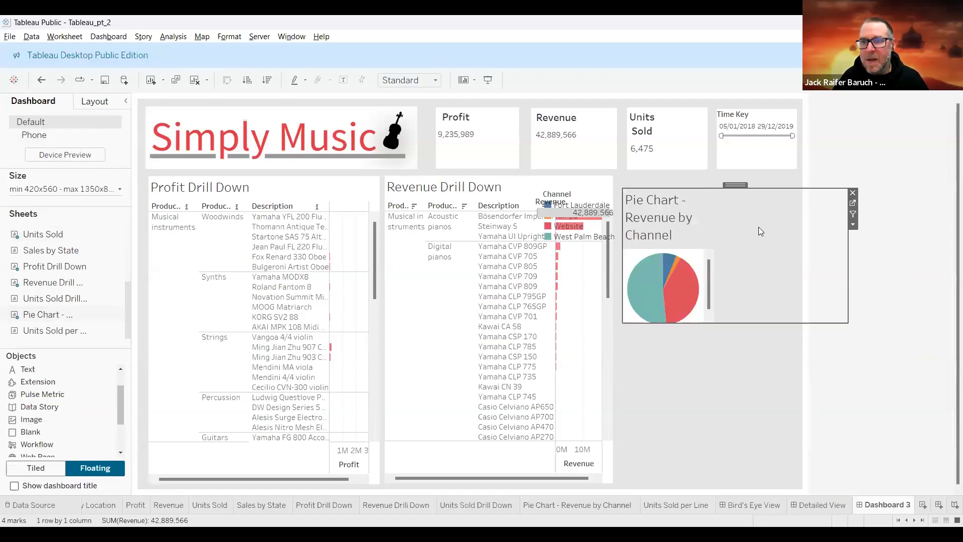
left_click_drag(730, 264, 788, 277)
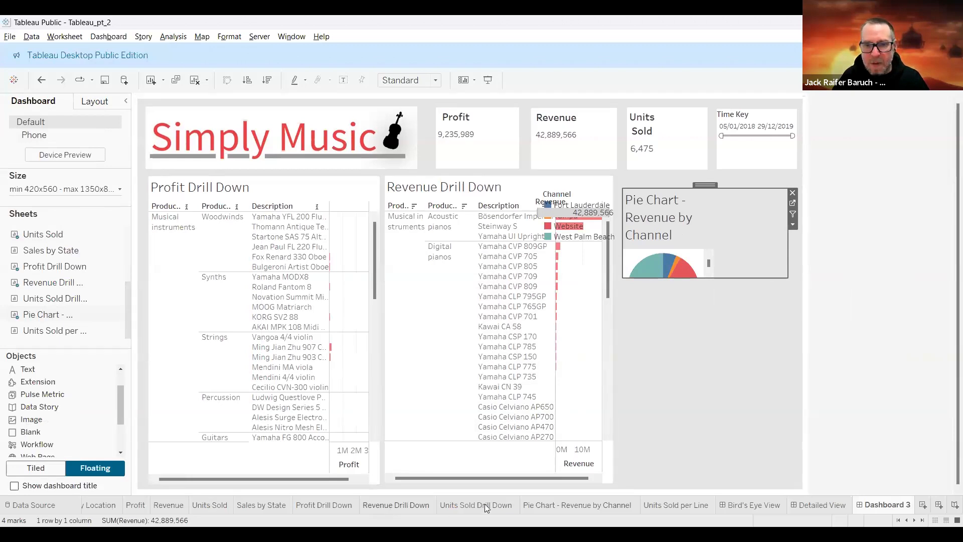
Format the title of the Pie Chart - Revenue by Channel sheet as bold, size 10
left_click(543, 505)
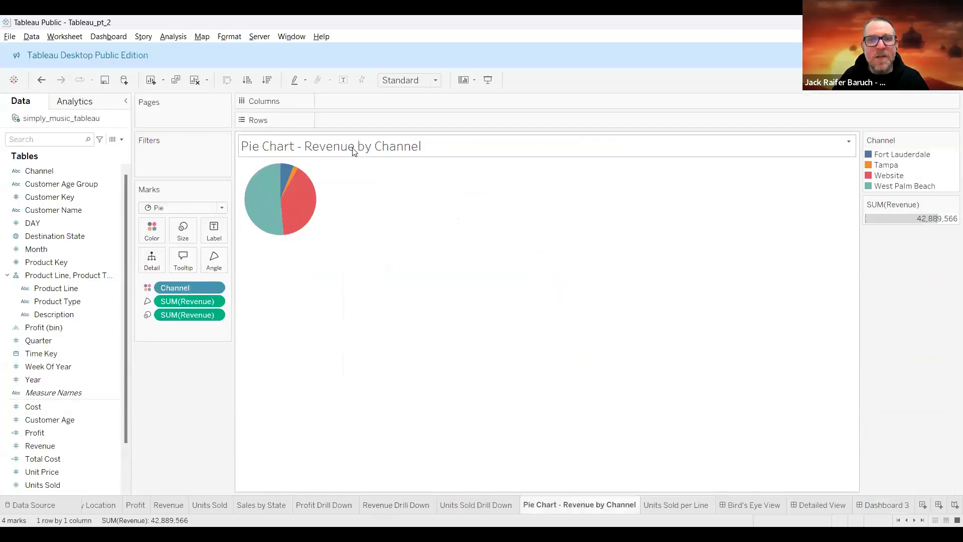
key("ctrl+a")
left_click(462, 214)
left_click(448, 214)
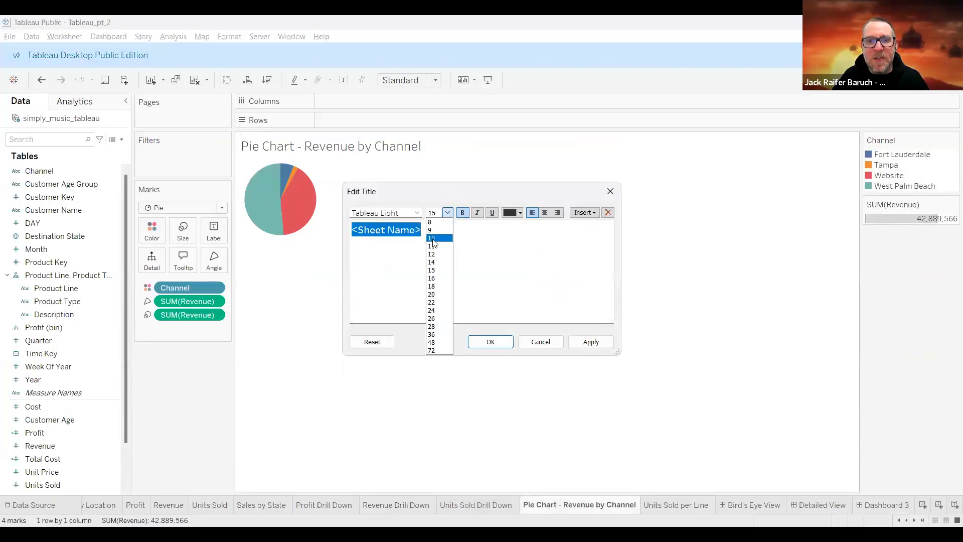
left_click(433, 238)
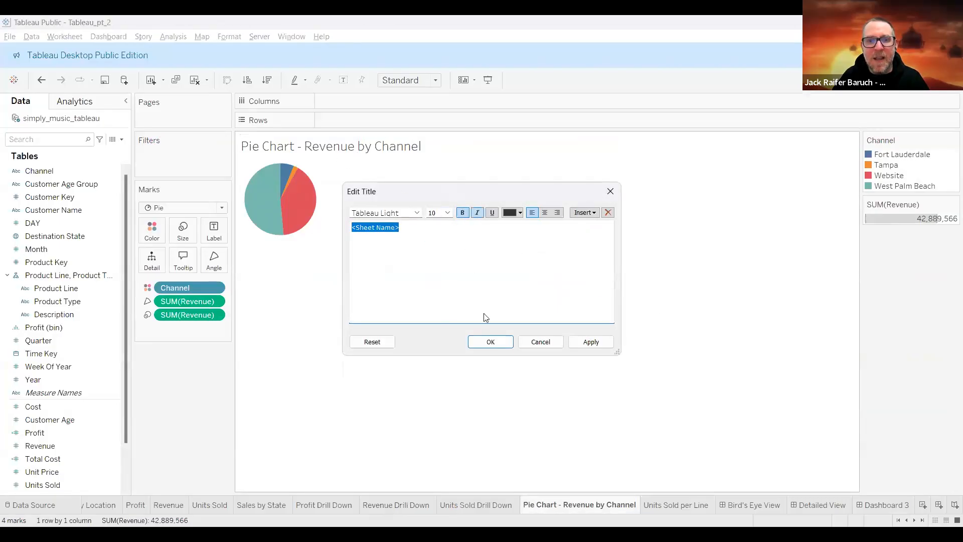
left_click(500, 340)
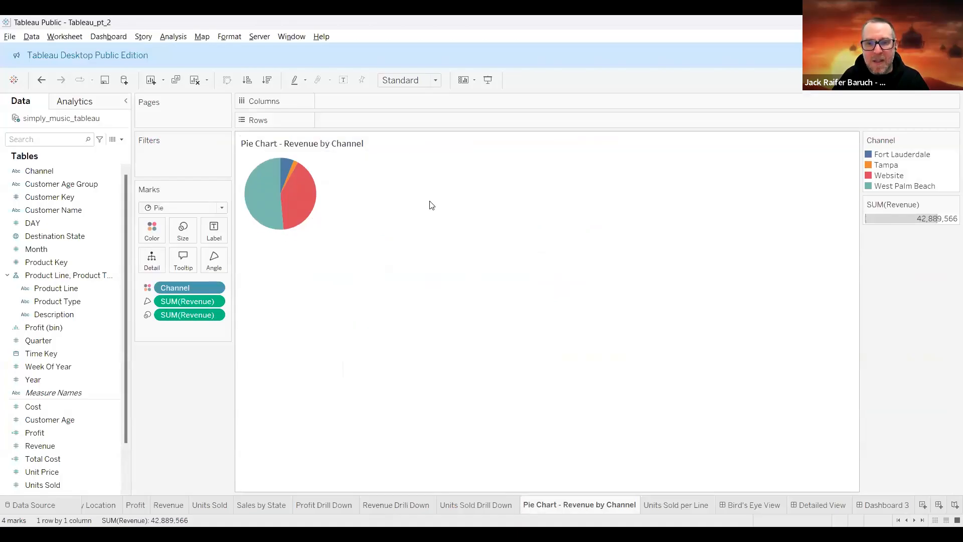
Rename the pie chart sheet as Revenue by Channel
right_click(584, 505)
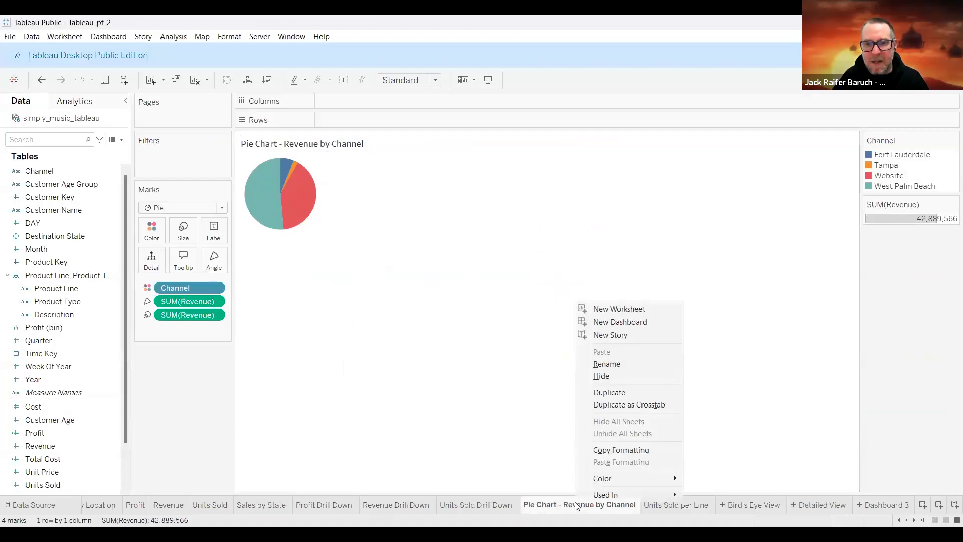
left_click(606, 364)
left_click_drag(565, 506, 450, 502)
key("BackSpace")
left_click(630, 357)
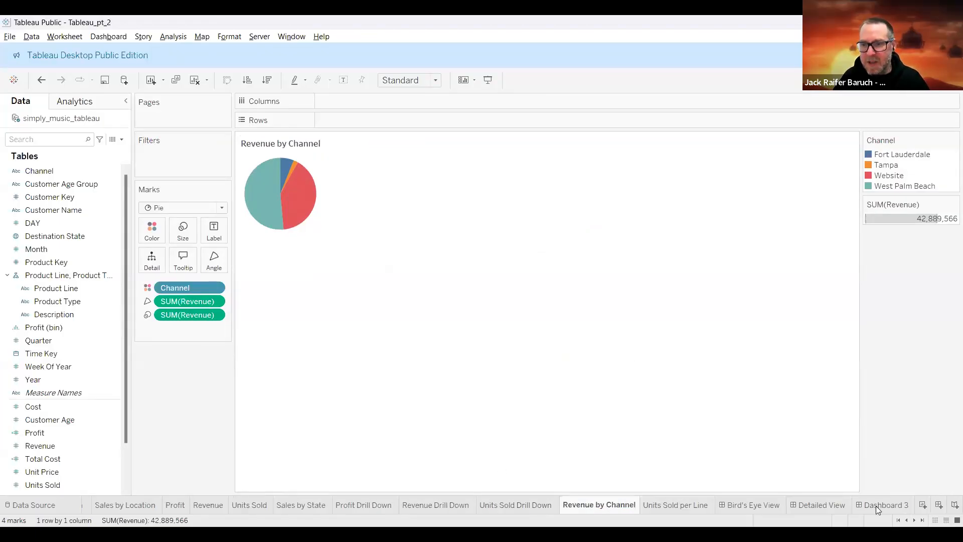
On Dashboard 3, resize the Revenue by Channel chart to about 207 by 234 pixels and place it below the Time Key filter
left_click(876, 505)
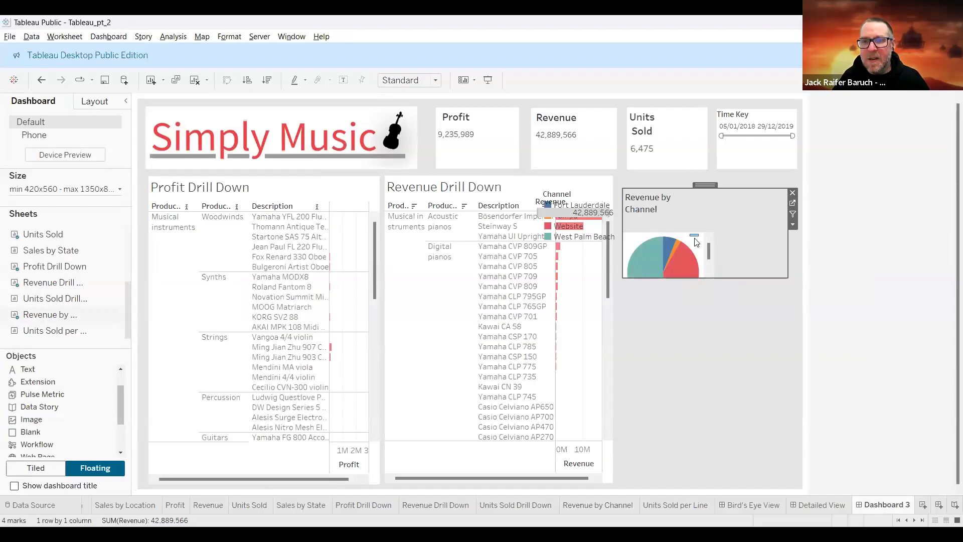
left_click_drag(787, 277, 718, 301)
left_click_drag(680, 199, 753, 182)
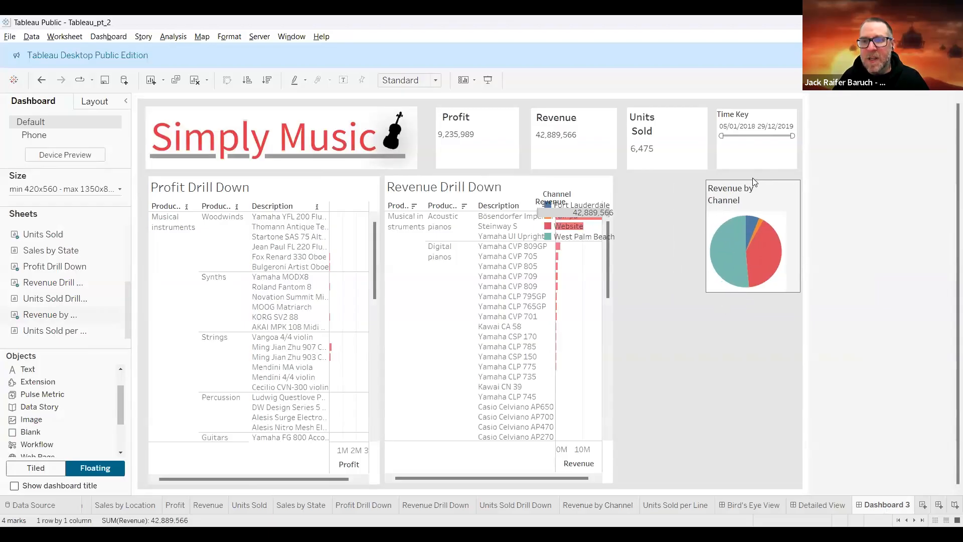
left_click_drag(705, 293, 696, 297)
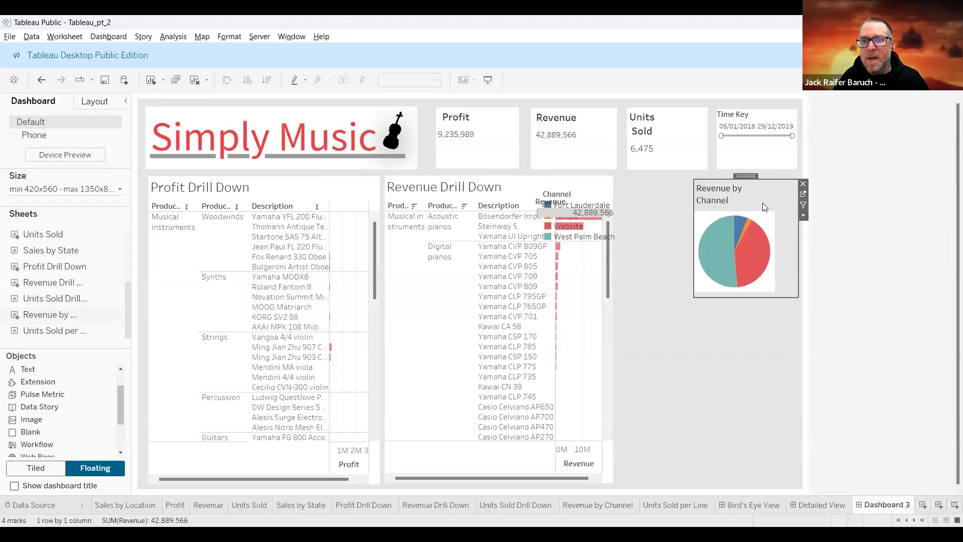
Give the Revenue by Channel chart a white background, nudge it up and widen it toward Revenue Drill Down
left_click(97, 103)
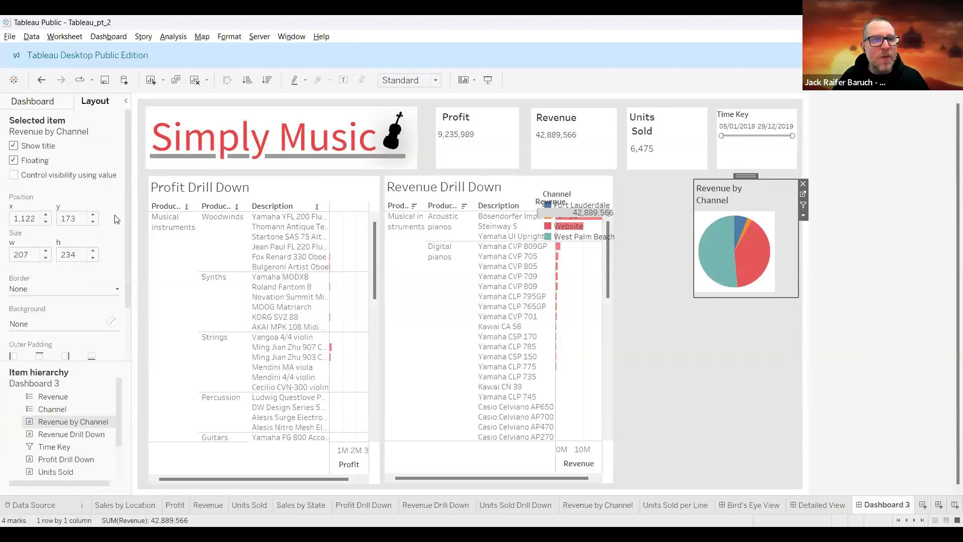
left_click(121, 327)
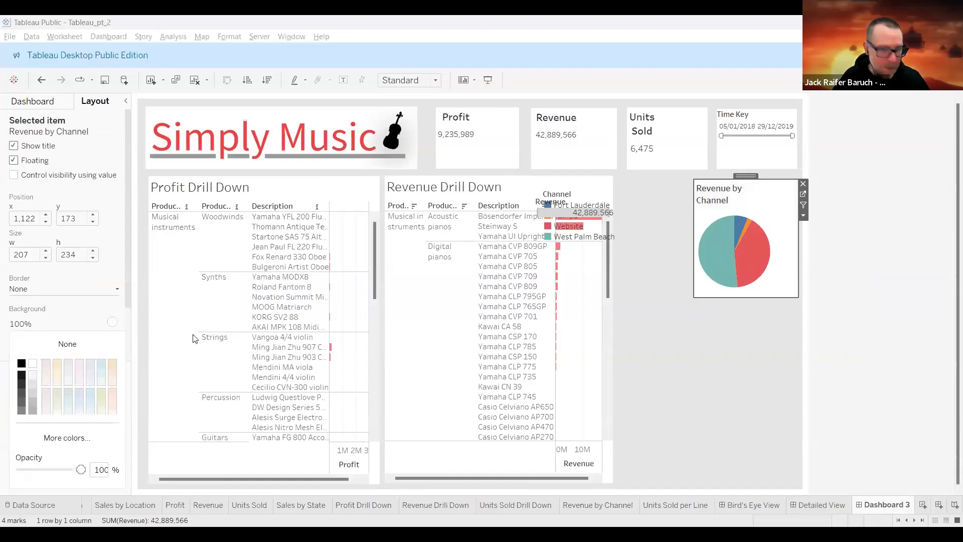
left_click(737, 215)
left_click_drag(744, 175, 738, 173)
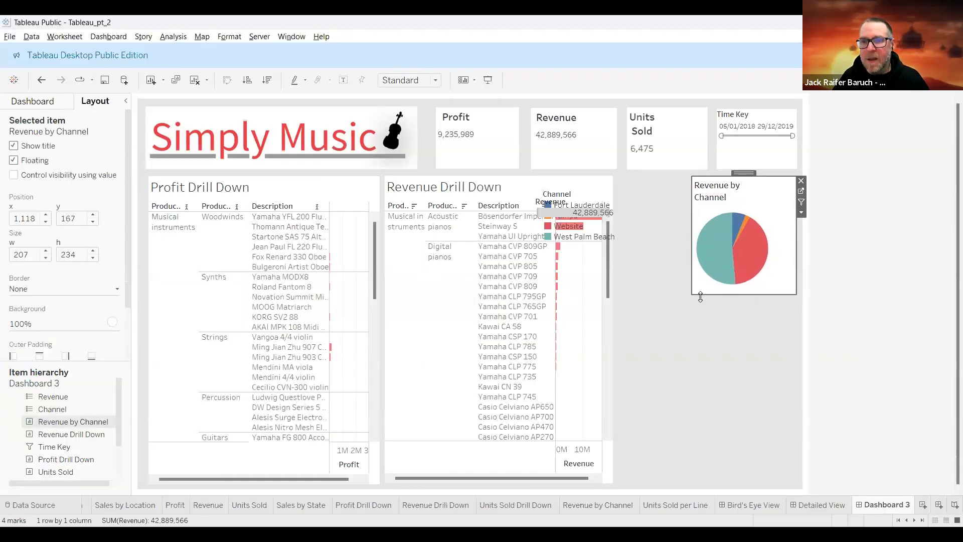
left_click_drag(665, 298, 630, 293)
left_click(723, 363)
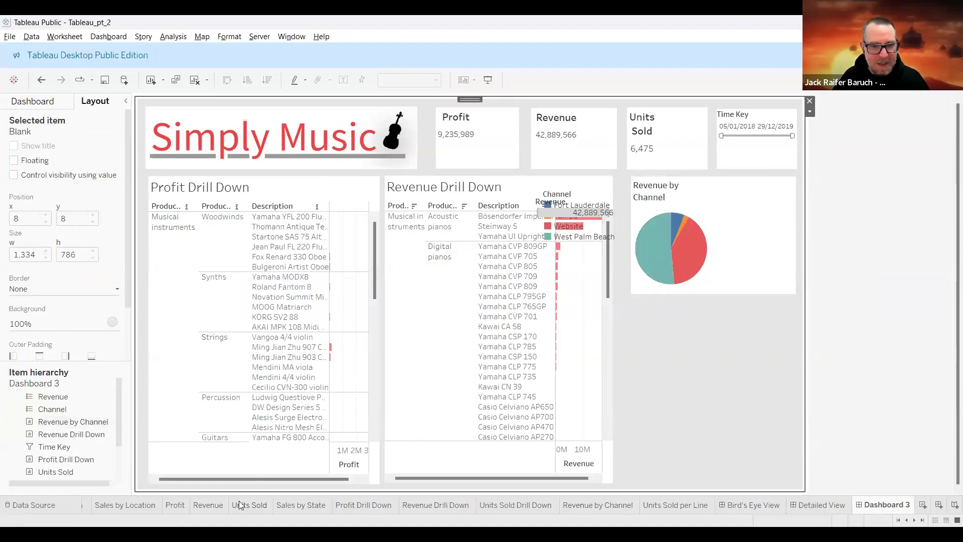
Add the Sales by State sheet as a floating map and shorten the Profit and Revenue Drill Down charts to about 316 and 319 pixels
left_click(39, 102)
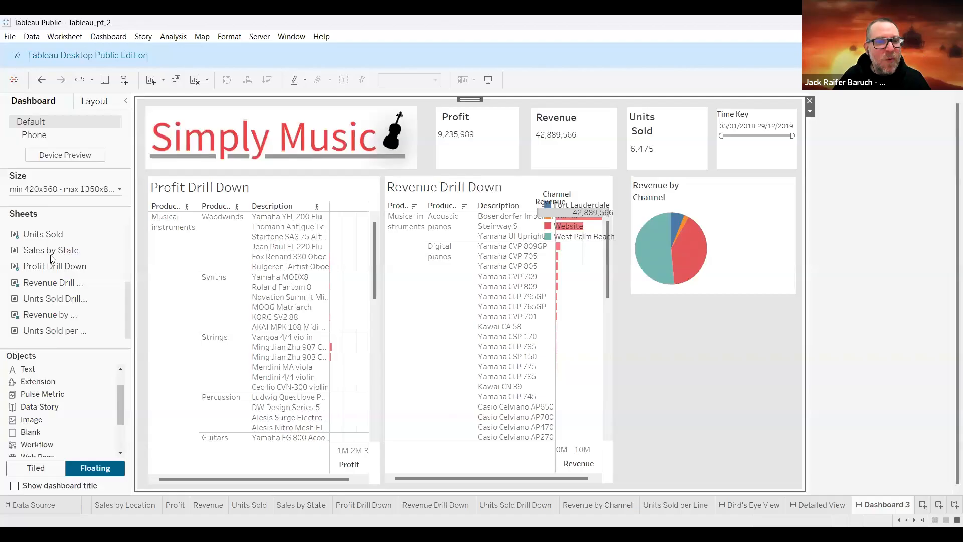
left_click_drag(45, 247, 619, 360)
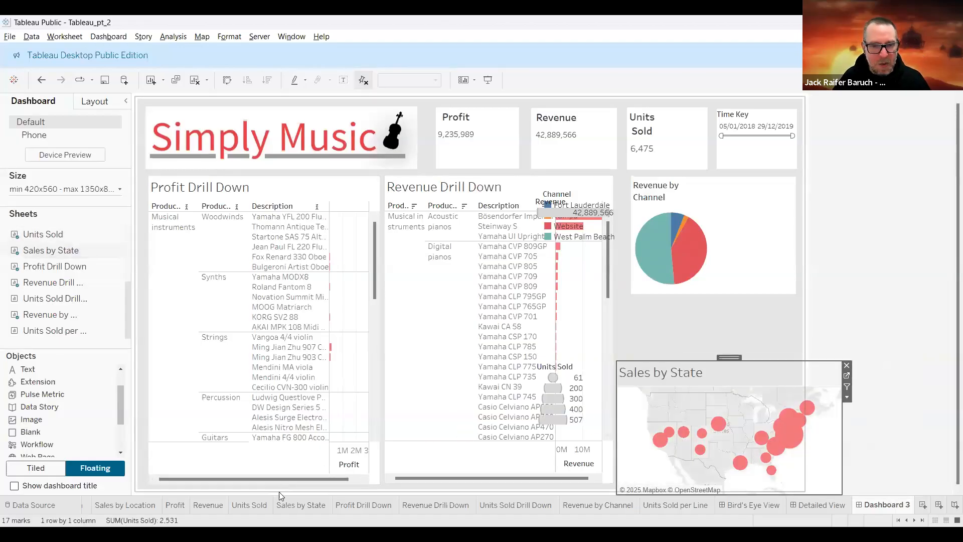
left_click(350, 380)
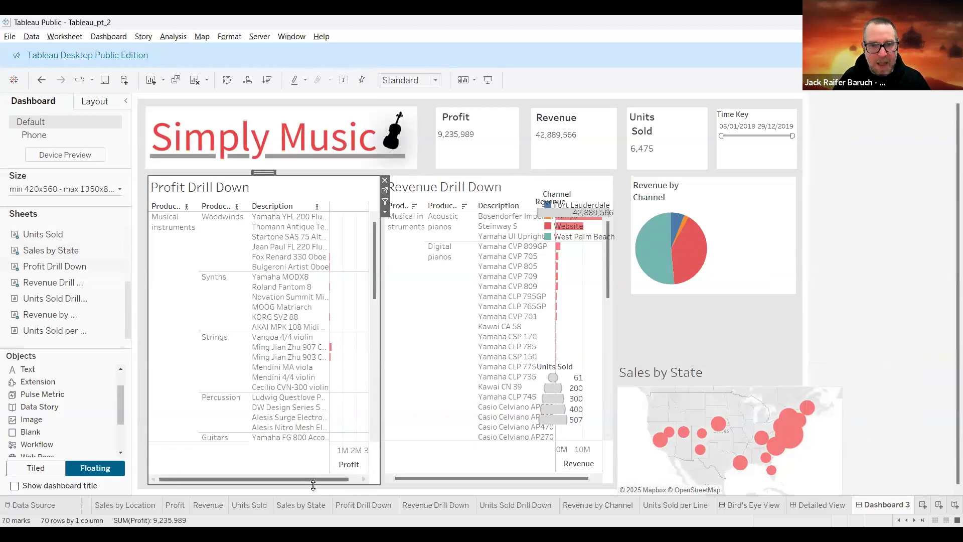
left_click_drag(313, 485, 317, 334)
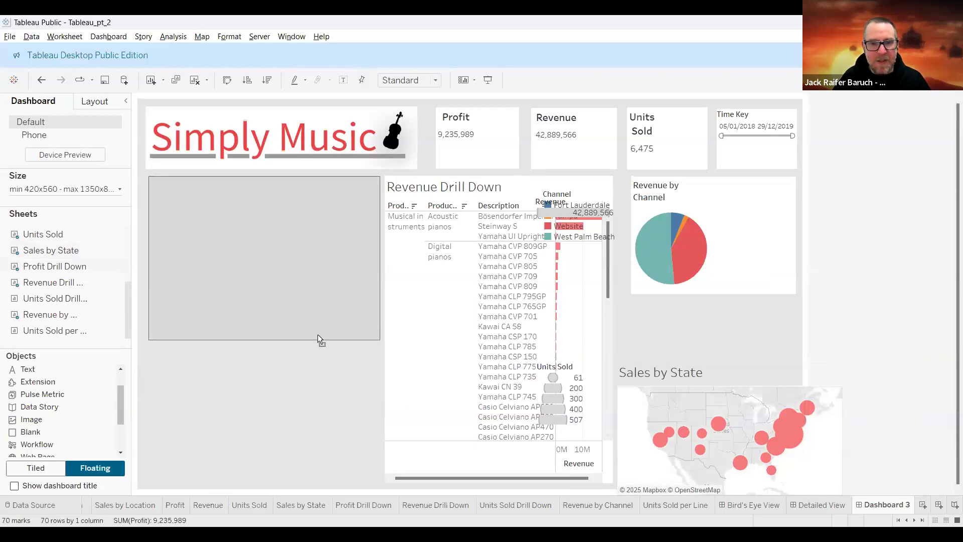
left_click(526, 430)
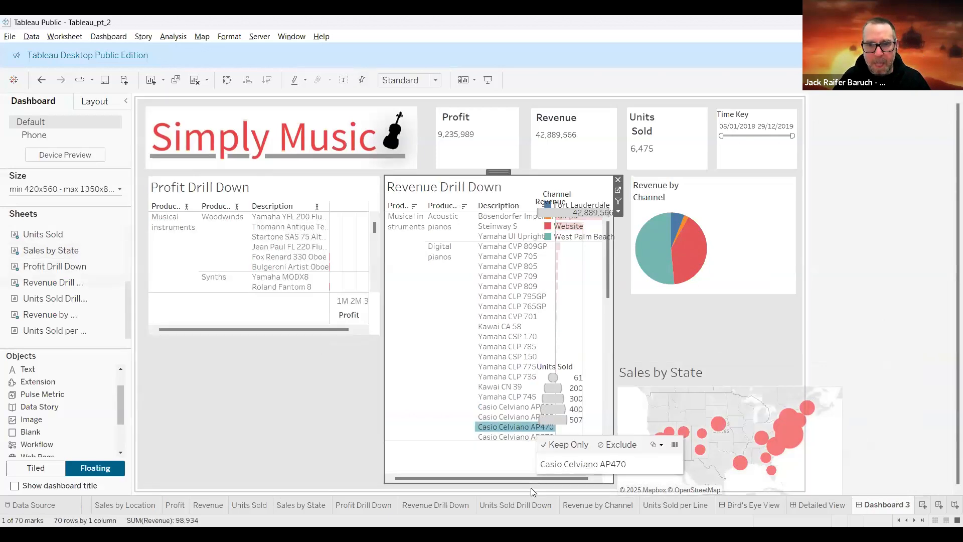
left_click_drag(531, 483, 514, 336)
Place the Sales by State map below Profit Drill Down at about 477 by 290 pixels and remove the Units Sold legend
left_click(731, 405)
left_click_drag(729, 358, 272, 336)
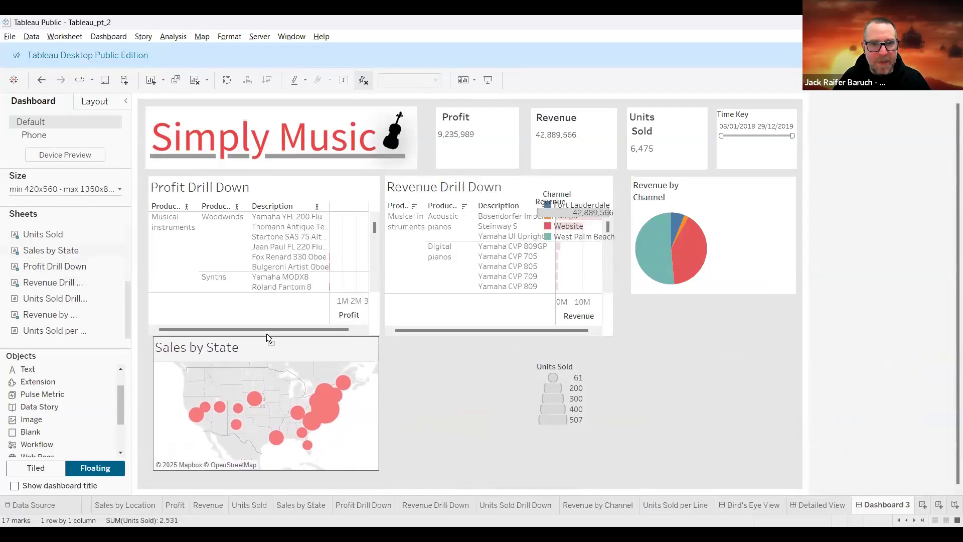
mouse_move(374, 472)
left_mouse_down()
mouse_move(419, 479)
mouse_move(386, 481)
left_mouse_up()
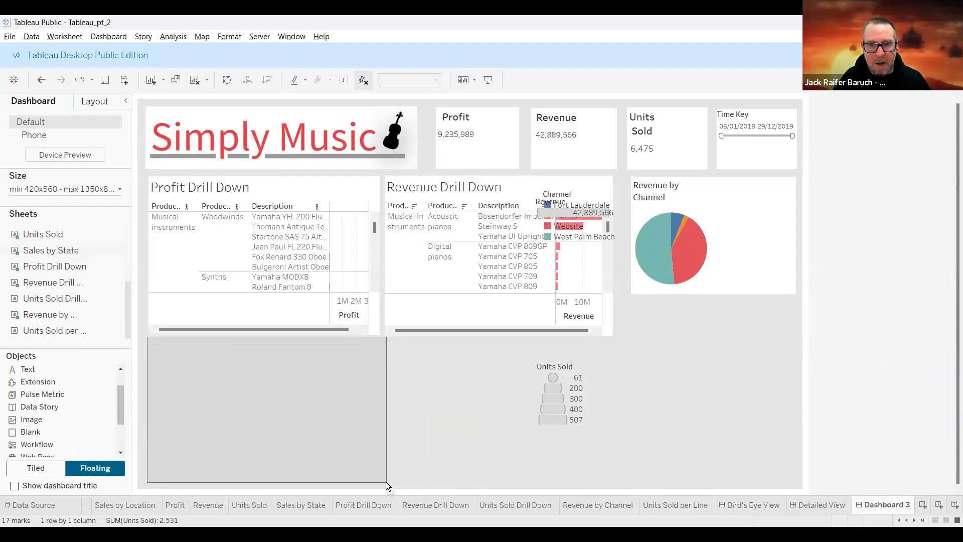
left_click(558, 381)
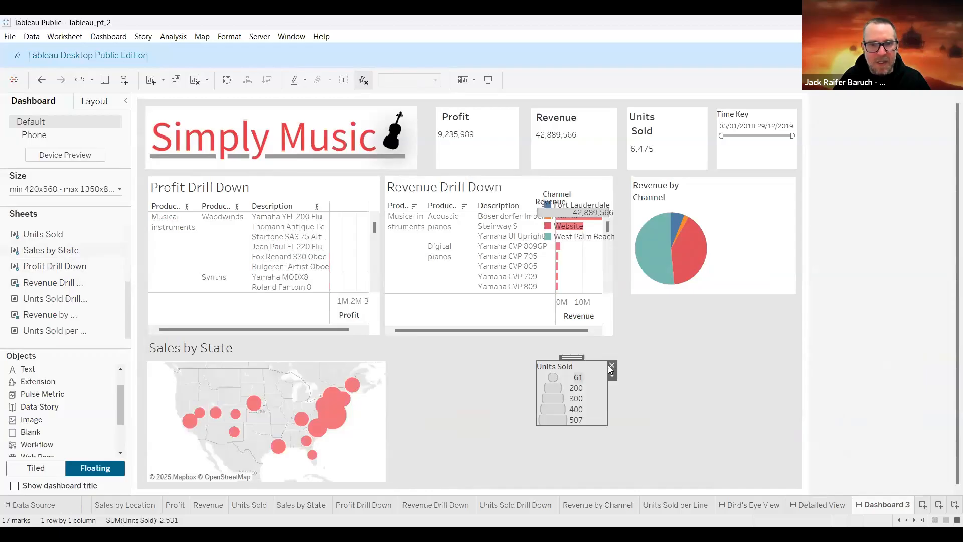
left_click(611, 367)
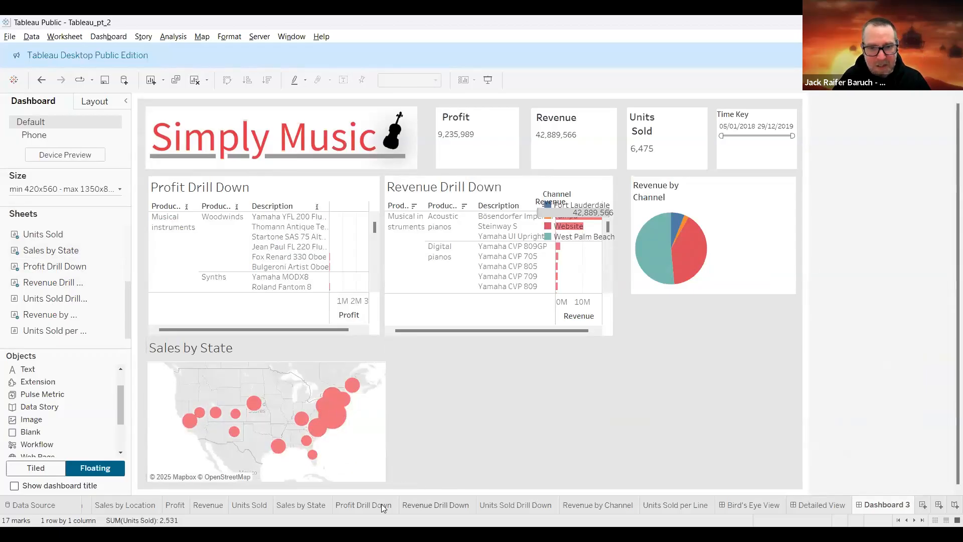
Reduce the size of the circle marks on the Sales by State sheet and return to Dashboard 3
left_click(299, 506)
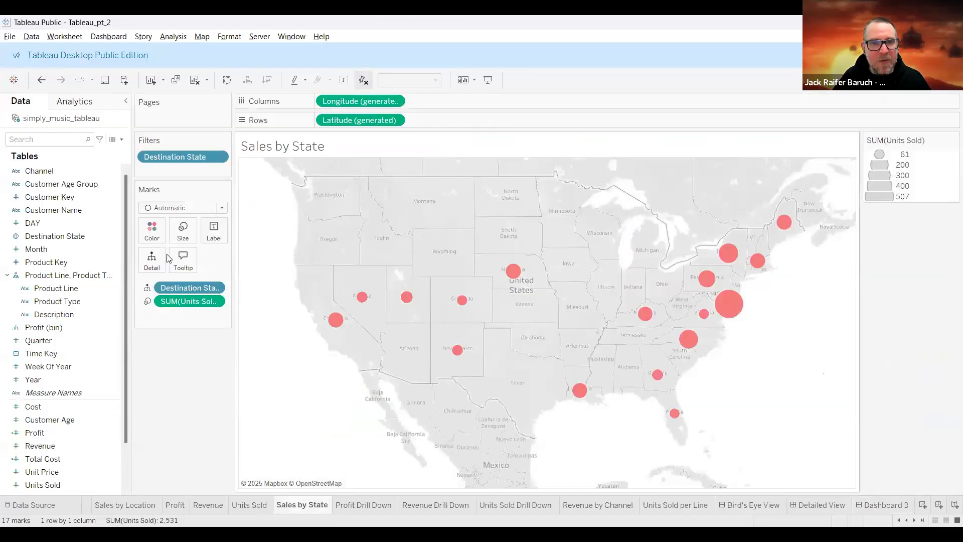
left_click(183, 230)
left_click_drag(230, 259, 208, 263)
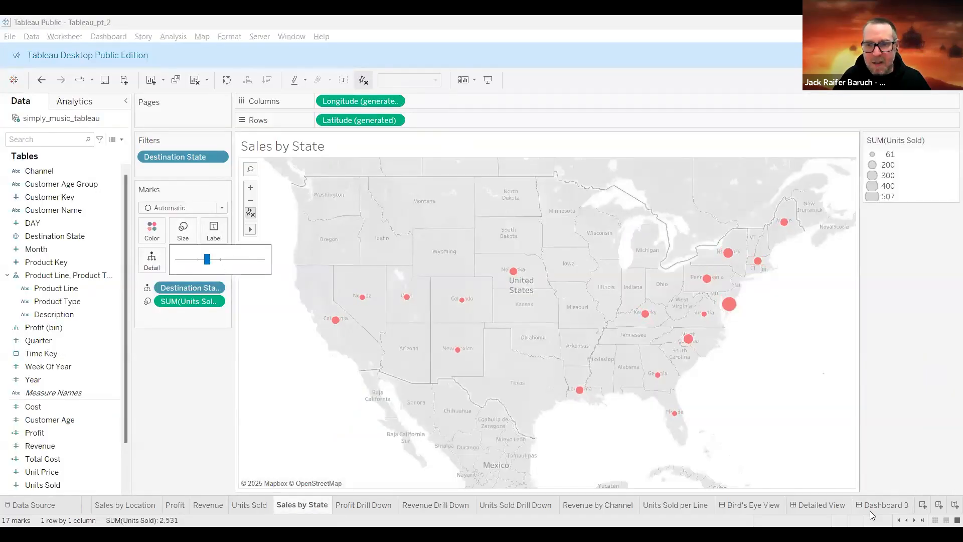
left_click(882, 506)
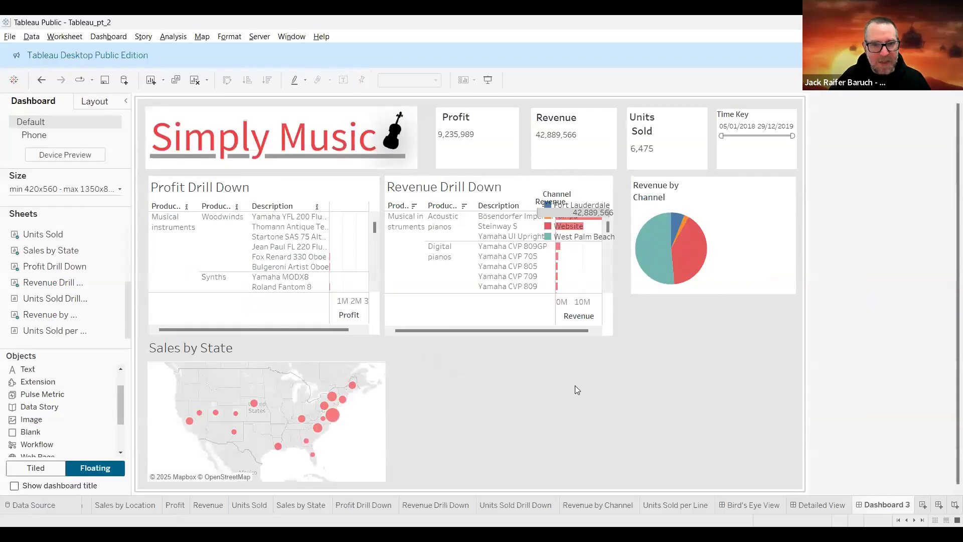
Give the Sales by State map on the dashboard a white background
left_click(300, 351)
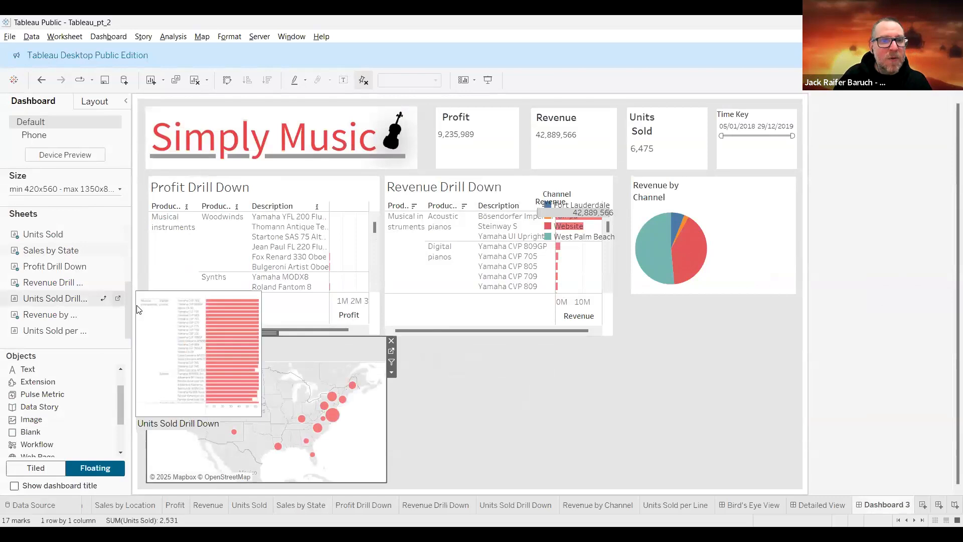
left_click(93, 102)
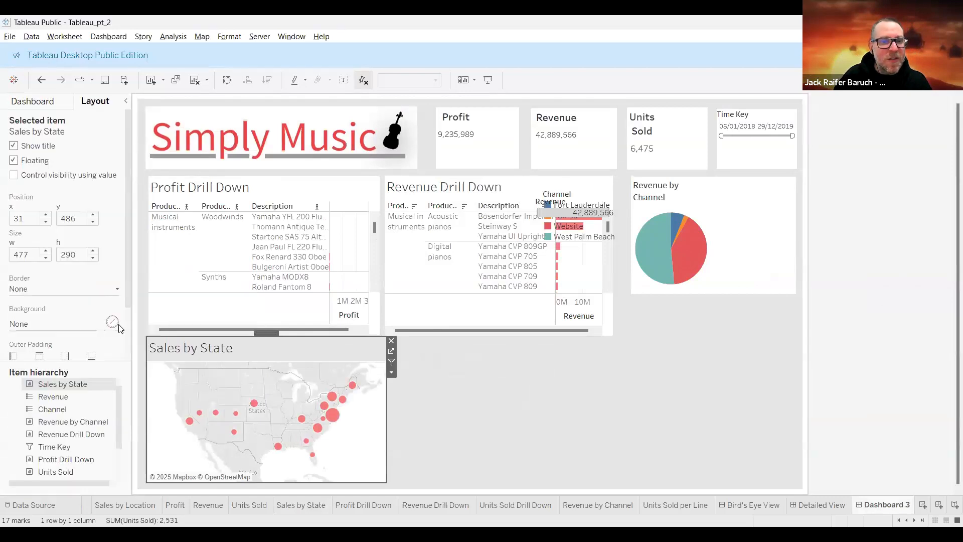
left_click(50, 323)
left_click(32, 363)
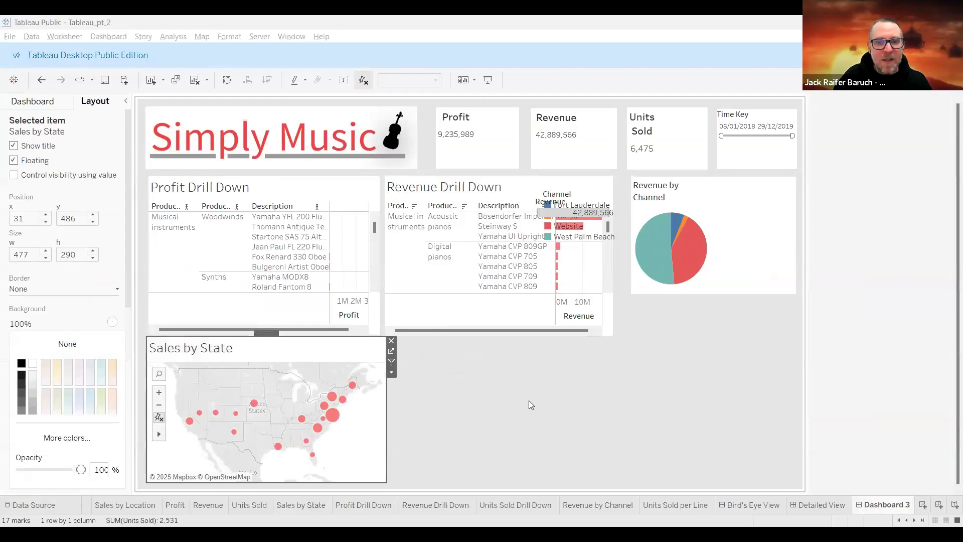
left_click(547, 420)
Move the Sales by State map directly below the Revenue by Channel chart and shrink it to fit the dashboard
left_click(371, 434)
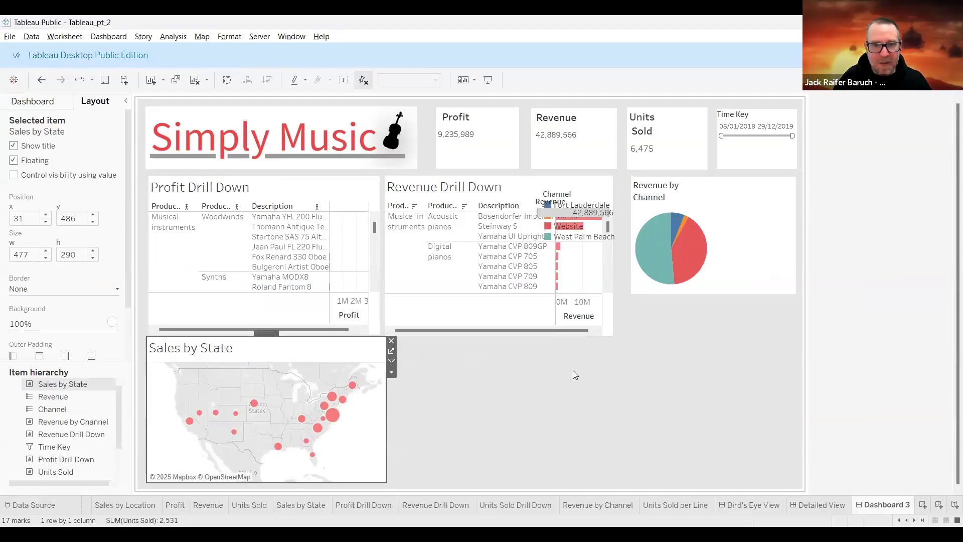
left_click_drag(572, 370, 740, 304)
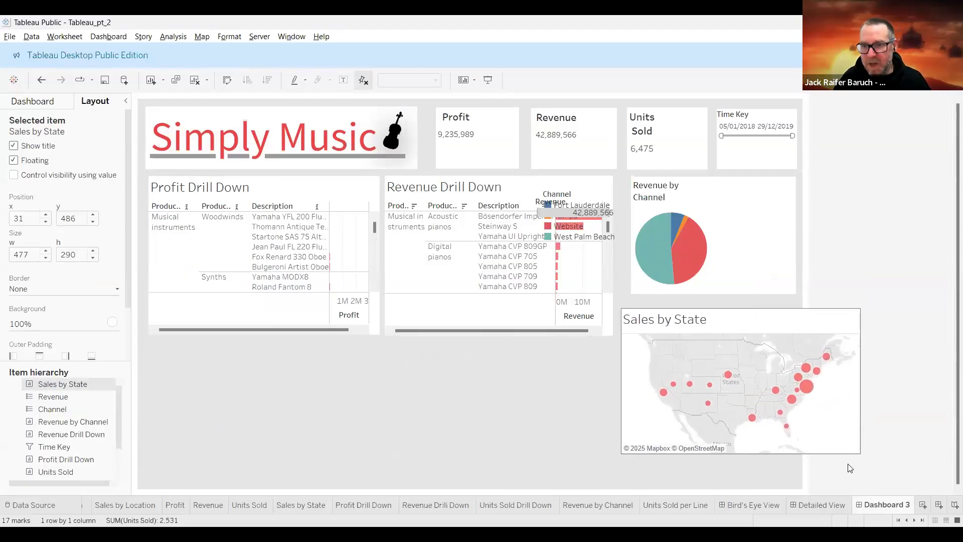
left_click_drag(859, 454, 797, 410)
left_click_drag(708, 308, 714, 300)
Narrow Profit Drill Down, move Revenue Drill Down up beside it and narrow Revenue Drill Down to about 417 pixels
left_click(374, 305)
left_click_drag(380, 298, 353, 296)
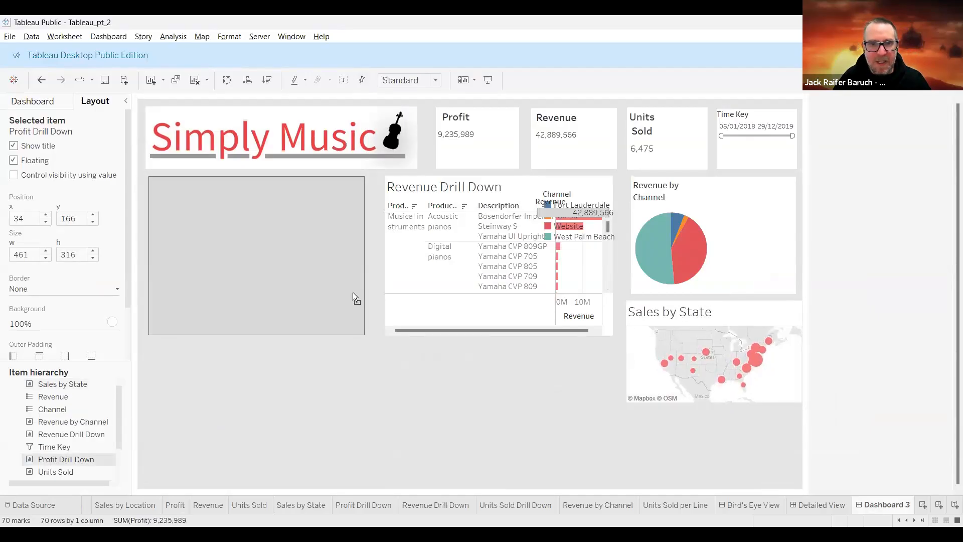
left_click(500, 182)
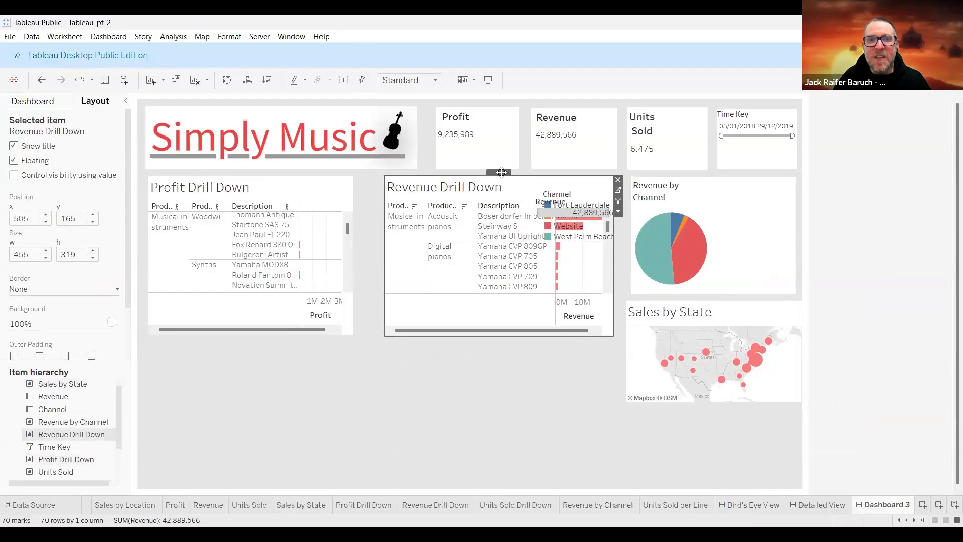
left_click_drag(499, 172, 473, 171)
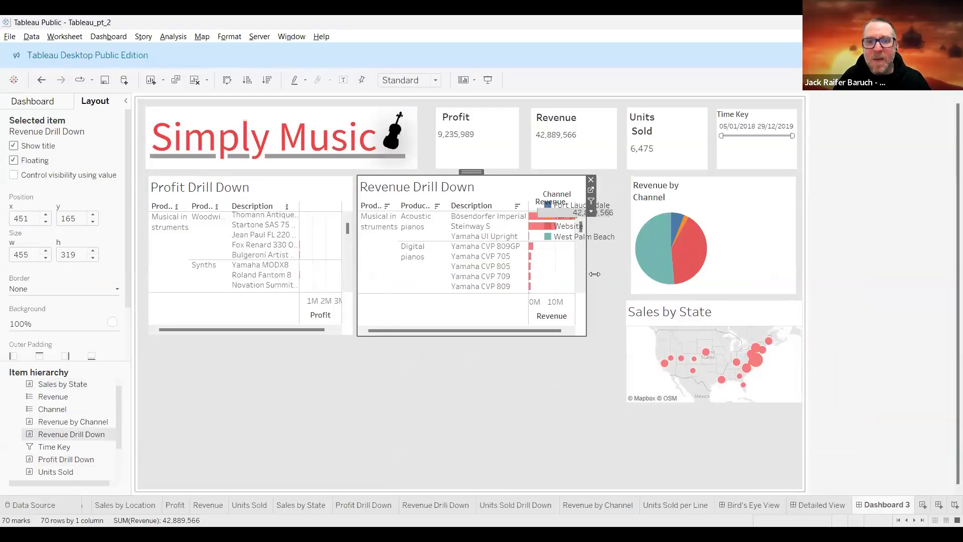
left_click_drag(570, 269, 567, 269)
Move the floating Revenue legend off the Revenue Drill Down chart to the empty area below, at about x 711, y 554
left_click(644, 253)
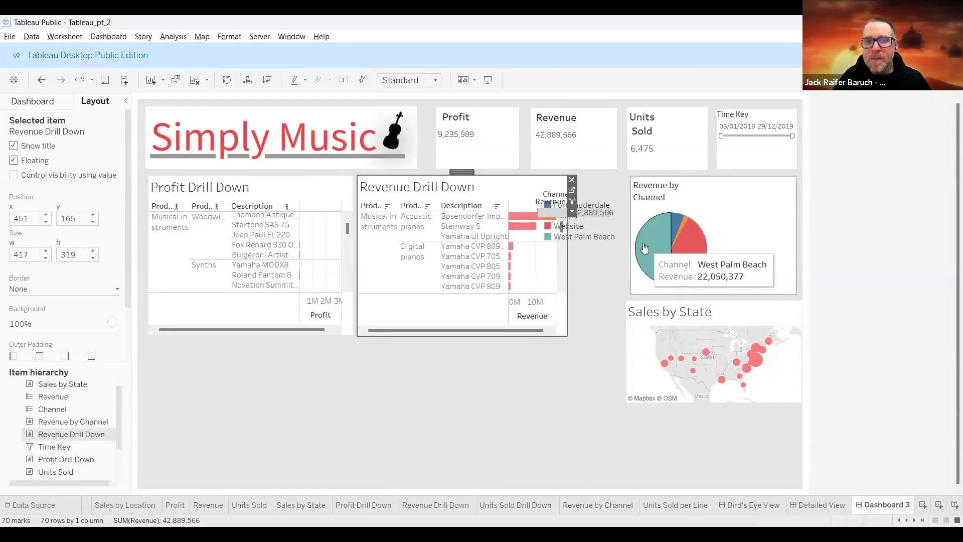
left_click(578, 215)
left_click_drag(613, 196, 532, 374)
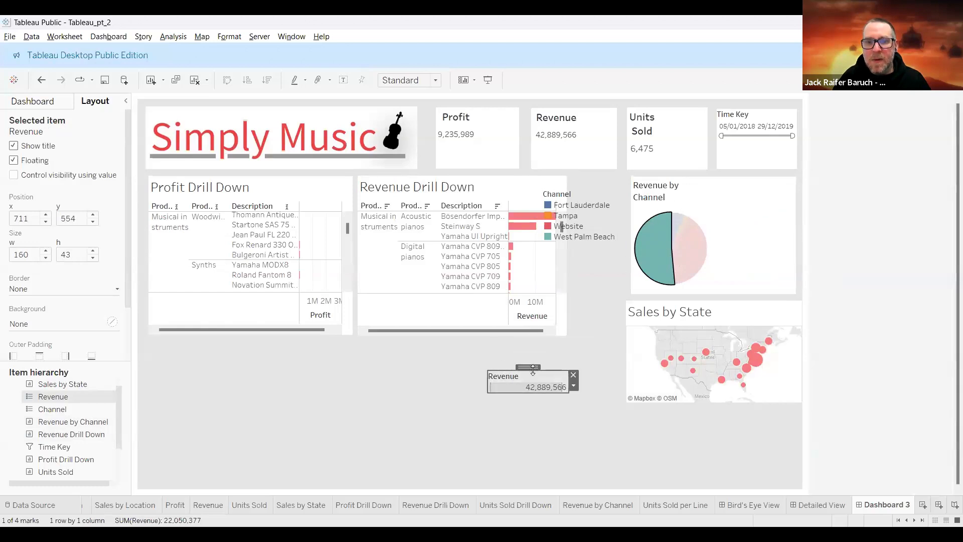
Remove the Revenue legend from the dashboard and move the Channel legend onto the empty area of the Revenue by Channel chart
left_click(585, 228)
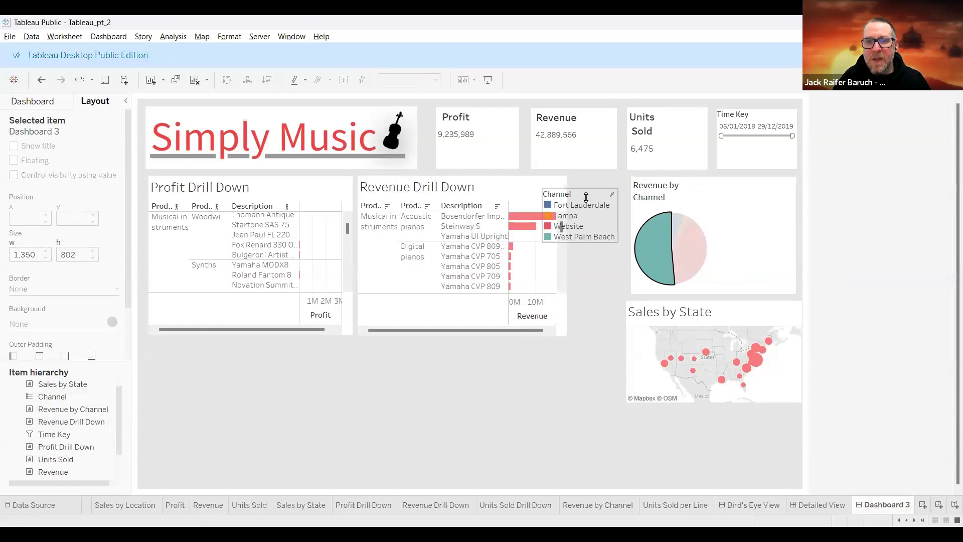
left_click_drag(579, 184, 706, 187)
left_click_drag(763, 181, 753, 178)
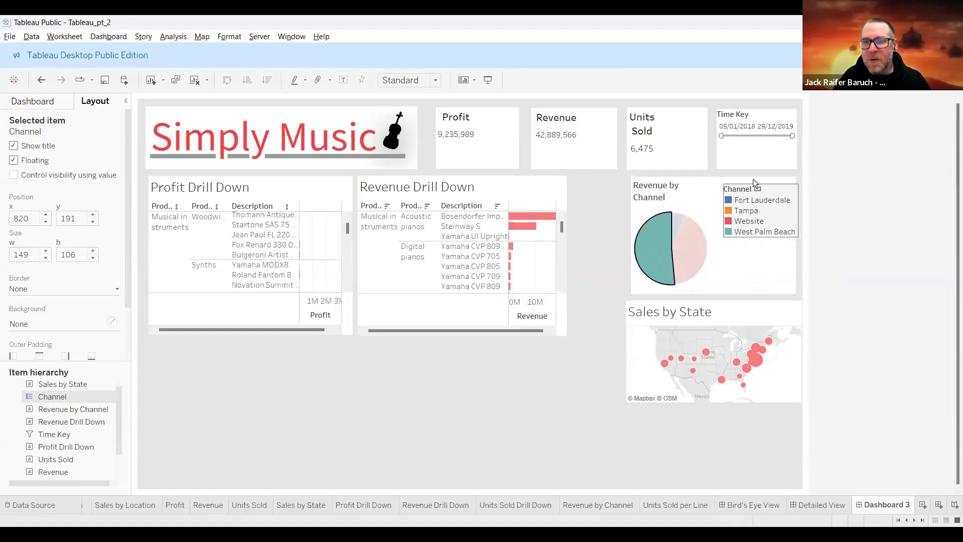
Widen the Revenue by Channel chart to about 405 pixels and extend the Sales by State map to the same starting edge
left_click(670, 212)
left_click_drag(630, 212, 651, 212)
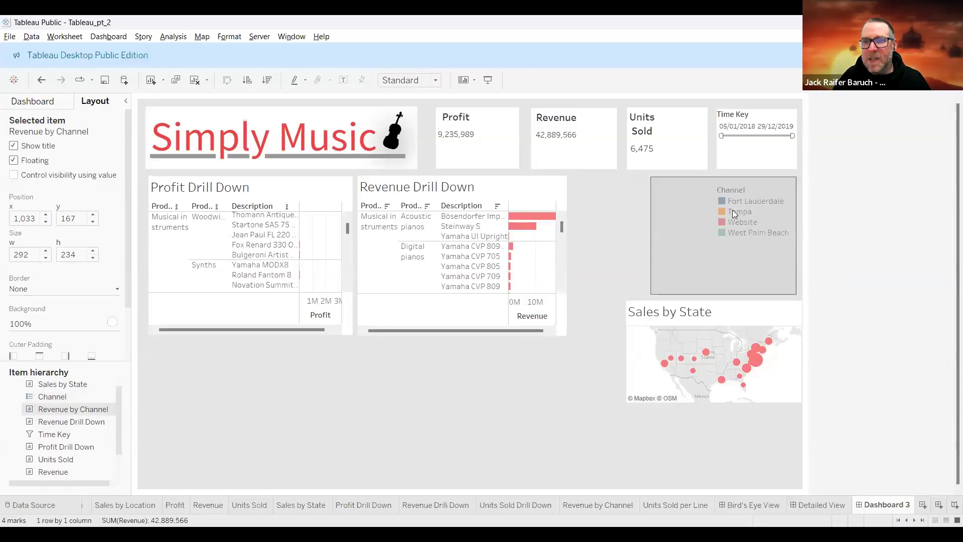
left_click(726, 224)
left_click_drag(725, 226, 724, 227)
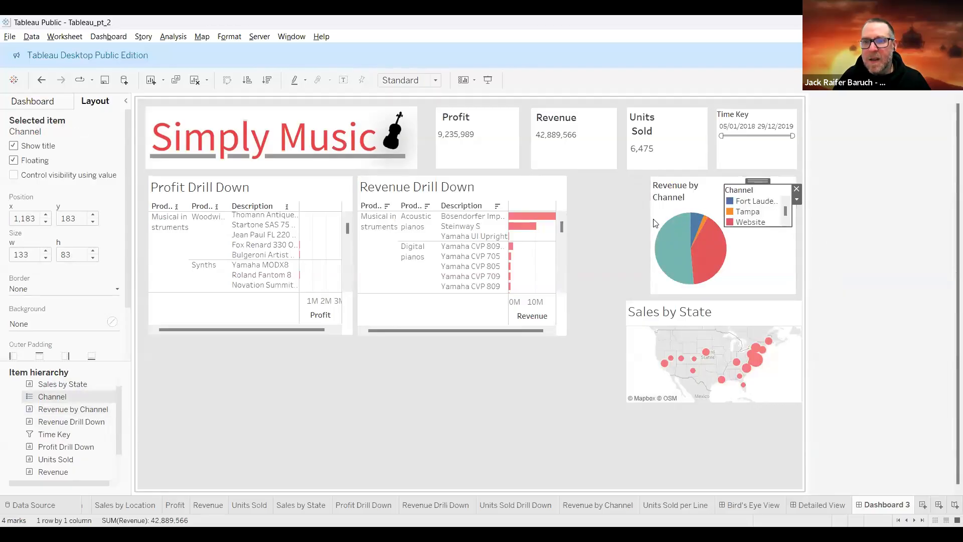
left_click(650, 226)
left_click_drag(649, 225, 592, 228)
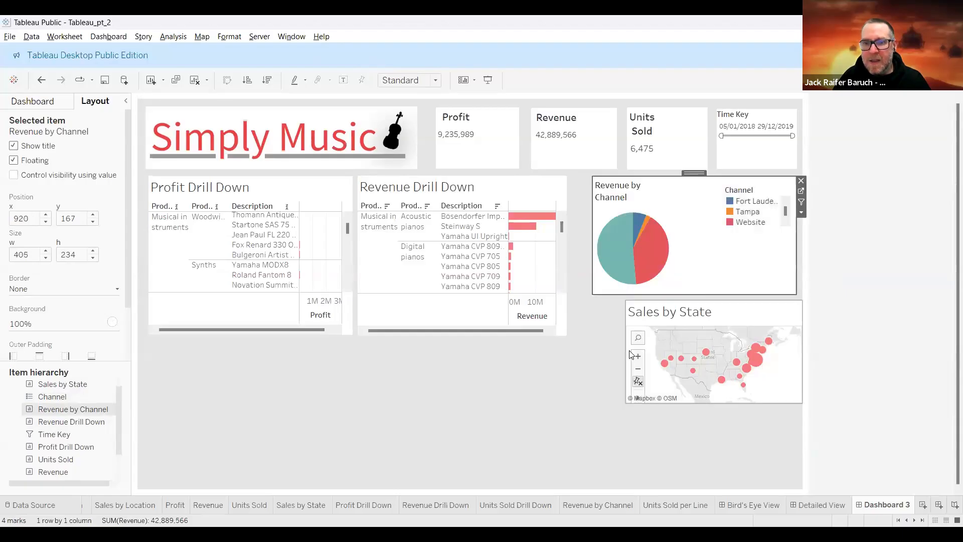
left_click(624, 351)
left_click_drag(622, 351, 594, 350)
Enlarge the Channel legend enough to list all four channels and place it beside the pie
left_click(735, 216)
left_click_drag(721, 230, 699, 247)
left_click(730, 278)
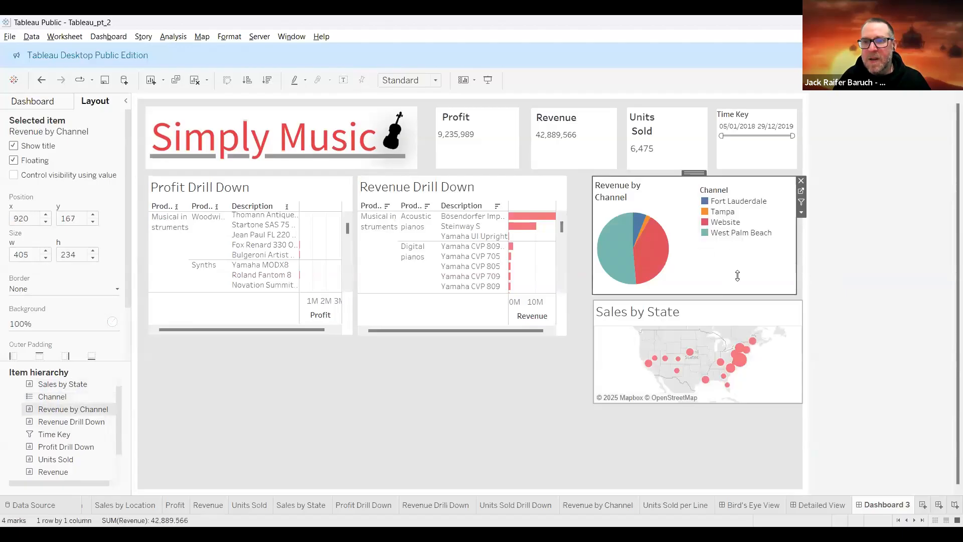
left_click(737, 211)
left_click_drag(742, 179, 734, 196)
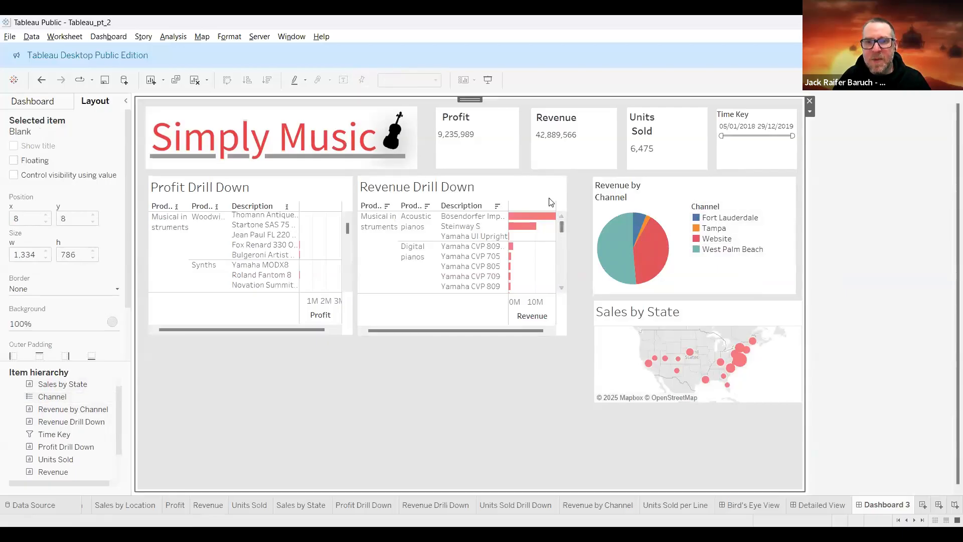
Widen Revenue Drill Down to about 445 pixels beside the pie chart, and Profit Drill Down to about 414 pixels
left_click(566, 238)
left_click_drag(569, 253, 585, 253)
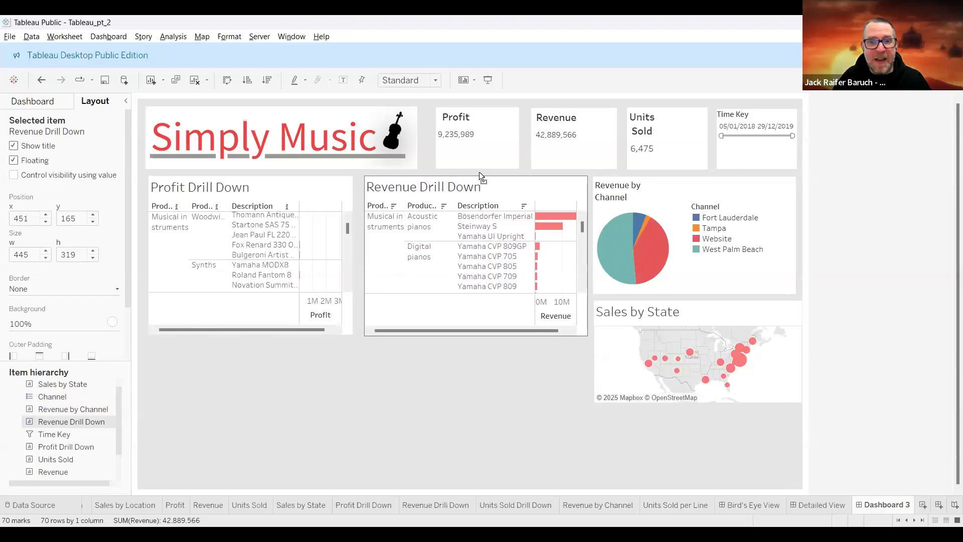
left_click(350, 246)
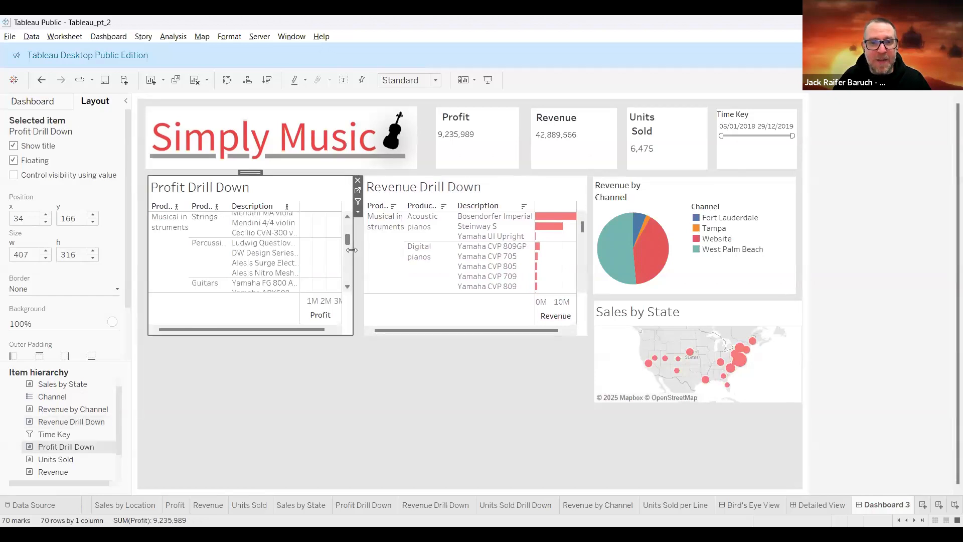
left_click_drag(354, 250, 358, 249)
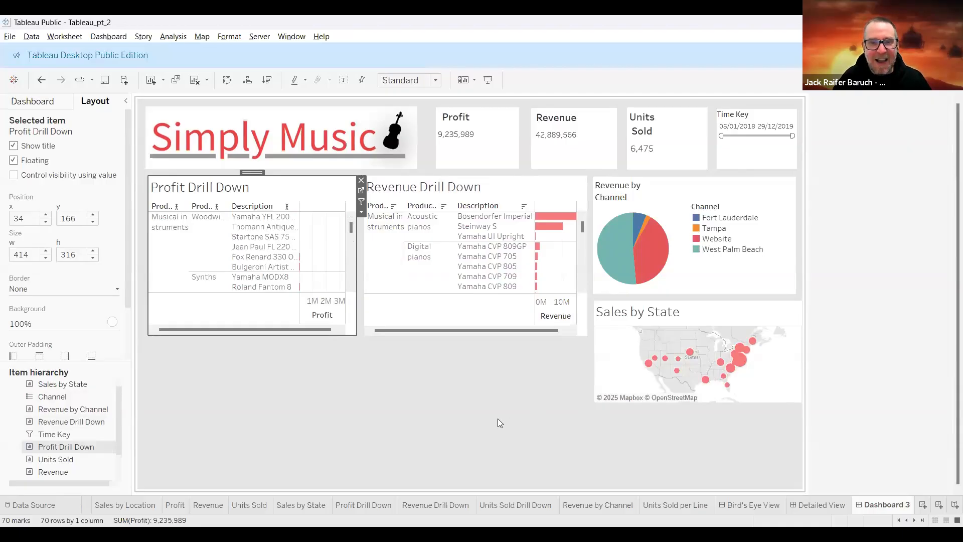
Extend Profit Drill Down to about 610 pixels high and Revenue Drill Down to about 603 pixels, near the dashboard's lower edge
left_click_drag(287, 335, 285, 482)
left_click(494, 329)
left_click_drag(481, 335, 476, 478)
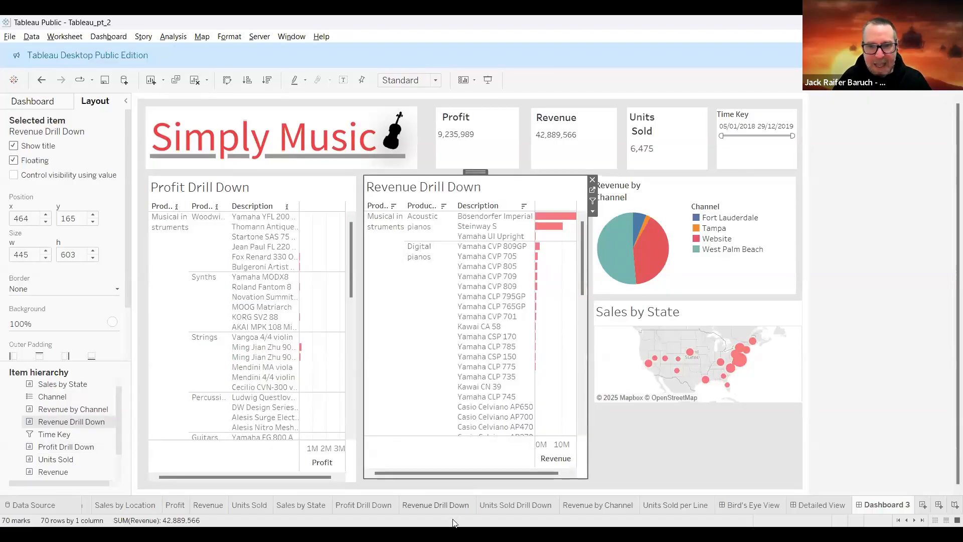
Swap rows and columns in the Units Sold per Line worksheet to make its bars horizontal
left_click(410, 504)
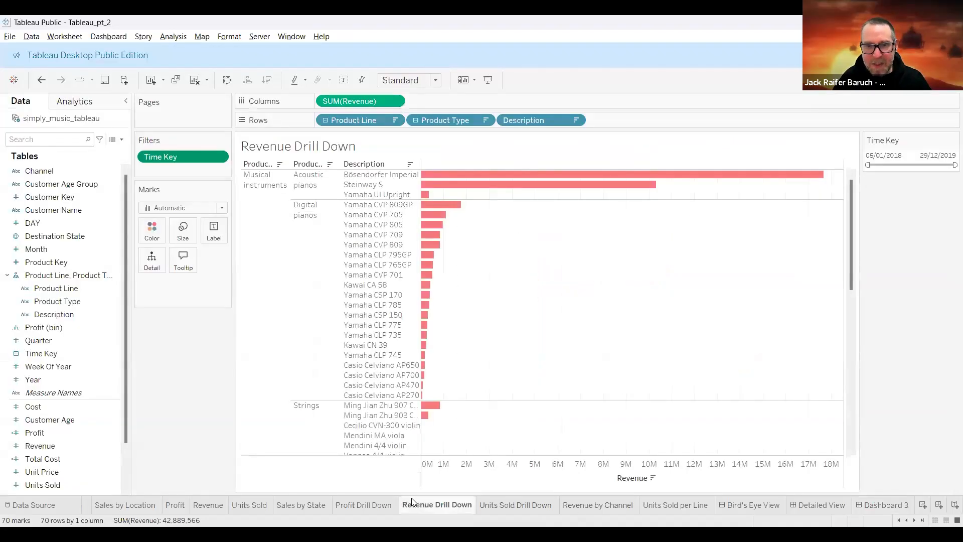
left_click(677, 505)
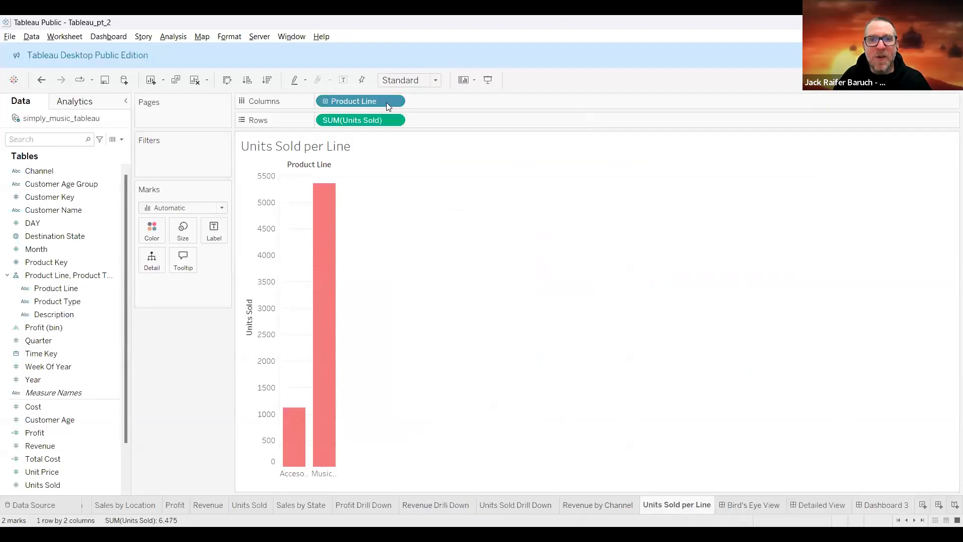
key("ctrl+w")
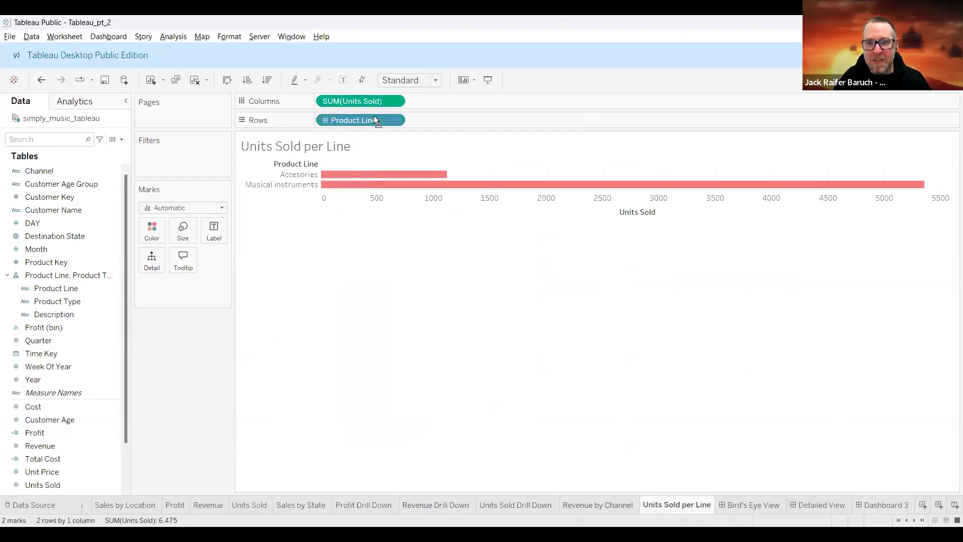
Add Units Sold per Line to Dashboard 3 as a floating chart and fit it directly below the Sales by State map
left_click(879, 503)
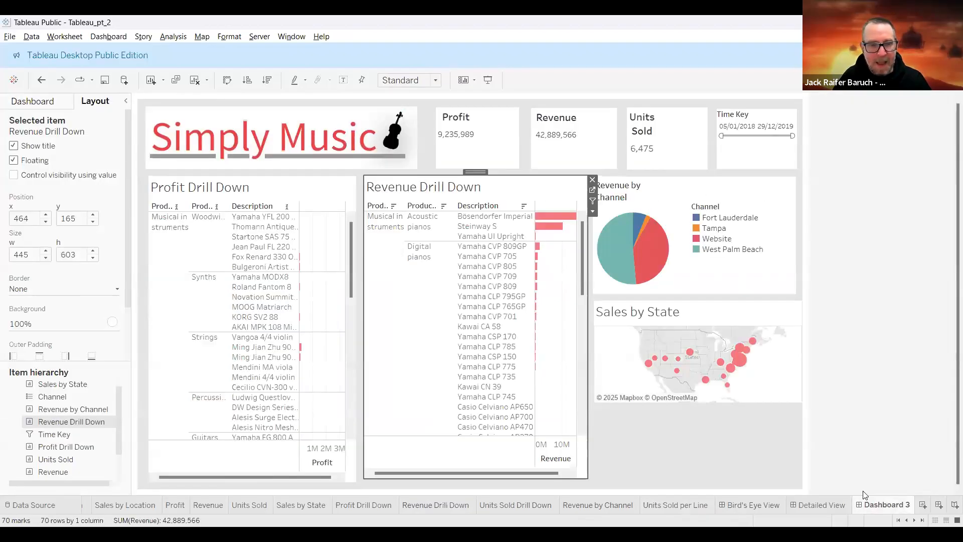
left_click(49, 105)
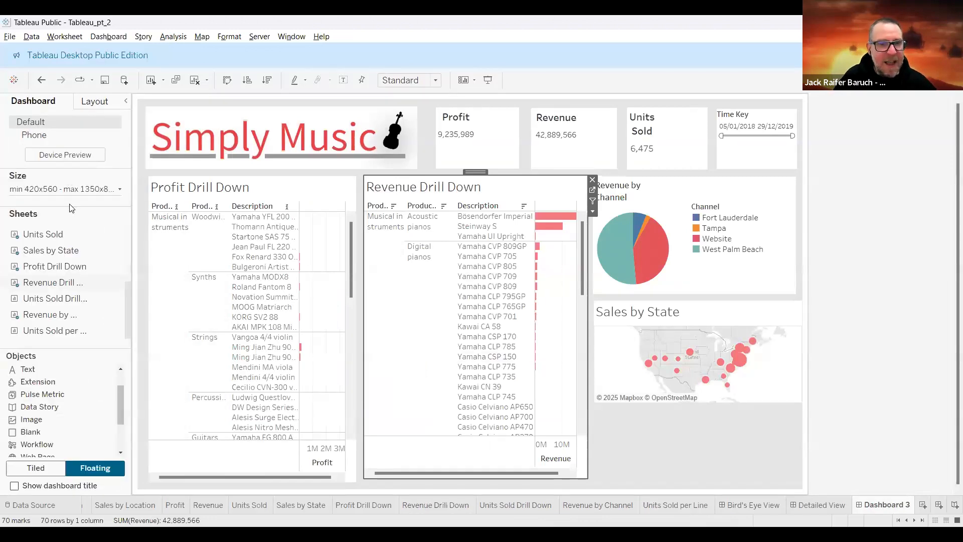
left_click_drag(65, 331, 750, 465)
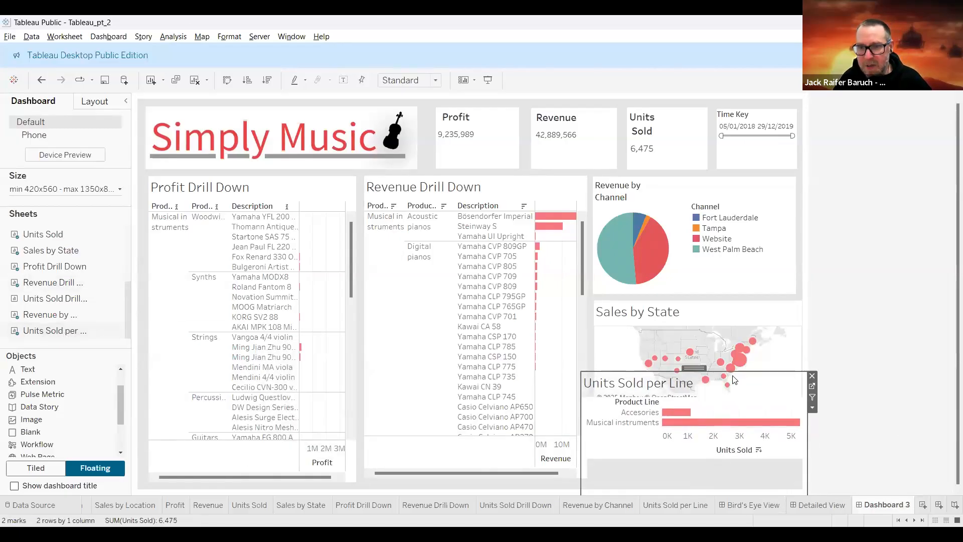
left_click(741, 363)
left_click(748, 461)
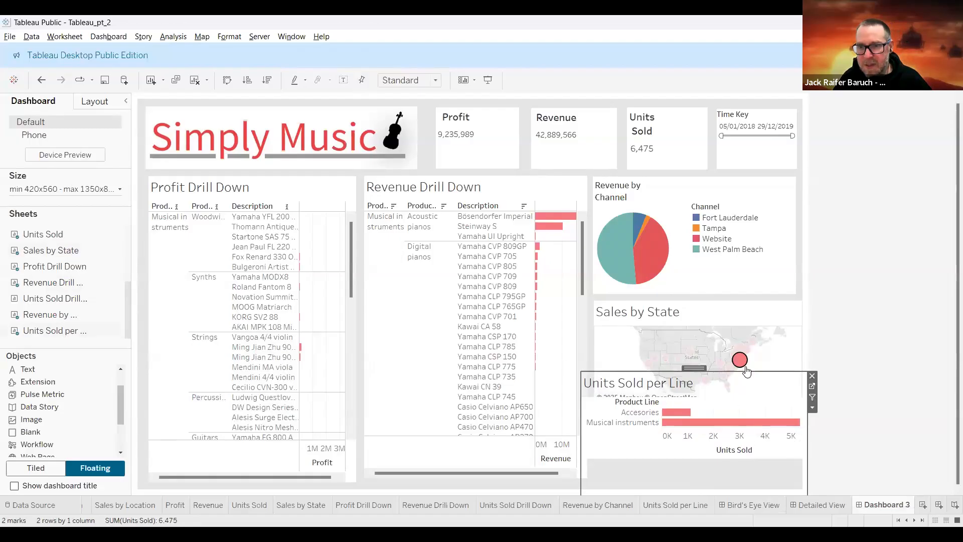
left_click(731, 485)
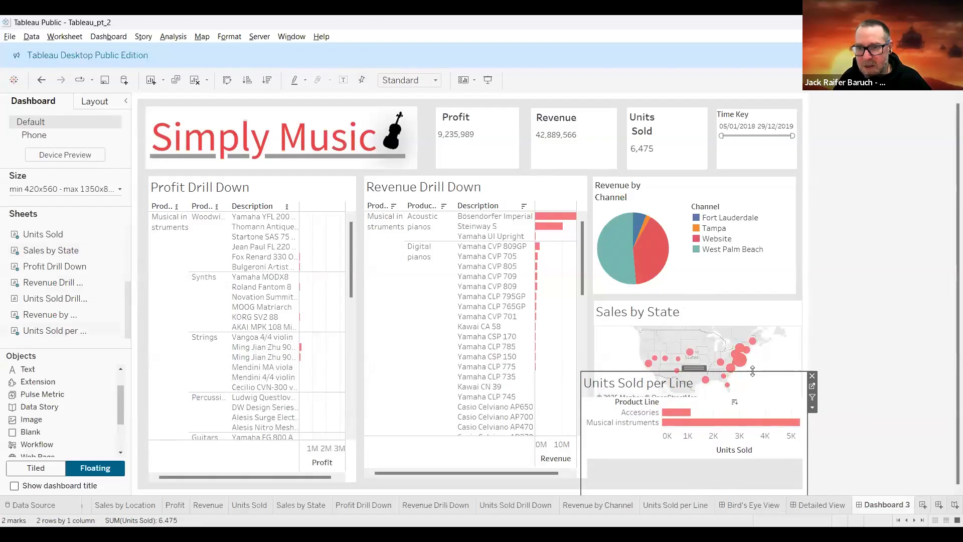
left_click_drag(750, 387, 747, 427)
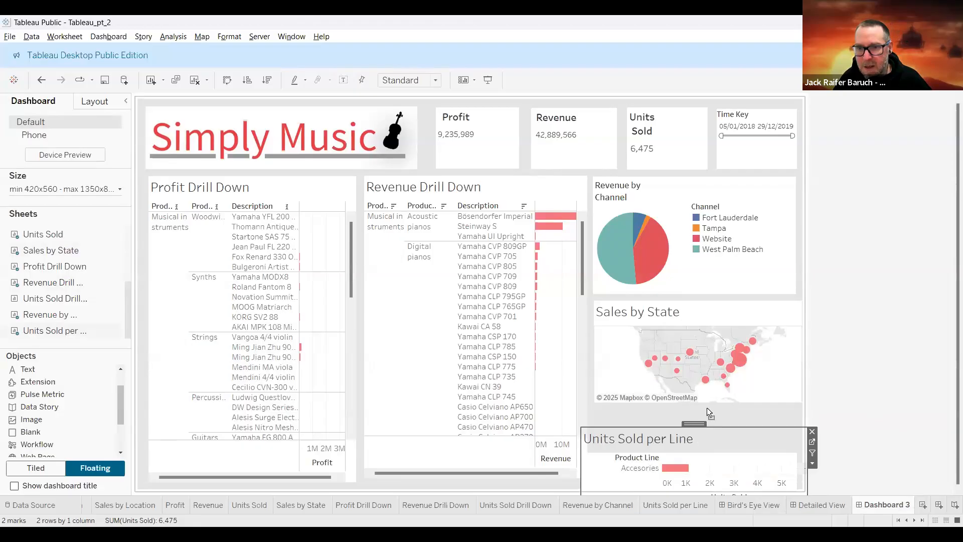
left_click_drag(707, 408, 715, 400)
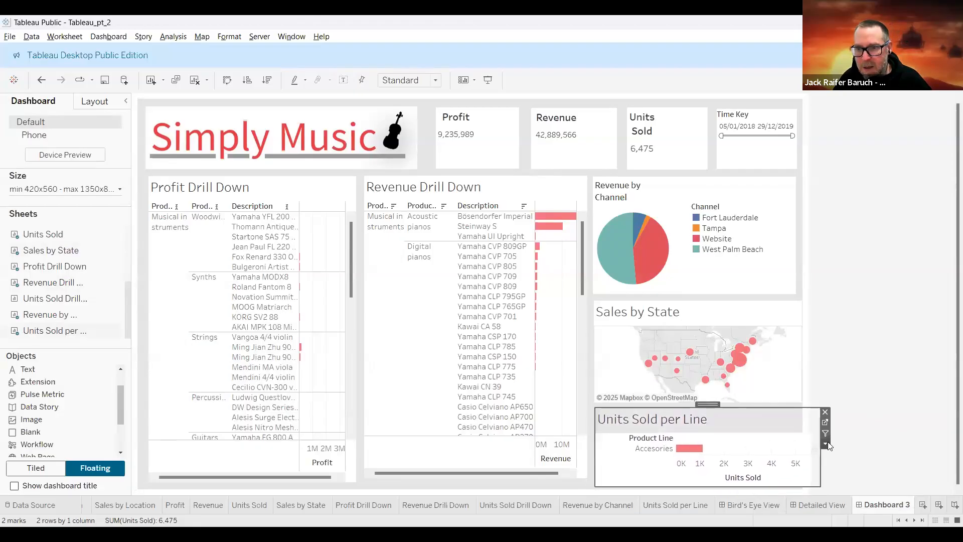
Narrow Units Sold per Line to about 406 pixels and trim the Sales by State map to line up with the charts
left_click_drag(820, 455, 791, 455)
left_click(791, 319)
left_click_drag(800, 352, 795, 352)
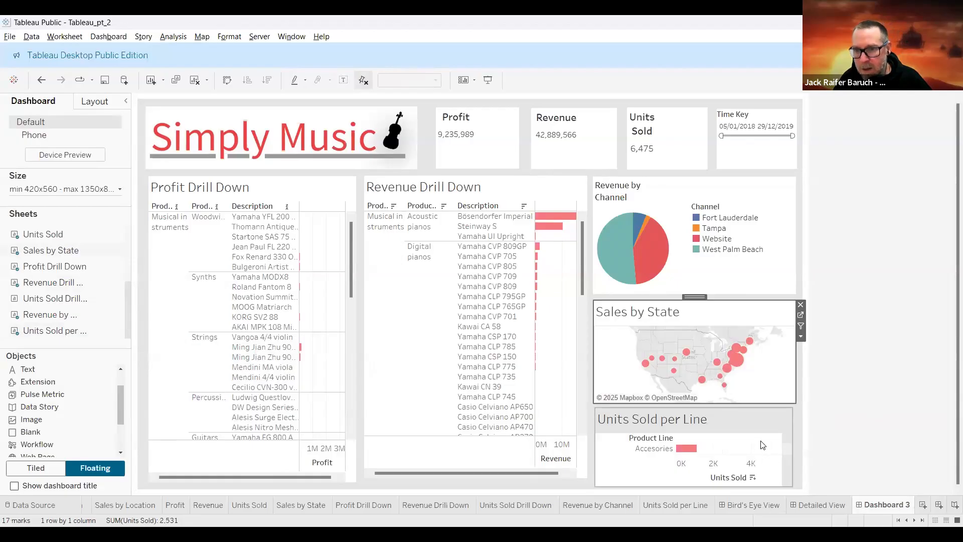
left_click(762, 444)
left_click_drag(796, 460, 800, 460)
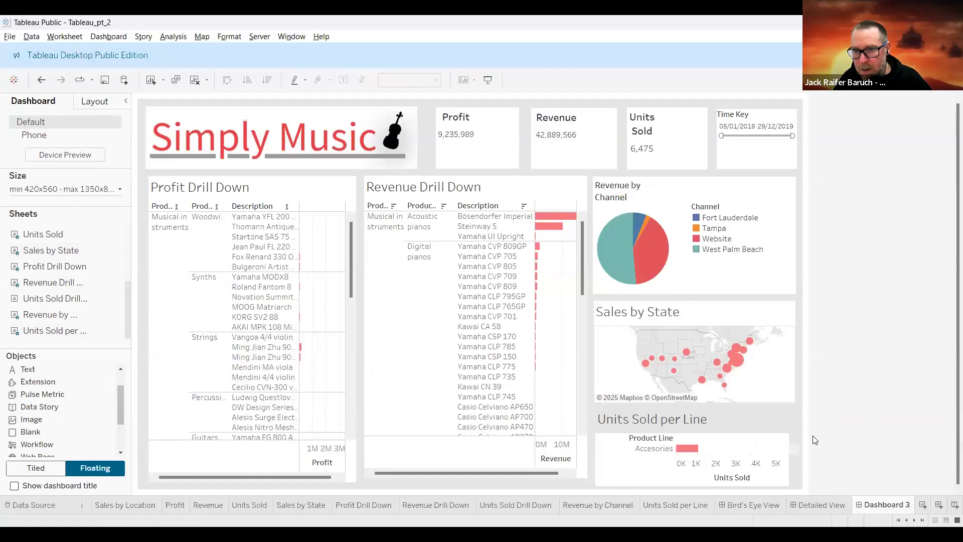
Give the Units Sold per Line chart a white background
left_click(742, 419)
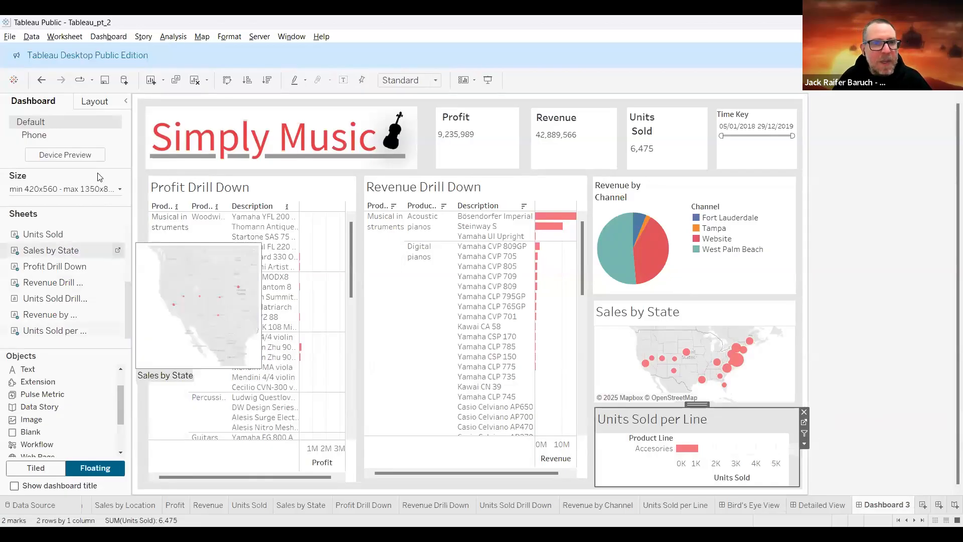
left_click(95, 101)
left_click(111, 321)
left_click(32, 363)
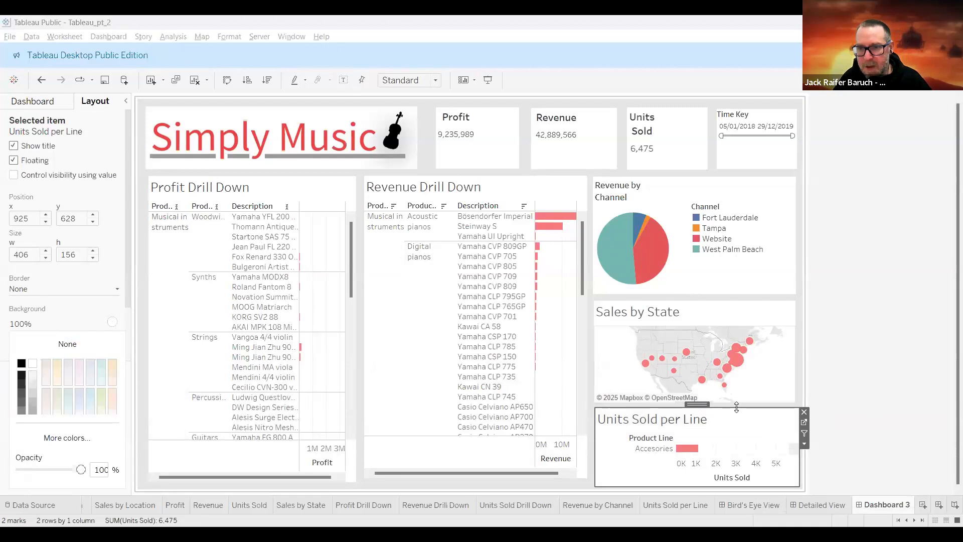
left_click(866, 393)
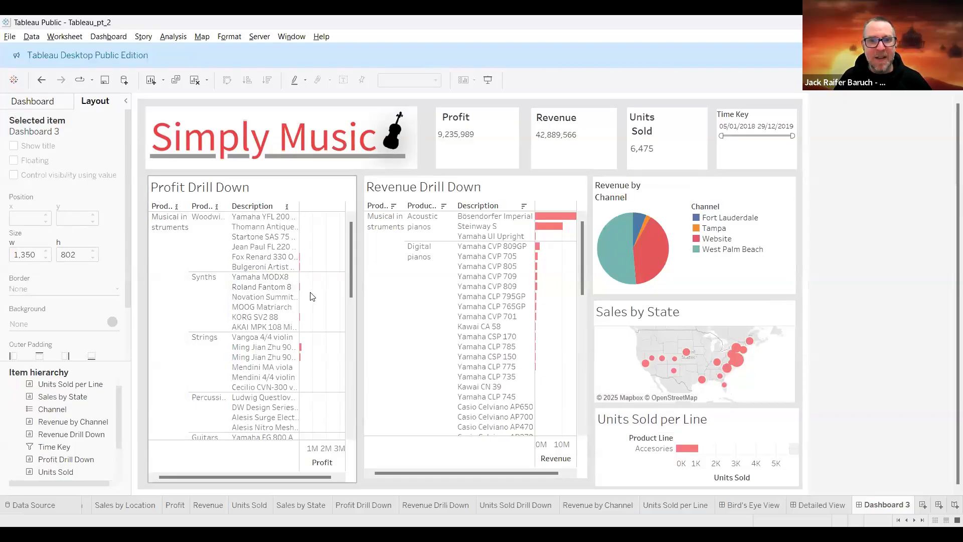
Sort the products in Profit Drill Down by profit in descending order
scroll(323, 289, "down", 6)
scroll(323, 290, "up", 6)
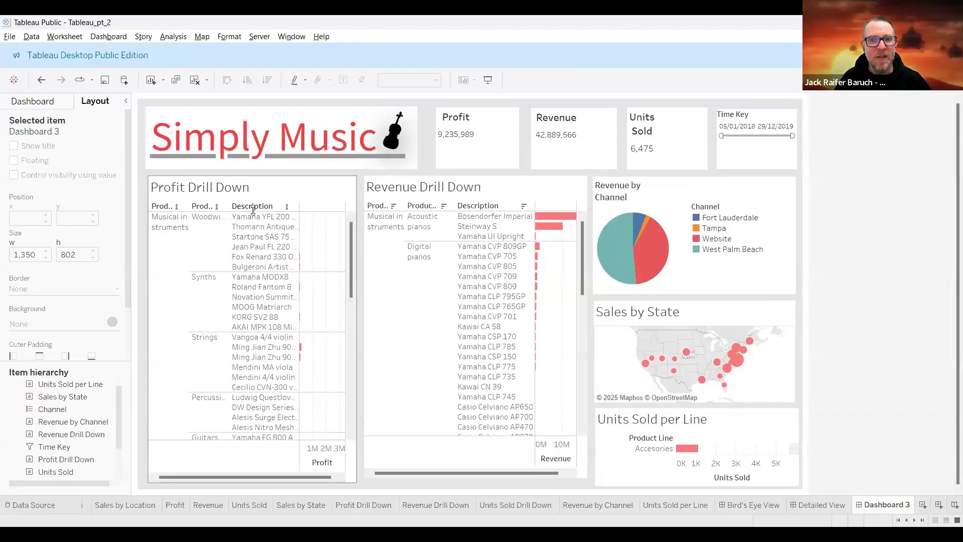
left_click(324, 207)
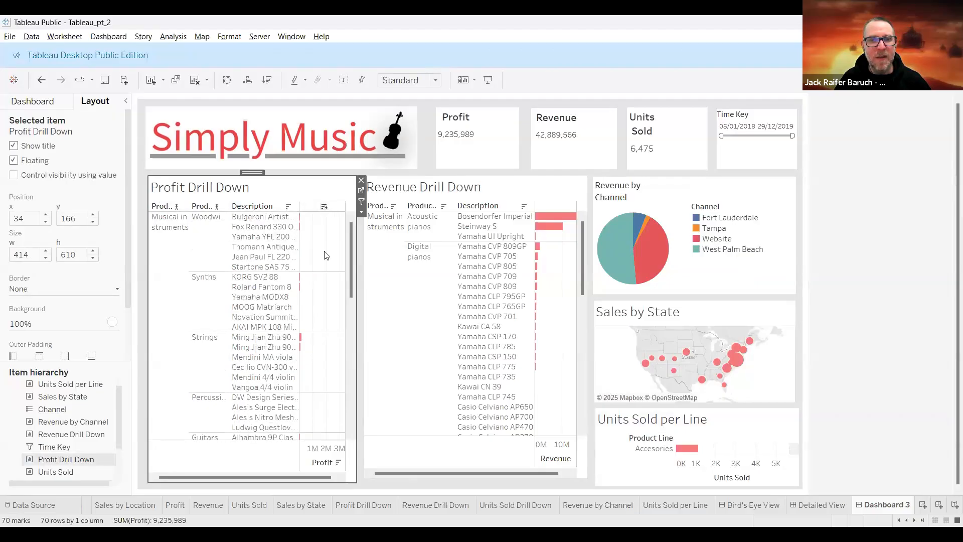
Narrow Time Key to 10/06/2018 through 10/05/2019 and apply the filter to all worksheets using this data source
left_click_drag(792, 136, 734, 136)
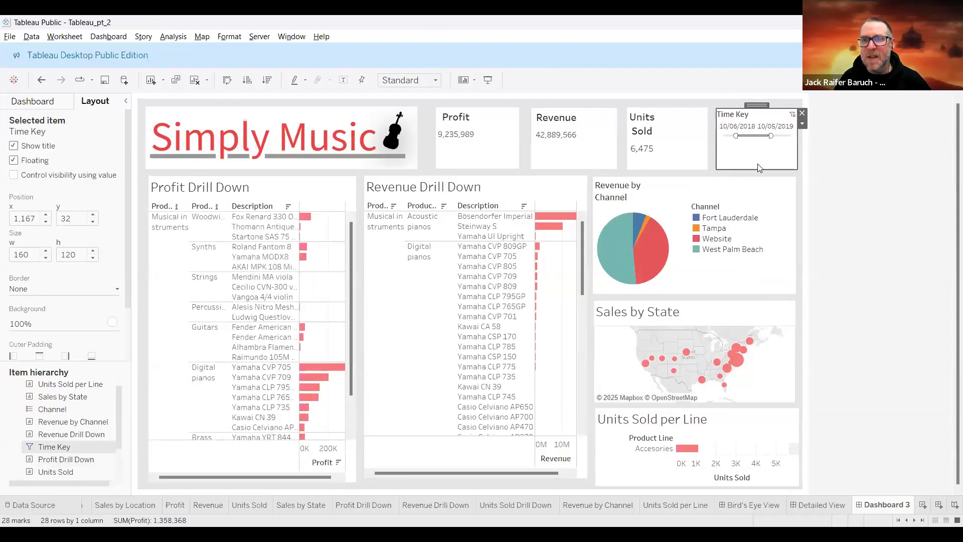
right_click(793, 136)
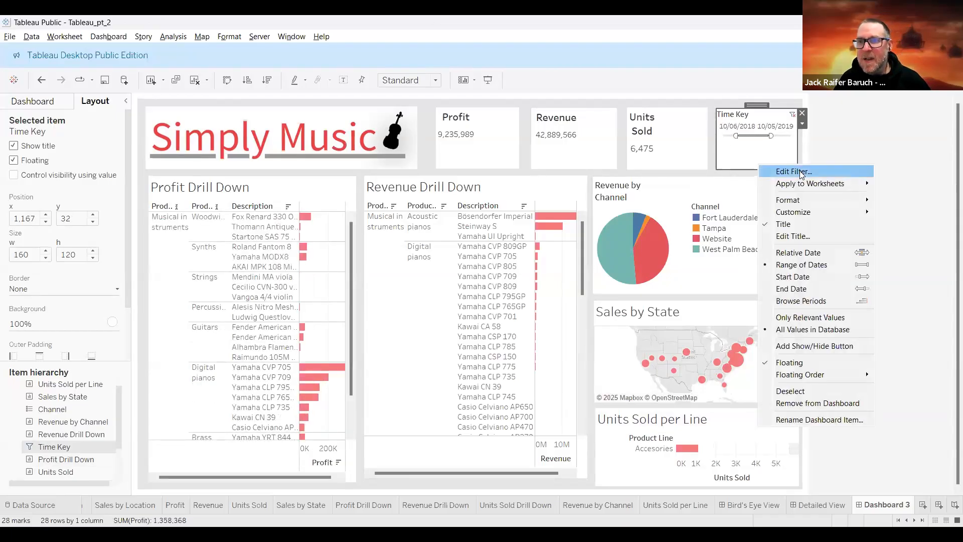
mouse_move(801, 186)
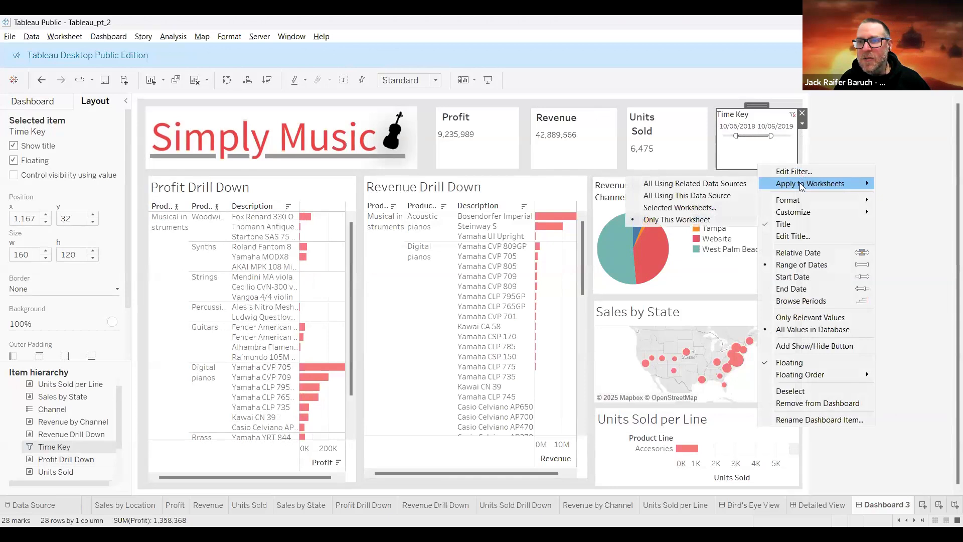
left_click(803, 125)
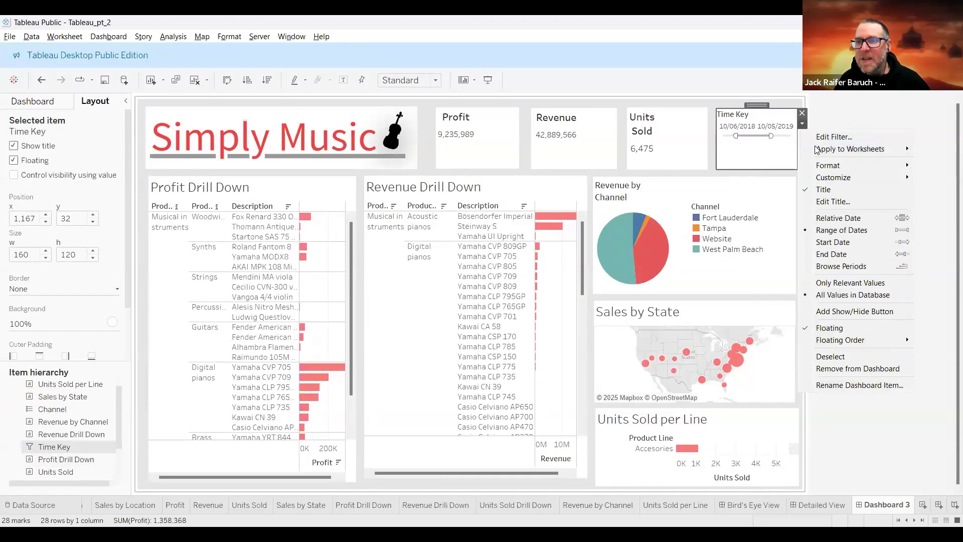
mouse_move(815, 149)
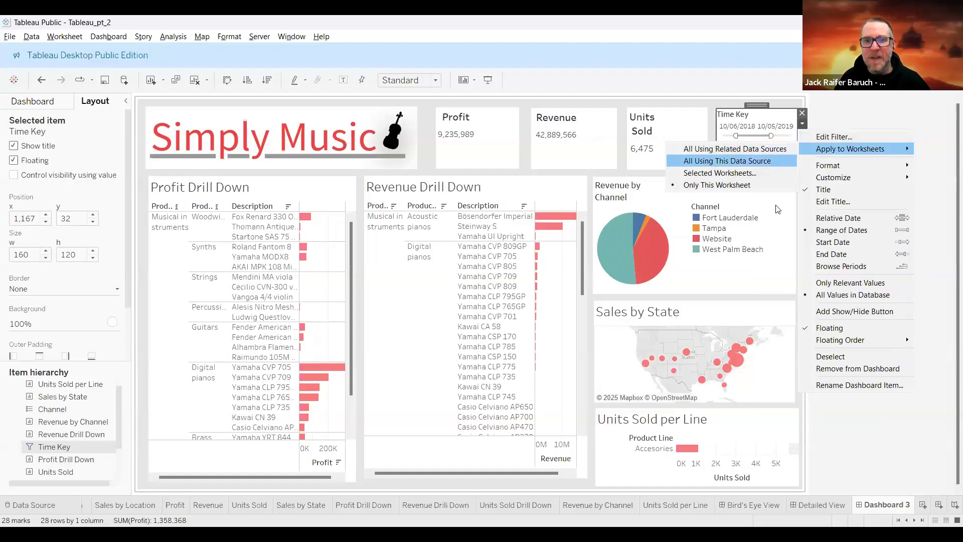
Reset Time Key to its full range, and narrow it to 02/07/2018 through 23/01/2019 to filter the whole dashboard
left_click(770, 135)
left_click_drag(770, 136, 710, 137)
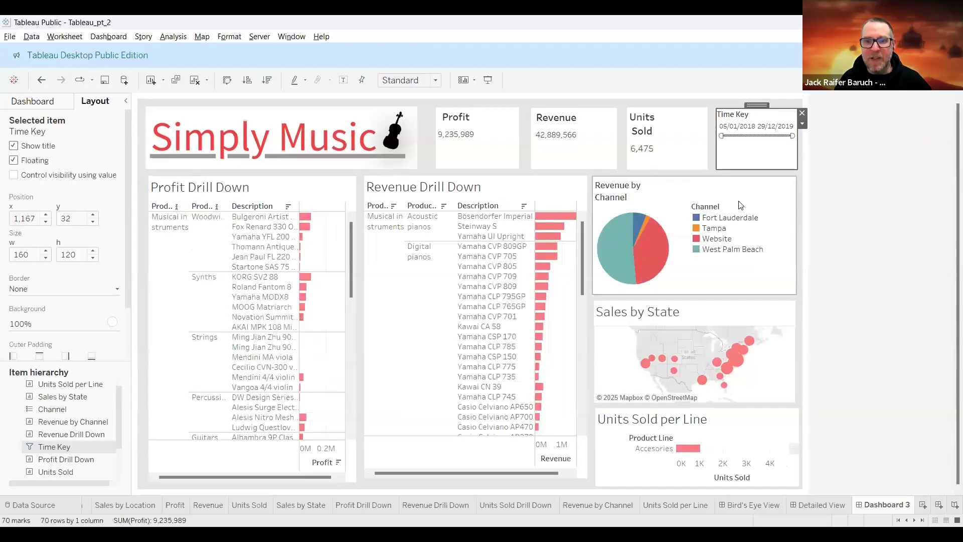
left_click_drag(792, 136, 742, 137)
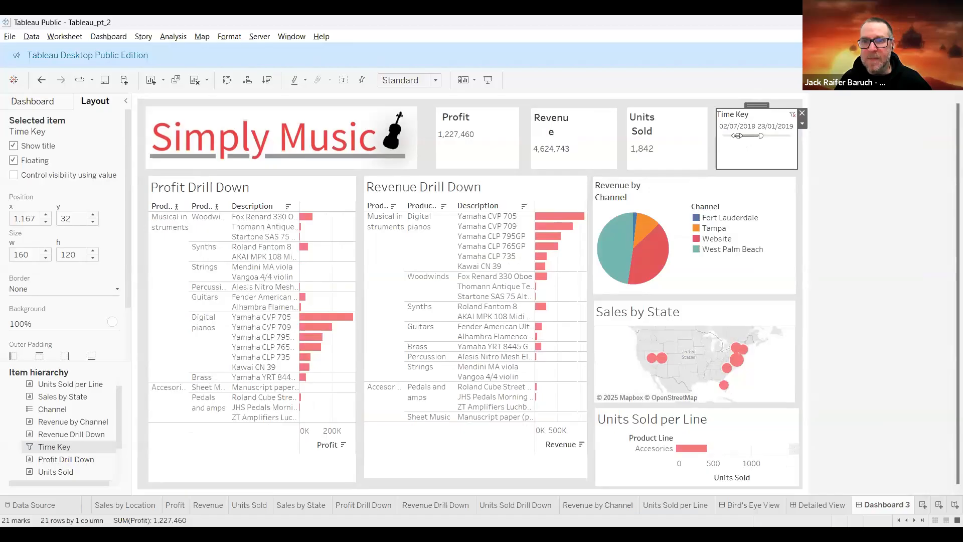
Reset Time Key to its full range, 05/01/2018 through 29/12/2019
left_click_drag(737, 136, 702, 135)
left_click_drag(760, 135, 797, 136)
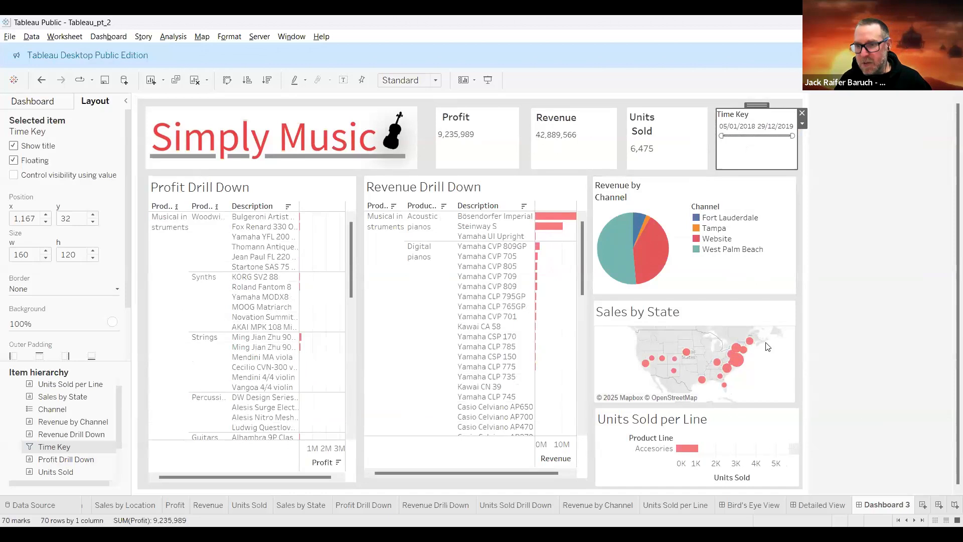
Create a new dashboard and set its maximum width to 1250 px
left_click(939, 505)
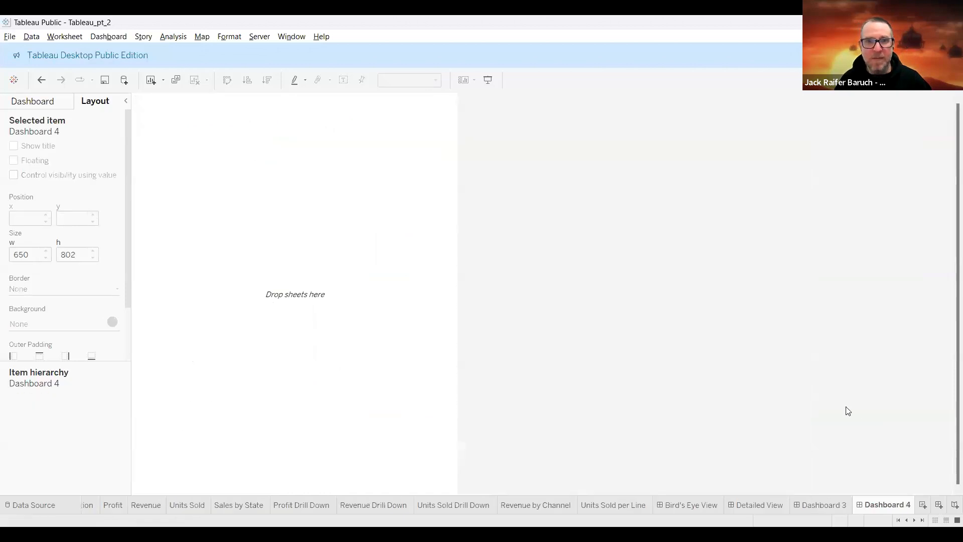
left_click(44, 103)
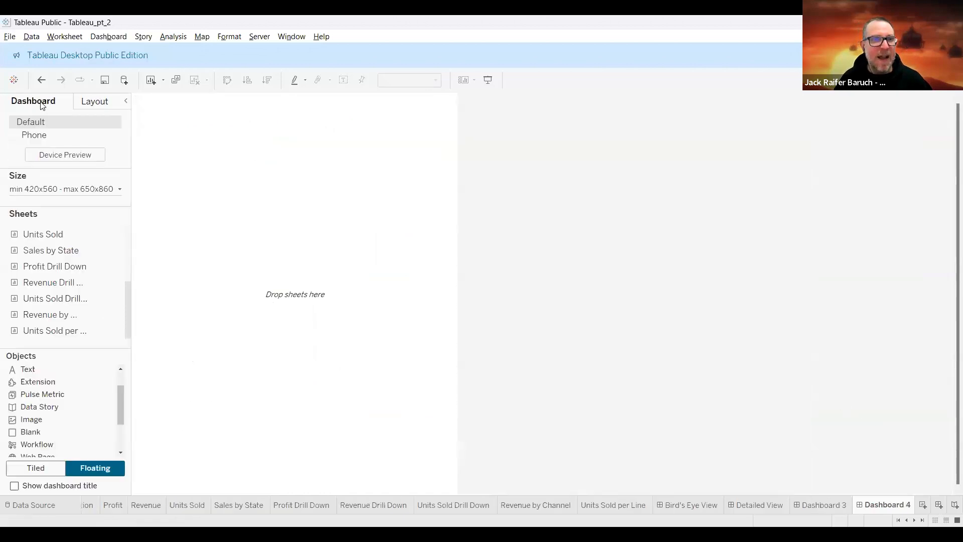
left_click(100, 188)
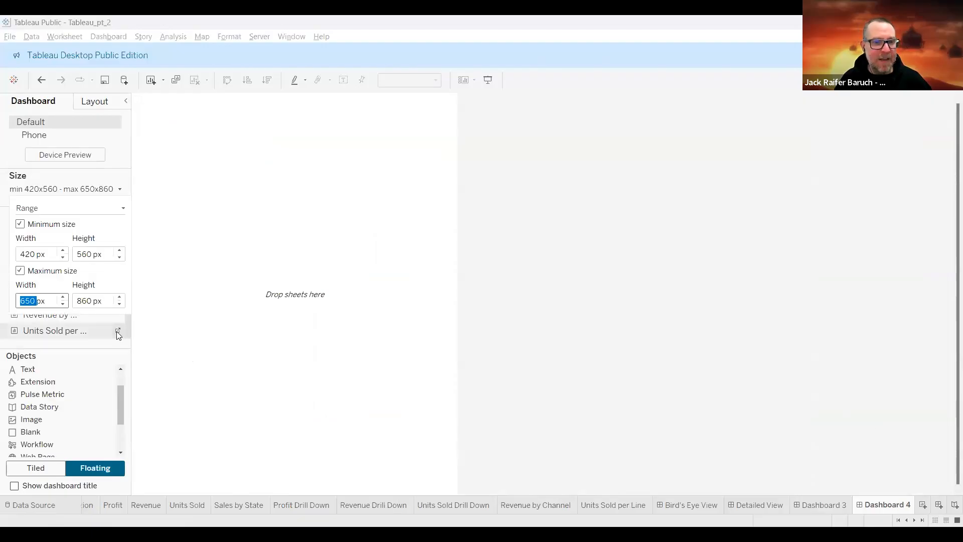
left_click(64, 298)
left_click(64, 297)
left_click(64, 298)
left_click(63, 298)
left_click(64, 298)
left_click(64, 297)
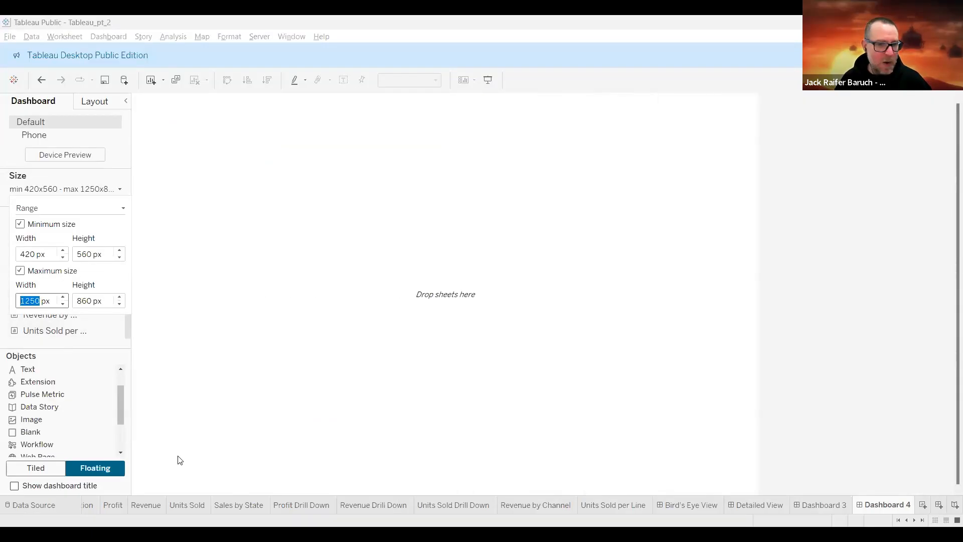
Place a tiled Blank object that fills the new dashboard and show its layout settings
left_click(28, 470)
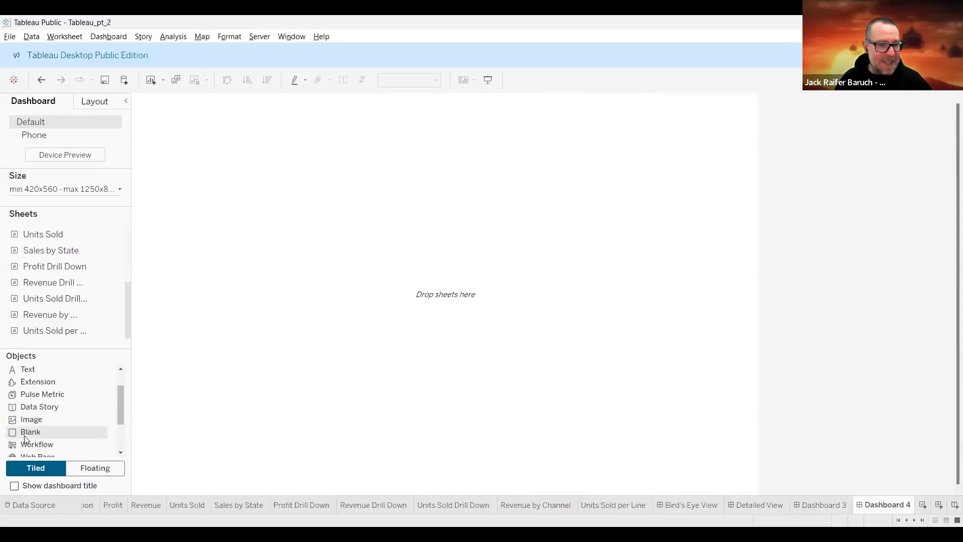
left_click_drag(24, 435, 516, 306)
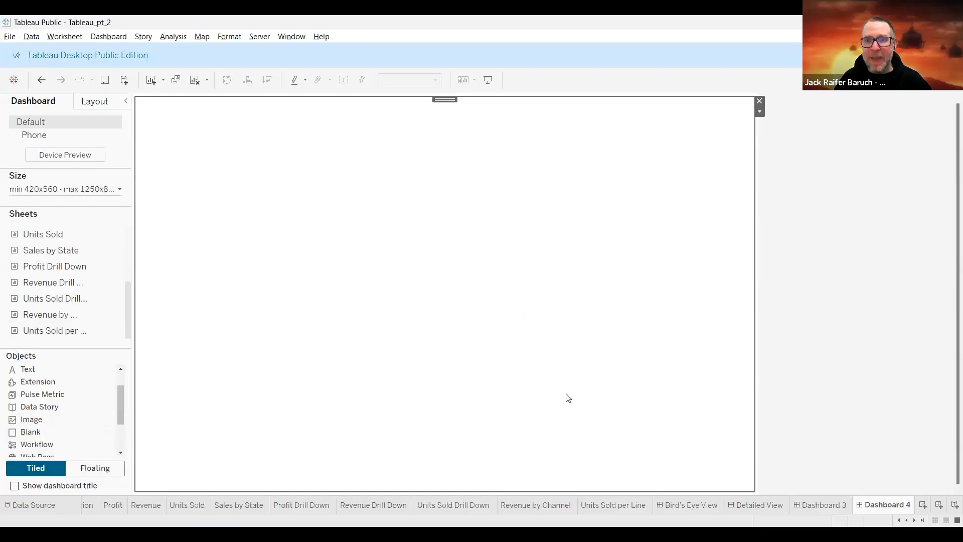
left_click(96, 102)
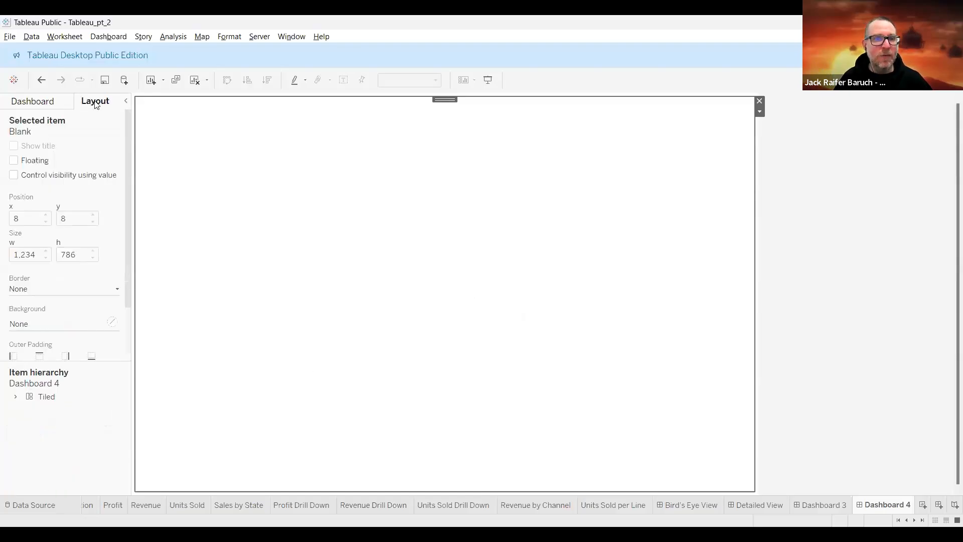
Try light grey and several pastel backgrounds on the Blank object, ending with a pale pink shade at 100% opacity
left_click(112, 323)
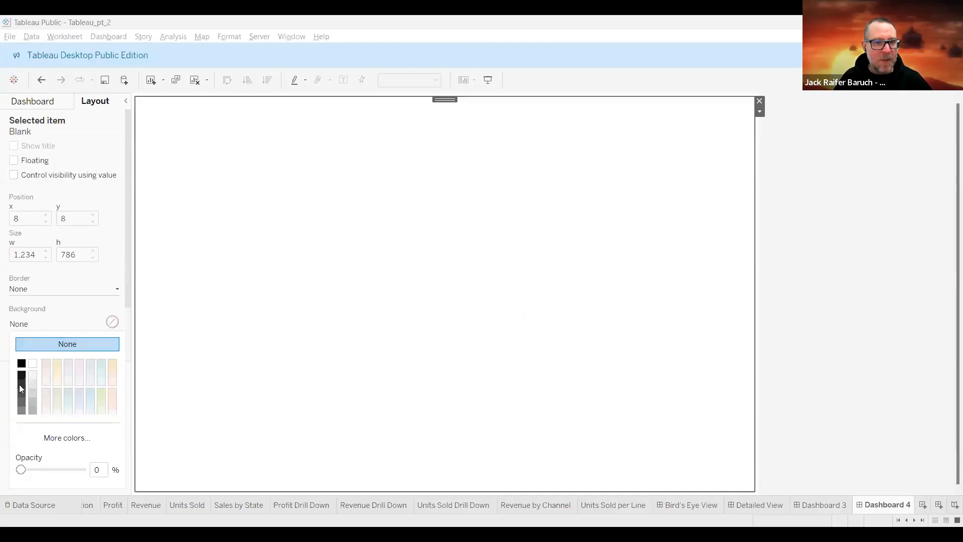
left_click(35, 384)
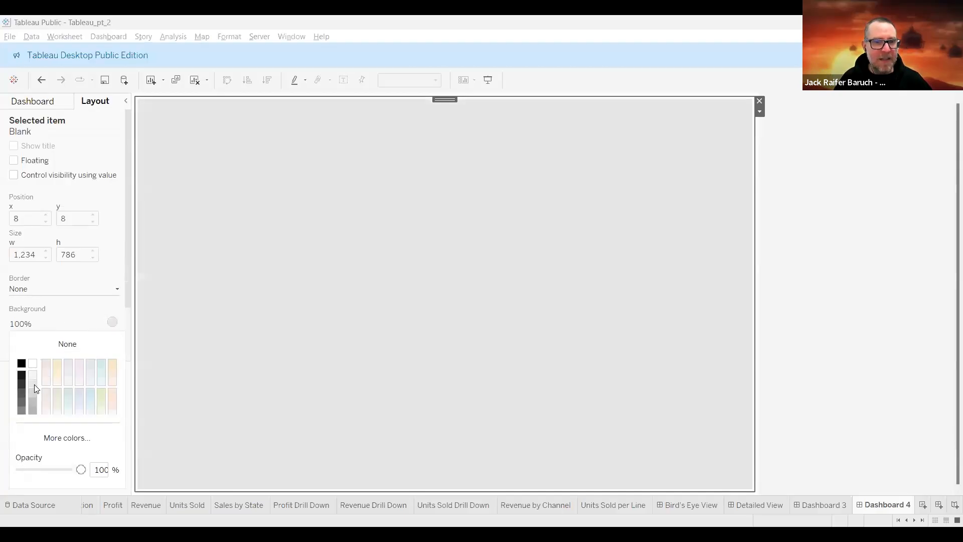
left_click(78, 374)
left_click(78, 392)
left_click(111, 393)
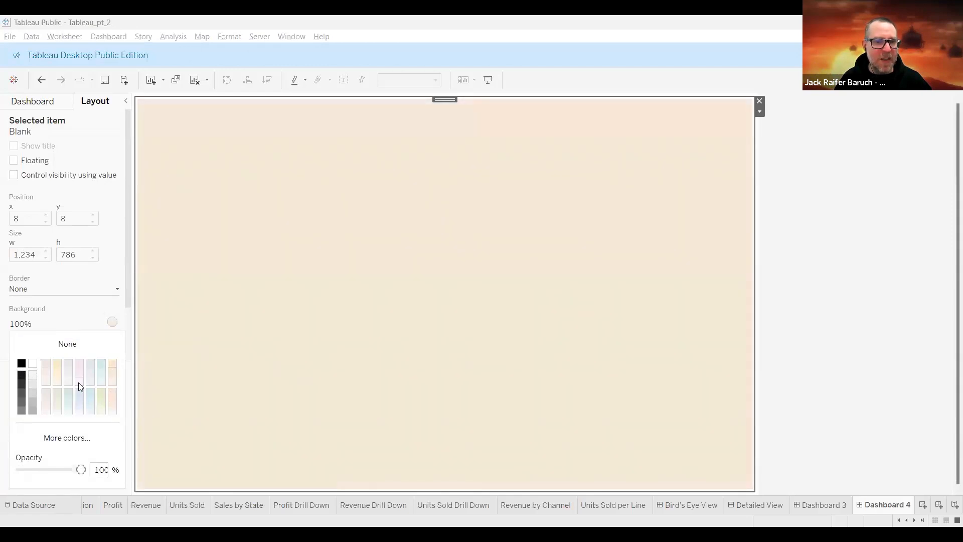
left_click(79, 384)
left_click(65, 397)
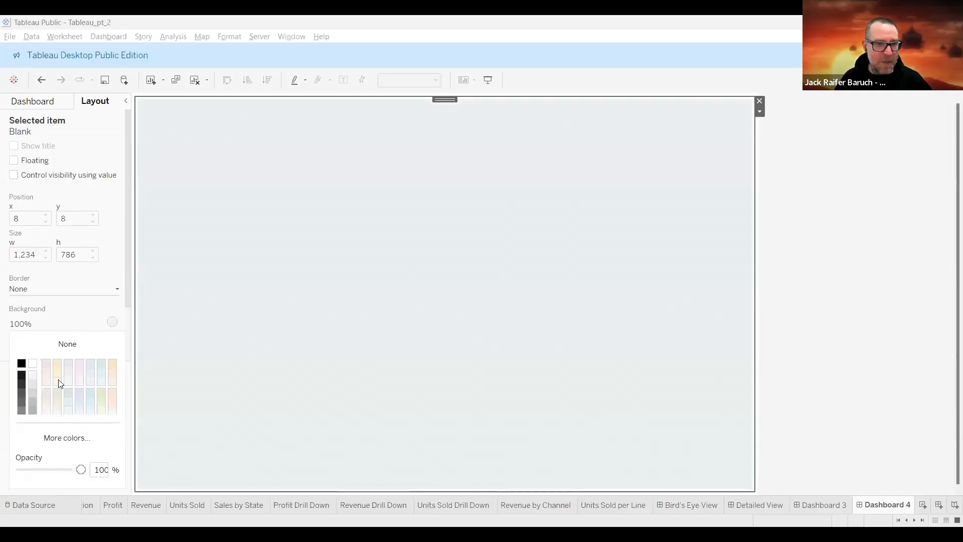
left_click(46, 364)
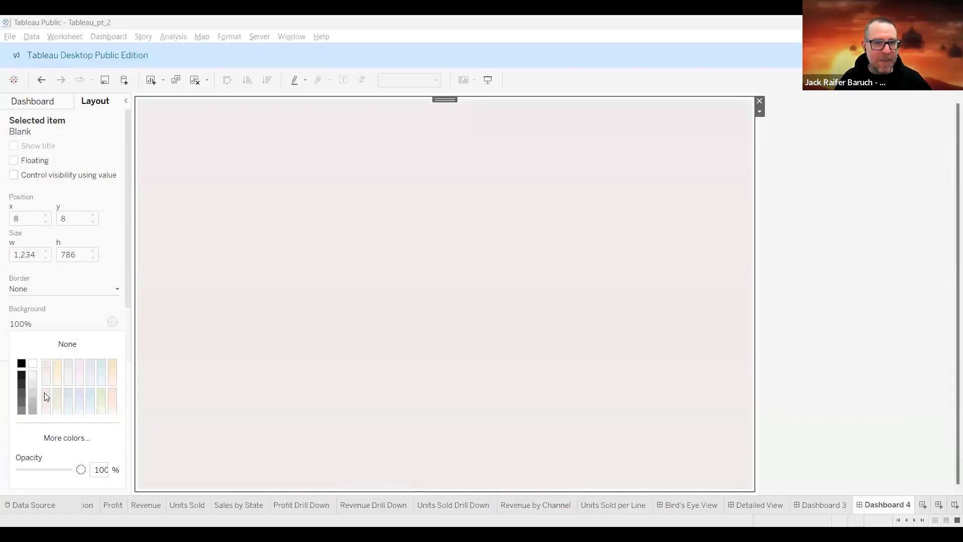
Set new objects on Dashboard 4 to floating placement and return to Dashboard 3
left_click(177, 192)
left_click(40, 102)
left_click(97, 468)
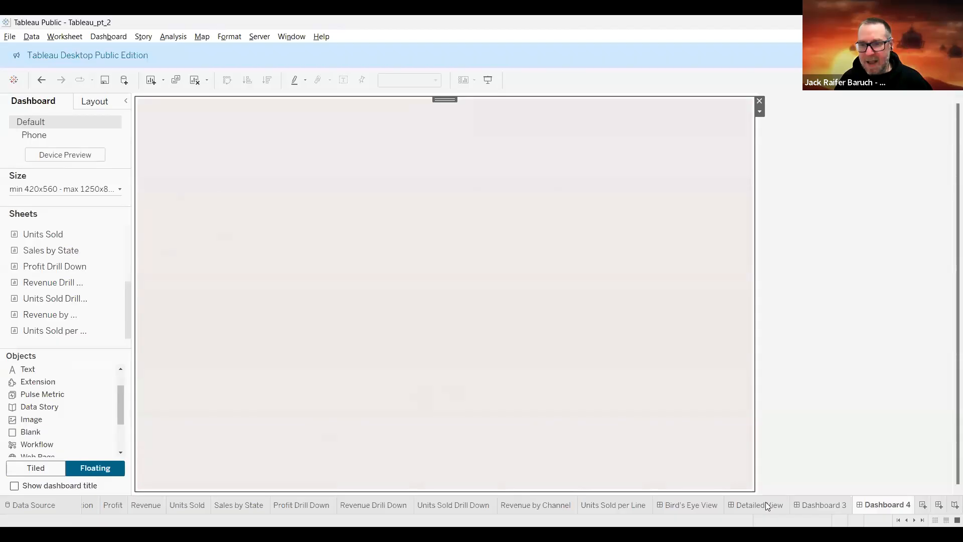
left_click(831, 505)
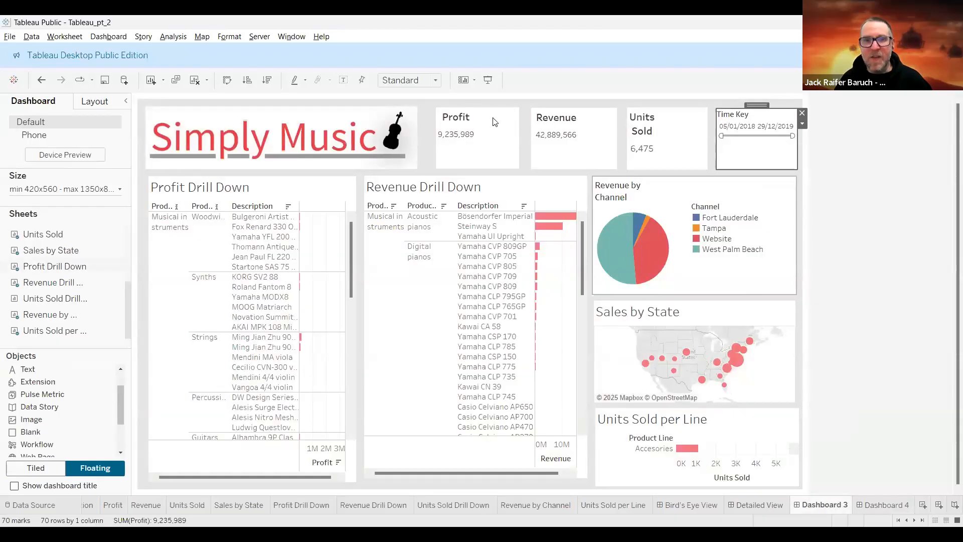
Move the Time Key start date to 13/11/2018, and restore the filter's full range
mouse_move(469, 140)
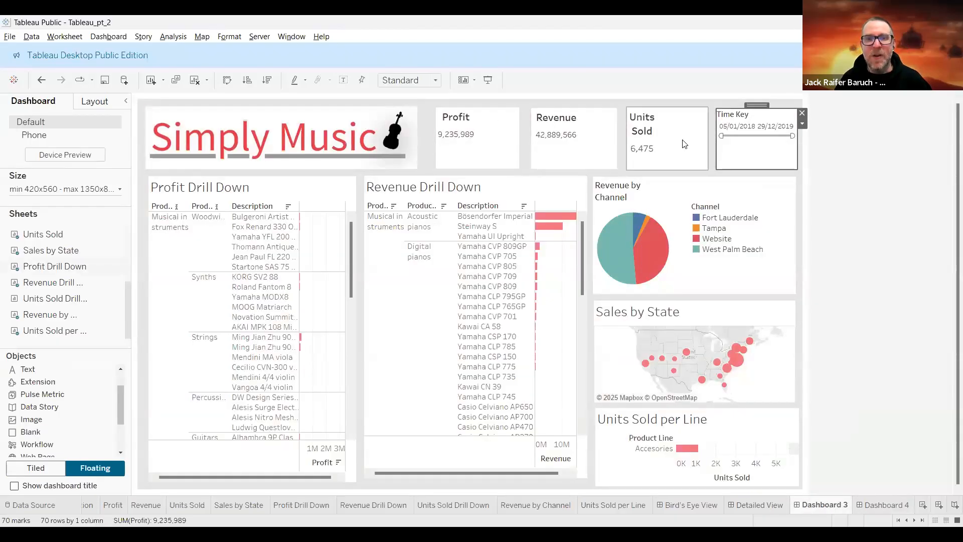
left_click_drag(721, 136, 748, 136)
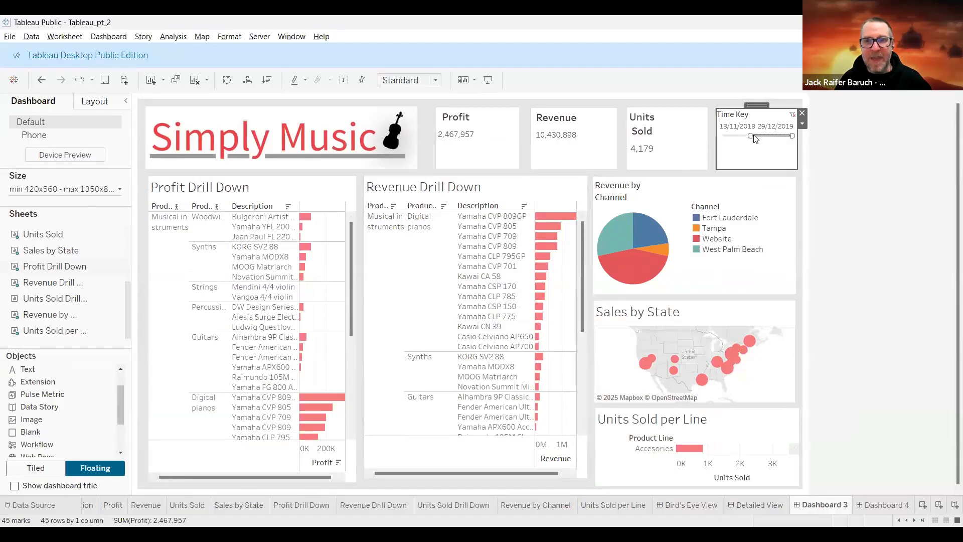
left_click_drag(726, 135, 695, 139)
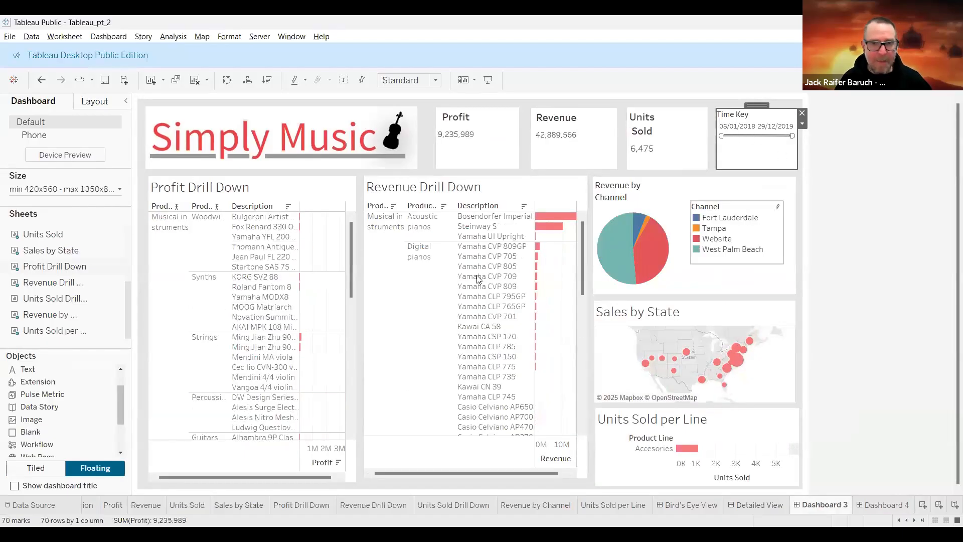
Inspect the details of the Steinway S revenue bar, Delaware on the state map and the West Palm Beach pie slice
left_click(543, 228)
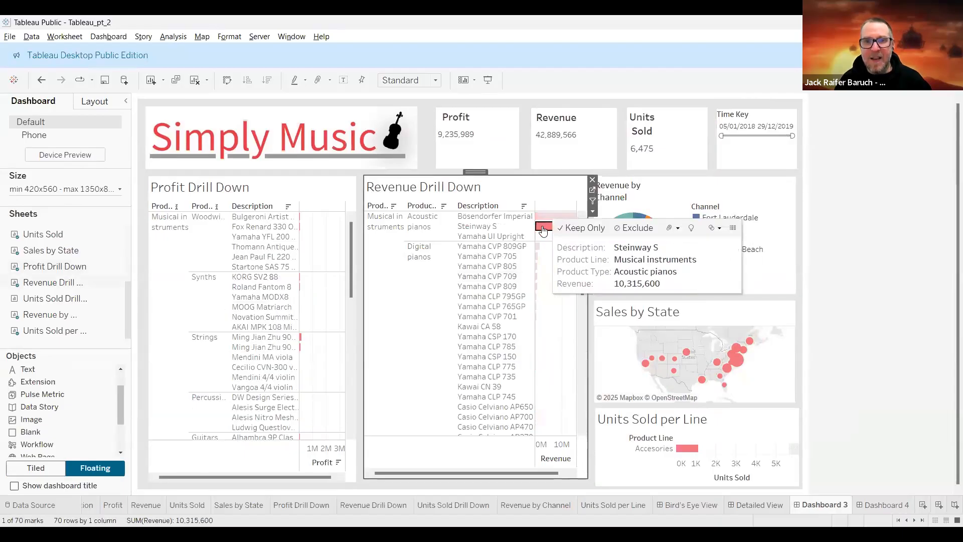
left_click(736, 361)
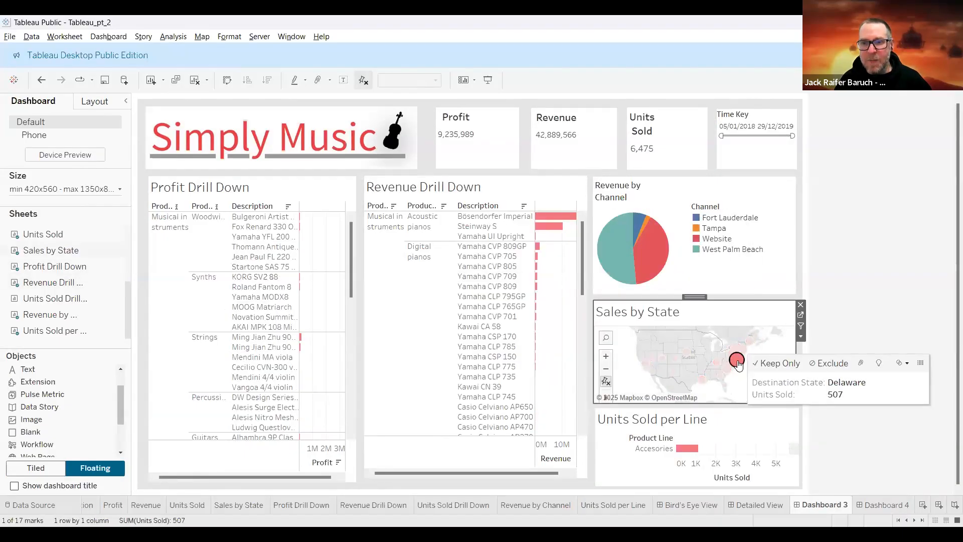
left_click(646, 267)
left_click(622, 259)
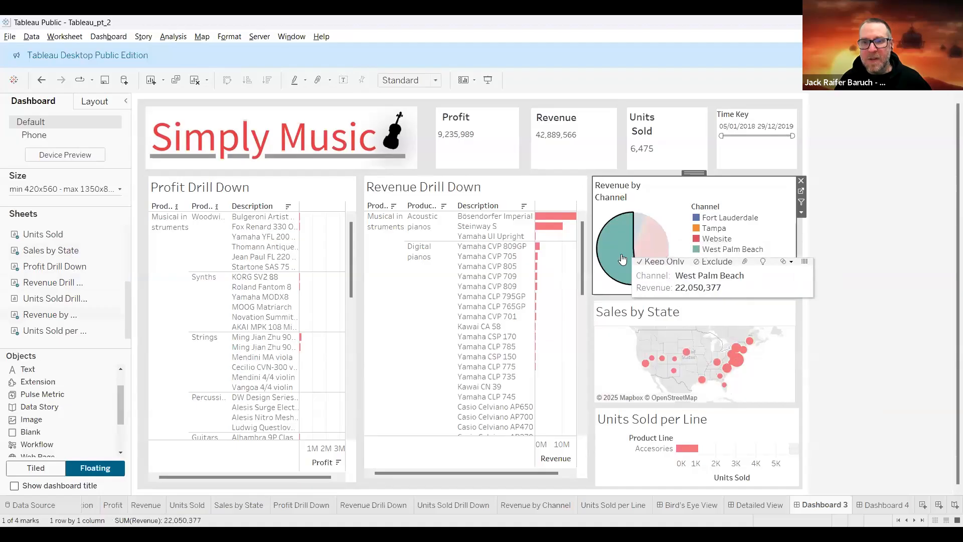
left_click(785, 235)
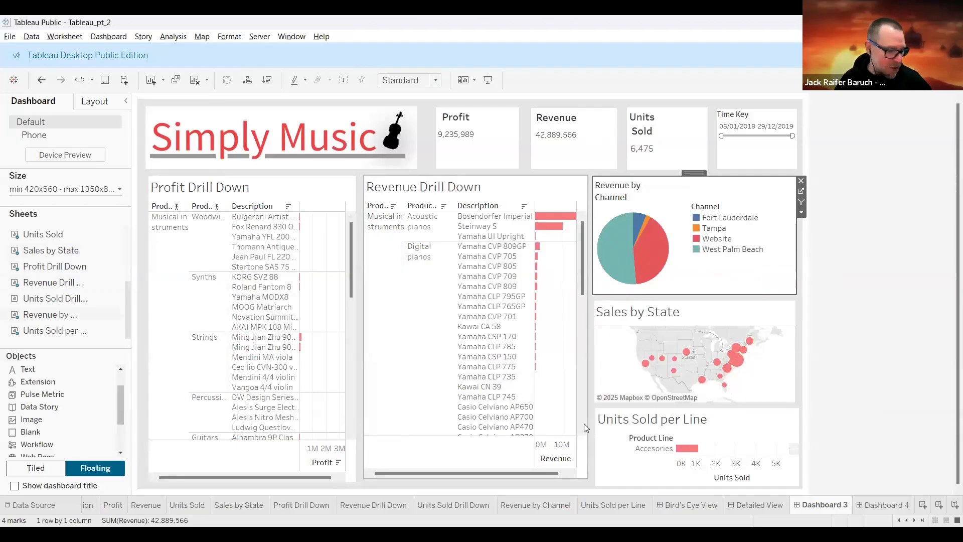
Shorten the Revenue by Channel chart slightly, move Sales by State up beneath it, and align its right edge
mouse_move(684, 357)
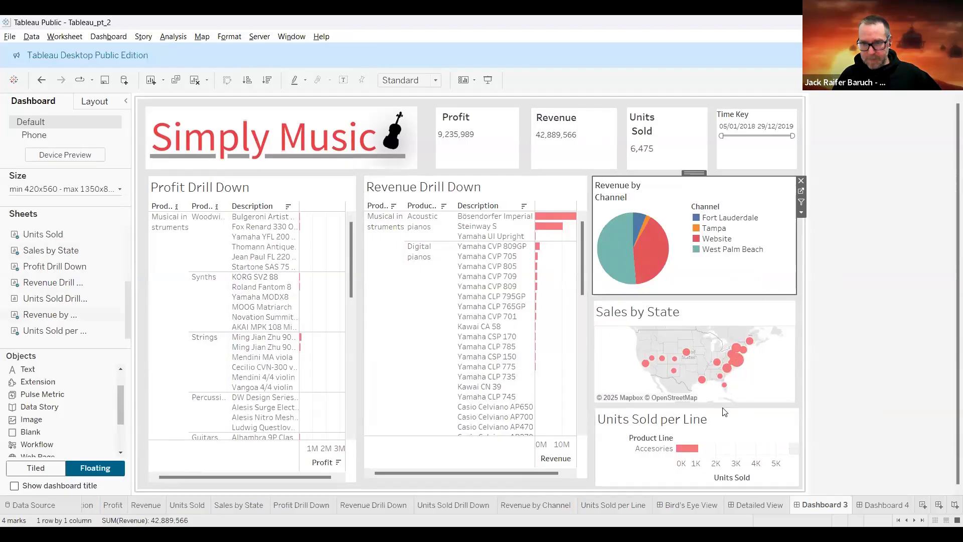
mouse_move(704, 295)
left_mouse_down()
mouse_move(703, 286)
mouse_move(697, 293)
left_mouse_up()
left_click(700, 313)
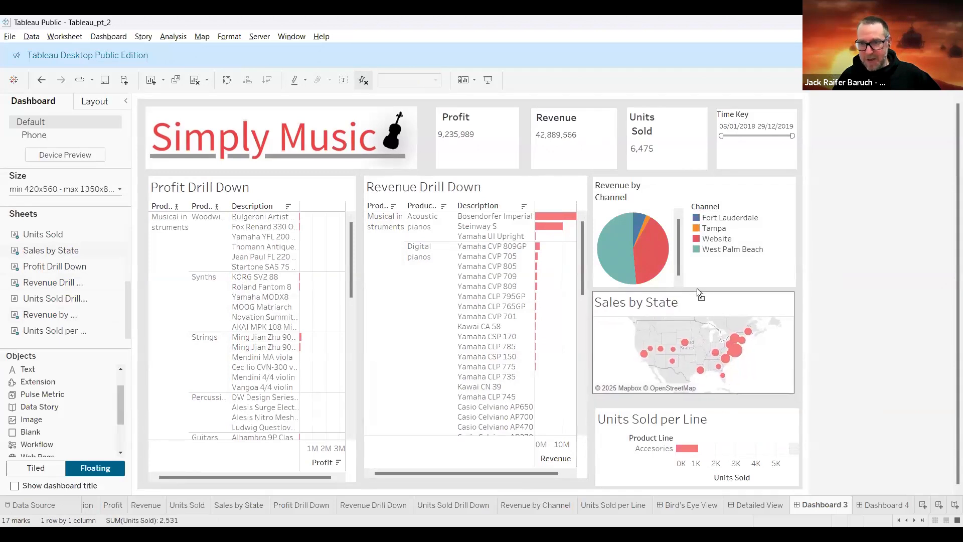
left_click(791, 341)
left_click_drag(794, 339, 796, 339)
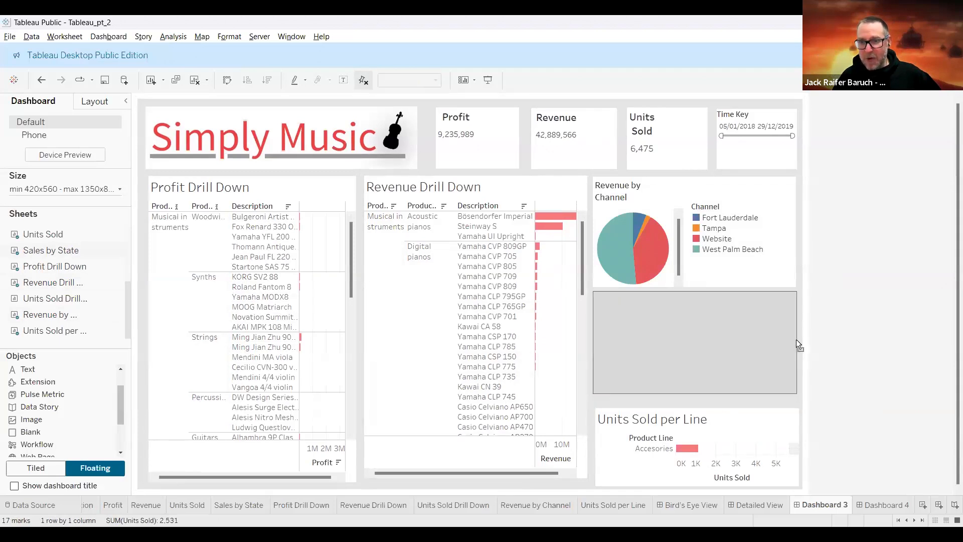
Extend the Units Sold per Line chart upward and pull its right edge in to align with the Sales by State map
left_click(714, 417)
left_click_drag(716, 407, 715, 399)
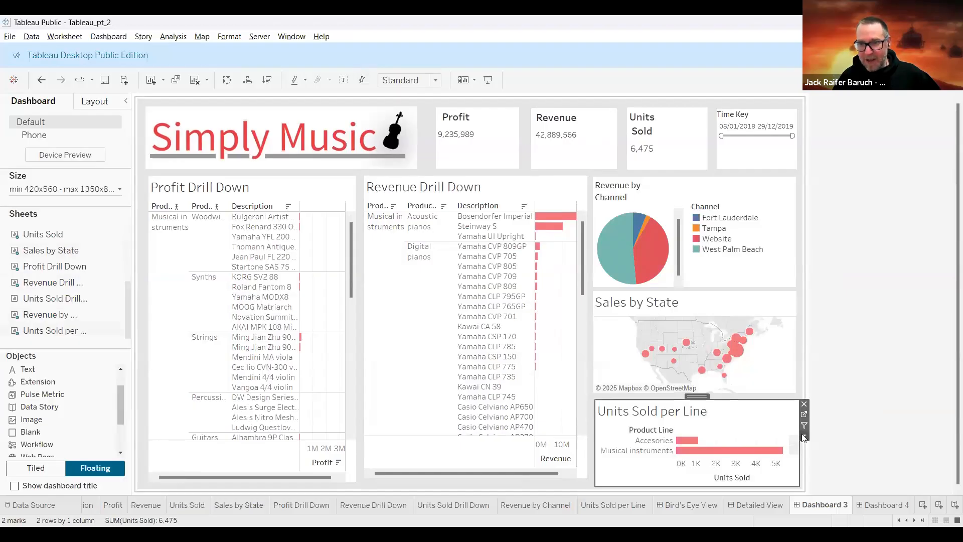
left_click_drag(799, 455, 796, 454)
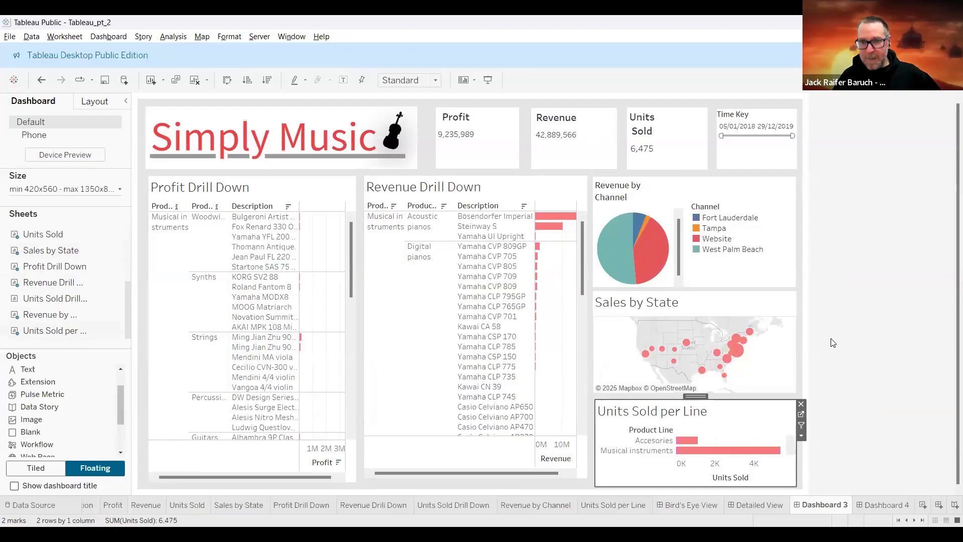
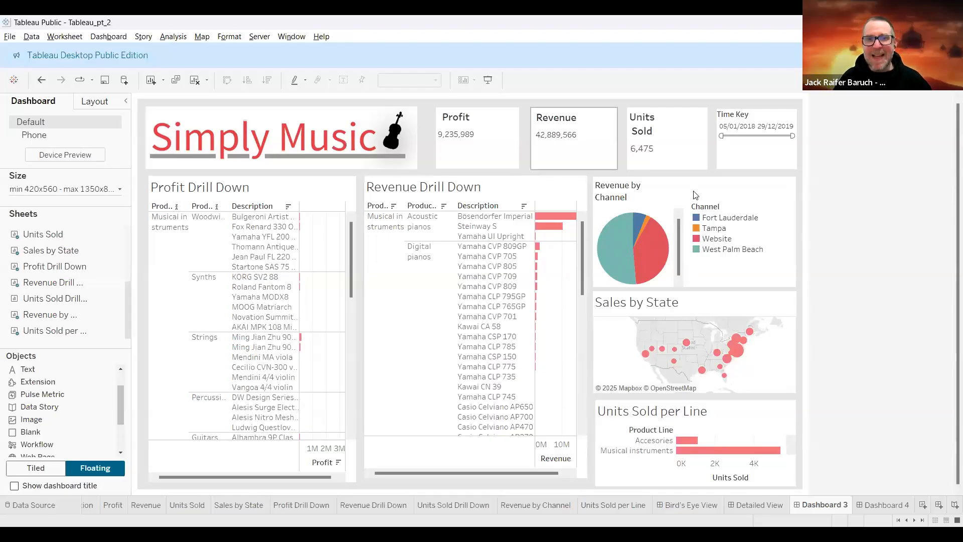
Narrow the Time Key range to 03/11/2018 through 29/12/2019
left_click_drag(721, 136, 748, 136)
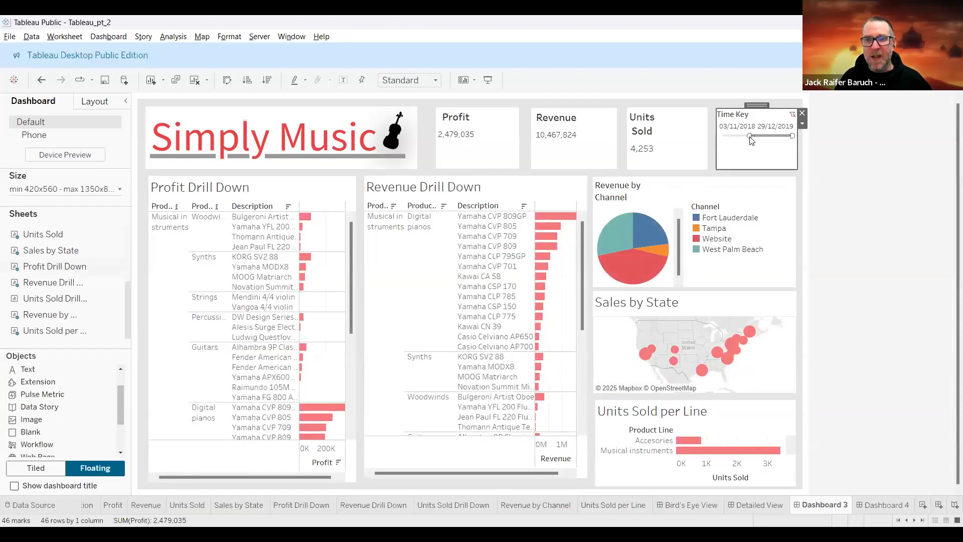
Move the Revenue by Channel pie and its Channel legend to the lower-left corner of the dashboard, over Profit Drill Down
left_click(690, 191)
left_click_drag(691, 173, 217, 412)
left_click(722, 215)
left_click_drag(731, 198, 251, 461)
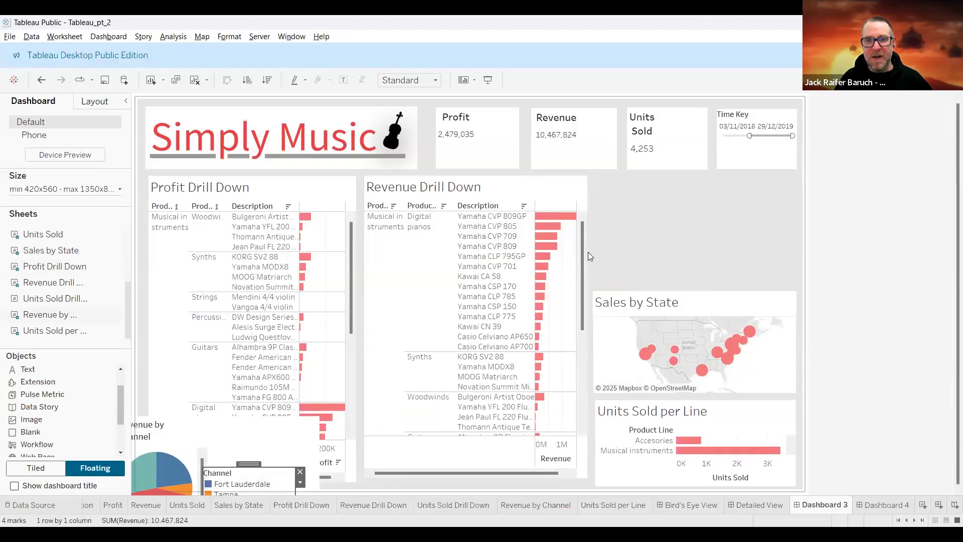
Move the Sales by State map to the dashboard's bottom edge, over the lower part of Revenue Drill Down
left_click(674, 314)
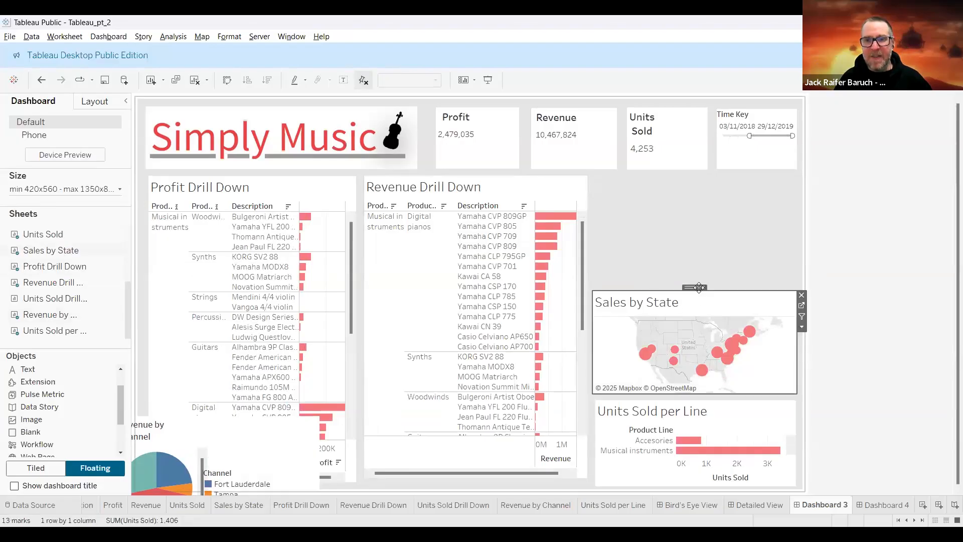
left_click_drag(696, 293, 266, 416)
left_click_drag(421, 471, 464, 452)
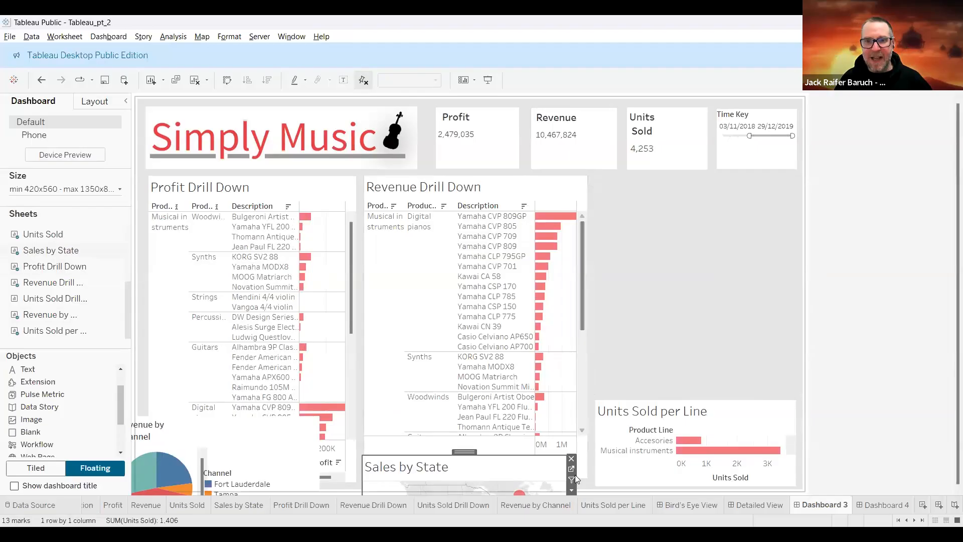
Shorten Revenue Drill Down to about four product rows and widen it to the dashboard's right margin
left_click(517, 239)
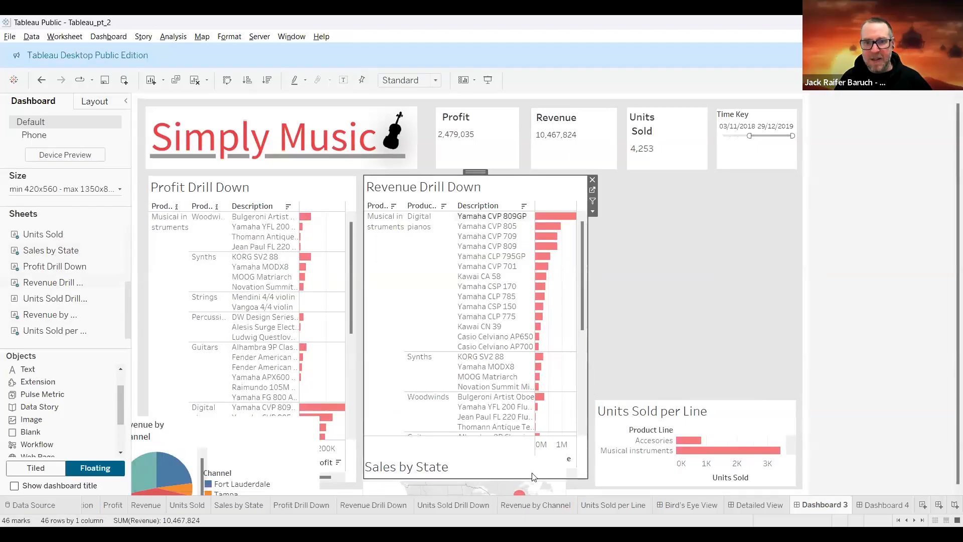
left_click_drag(533, 477, 537, 284)
left_click_drag(587, 235, 793, 242)
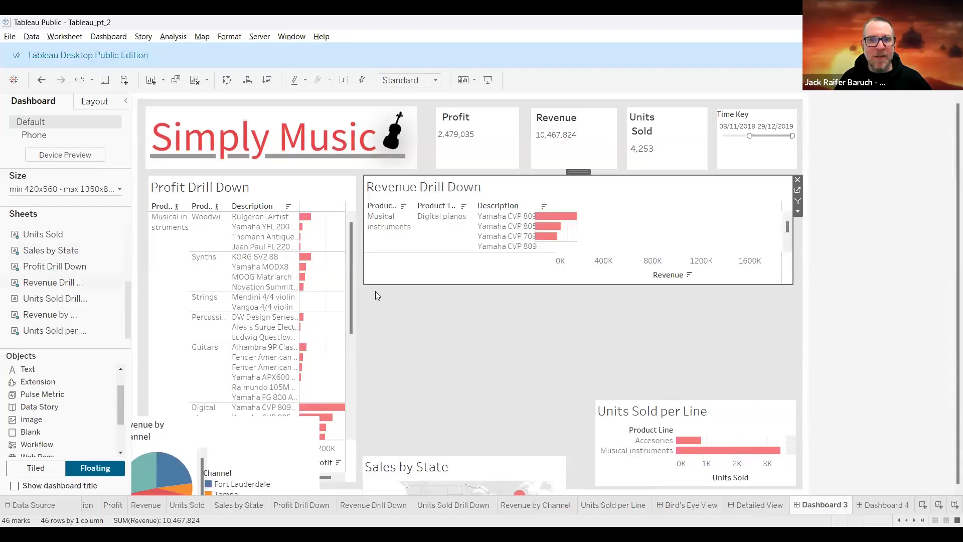
Move Profit Drill Down to the lower right, and place Revenue Drill Down under the logo, stretched across the dashboard's full width
left_click(303, 188)
left_click_drag(258, 174, 583, 313)
left_click(538, 185)
left_click_drag(578, 173, 365, 168)
left_click_drag(575, 251, 792, 252)
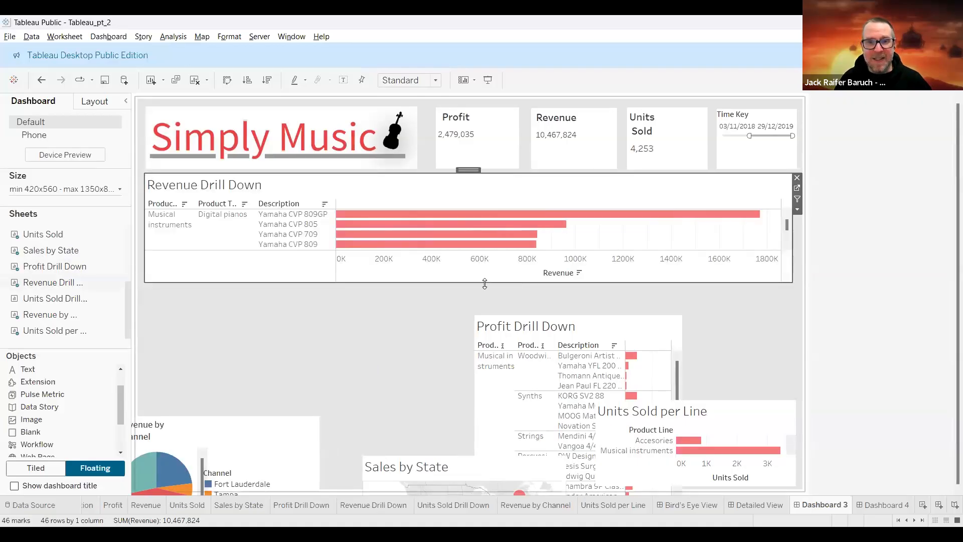
Shorten Revenue Drill Down to about three product rows and expand it from Product Line through Product Type to Description
left_click_drag(486, 282, 487, 269)
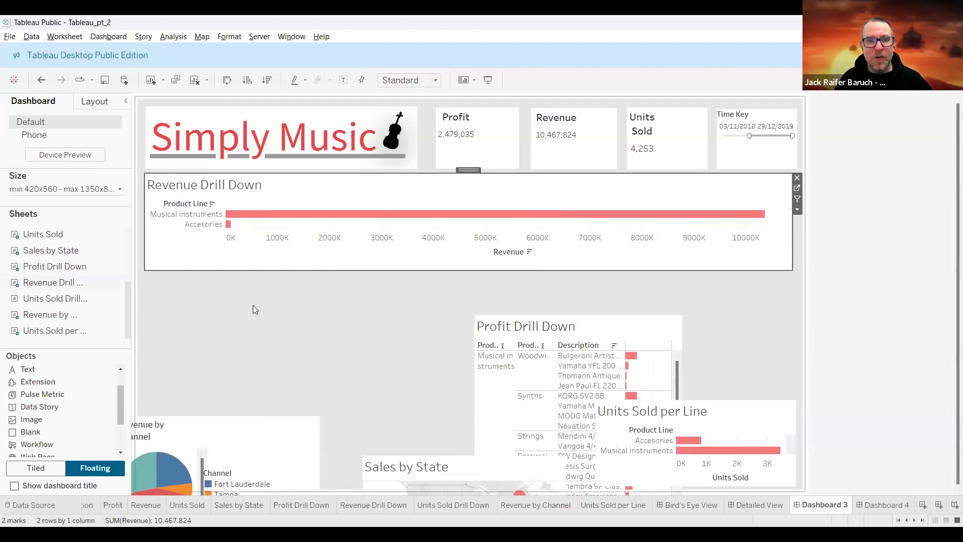
left_click(193, 204)
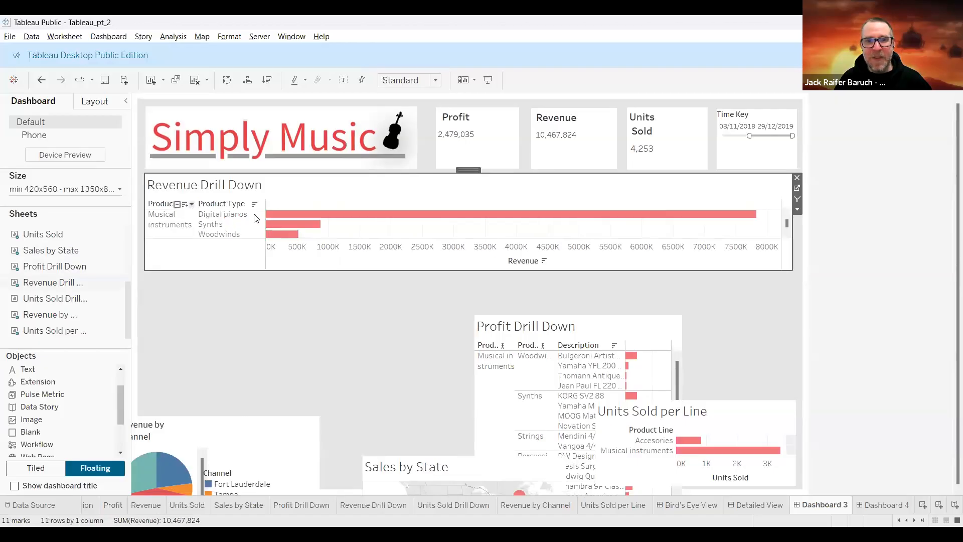
left_click(236, 204)
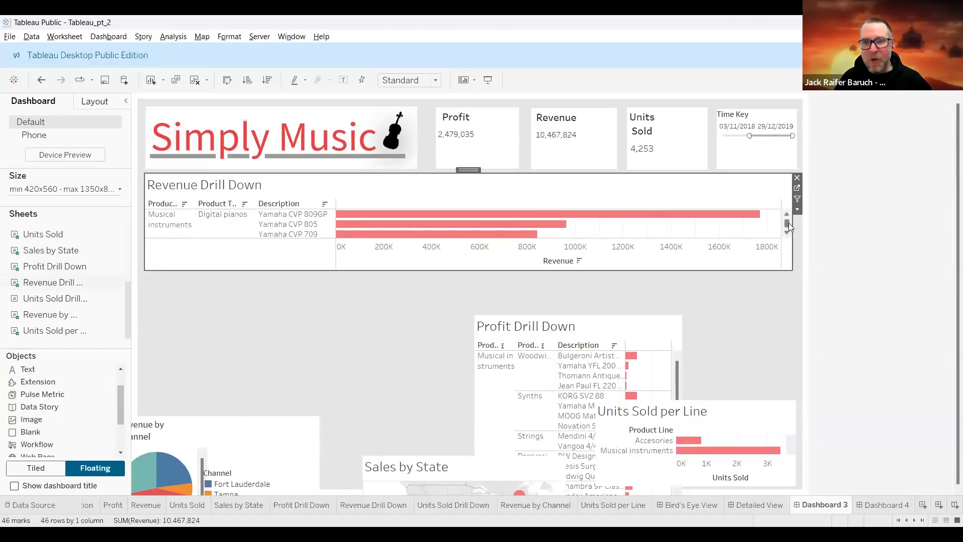
scroll(652, 227, "down", 4)
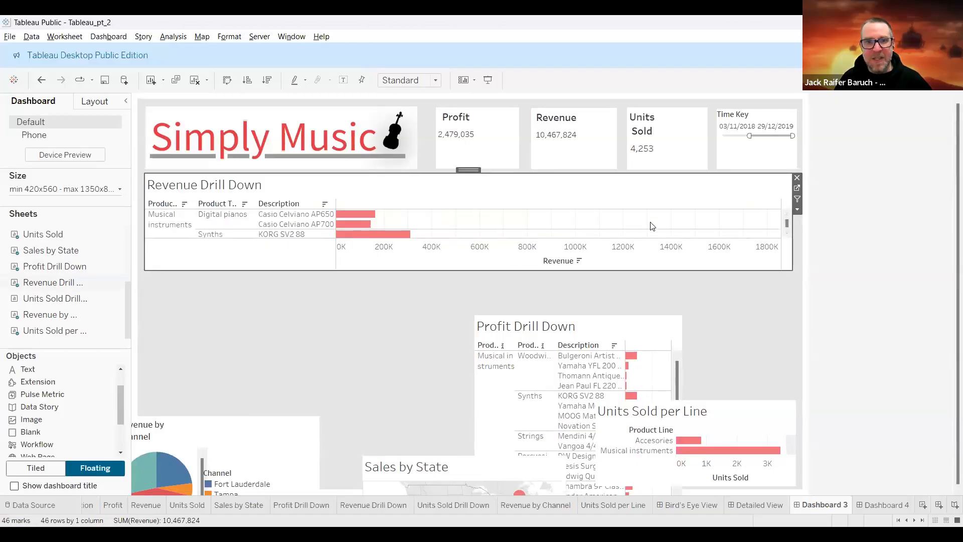
scroll(652, 226, "up", 4)
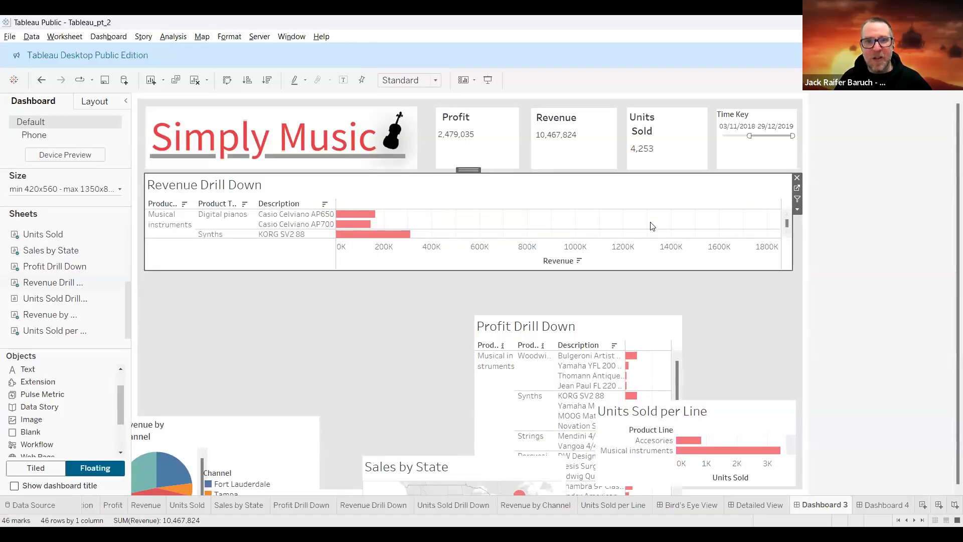
Move Profit Drill Down to the dashboard's left margin beneath Revenue Drill Down and reduce its height to about half
left_click(606, 333)
left_click_drag(578, 311, 263, 427)
key("ctrl+z")
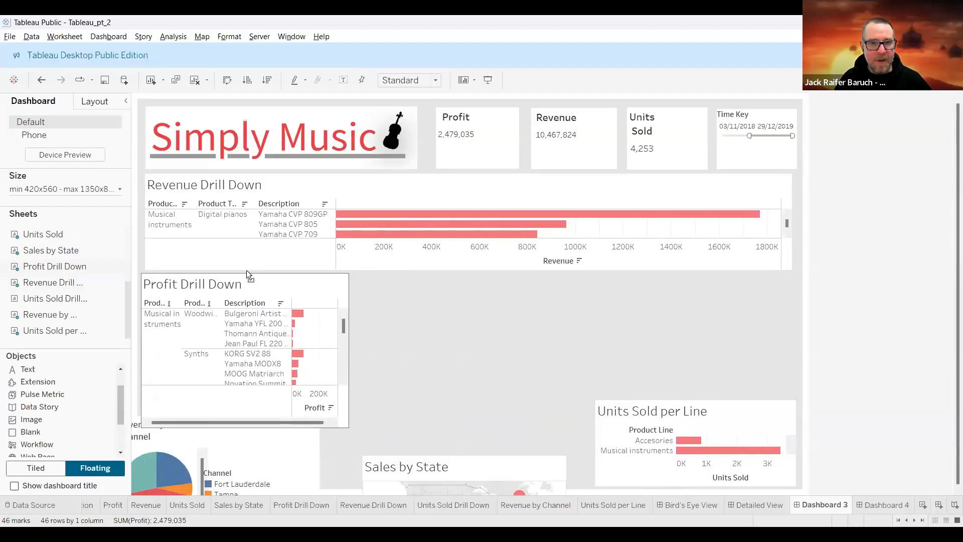
left_click(247, 269)
left_click_drag(270, 427, 275, 352)
Shorten Revenue Drill Down further, then fit Profit Drill Down directly beneath it, slightly taller and stretched to the dashboard's full width
left_click_drag(448, 269, 454, 256)
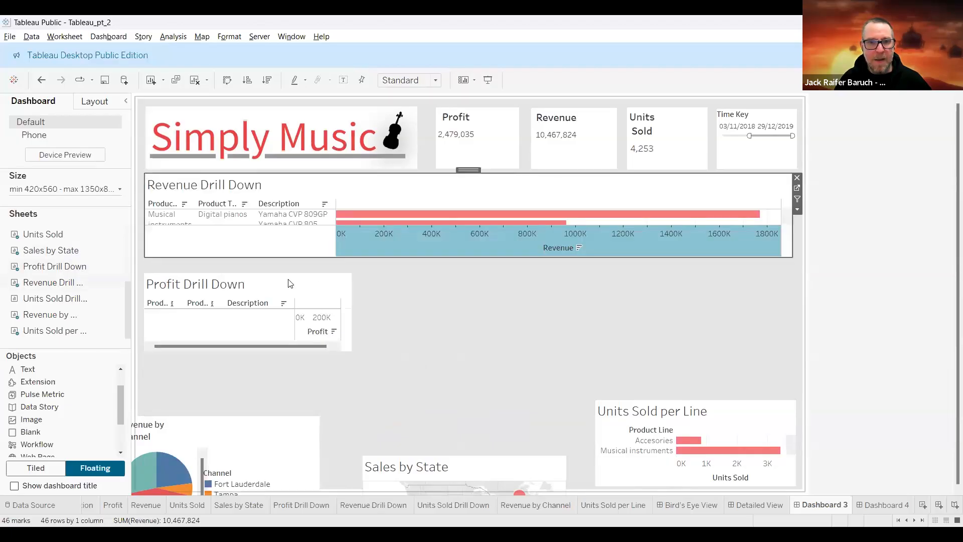
left_click(289, 284)
left_click_drag(258, 271, 259, 257)
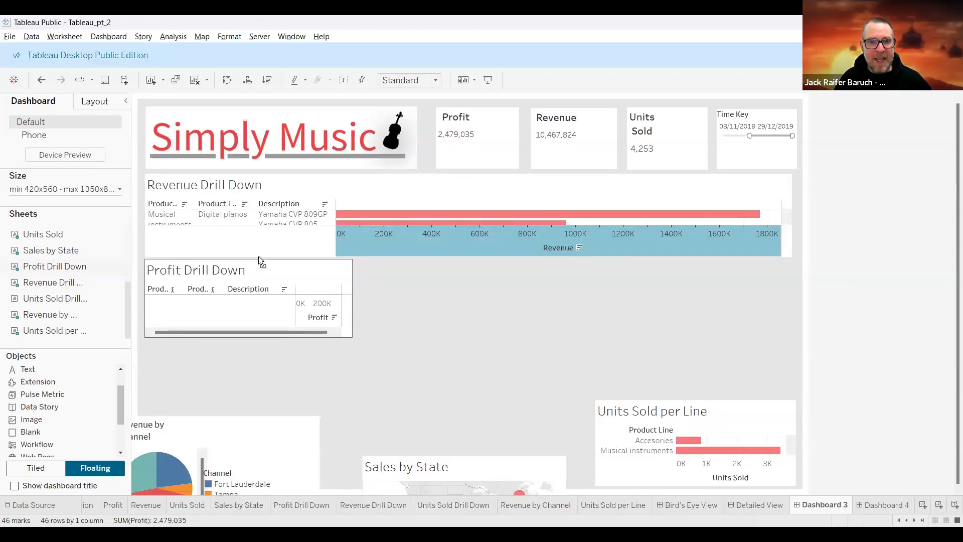
left_click_drag(262, 337, 260, 352)
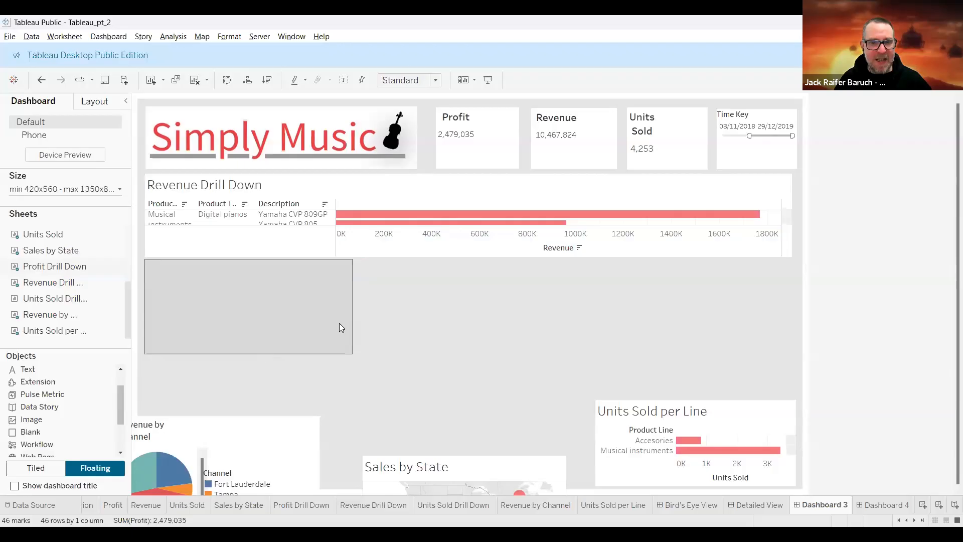
left_click_drag(352, 321, 790, 331)
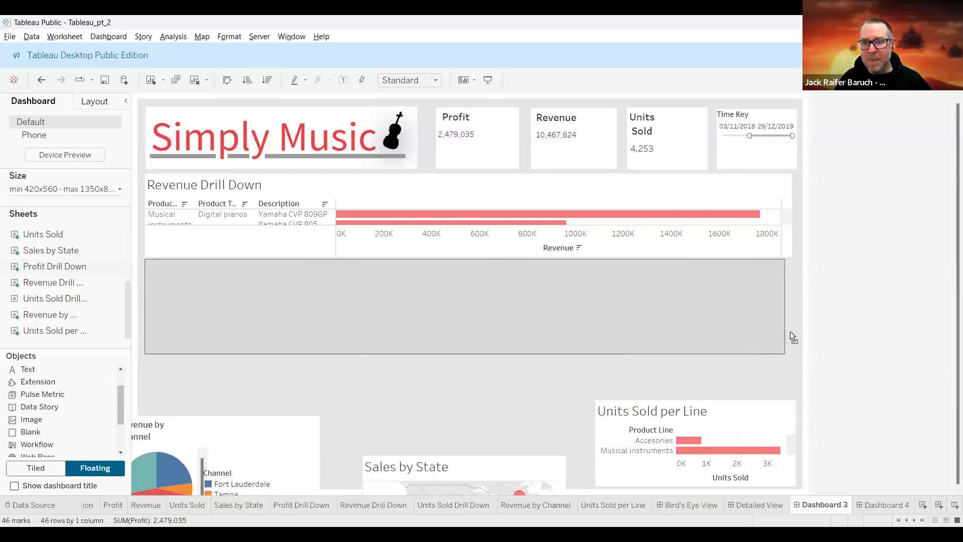
Move Units Sold per Line up to just below Profit Drill Down at the right margin and make it taller
left_click(692, 394)
left_click_drag(692, 395, 688, 354)
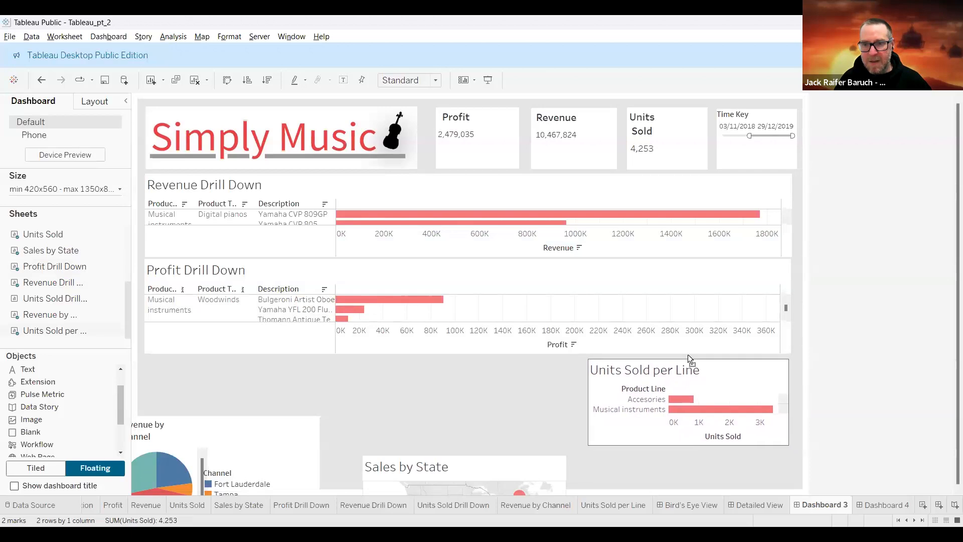
left_click_drag(702, 446, 700, 472)
Place the Sales by State map beside Units Sold per Line, enlarge it to fill the gap, and align both lower edges
left_click(482, 459)
left_click_drag(464, 451, 450, 355)
left_click_drag(549, 463, 582, 481)
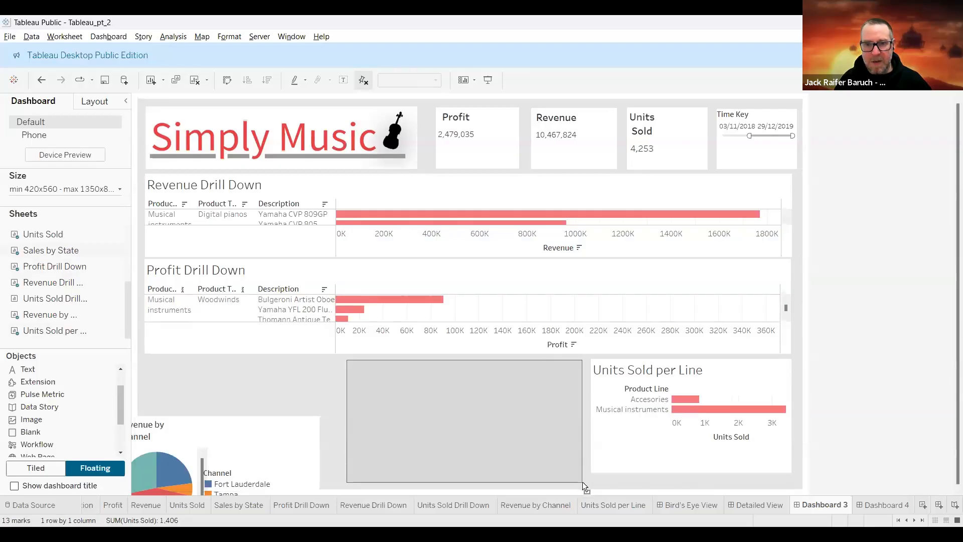
left_click(676, 472)
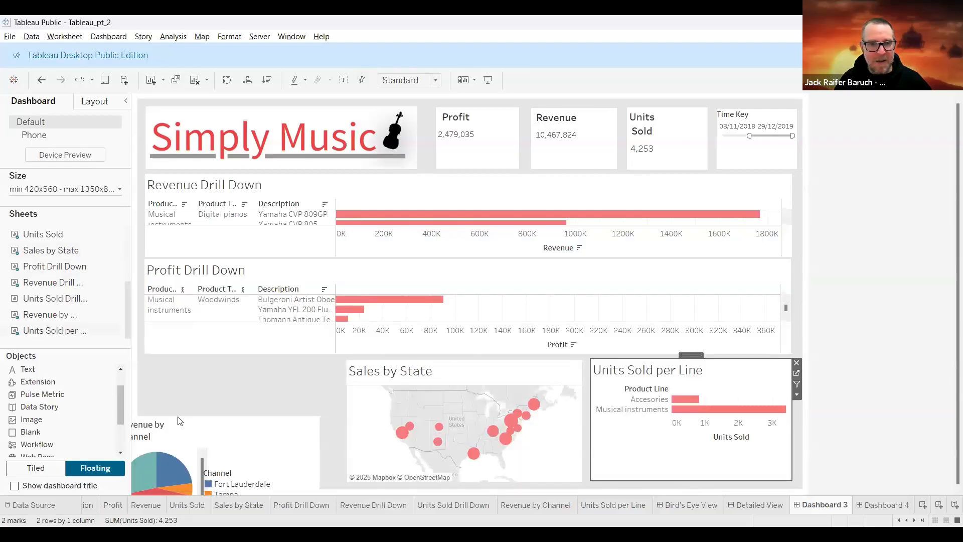
Fit the Revenue by Channel pie into the space beside the Sales by State map and place its Channel legend inside it
left_click(210, 424)
left_click_drag(221, 416, 246, 357)
mouse_move(343, 470)
left_mouse_down()
mouse_move(324, 476)
mouse_move(335, 481)
left_mouse_up()
left_click(226, 477)
left_click_drag(243, 464, 275, 382)
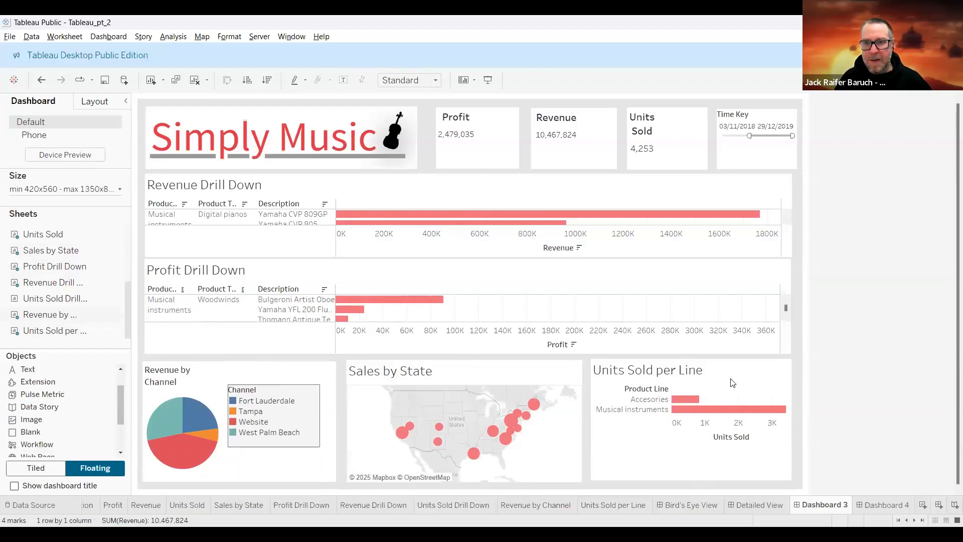
left_click(835, 354)
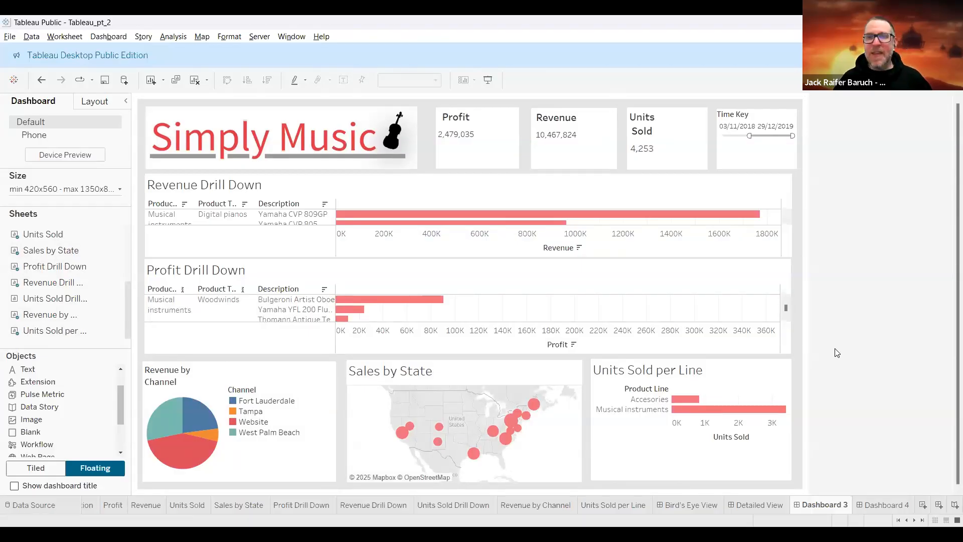
Extend the Time Key range to start at 05/01/2018, and review the Sales by State, Revenue Drill Down and Profit Drill Down sheets
left_click_drag(749, 138, 721, 136)
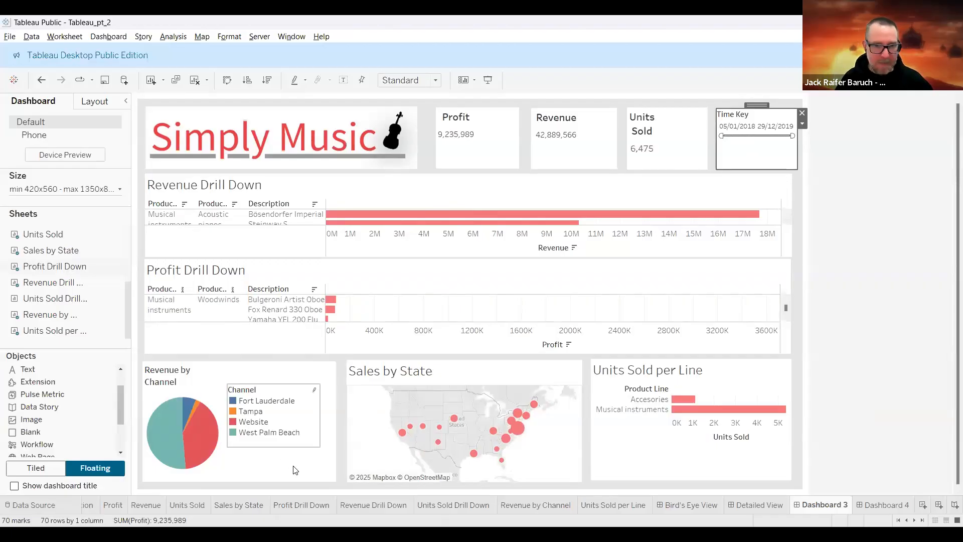
left_click(298, 508)
left_click(229, 506)
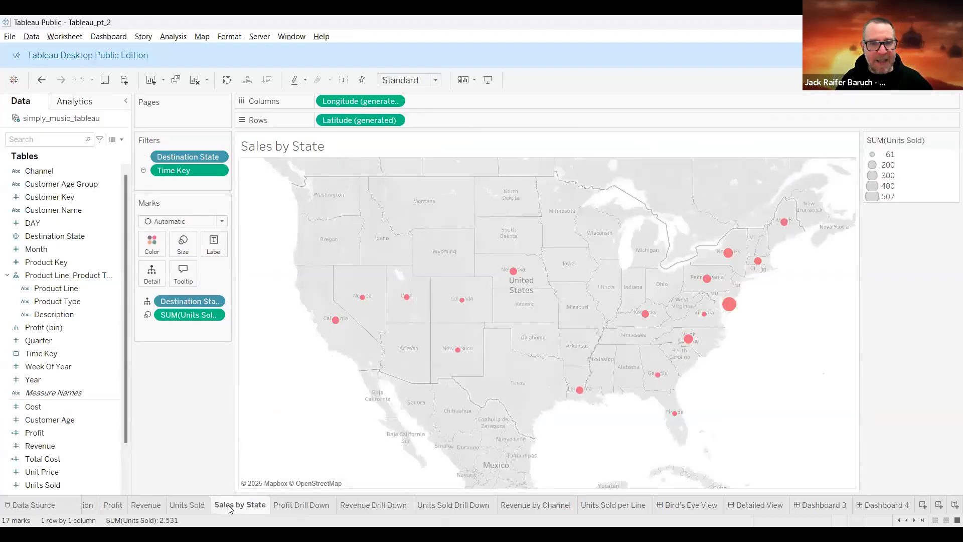
left_click(396, 507)
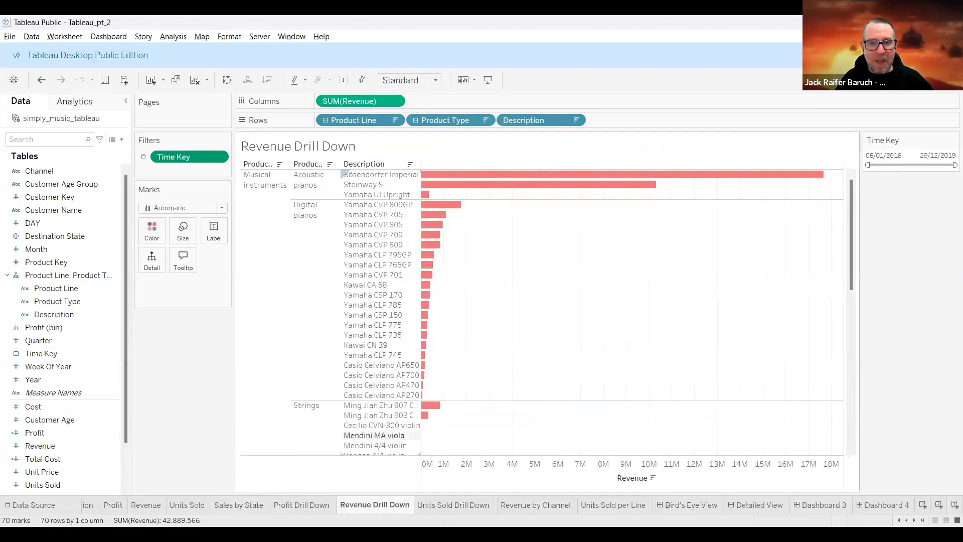
left_click(321, 505)
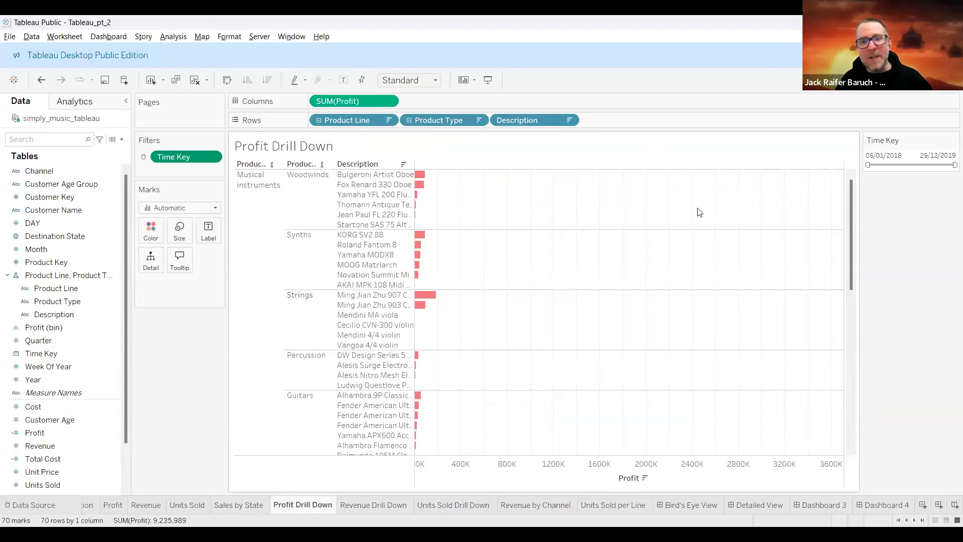
left_click(885, 505)
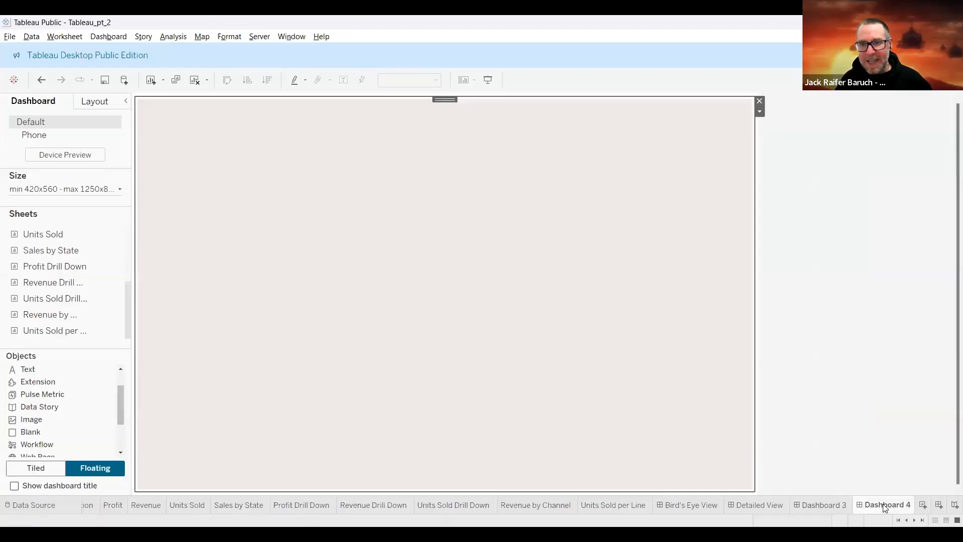
left_click(817, 504)
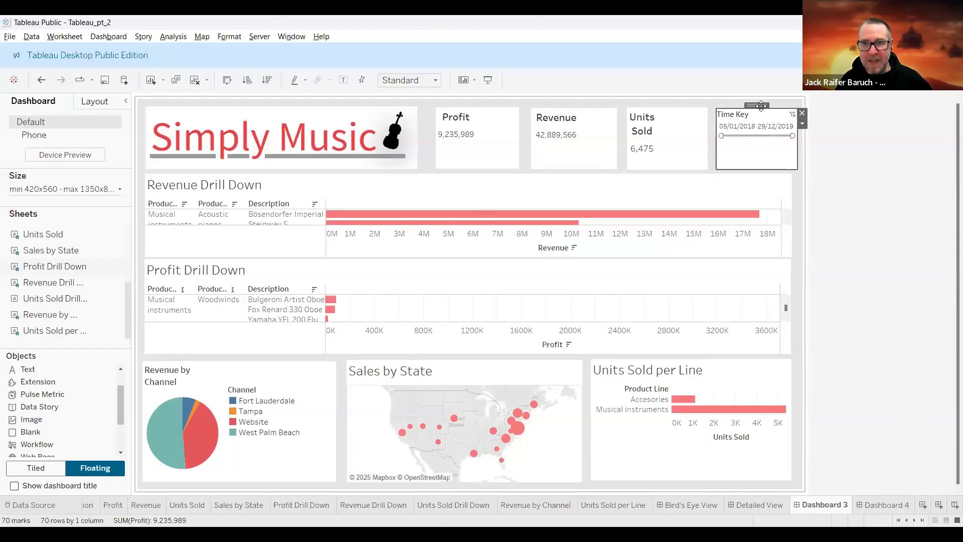
Nudge the Time Key filter card slightly upward and inward to line it up with the KPI cards
left_click_drag(758, 106, 760, 104)
left_click(840, 201)
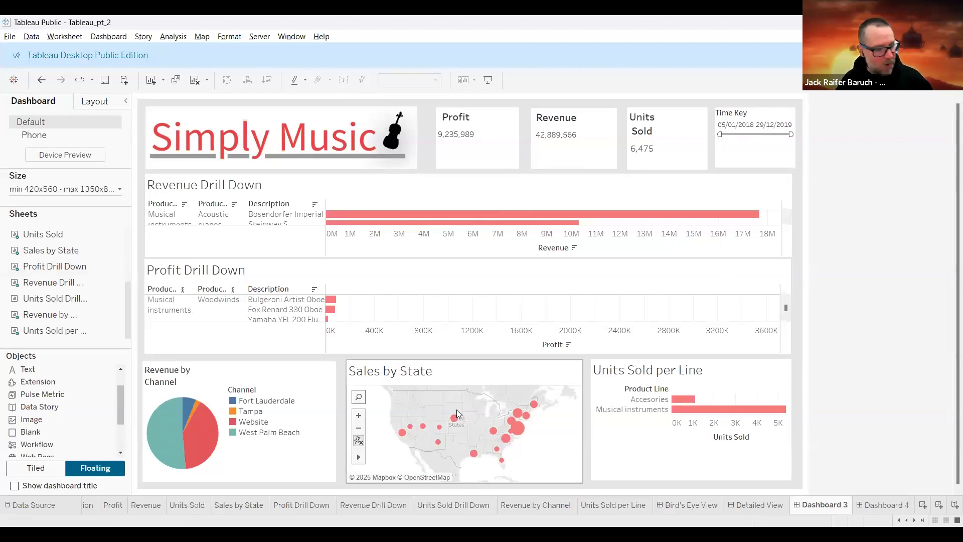
Collapse Profit Drill Down to Product Line, then expand it again through Product Type to Description
mouse_move(398, 509)
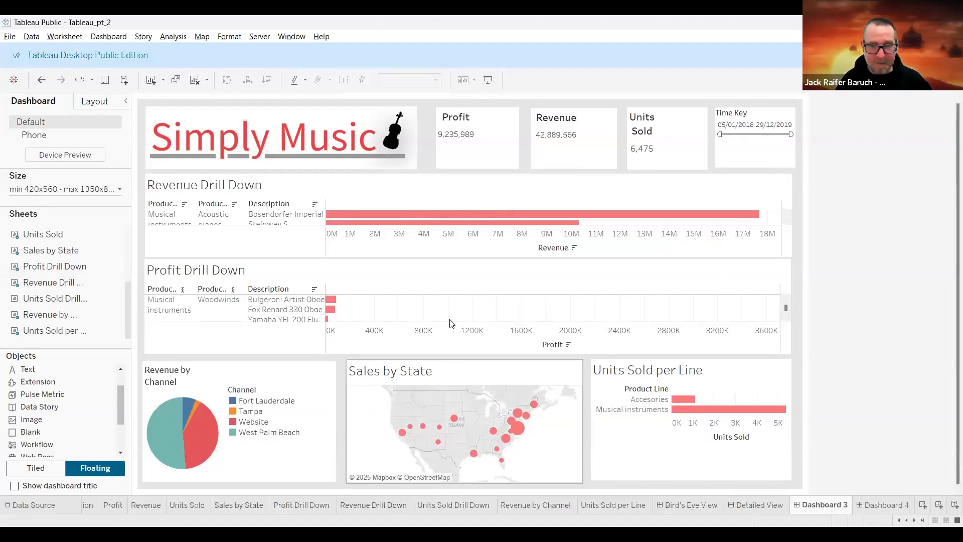
left_click(787, 306)
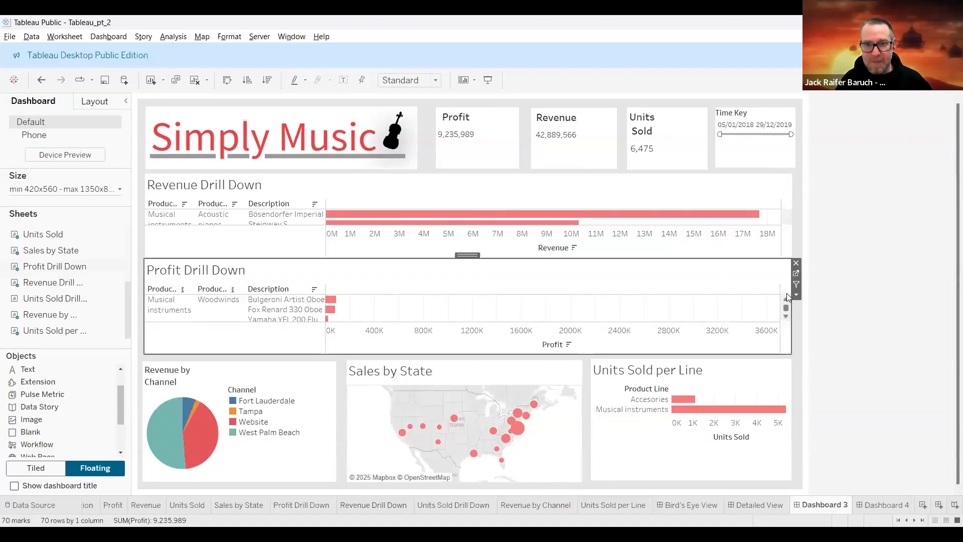
left_click(227, 290)
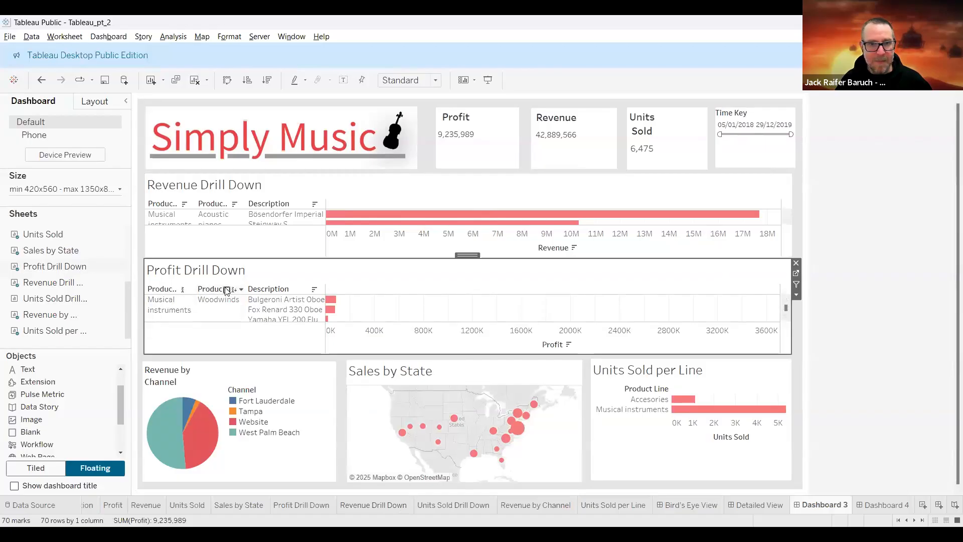
left_click(182, 289)
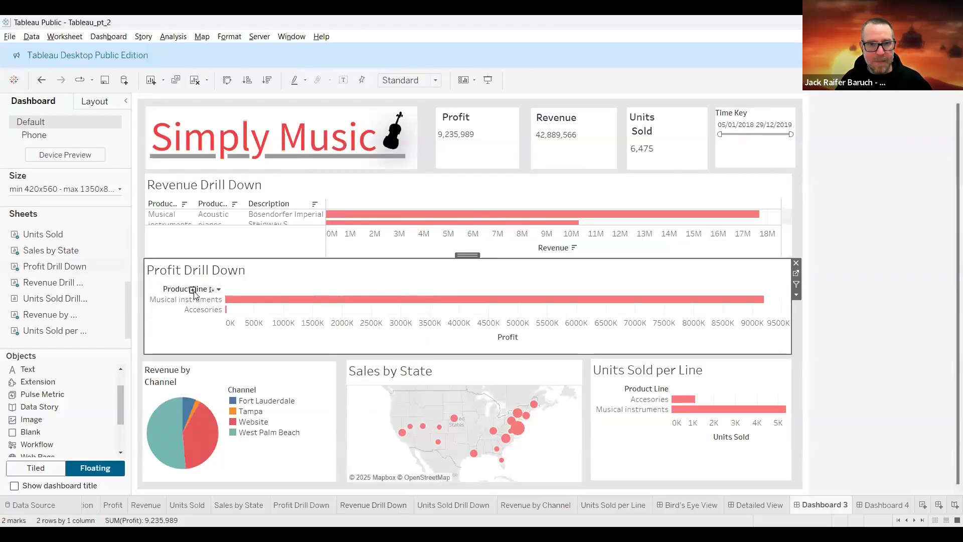
left_click(208, 289)
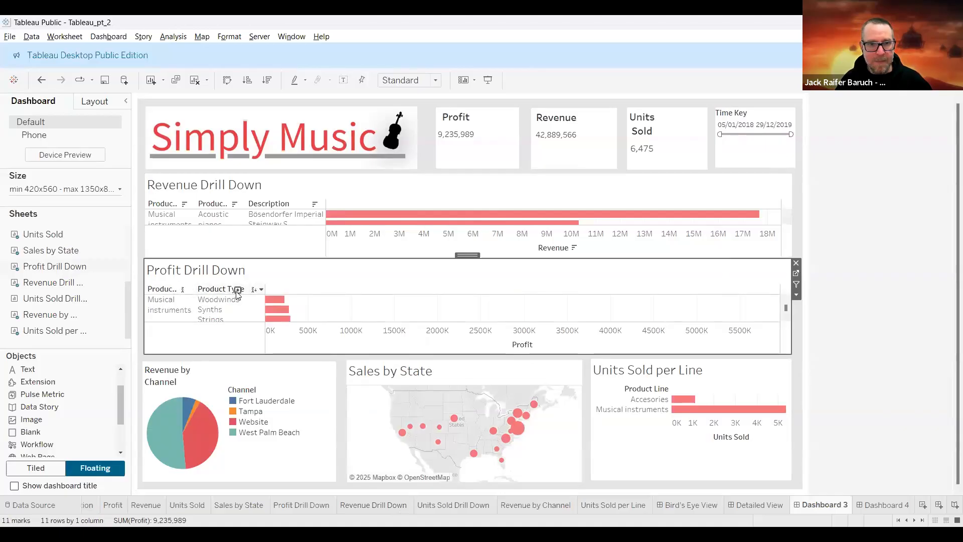
left_click(227, 290)
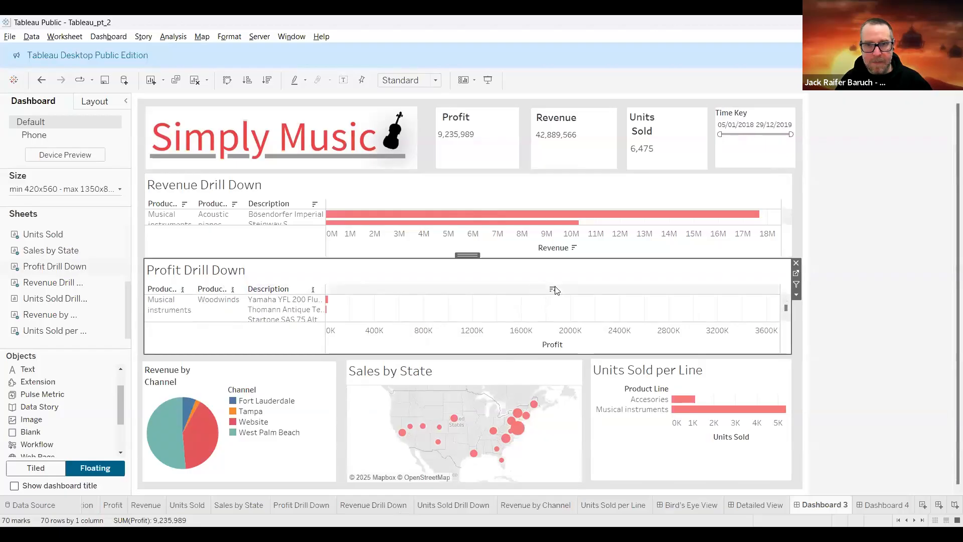
Cycle the Description sorting by Profit in Profit Drill Down until the sort is cleared
left_click(552, 290)
left_click(552, 289)
left_click(552, 290)
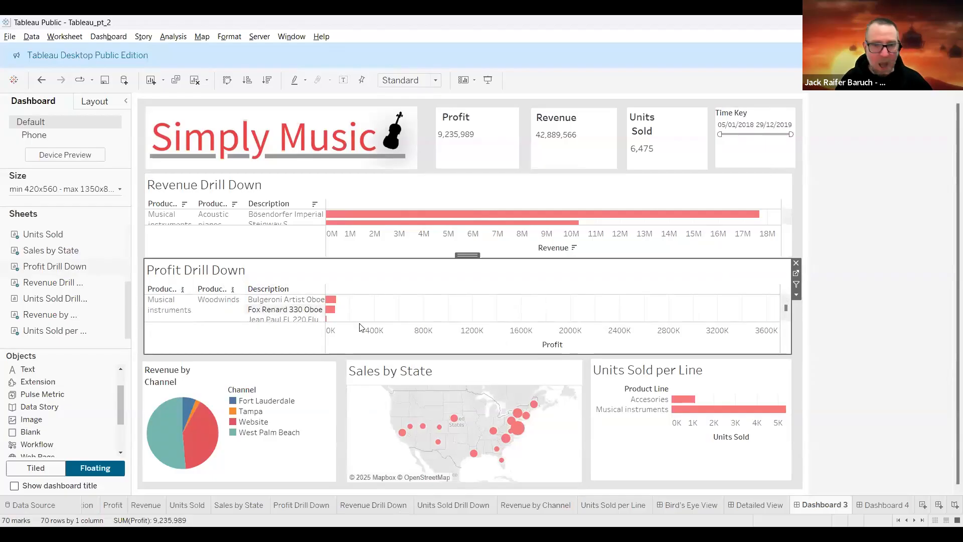
Remove the Time Key filter from the Revenue Drill Down worksheet
left_click(287, 504)
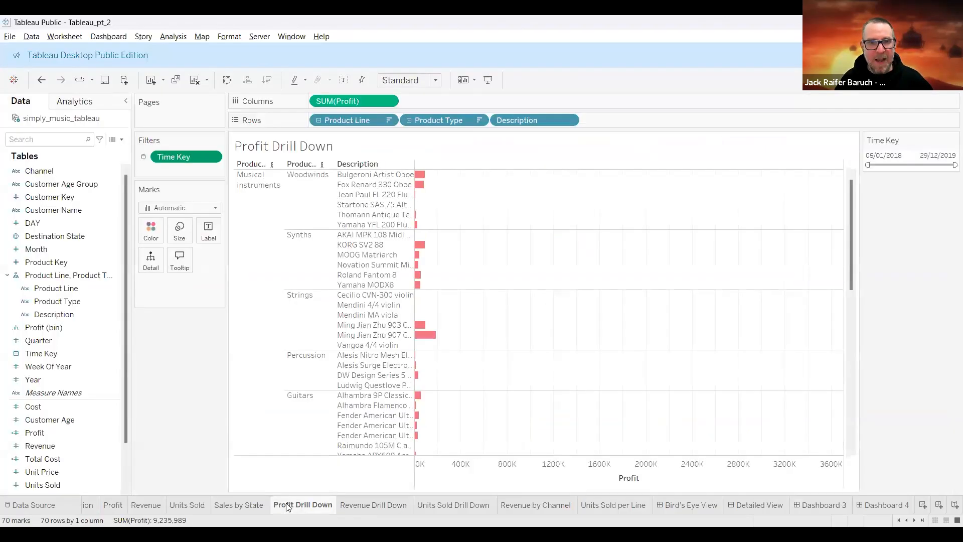
left_click(257, 504)
left_click(386, 506)
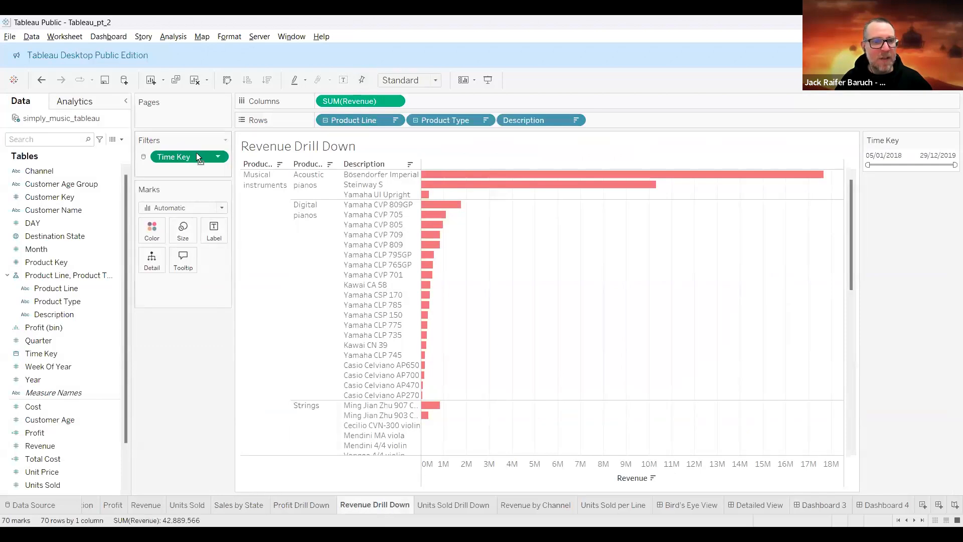
left_click_drag(197, 156, 190, 348)
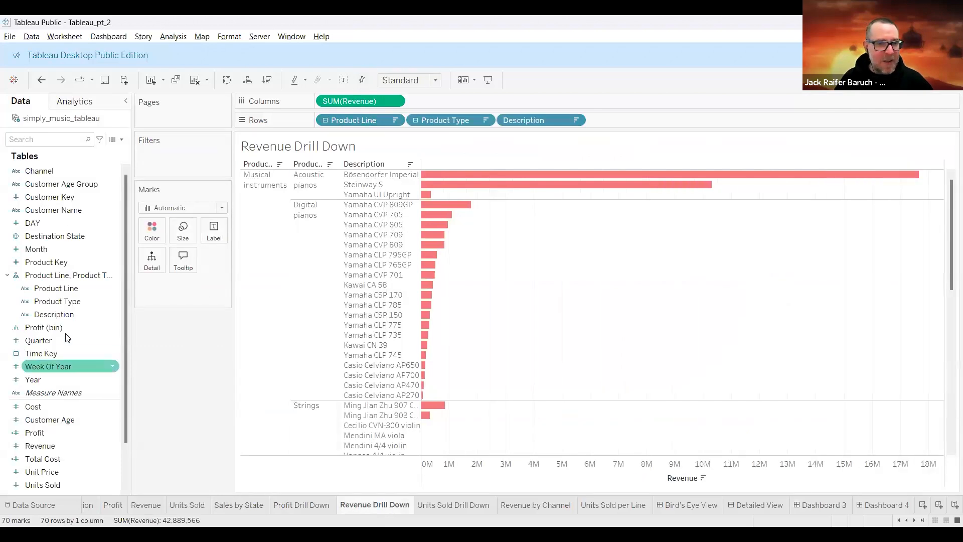
Add a Time Key filter using Range of Dates to the Revenue Drill Down worksheet, keeping the full date range
left_click(39, 355)
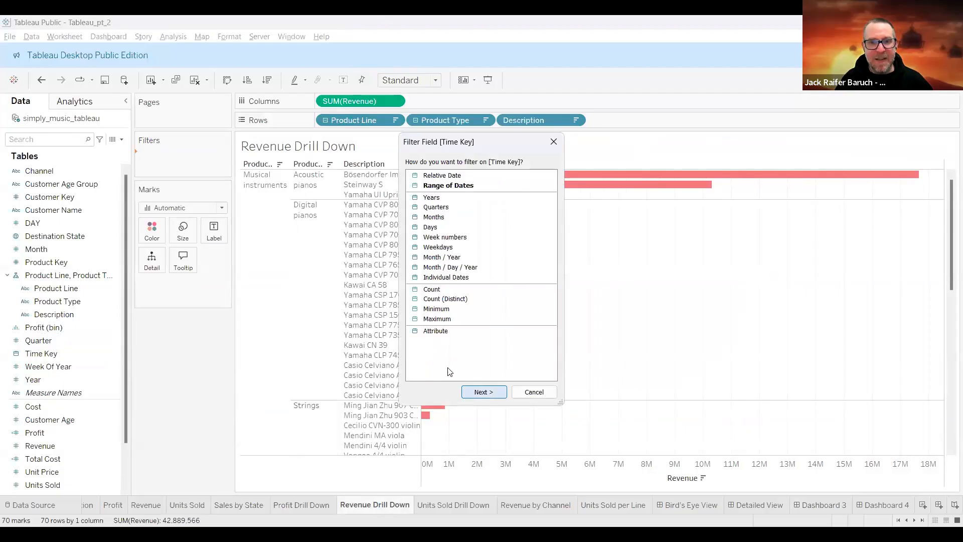
left_click(484, 391)
left_click(628, 353)
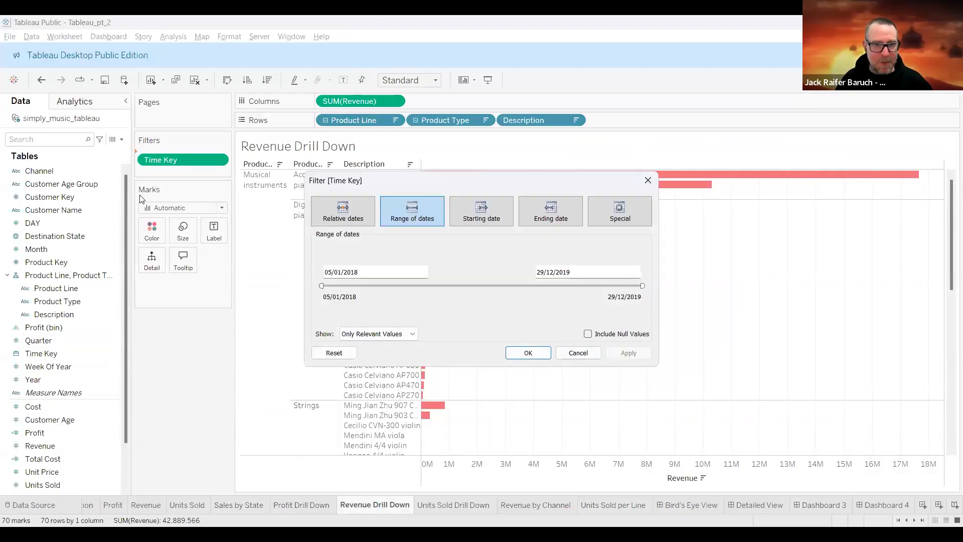
Switch the Time Key filter to Discrete, browse its list of individual dates and accept it without selecting any
right_click(175, 151)
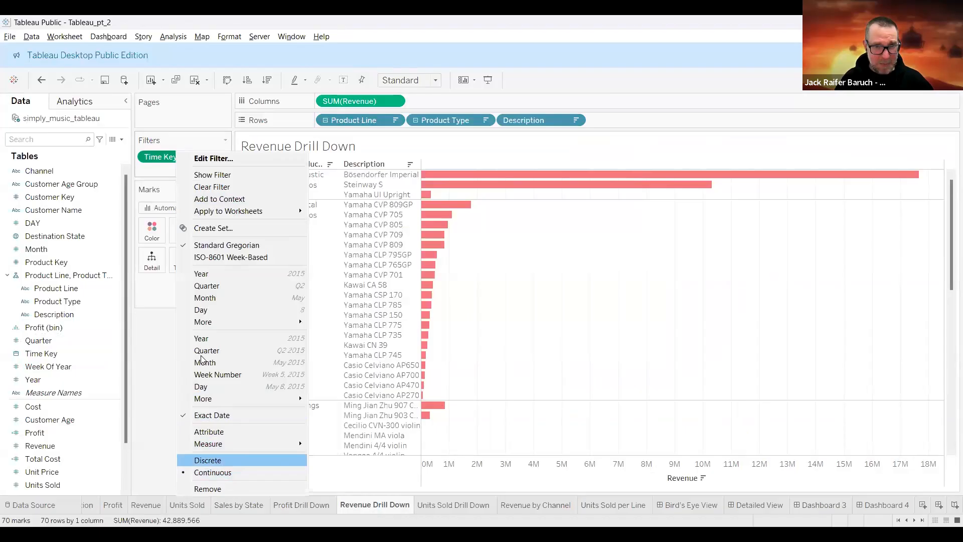
left_click(208, 460)
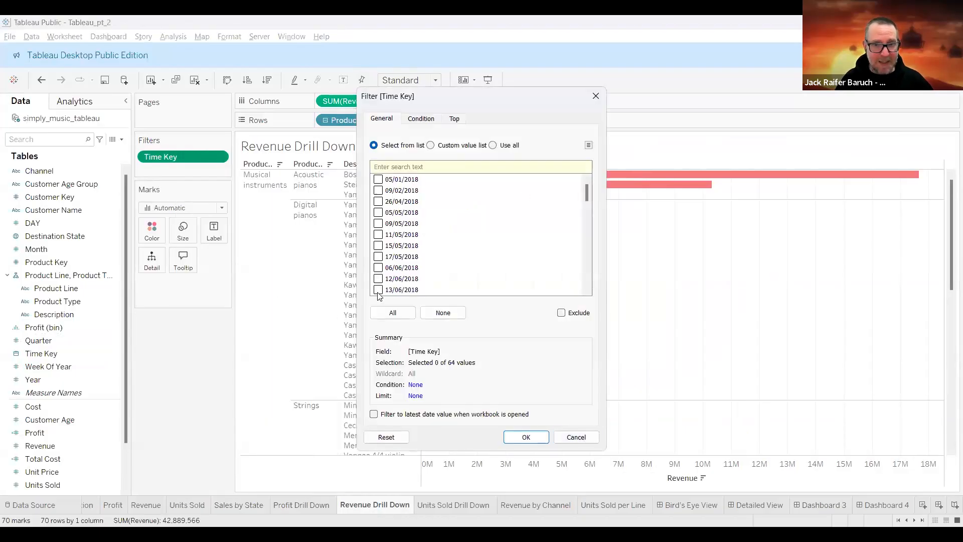
scroll(445, 223, "down", 15)
scroll(445, 223, "up", 15)
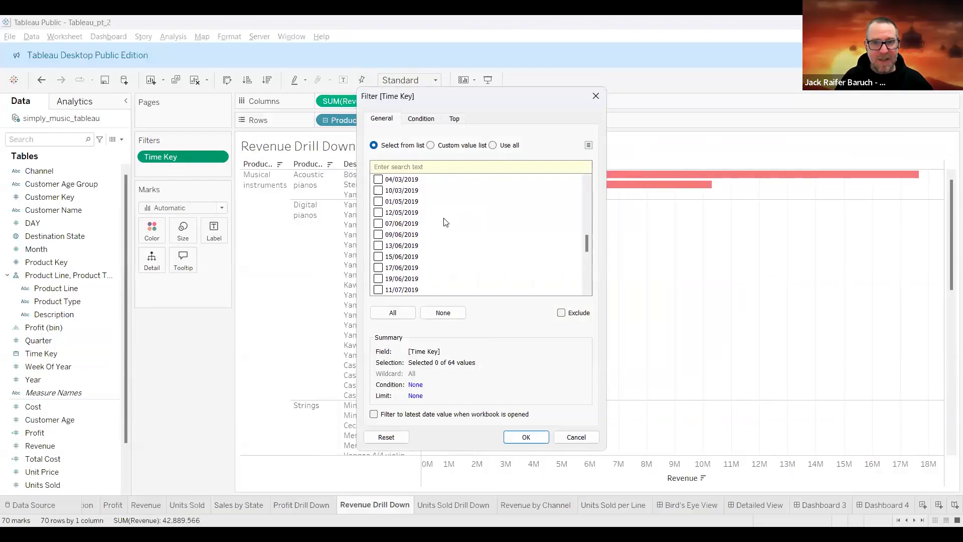
left_click(540, 438)
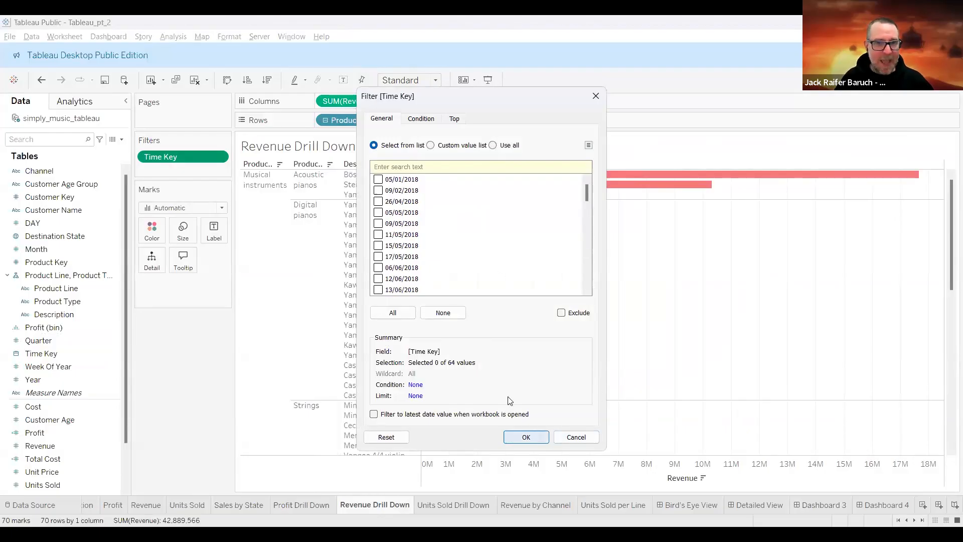
Return the Time Key filter to a continuous range of dates and show its filter control on the worksheet
right_click(171, 160)
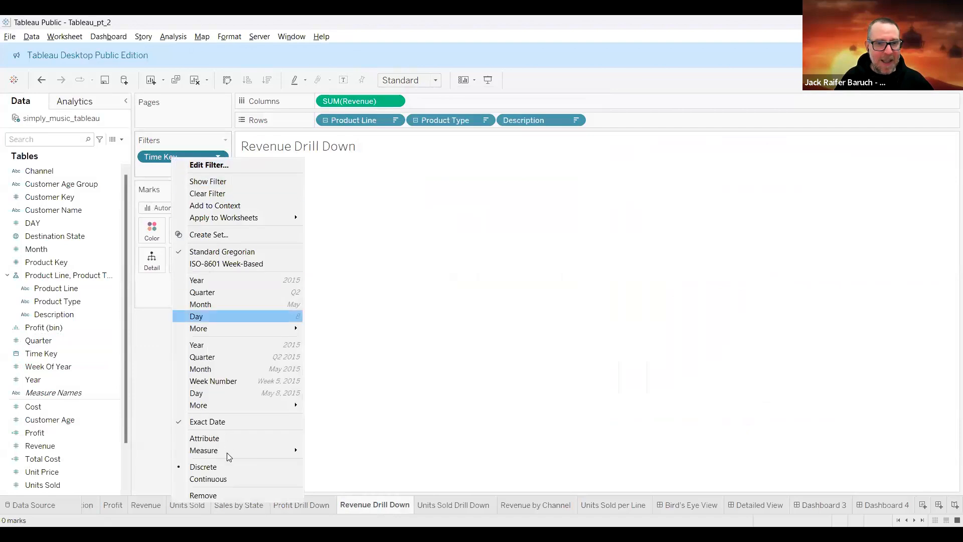
left_click(205, 480)
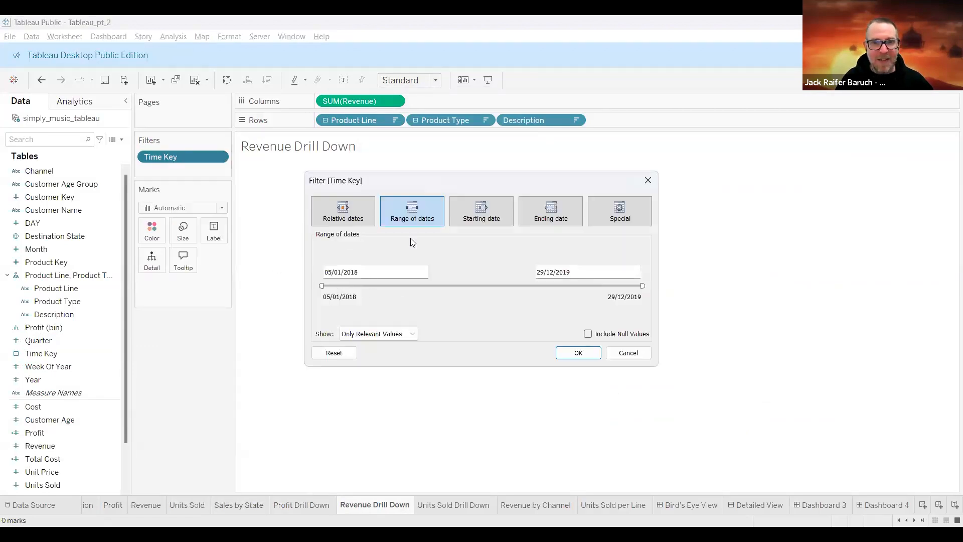
left_click(578, 353)
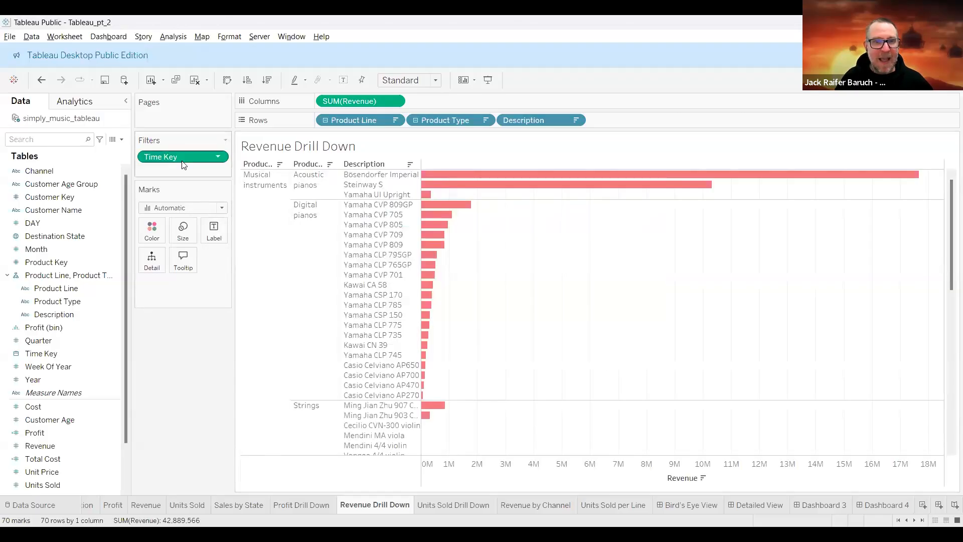
right_click(184, 165)
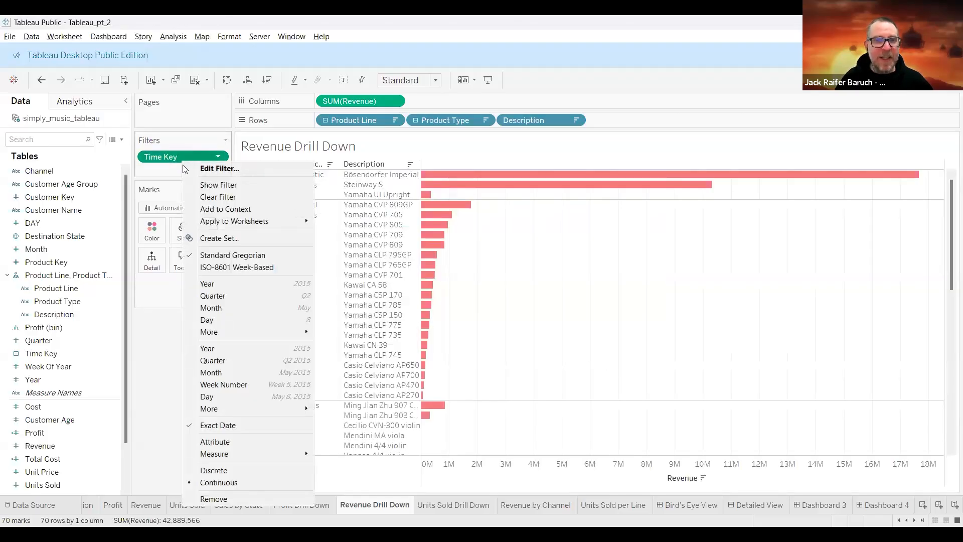
left_click(210, 184)
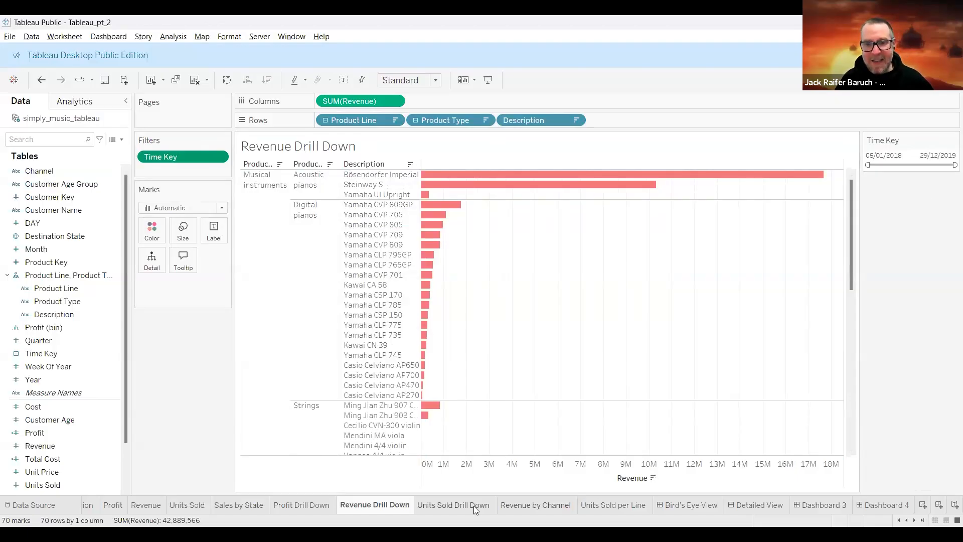
Look through the Units Sold per Line, Units Sold Drill Down and Revenue by Channel worksheets
left_click(621, 506)
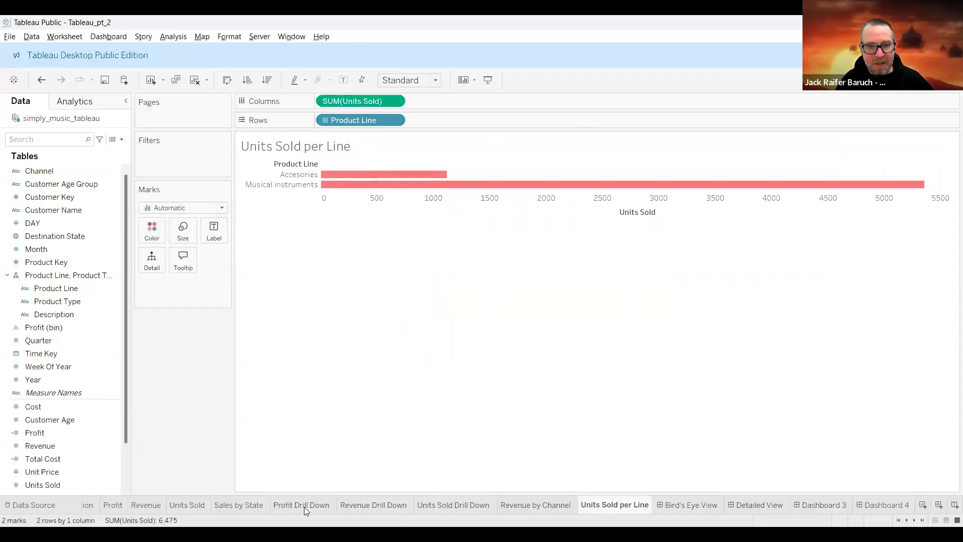
mouse_move(304, 507)
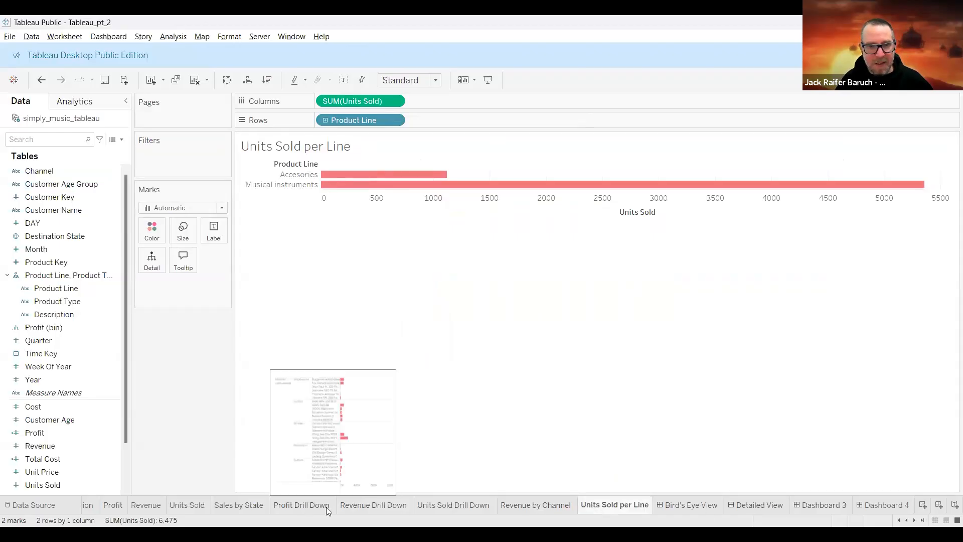
left_click(504, 510)
left_click(453, 509)
left_click(519, 509)
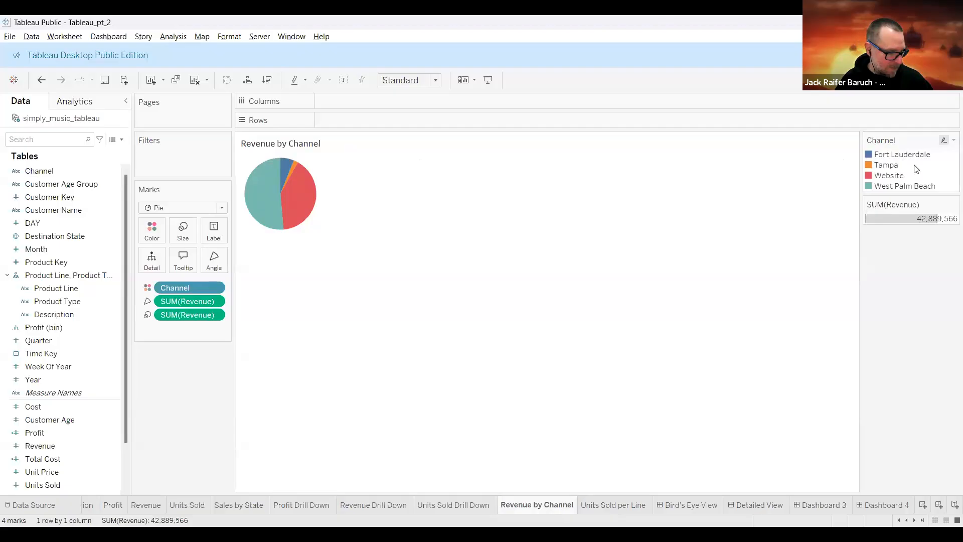
On Dashboard 3, shift the floating Channel legend slightly up and away from the Revenue by Channel pie chart
left_click(806, 506)
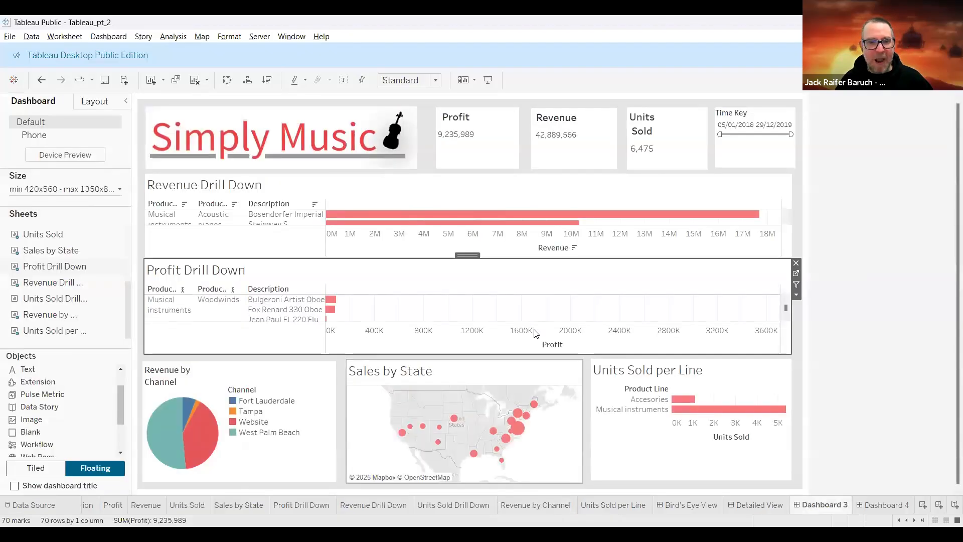
left_click(254, 416)
left_click_drag(271, 381, 276, 372)
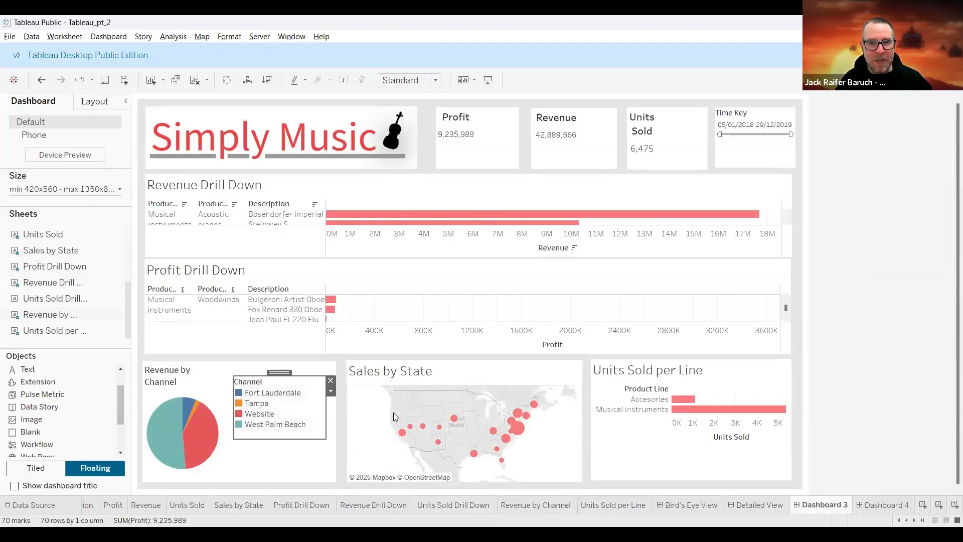
left_click(281, 458)
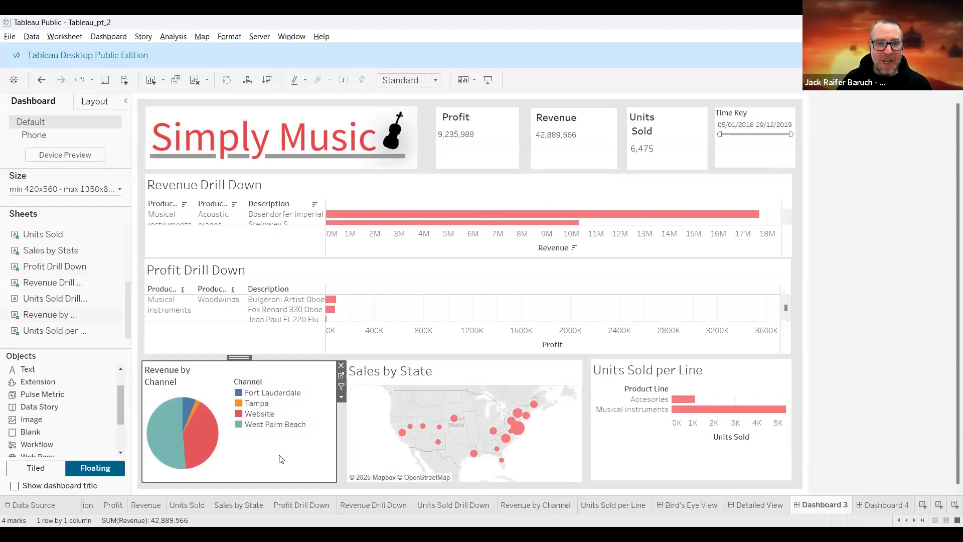
Format the Revenue Drill Down worksheet title as bold, size 10, and return to the Revenue Drill Down chart on Dashboard 3
mouse_move(363, 228)
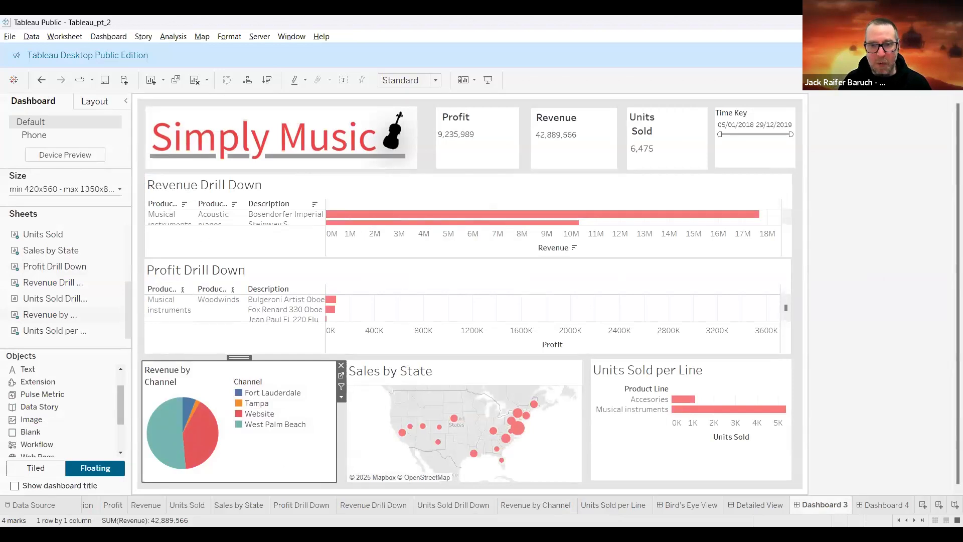
left_click(530, 506)
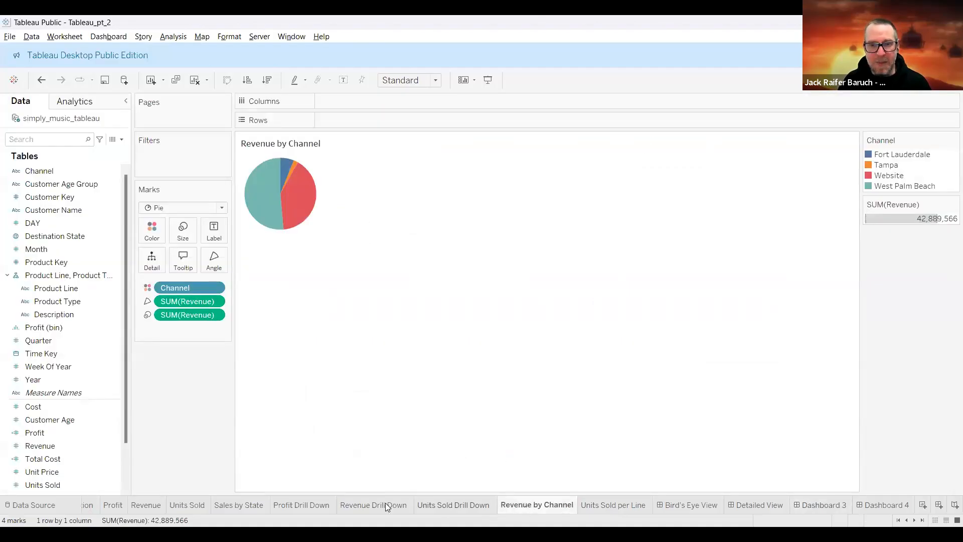
left_click(361, 505)
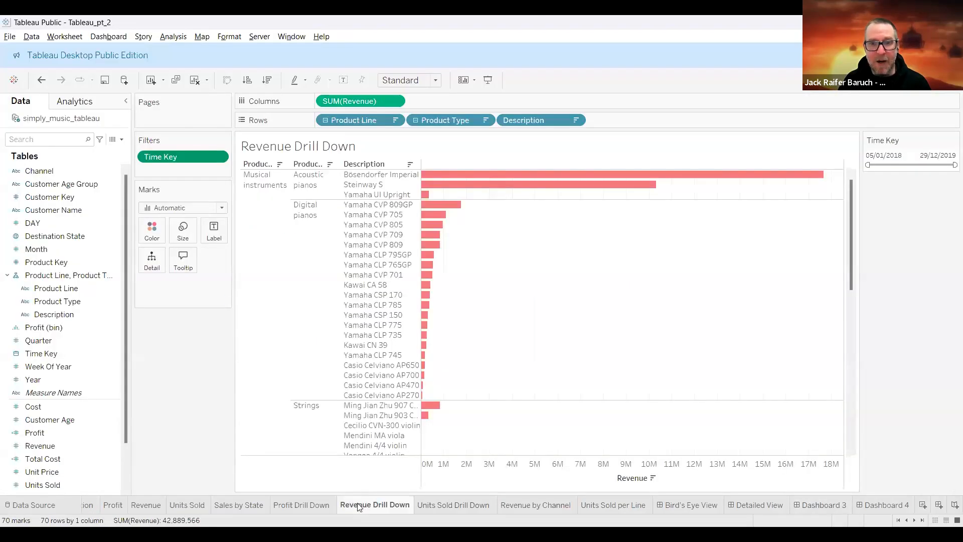
double_click(306, 146)
left_click_drag(423, 230, 351, 230)
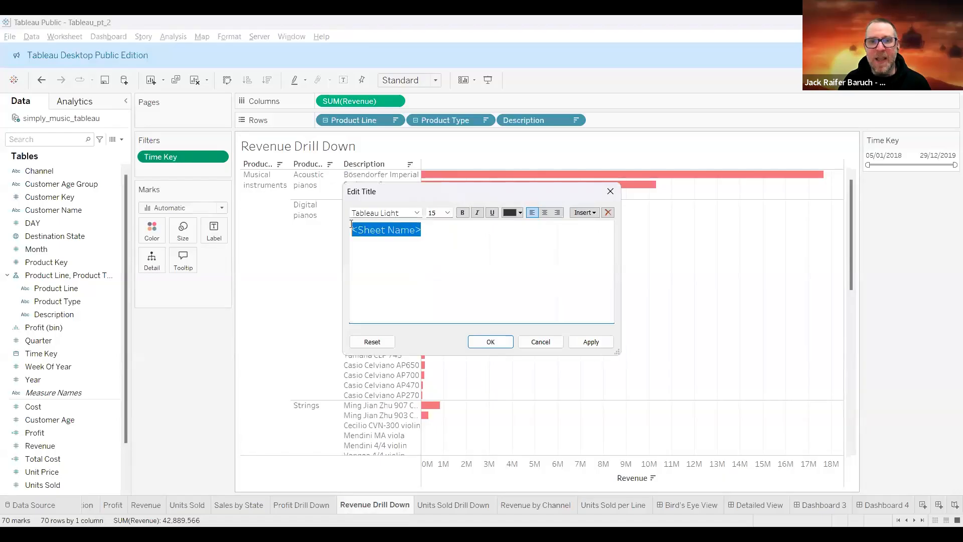
left_click(448, 213)
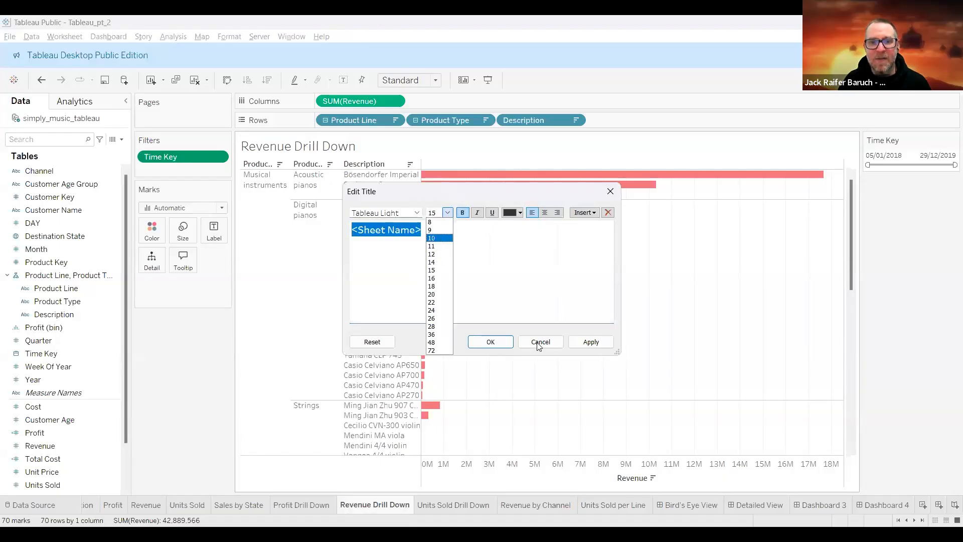
left_click(437, 238)
left_click(591, 341)
left_click(491, 342)
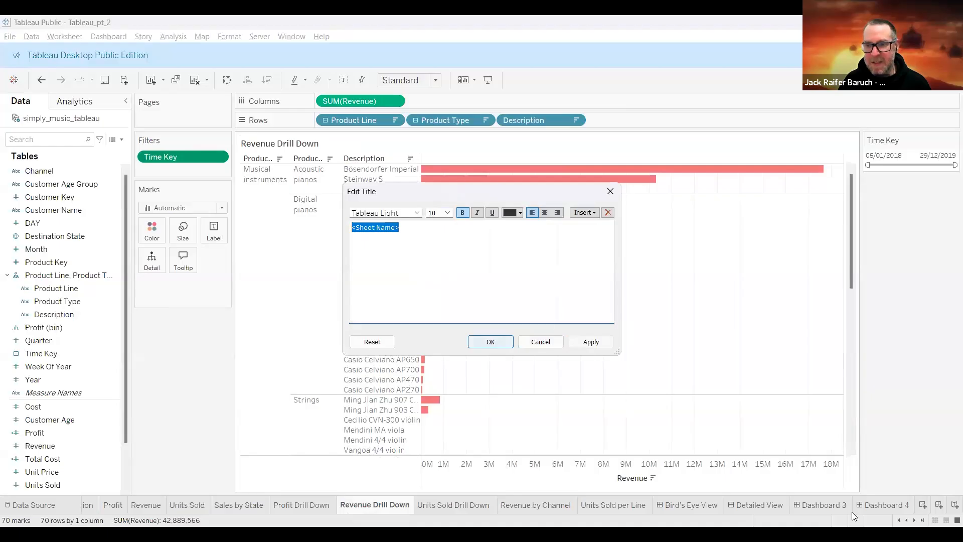
left_click(809, 500)
left_click(183, 176)
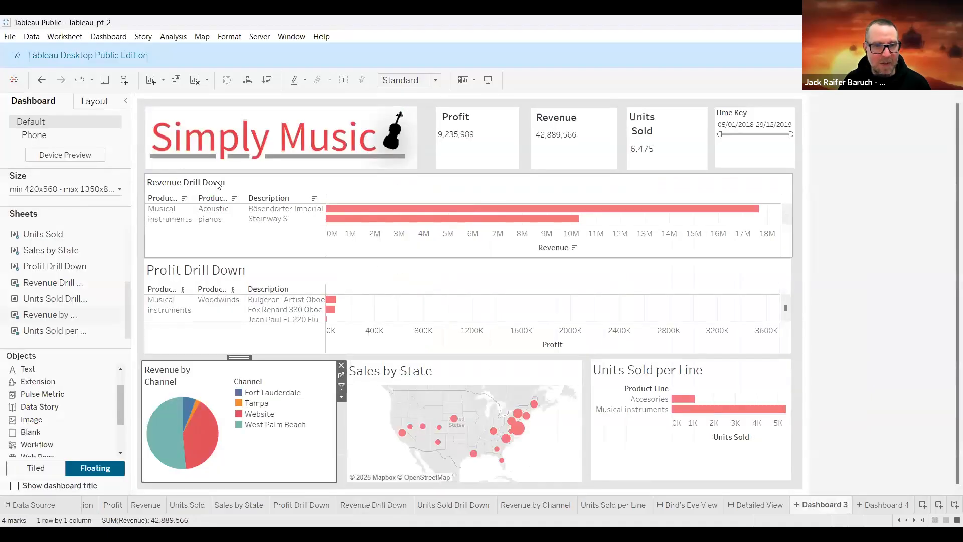